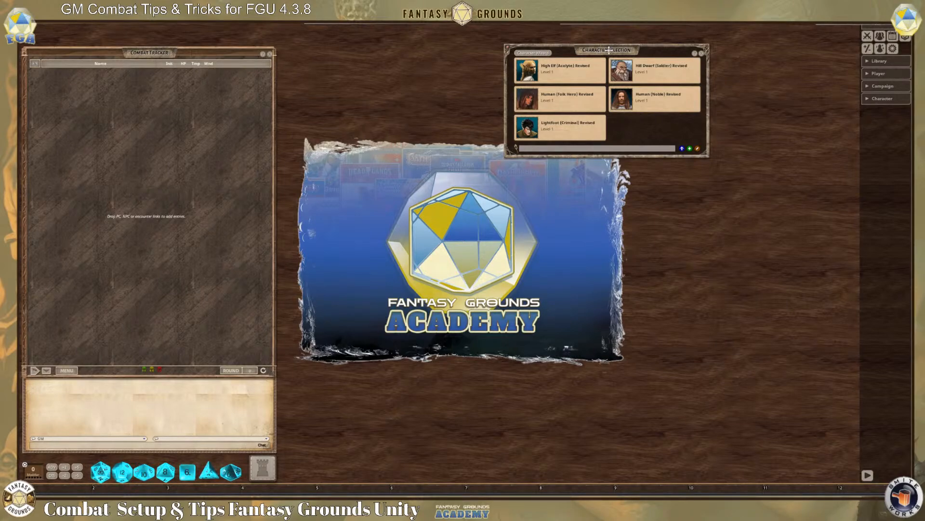
Step: Place the Character Selection window beside the Combat Tracker and review which library modules are loaded
left_click_drag(609, 49, 390, 53)
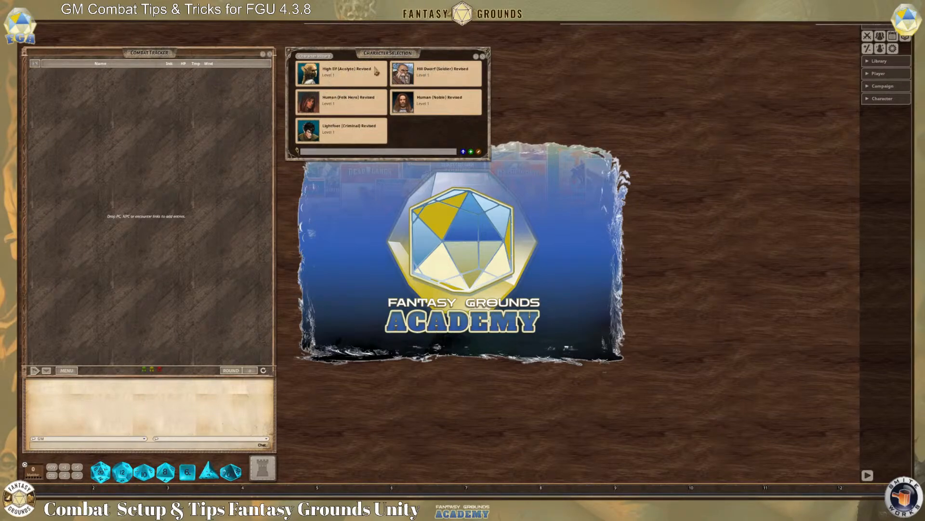
left_click(888, 62)
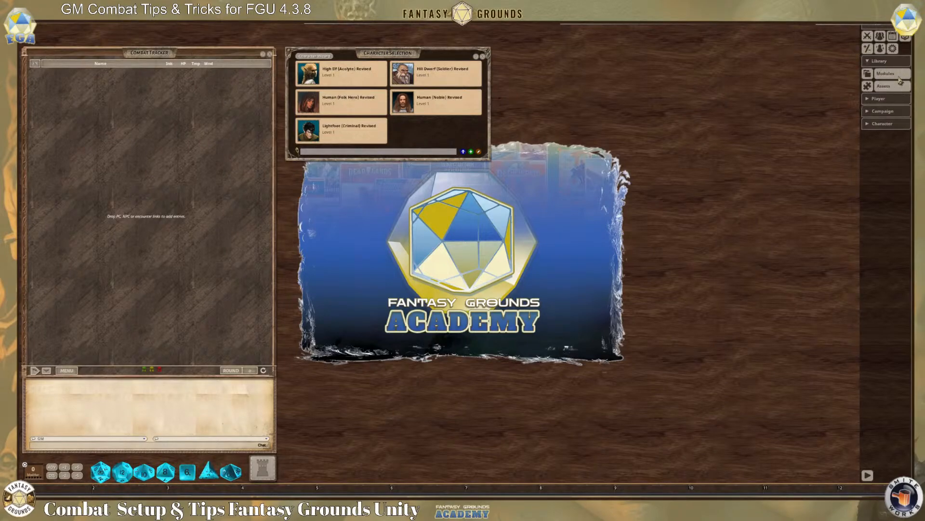
left_click(899, 76)
left_click_drag(416, 148, 632, 47)
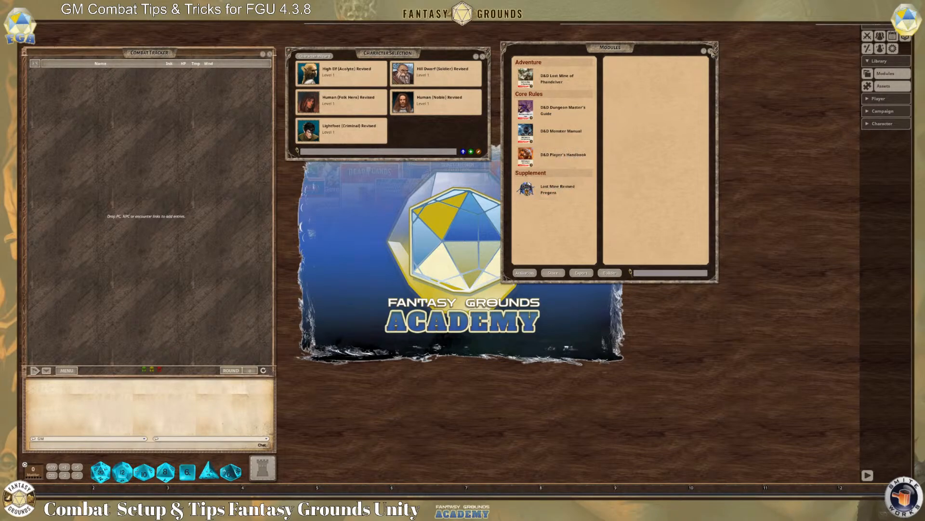
left_click(711, 51)
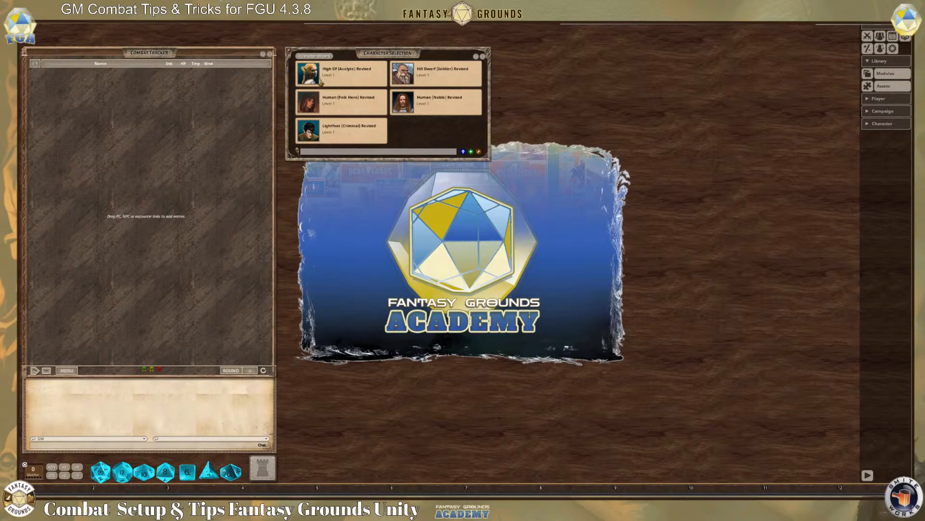
Step: Add High Elf (Acolyte), Human (Folk Hero), Lightfoot (Criminal), Hill Dwarf (Soldier) and Human (Noble) to the Combat Tracker and close Character Selection
left_click_drag(303, 85, 116, 116)
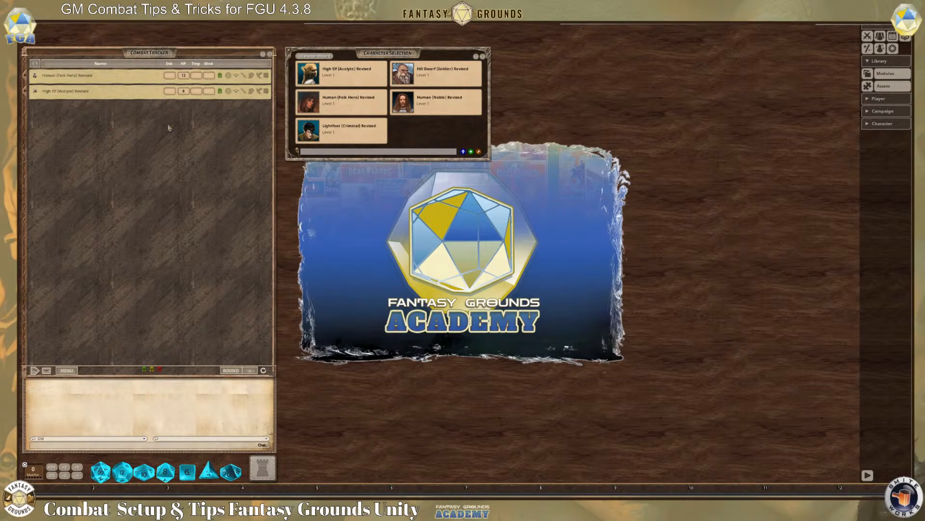
left_click_drag(317, 135, 149, 126)
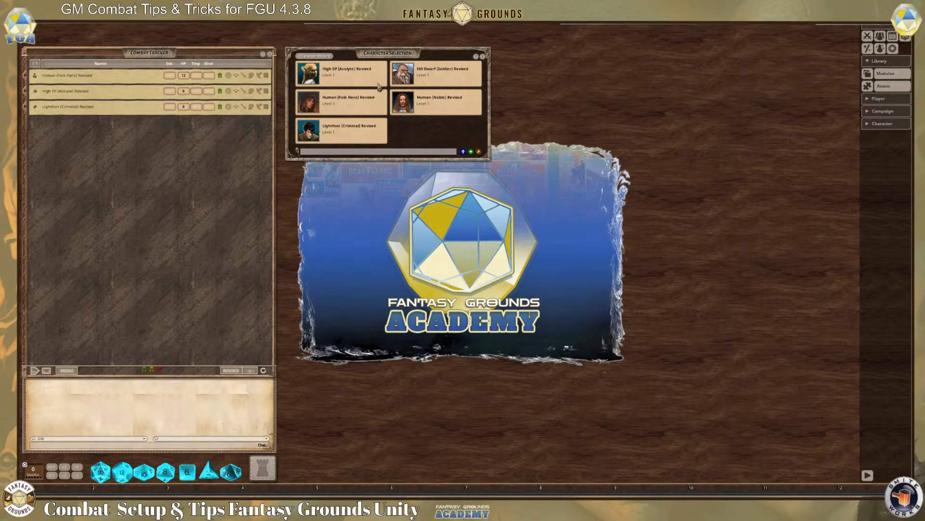
left_click_drag(403, 73, 131, 138)
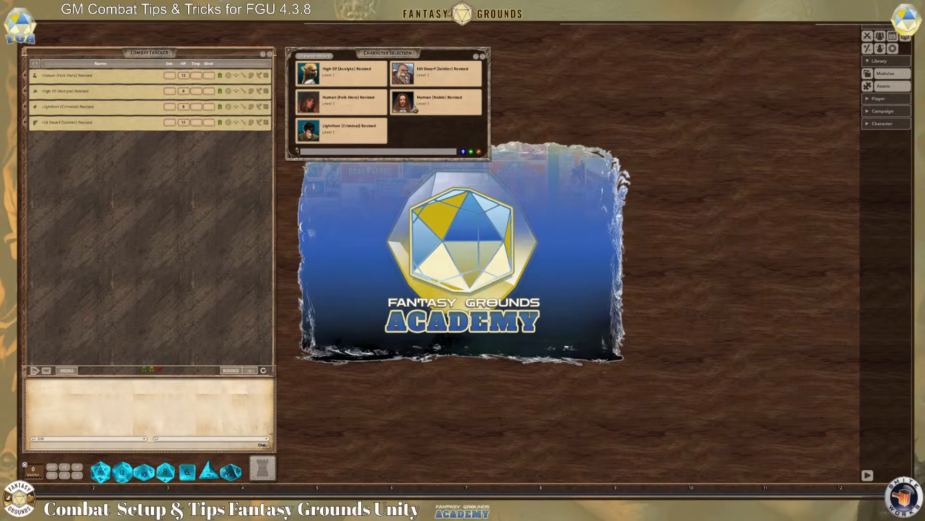
left_click_drag(415, 109, 165, 173)
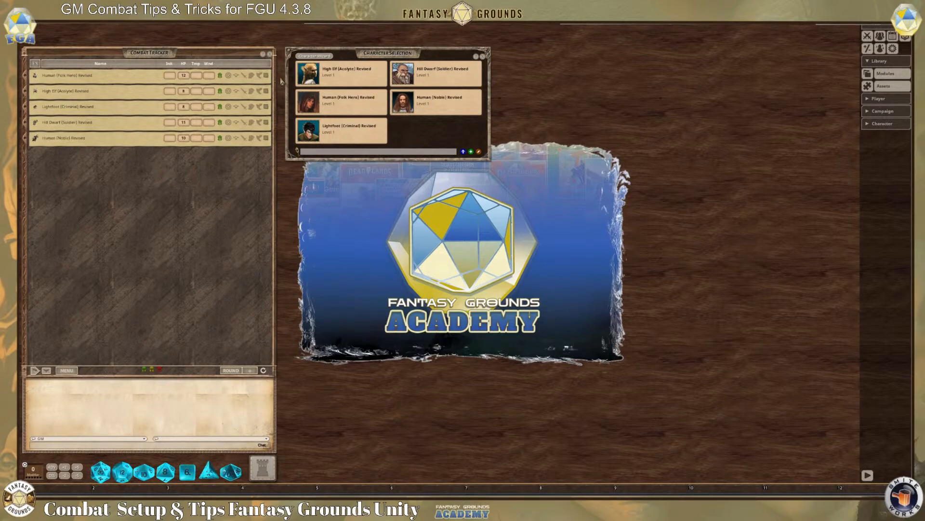
left_click(483, 58)
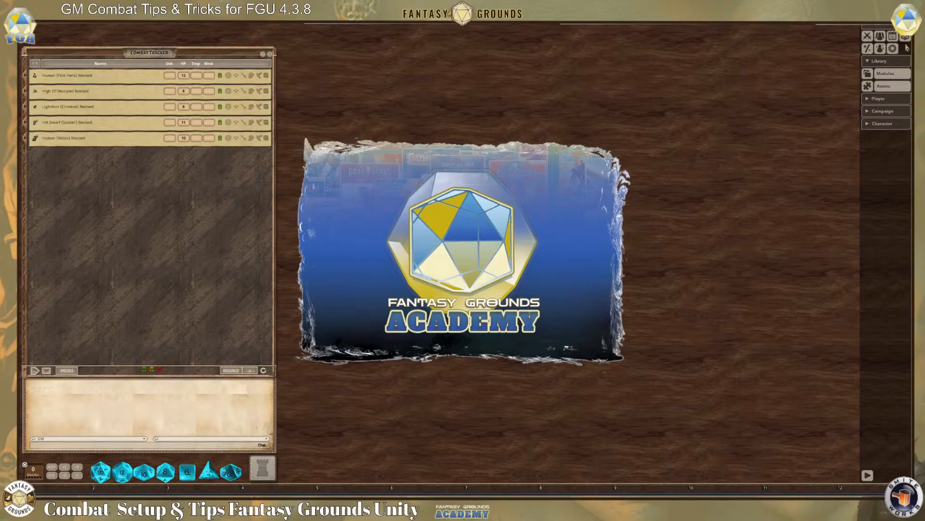
Step: Open the Party Sheet beside the Combat Tracker and add High Elf (Acolyte), Human (Folk Hero) and Lightfoot (Criminal) to it
left_click(880, 39)
left_click_drag(481, 166, 412, 50)
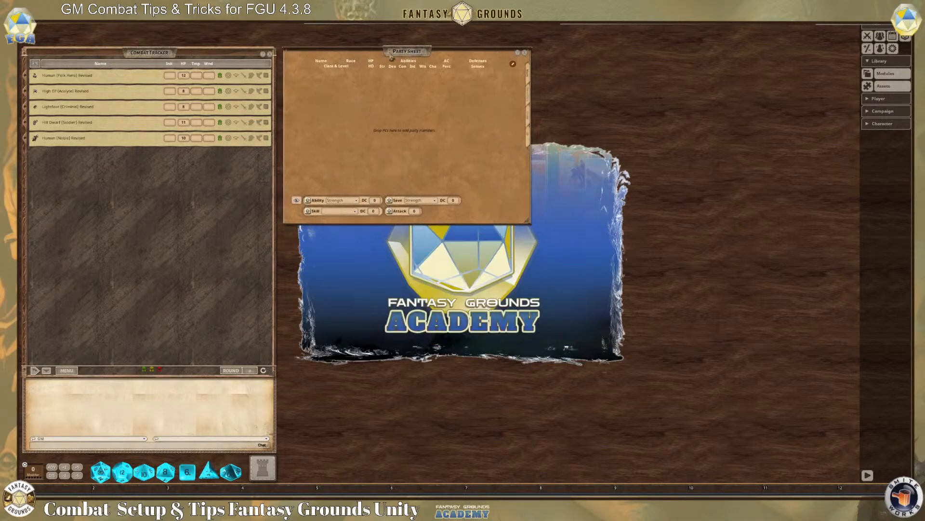
left_click_drag(364, 83, 336, 103)
left_click_drag(266, 106, 364, 122)
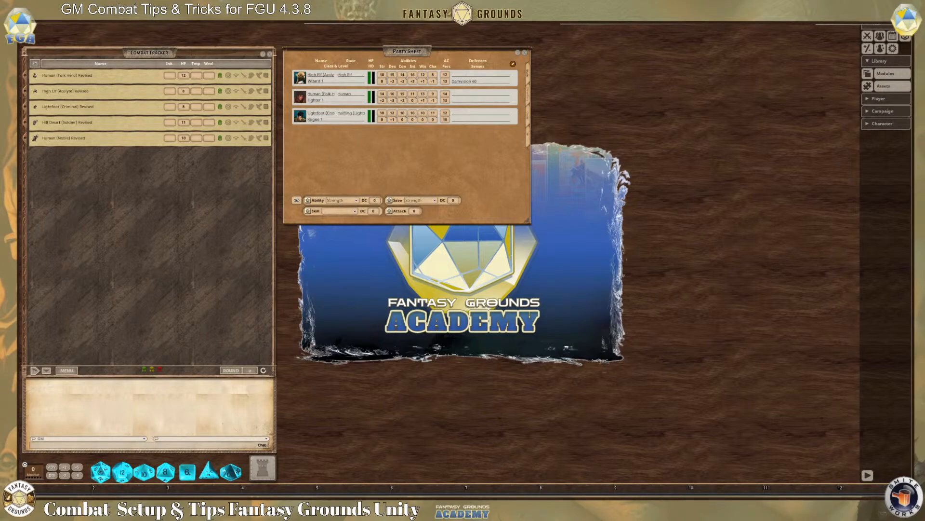
Step: Expand the Character and Campaign groups in the sidebar and add Human (Noble) from the Combat Tracker to the Party Sheet
left_click(870, 123)
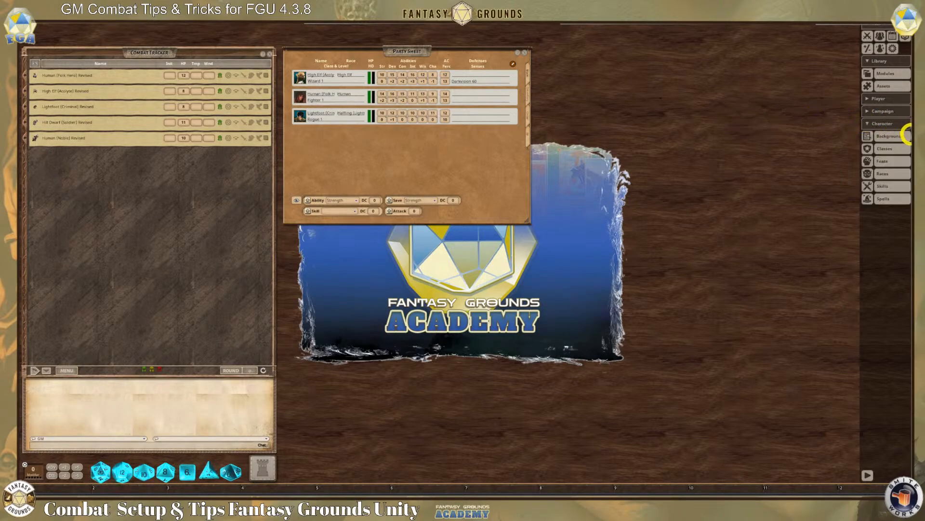
left_click(883, 111)
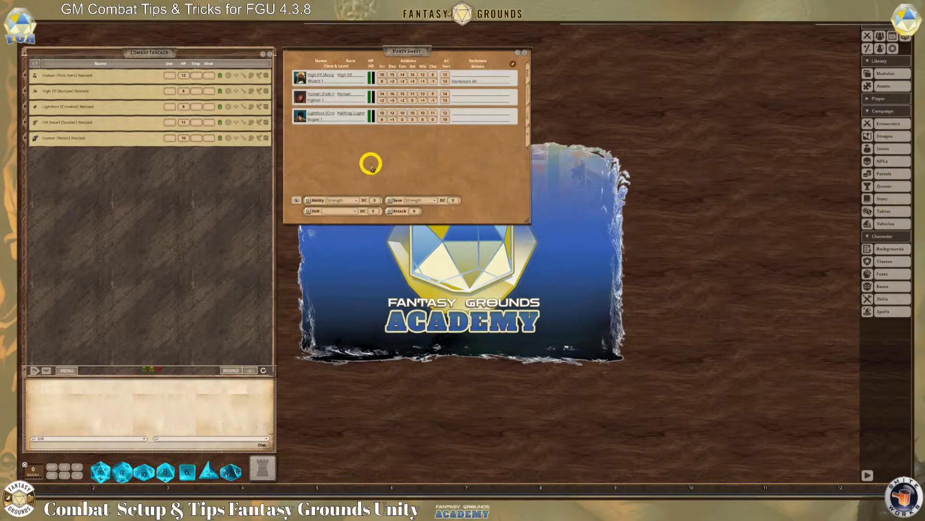
left_click_drag(266, 139, 345, 137)
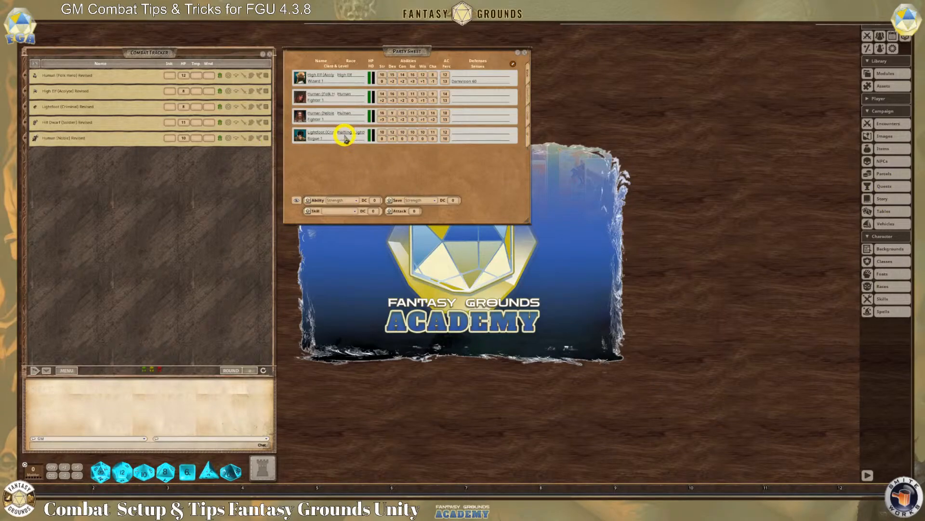
left_click(266, 138)
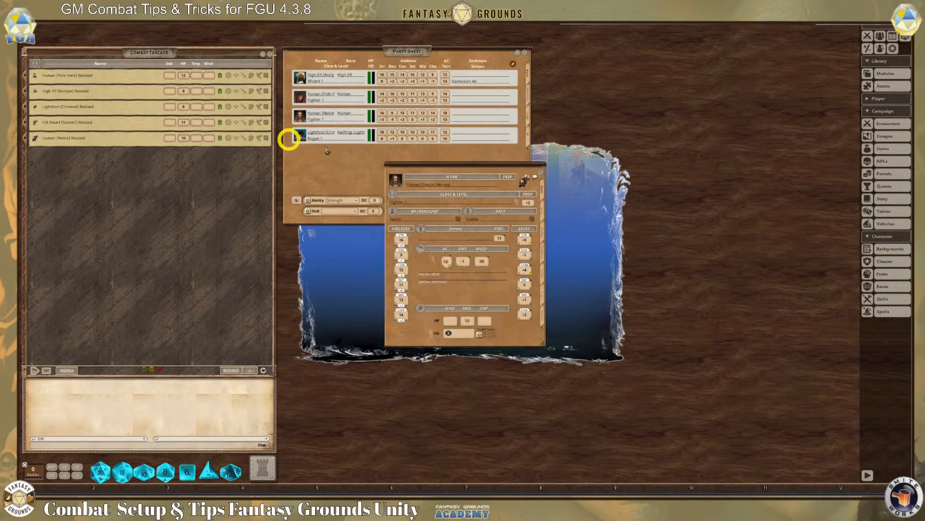
left_click(541, 166)
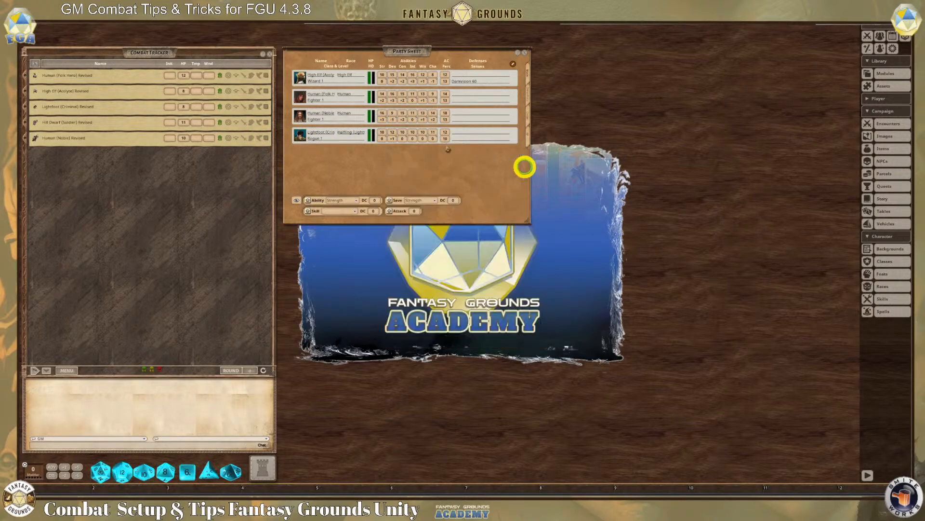
Step: Add Hill Dwarf (Soldier) from the Combat Tracker to the Party Sheet
left_click(266, 123)
left_click(542, 168)
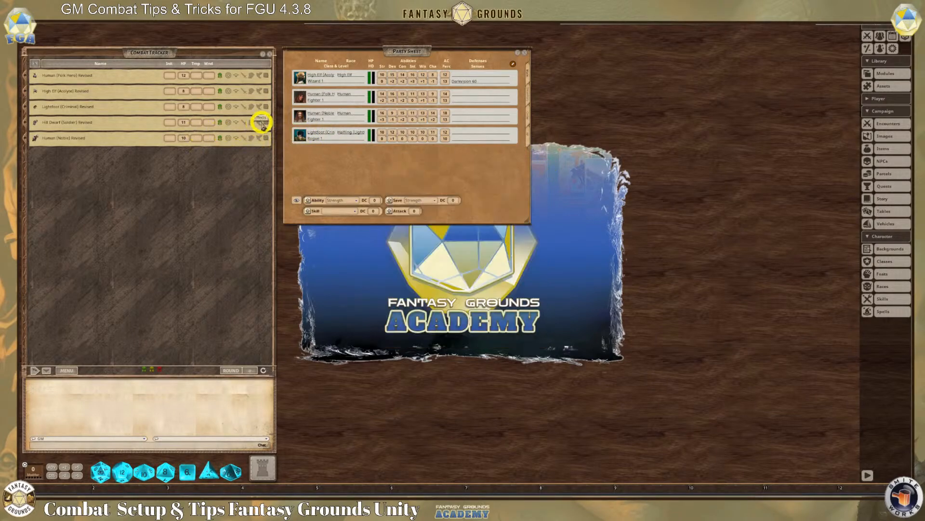
left_click_drag(265, 124, 330, 153)
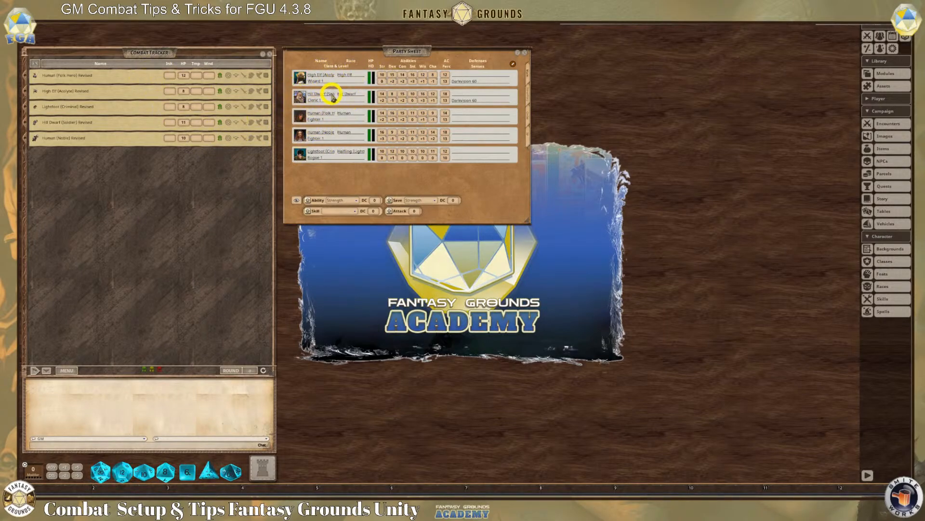
left_click_drag(406, 50, 408, 53)
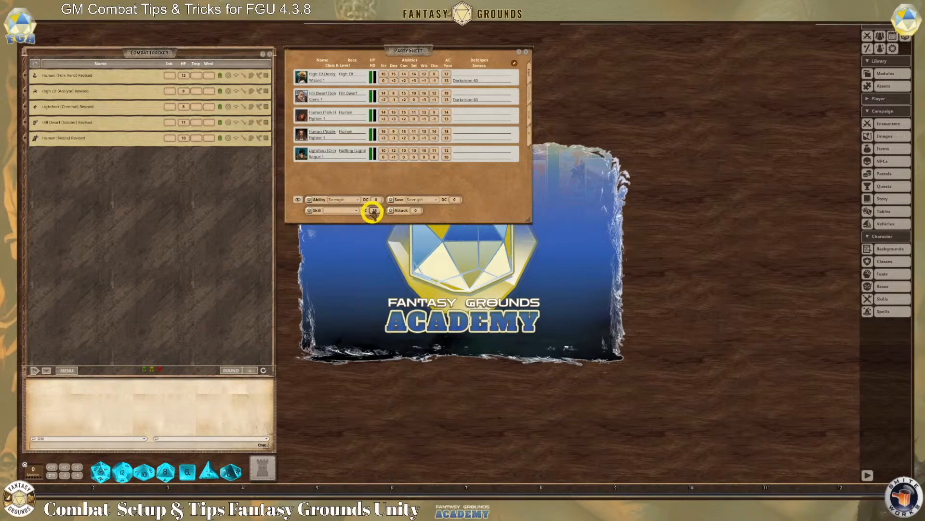
Step: Set the Party Sheet skill to Perception and make a hidden roll against DC 18 for the whole party
left_click(356, 211)
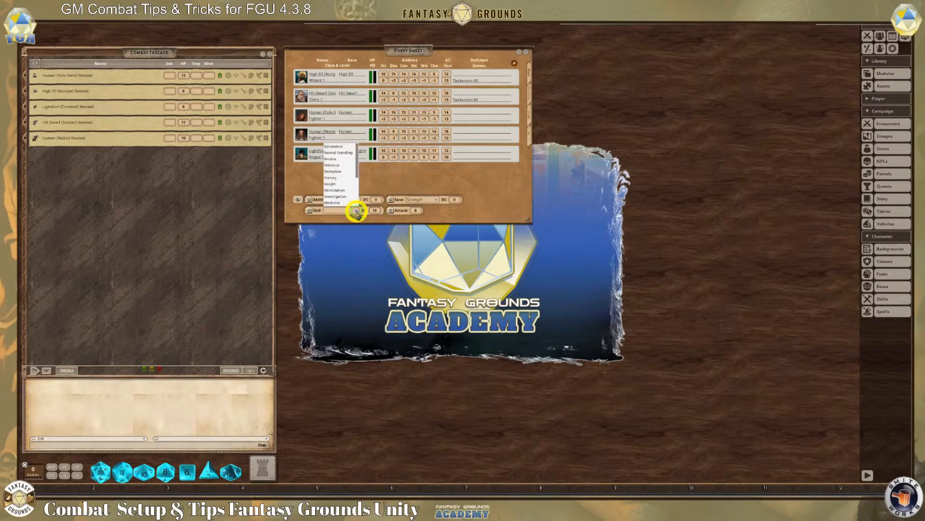
scroll(348, 193, "down", 1)
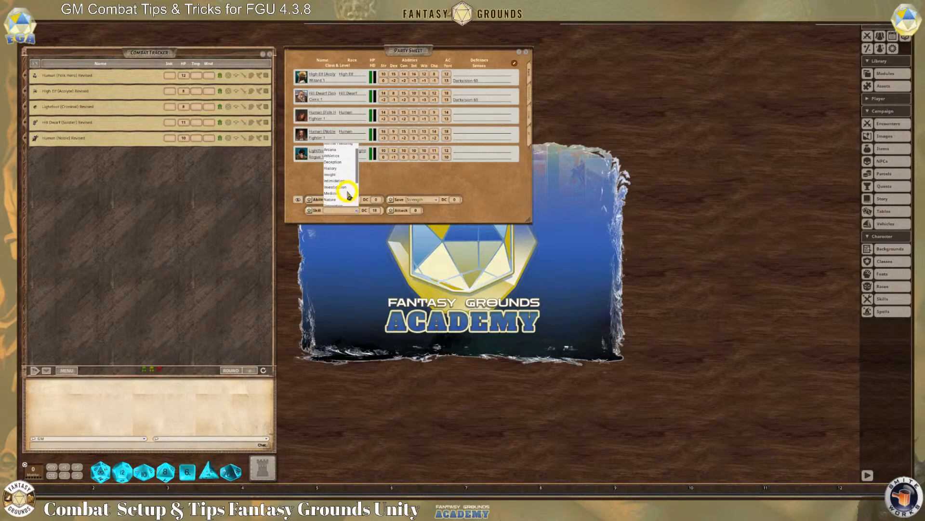
scroll(347, 193, "down", 2)
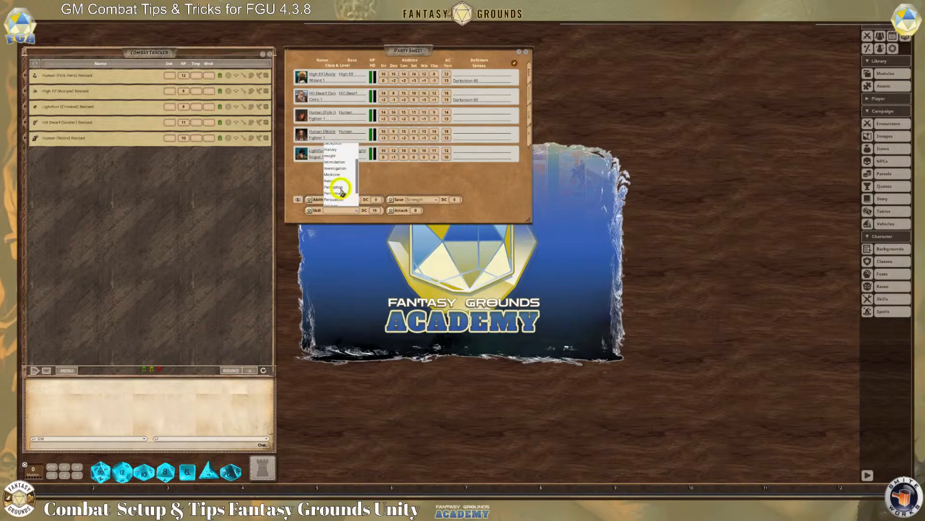
left_click(339, 187)
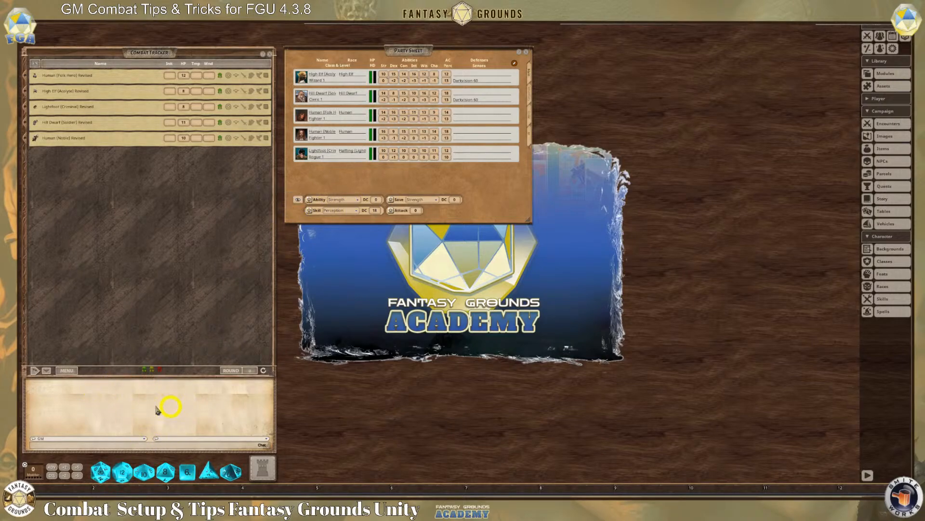
left_click(298, 200)
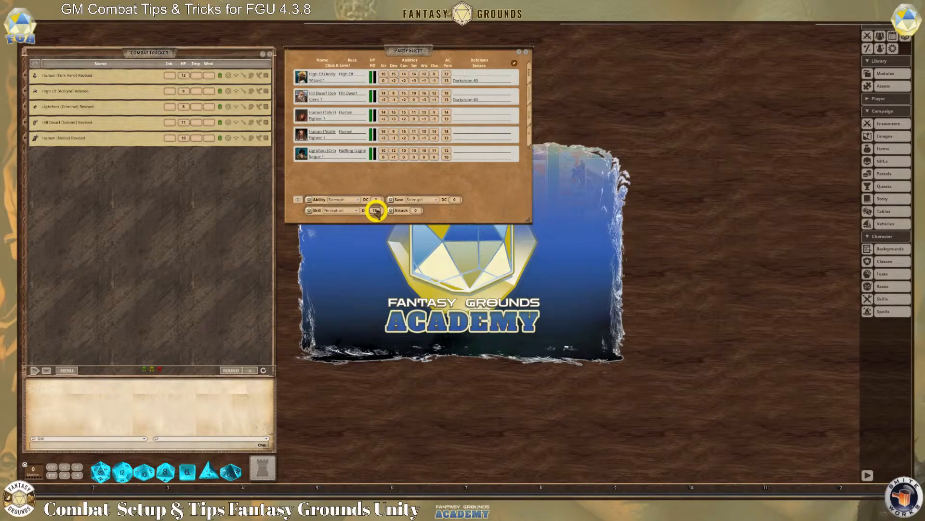
left_click(309, 211)
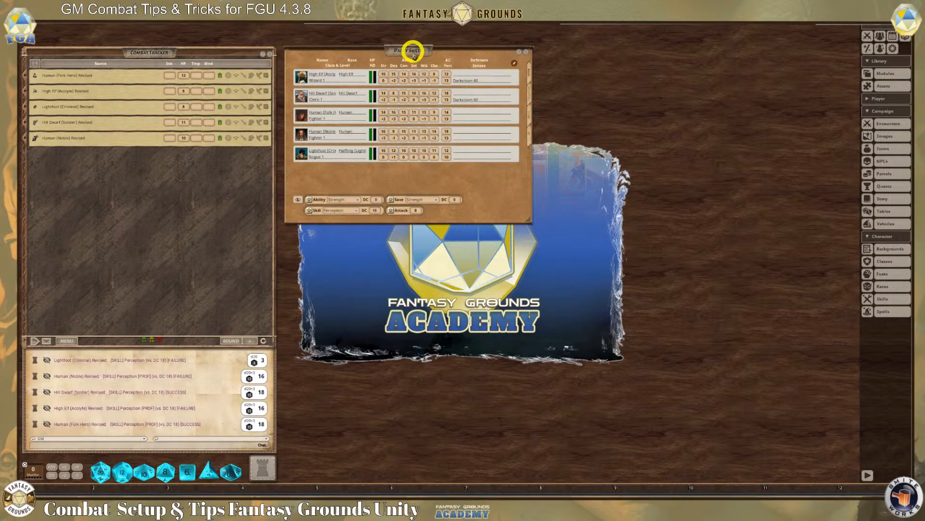
Step: Move the Party Sheet away from the centre of the tabletop, close it, reopen it to check its remembered position and close it again
left_click_drag(413, 51, 735, 304)
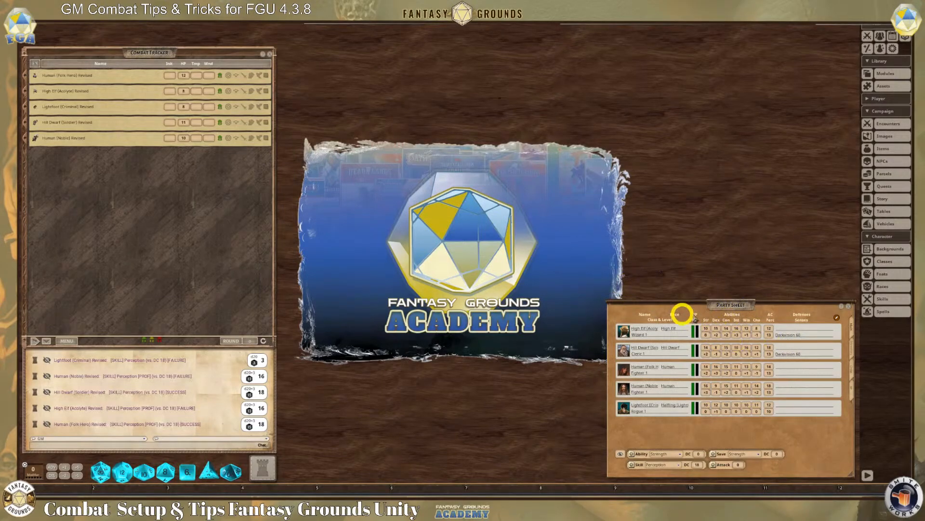
left_click(850, 308)
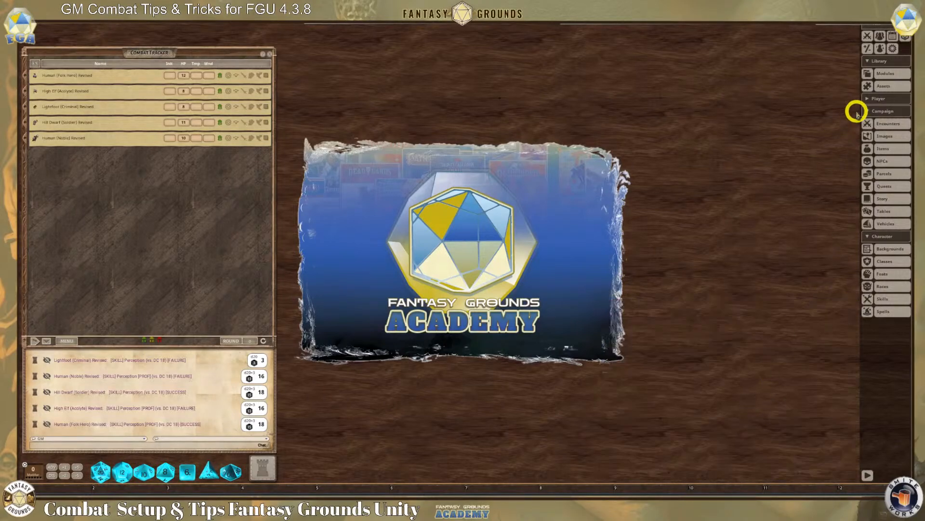
left_click(878, 37)
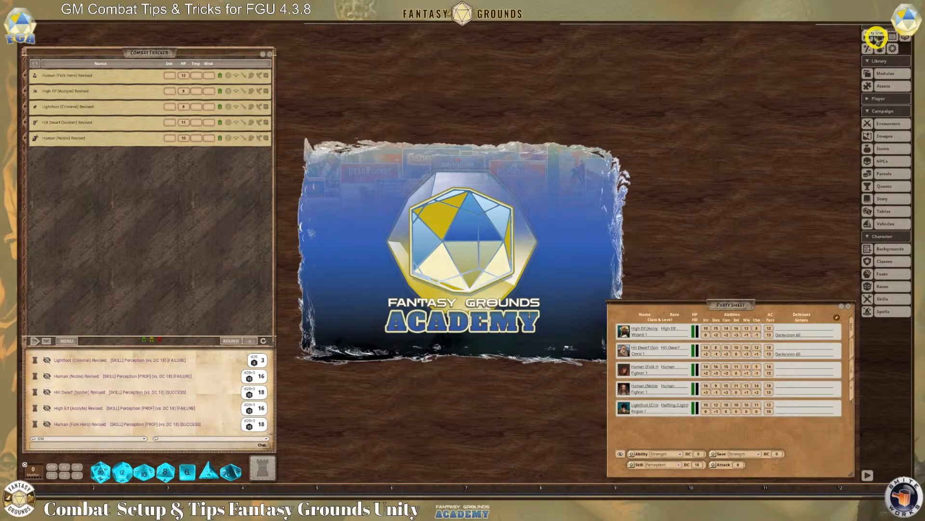
left_click(877, 37)
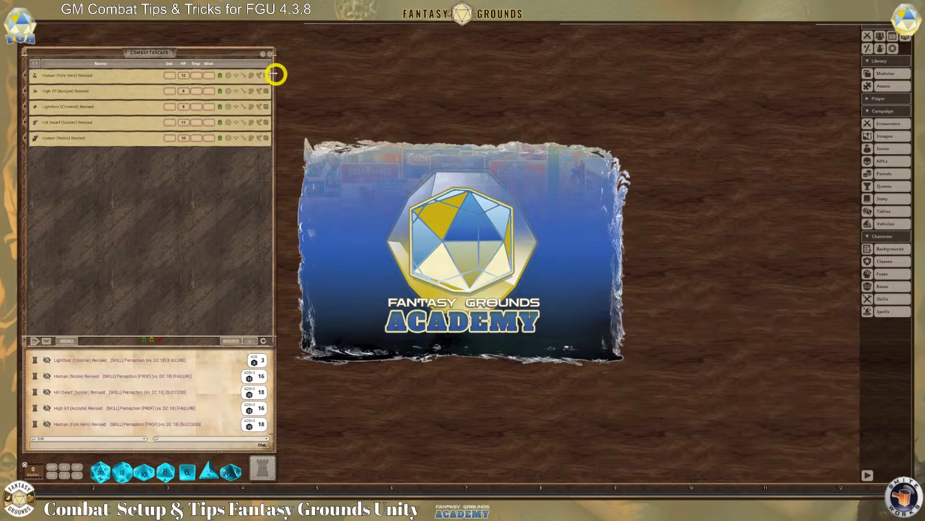
Step: Shift the Combat Tracker slightly down, close it and reopen it at its remembered position
left_click_drag(252, 53, 225, 57)
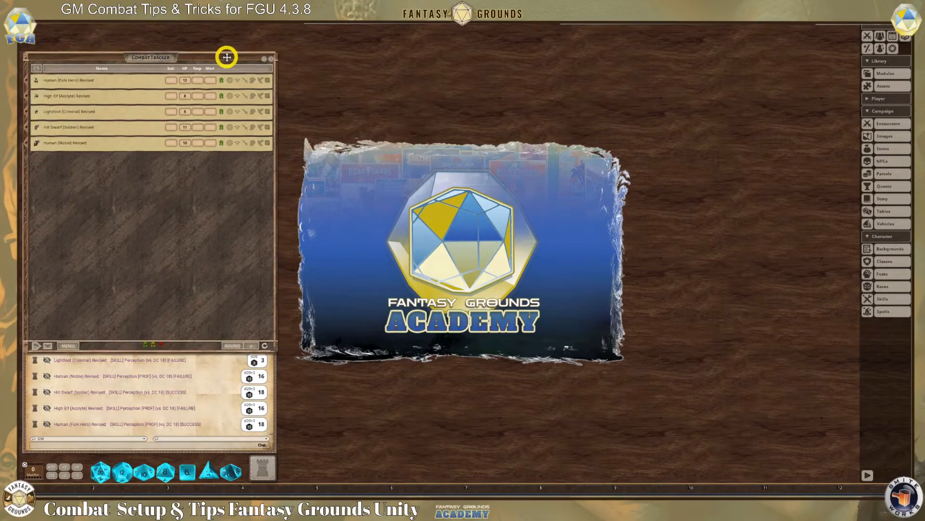
left_click(271, 59)
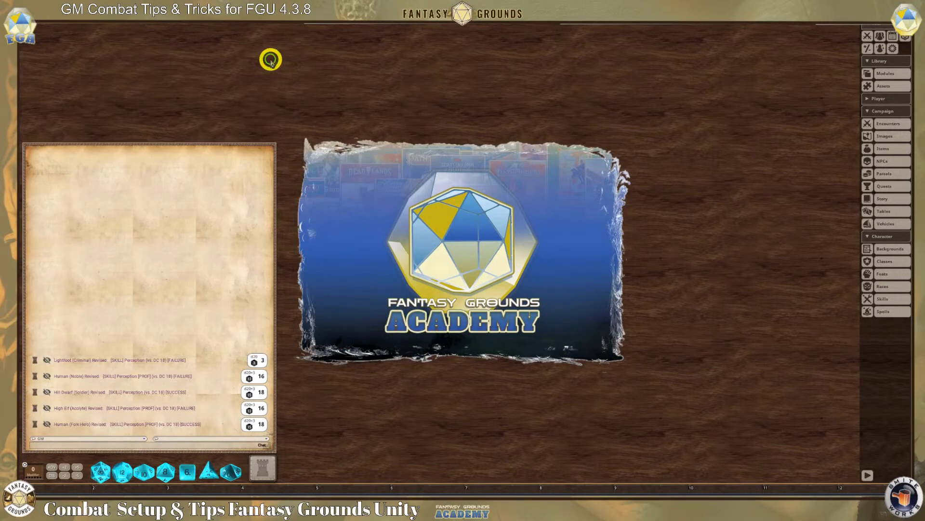
left_click(867, 38)
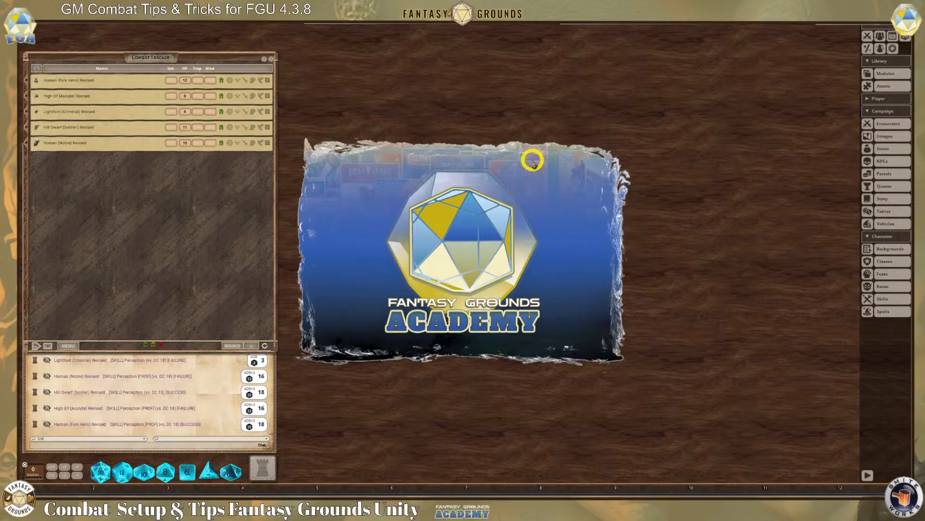
Step: Open the campaign's Encounters list and place it next to the sidebar
left_click(875, 123)
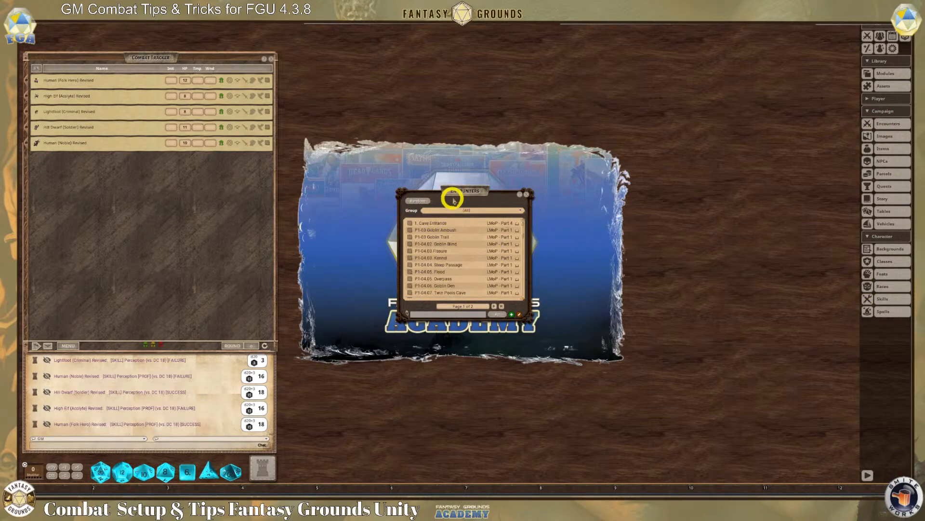
left_click_drag(462, 224, 776, 116)
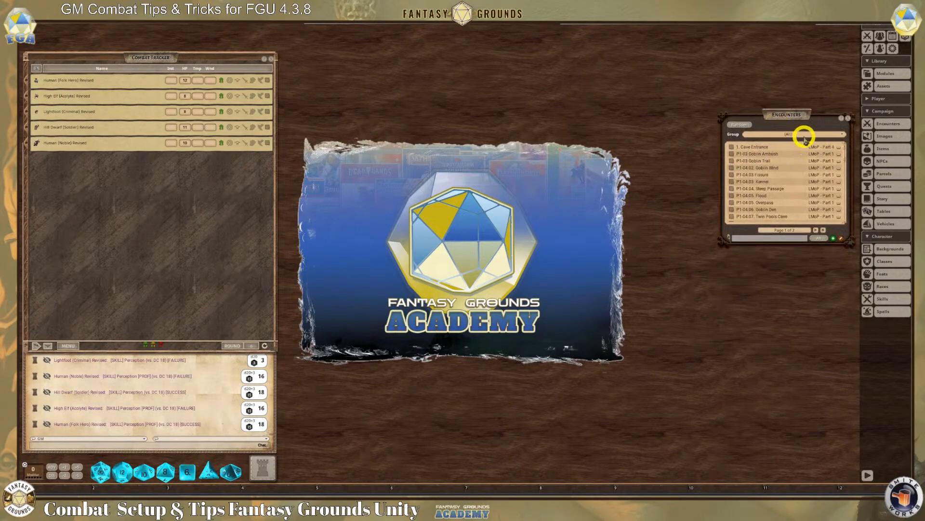
left_click_drag(813, 117, 814, 116)
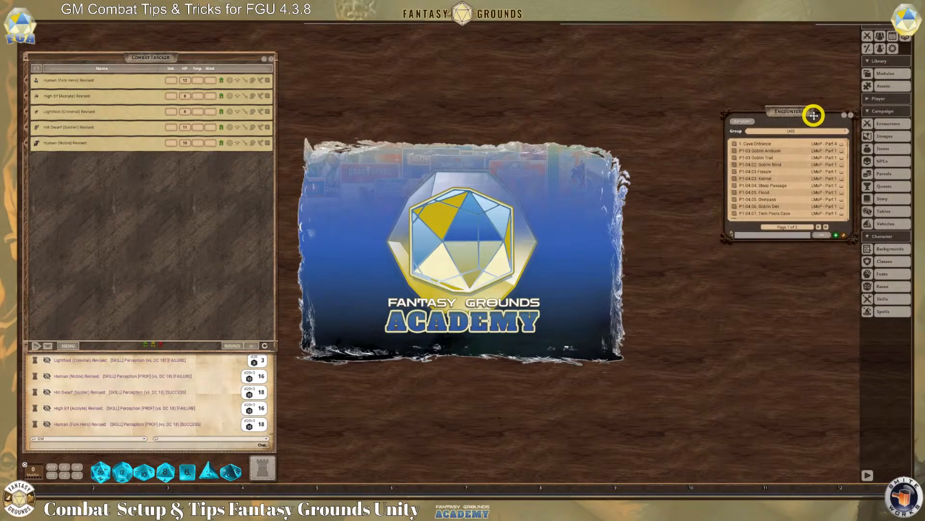
Step: Close and reopen the Encounters list, lengthen it to show more entries, reposition it beside the sidebar and close it again
left_click(849, 117)
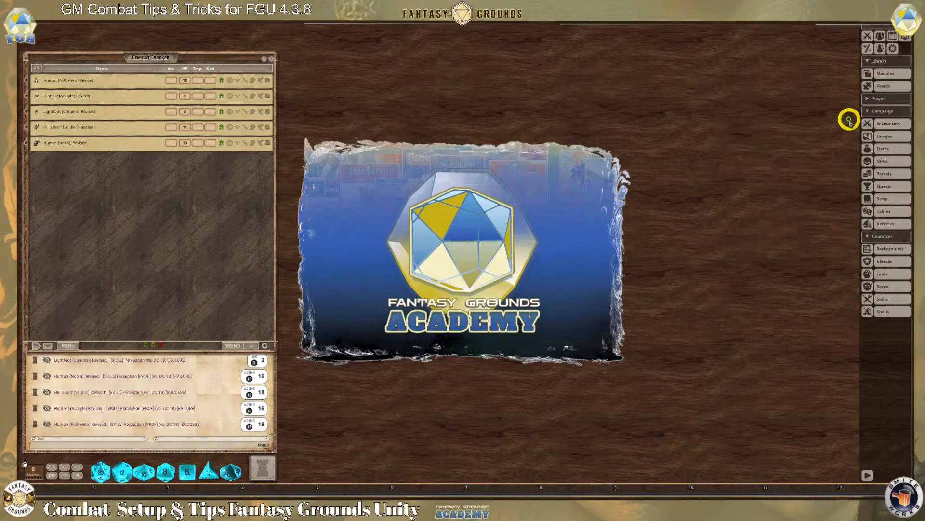
left_click(878, 126)
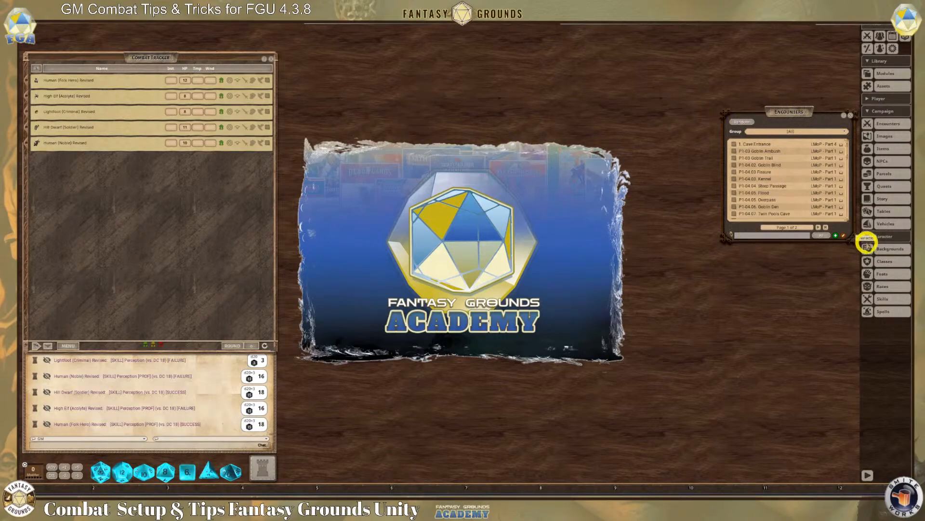
left_click_drag(853, 243, 863, 340)
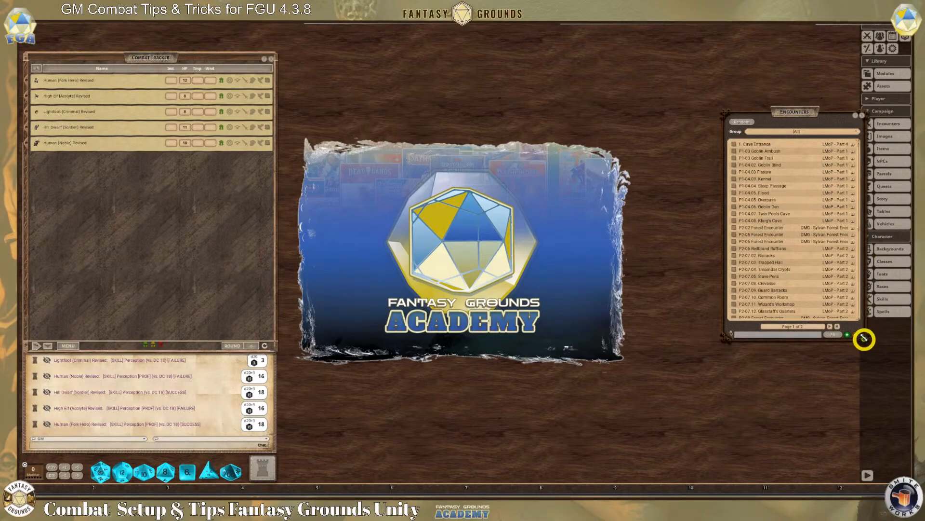
left_click_drag(812, 114, 800, 105)
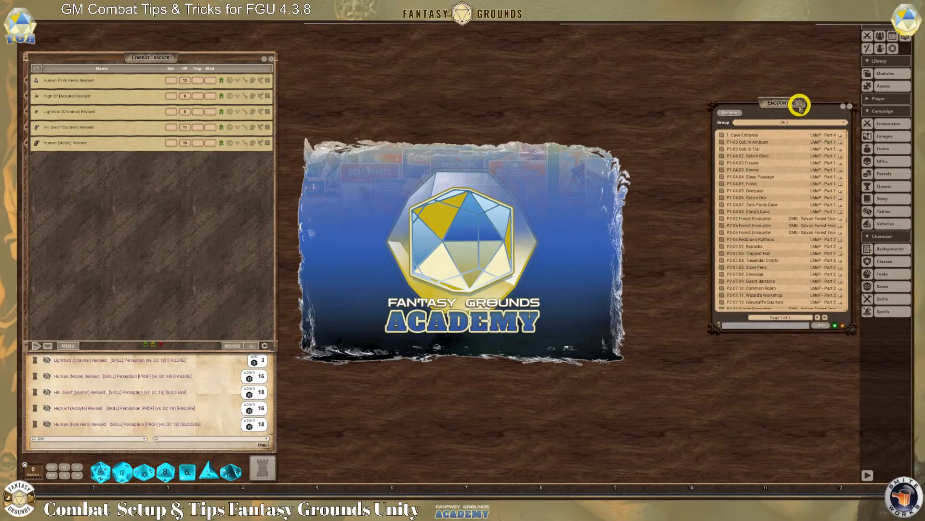
left_click(851, 109)
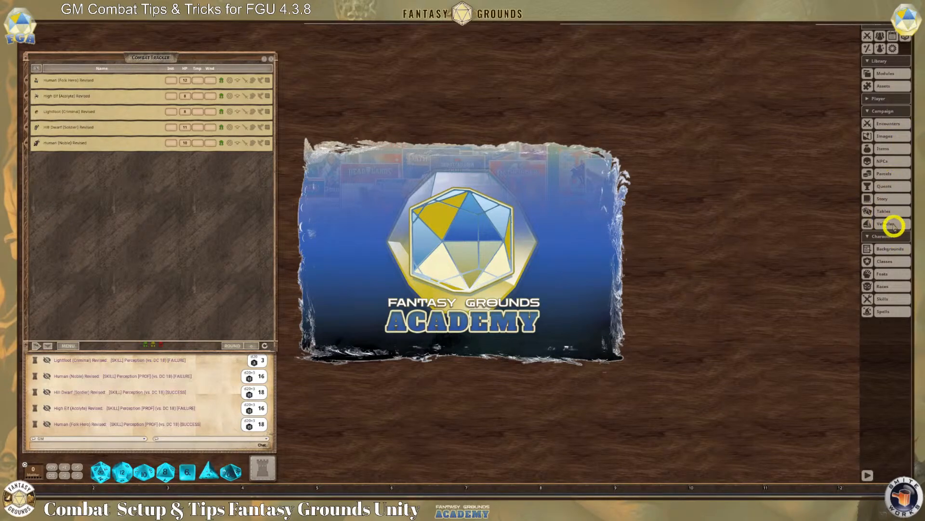
Step: Expand the Player section of the sidebar, view the campaign's character selection and close it
left_click(889, 99)
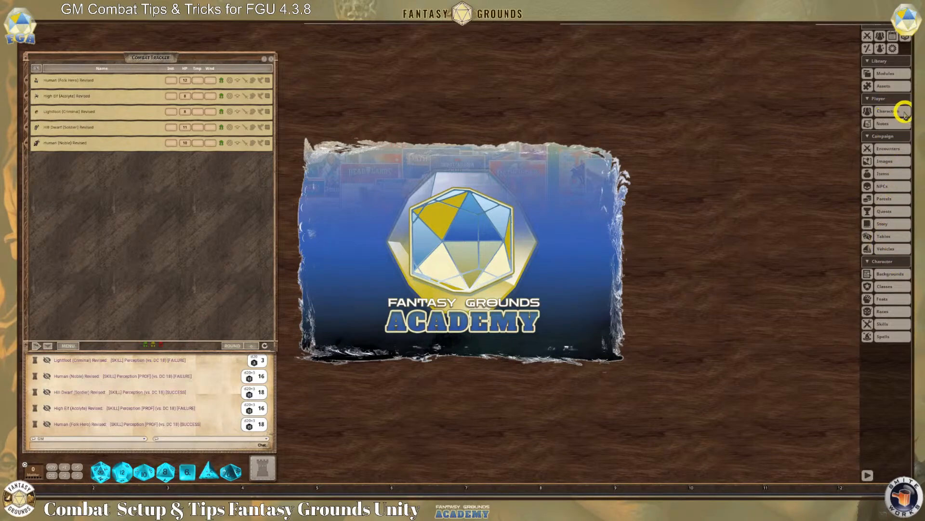
left_click(902, 112)
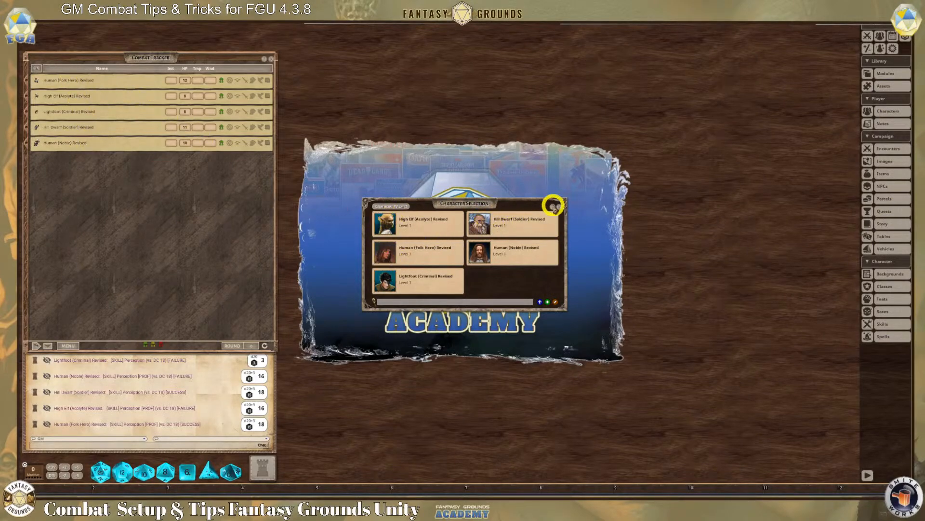
left_click(560, 209)
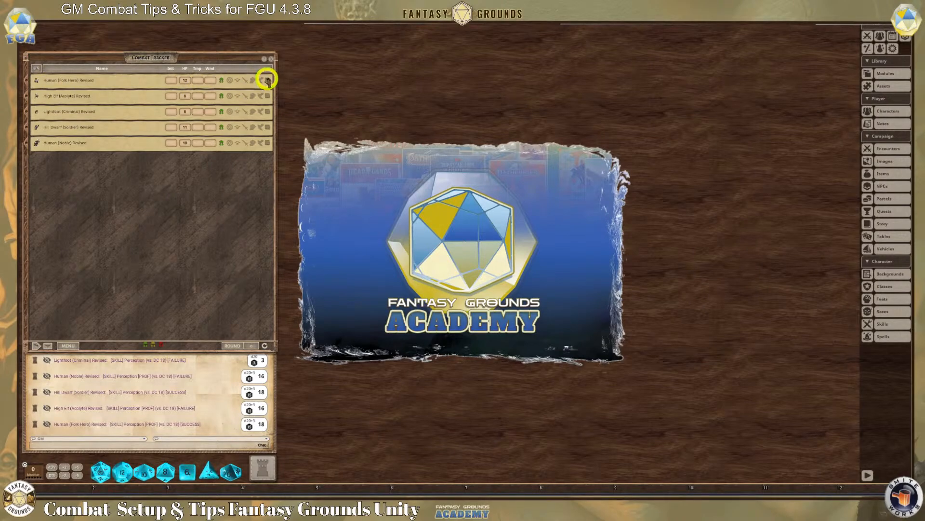
Step: Open the Human (Folk Hero) and High Elf (Acolyte) sheets from the Combat Tracker, stacking both beside it and stretching them to chat-window height
left_click(268, 80)
left_click_drag(471, 196, 333, 57)
left_click_drag(370, 234, 327, 452)
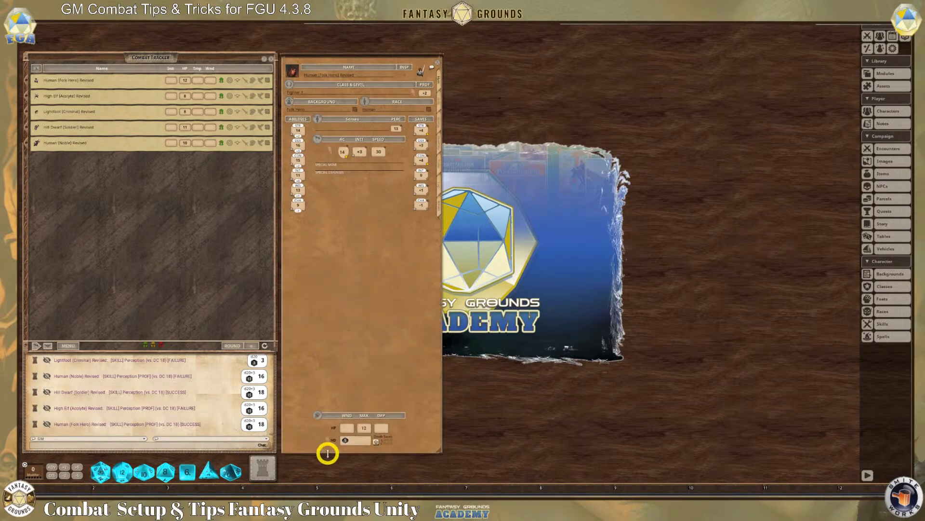
left_click(268, 95)
left_click_drag(454, 165, 353, 57)
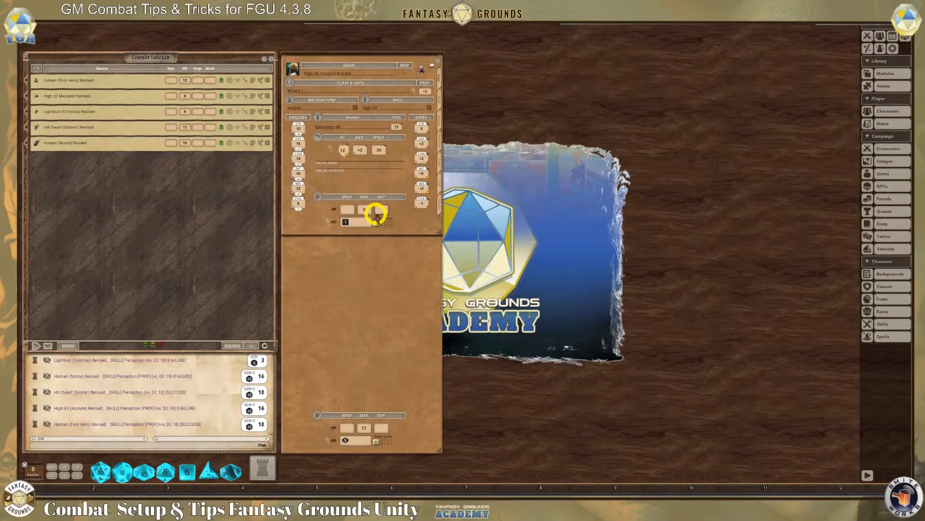
left_click_drag(381, 235, 353, 450)
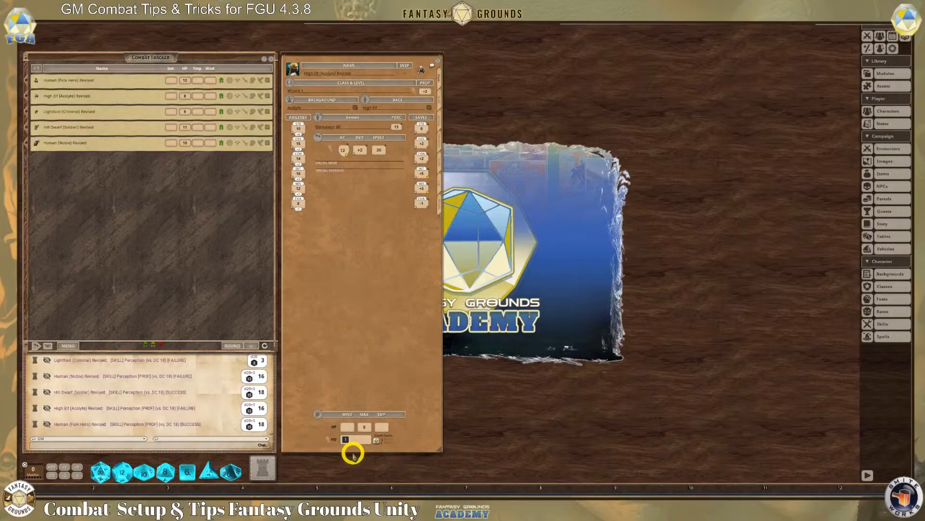
Step: Place the Lightfoot (Criminal) and Hill Dwarf (Soldier) sheets on the same spot beside the Combat Tracker and stretch them to matching height
left_click(265, 111)
left_click_drag(482, 170, 382, 56)
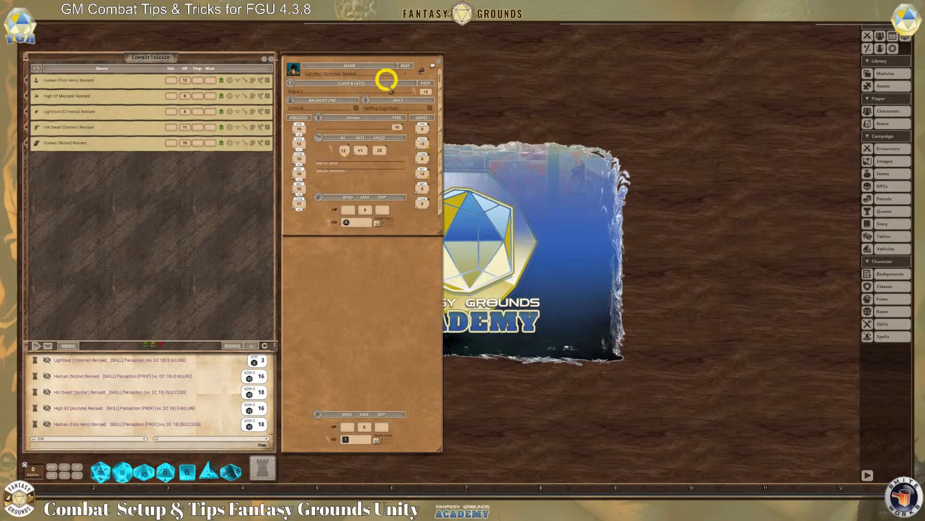
left_click_drag(413, 234, 406, 452)
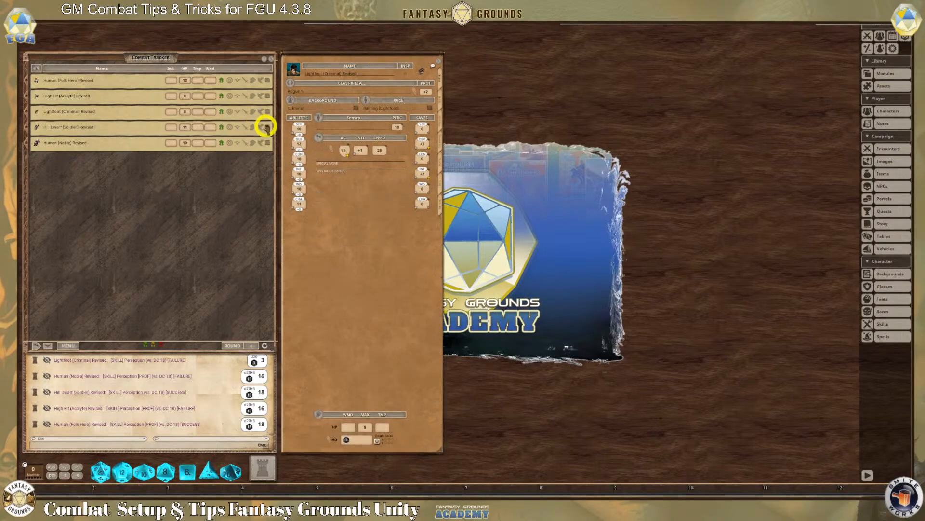
left_click(266, 127)
left_click_drag(442, 166, 341, 55)
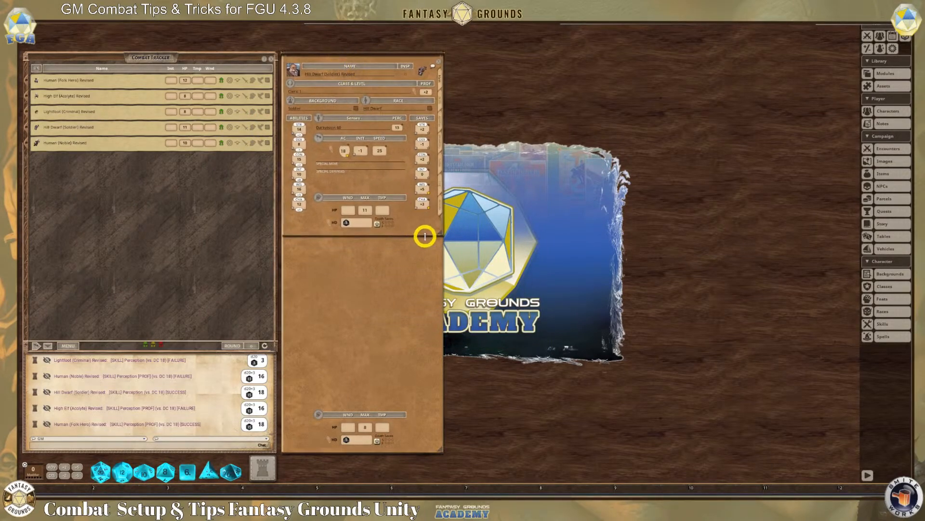
left_click_drag(425, 234, 409, 454)
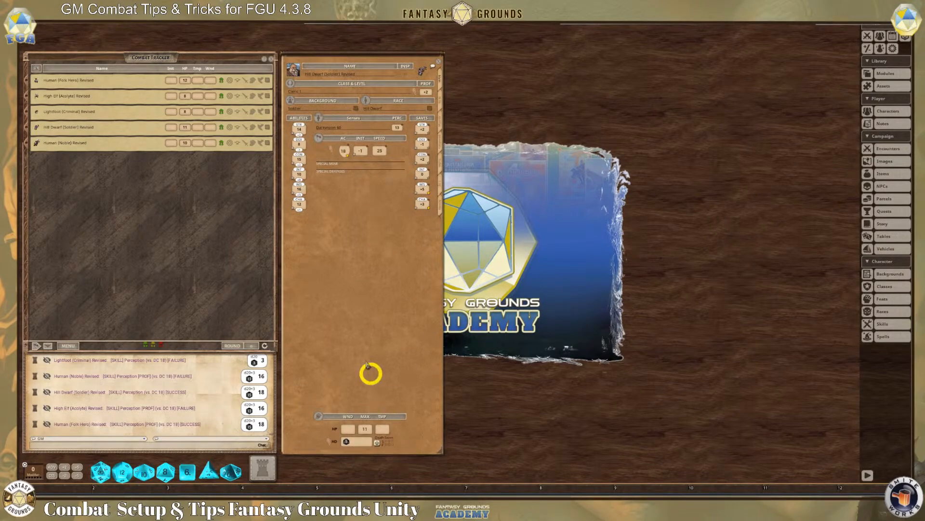
Step: Open the Human (Noble) sheet from the Combat Tracker, stack it over the other character sheets and stretch it to the same height
left_click(267, 144)
left_click_drag(433, 167, 329, 52)
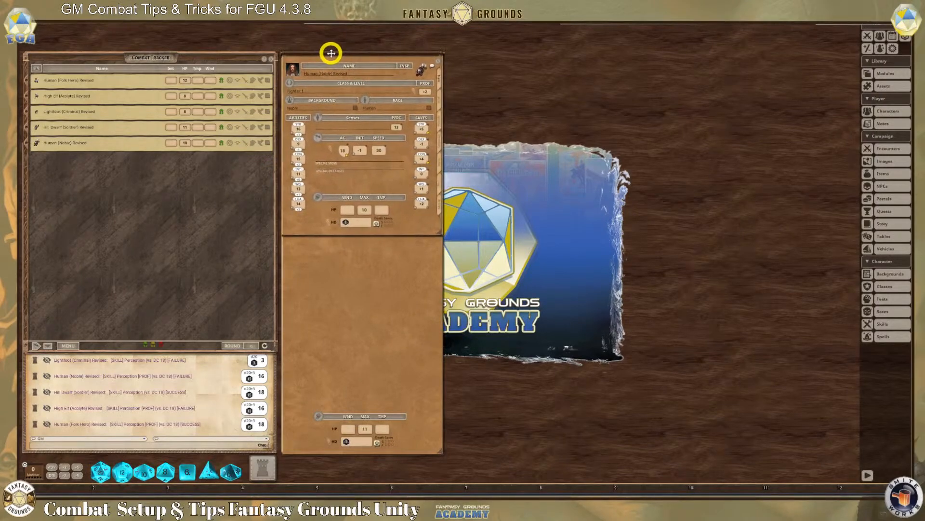
left_click_drag(399, 235, 377, 452)
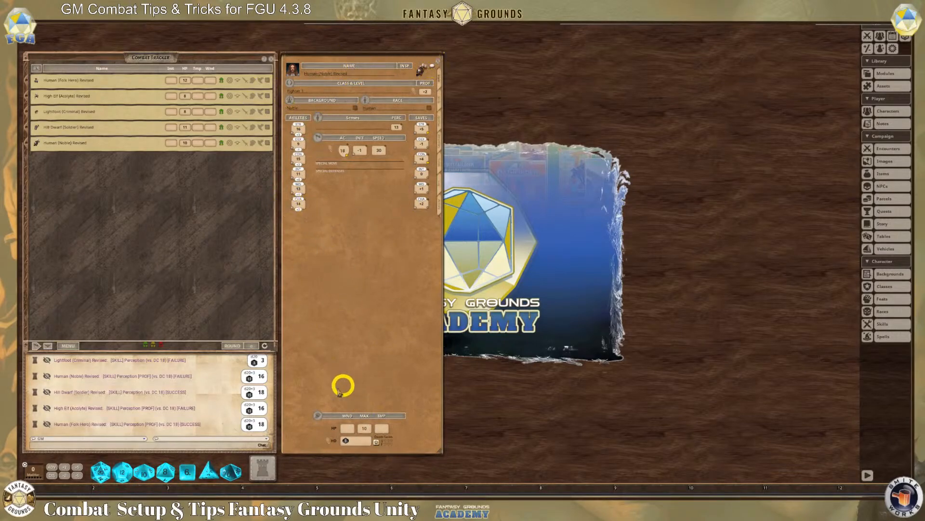
Step: Close all five character sheets stacked beside the Combat Tracker
left_click(438, 62)
left_click(438, 62)
left_click(438, 62)
left_click(438, 62)
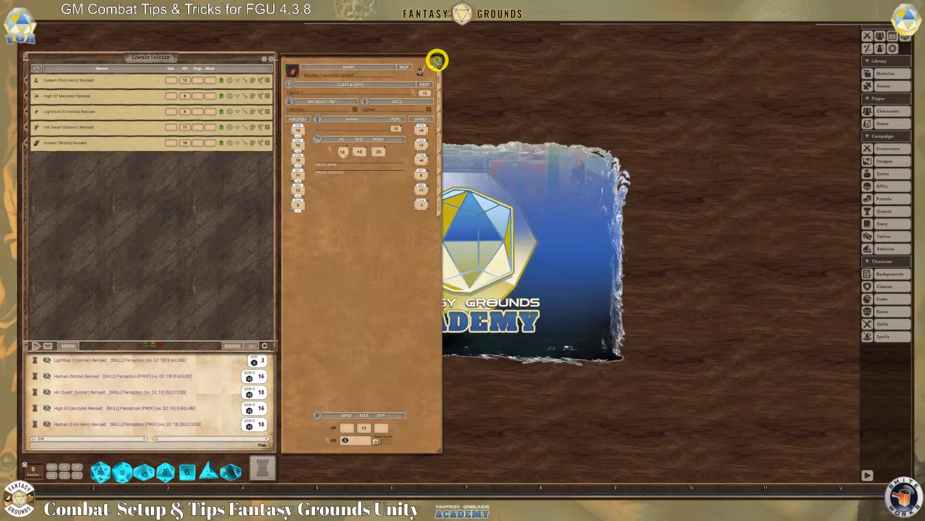
left_click(436, 61)
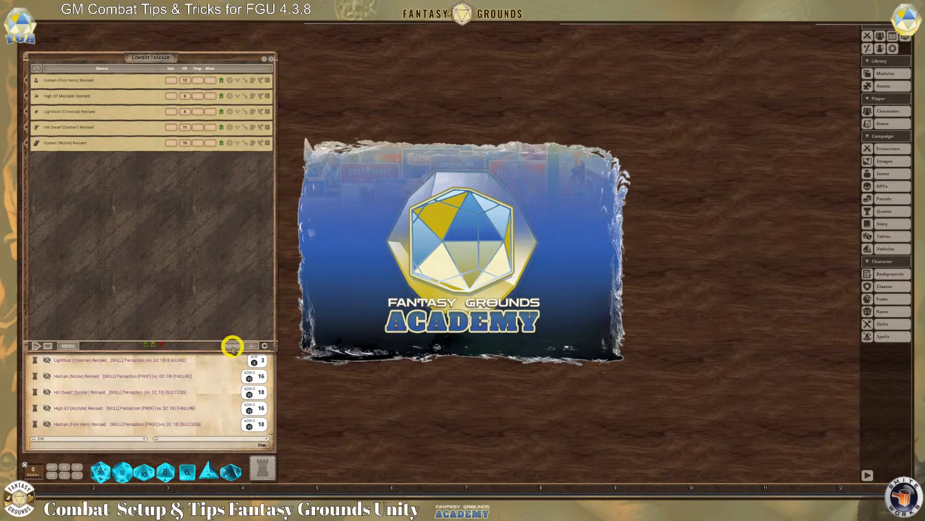
Step: Give the Human (Folk Hero) the active turn and reopen the Folk Hero, High Elf, Lightfoot and Noble sheets, leaving the High Elf's in front
left_click(27, 81)
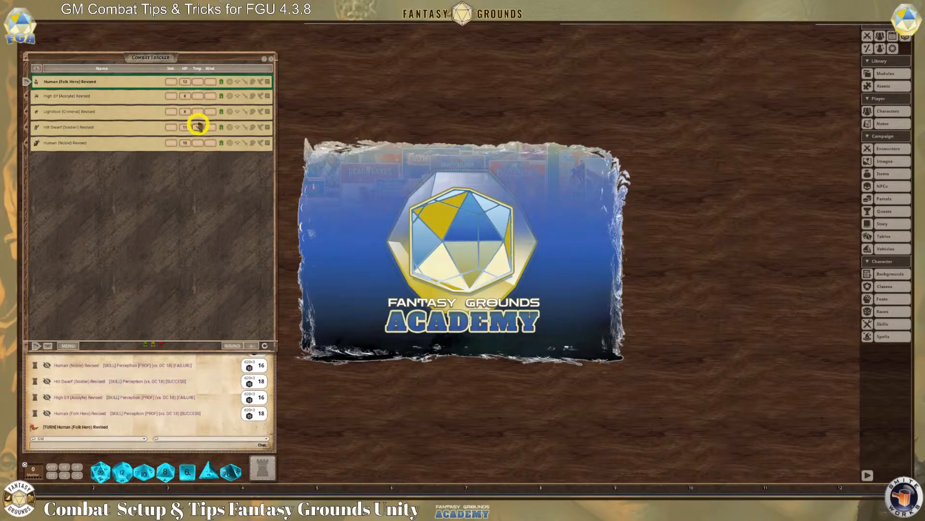
left_click(266, 83)
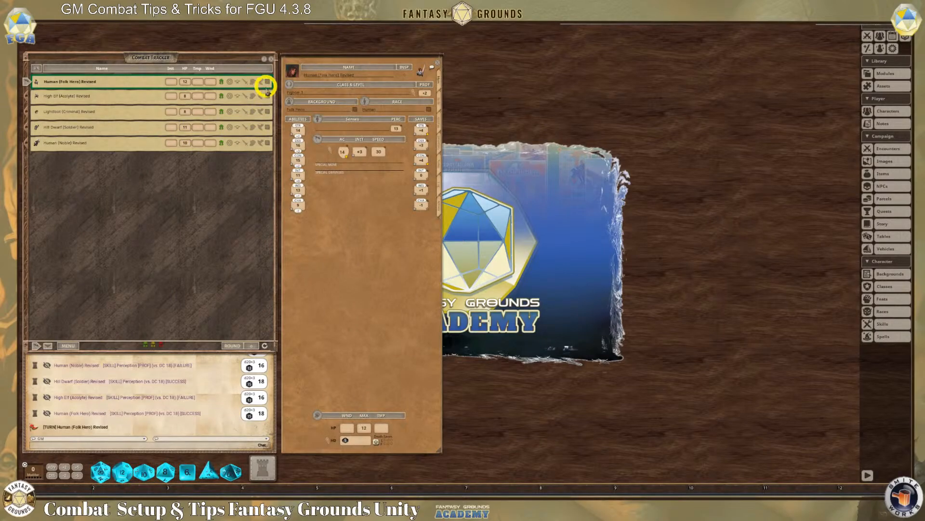
left_click(267, 95)
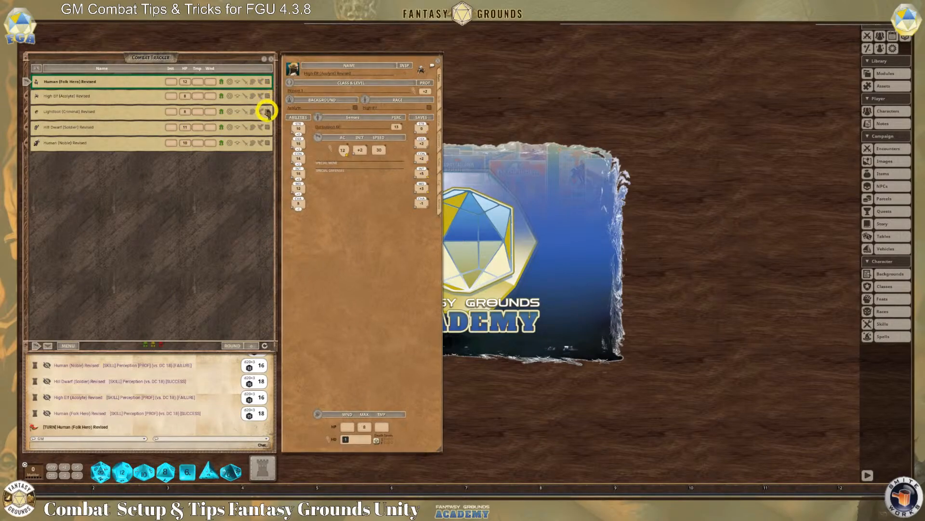
left_click(266, 111)
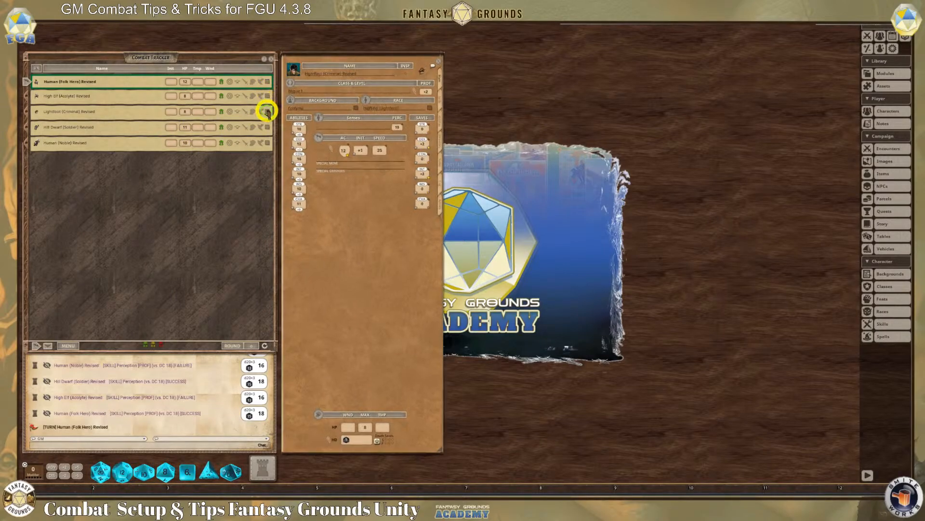
left_click(267, 142)
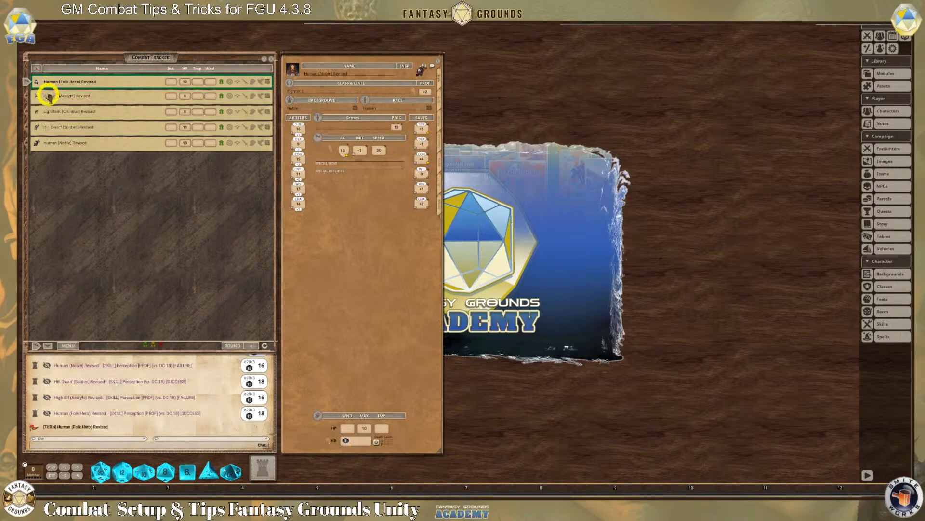
left_click(268, 96)
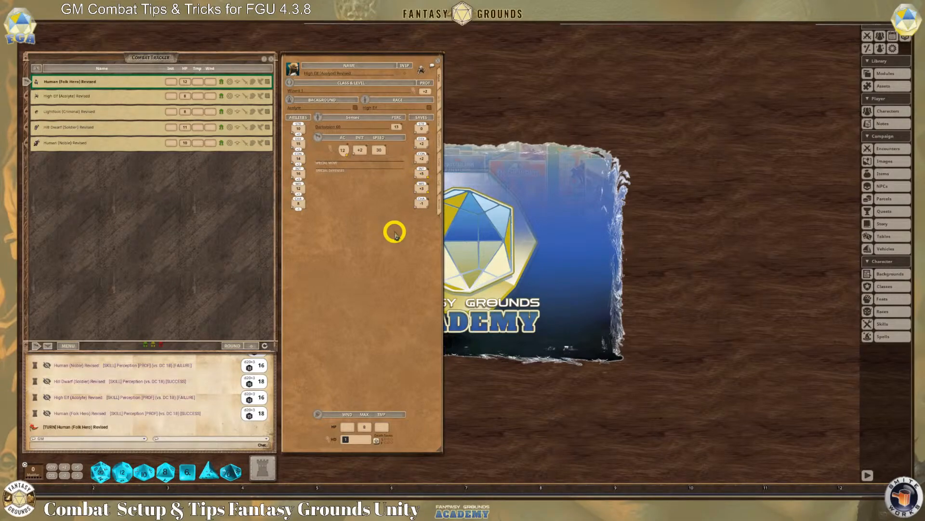
mouse_move(367, 276)
left_mouse_down()
mouse_move(795, 271)
mouse_move(595, 277)
mouse_move(396, 266)
mouse_move(365, 277)
left_mouse_up()
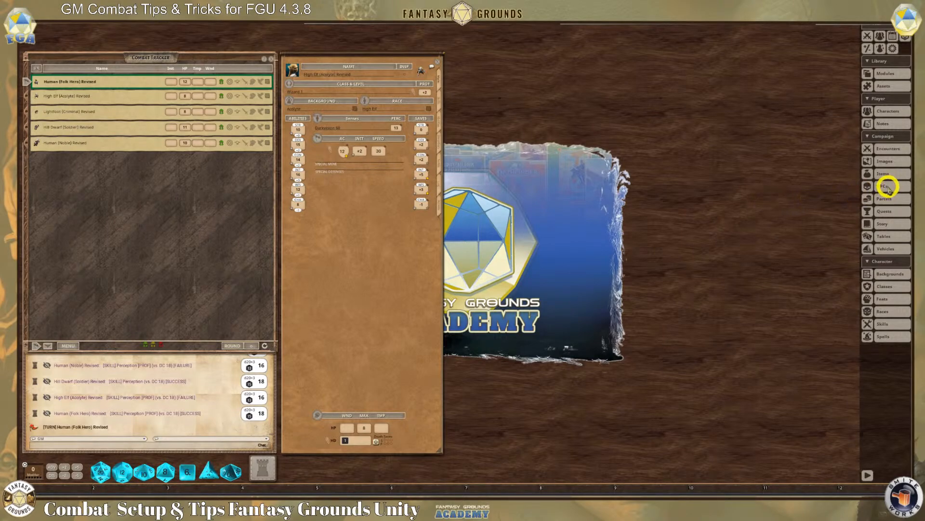
Step: Open the Reference Manual of the D&D Lost Mine of Phandelver adventure from the module library
left_click(887, 75)
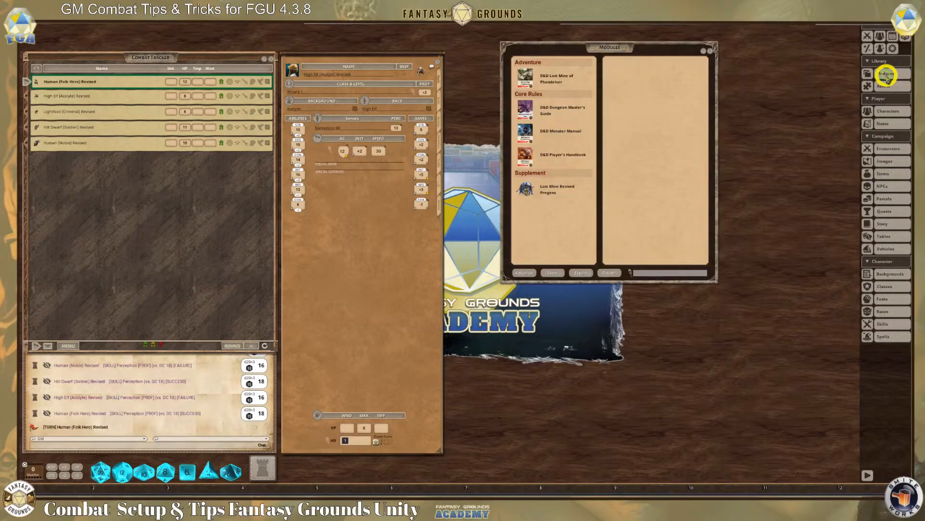
left_click(554, 77)
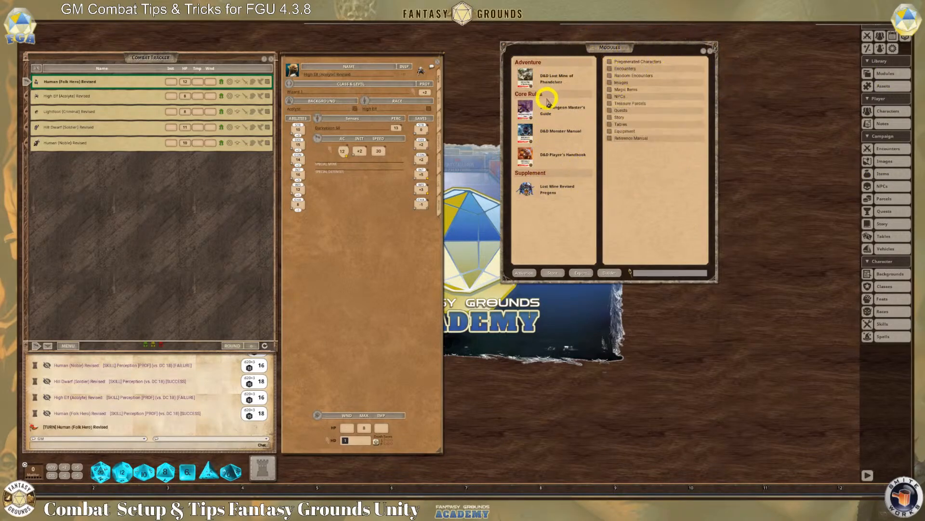
left_click_drag(636, 52, 754, 35)
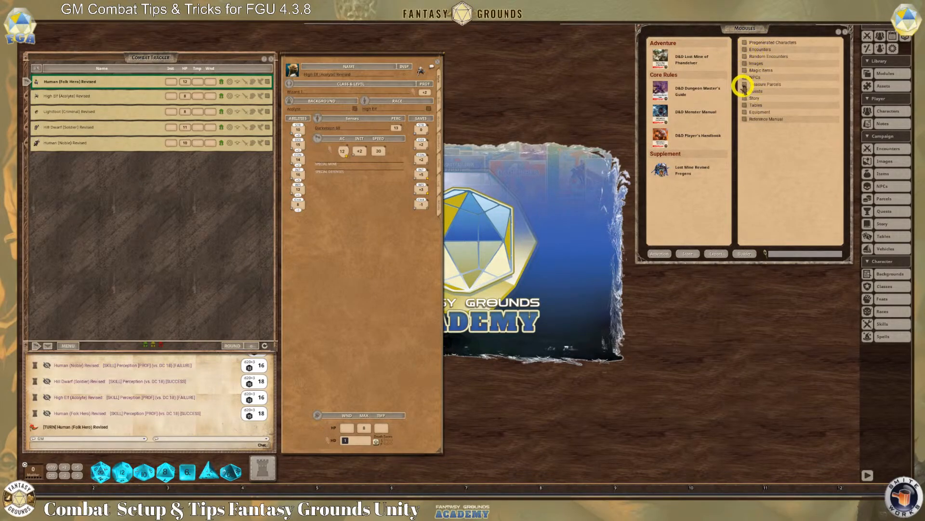
left_click(745, 121)
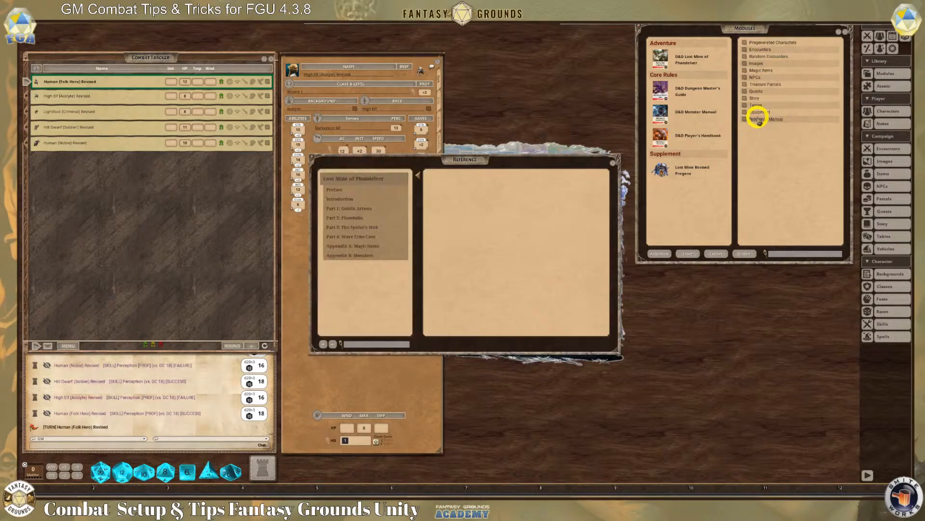
Step: Move the reference window up beside the sidebar, close the Modules window and narrow the reference window slightly
left_click_drag(510, 172, 729, 30)
left_click(847, 33)
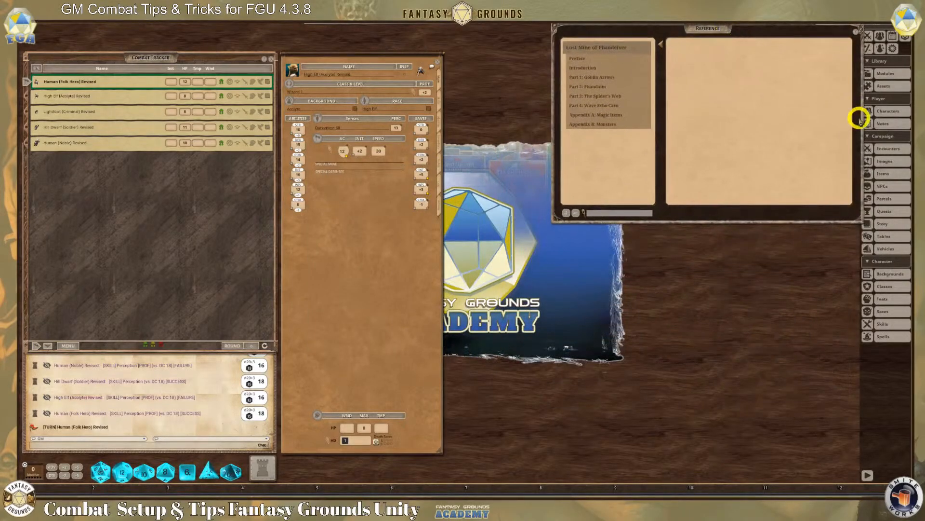
left_click_drag(863, 120, 847, 119)
left_click_drag(693, 28, 705, 27)
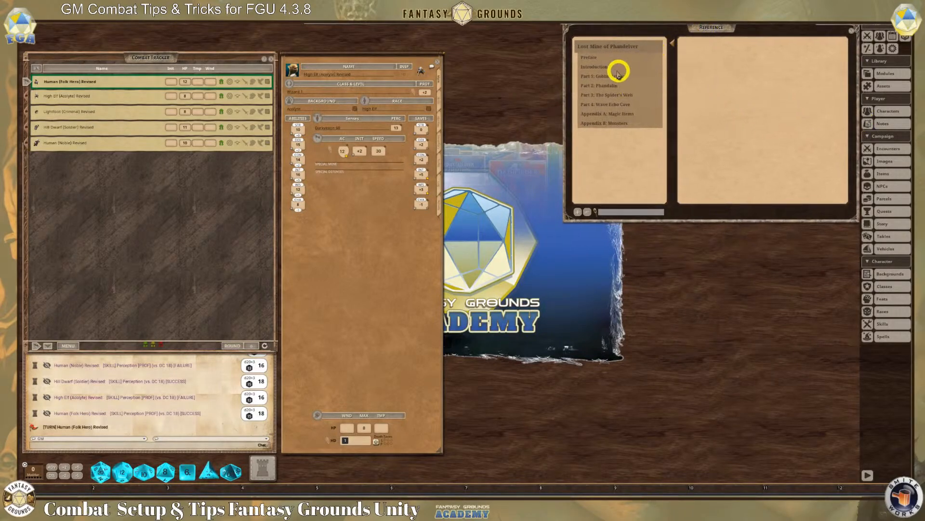
Step: Expand Part 1: Goblin Arrows in the reference manual and open the Cragmaw Hideout page
left_click(591, 76)
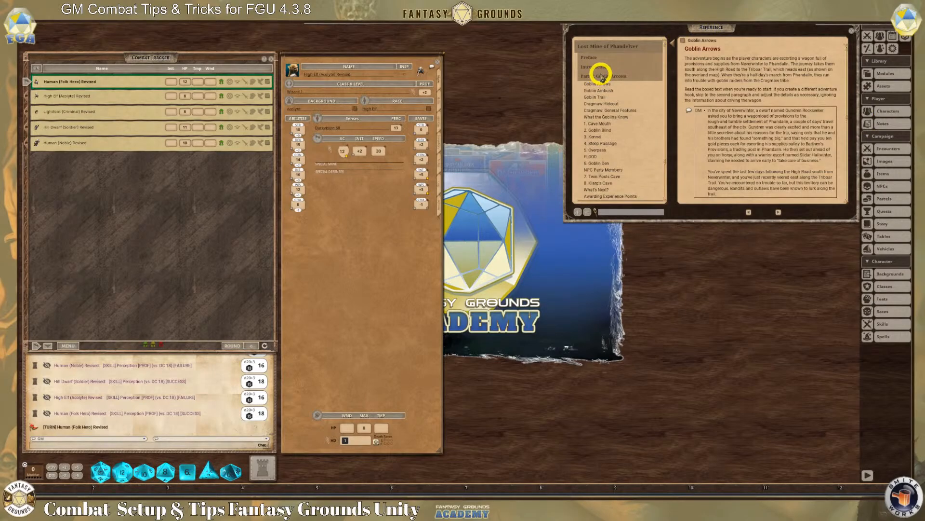
scroll(638, 140, "down", 1)
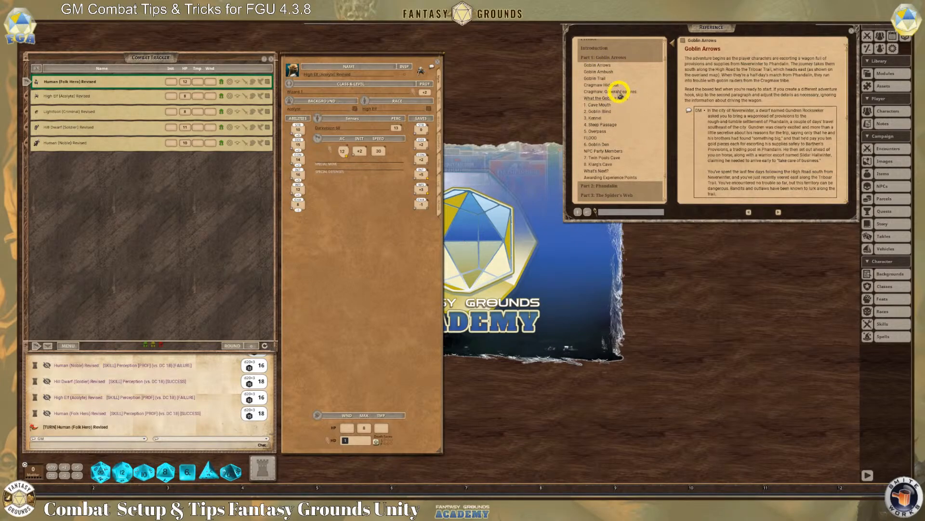
left_click(603, 86)
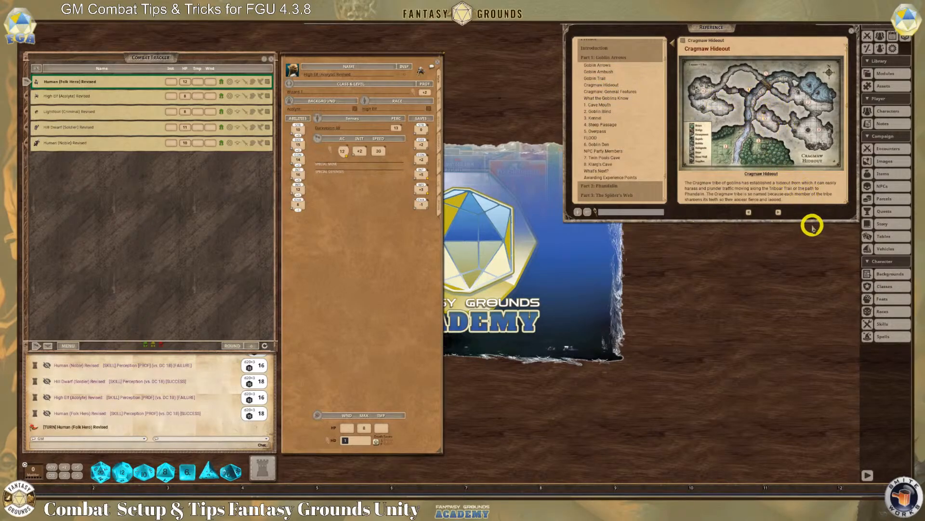
Step: Lengthen the reference window and preview the Cragmaw Hideout DM map and player battlemap, closing each one
left_click_drag(812, 220, 803, 452)
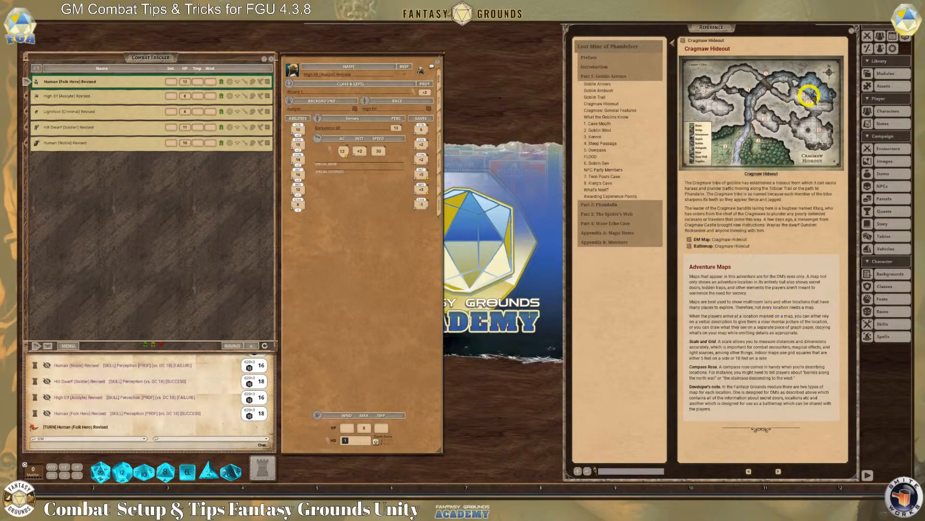
left_click(762, 95)
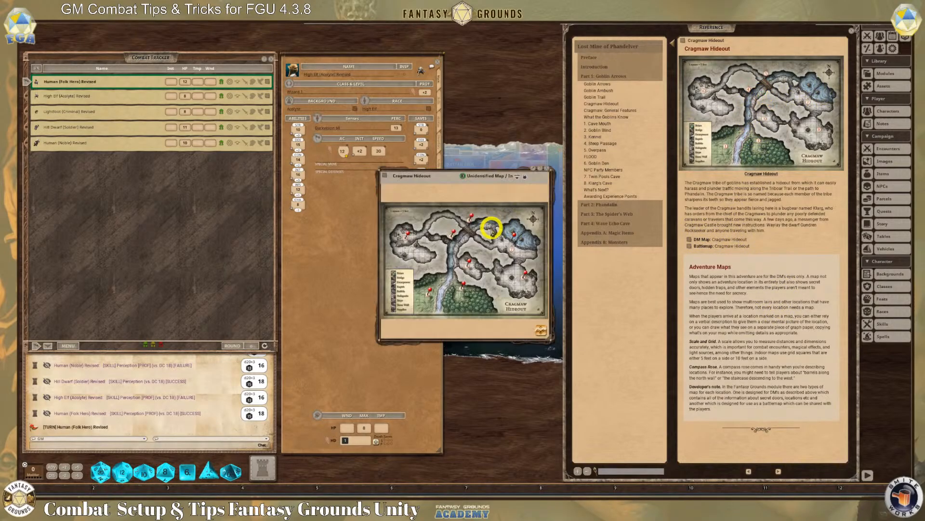
left_click(542, 169)
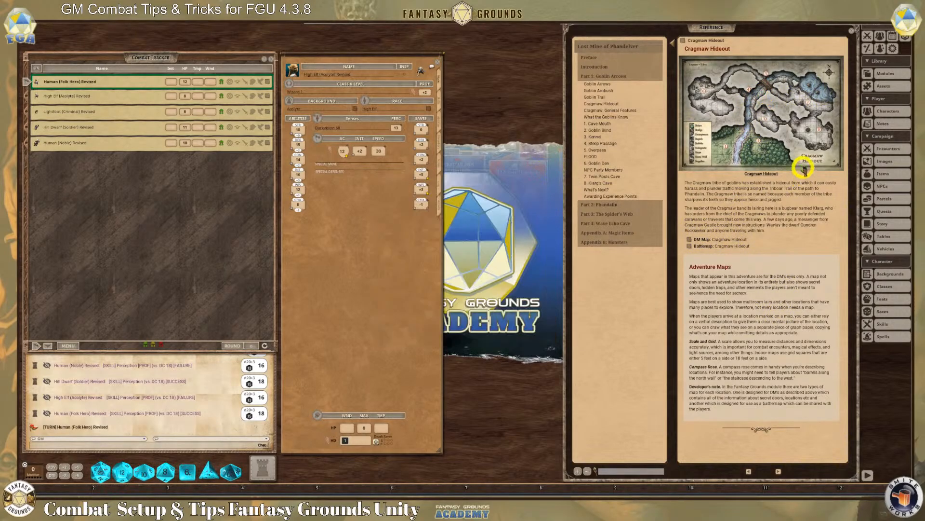
left_click(690, 246)
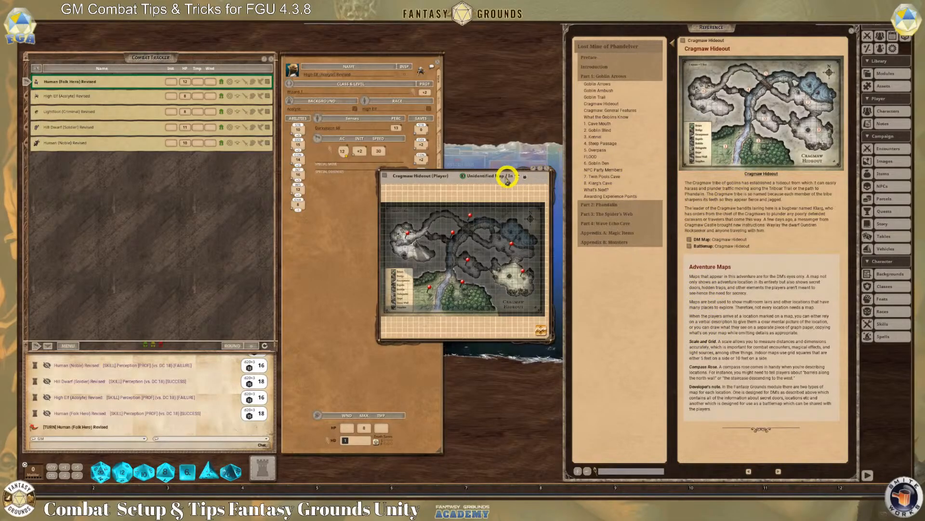
left_click_drag(506, 177, 657, 171)
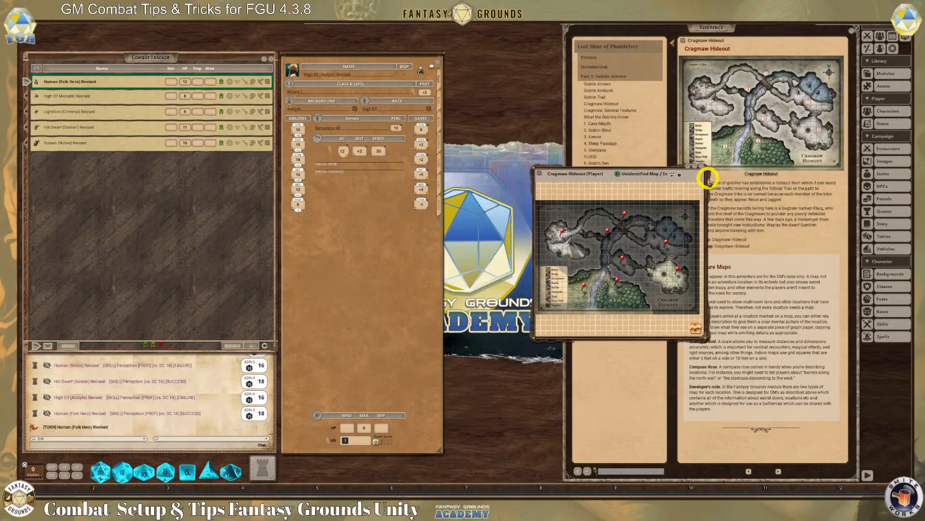
left_click(700, 164)
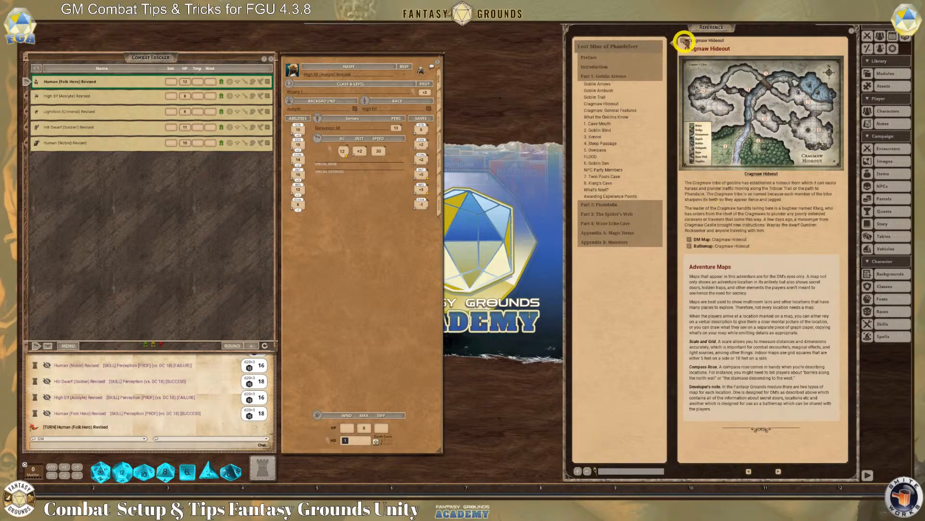
Step: Open the Cragmaw Hideout page in its own window, enlarge it over the lower part of the reference window and assign it to hotkey slot 7
left_click(685, 39)
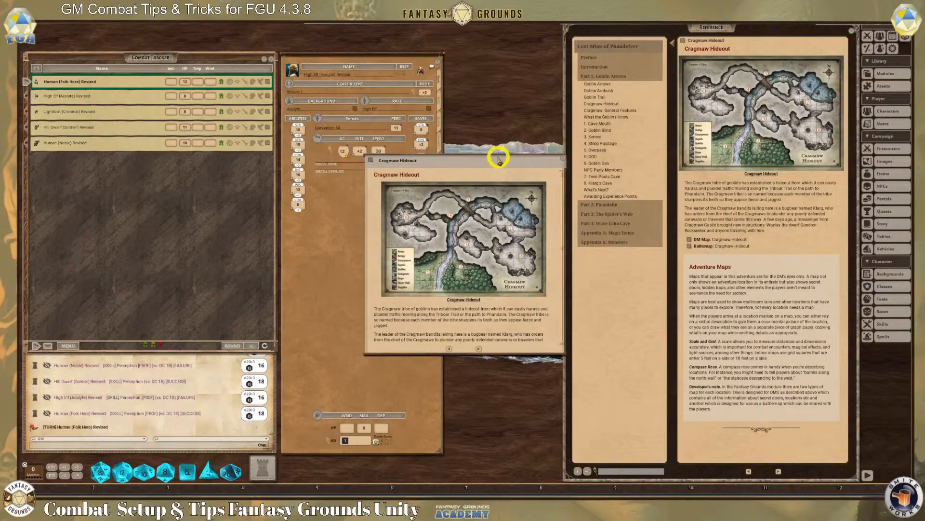
left_click_drag(497, 158, 693, 281)
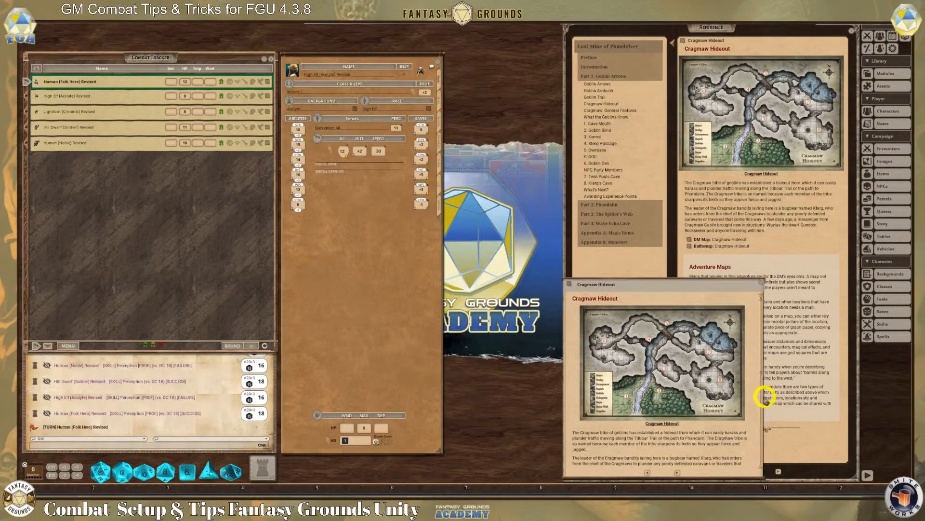
left_click_drag(703, 284, 697, 248)
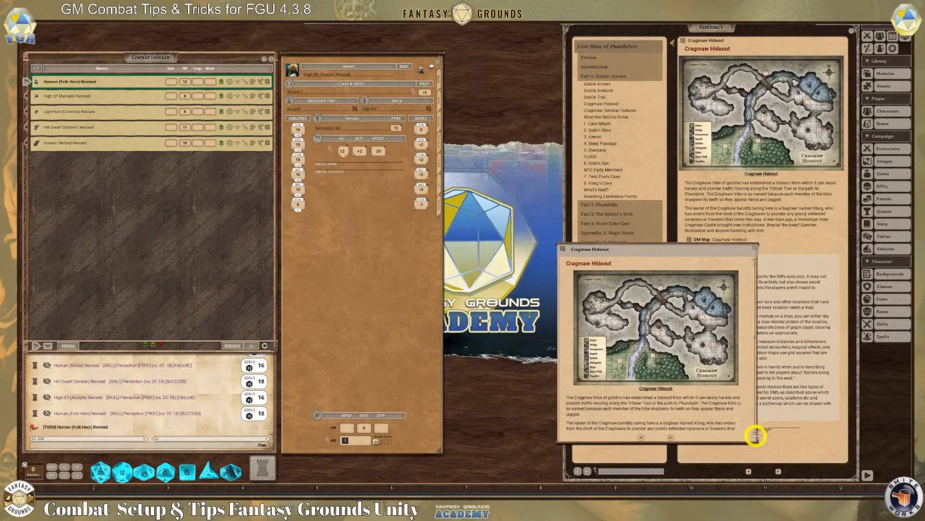
left_click_drag(758, 439, 856, 441)
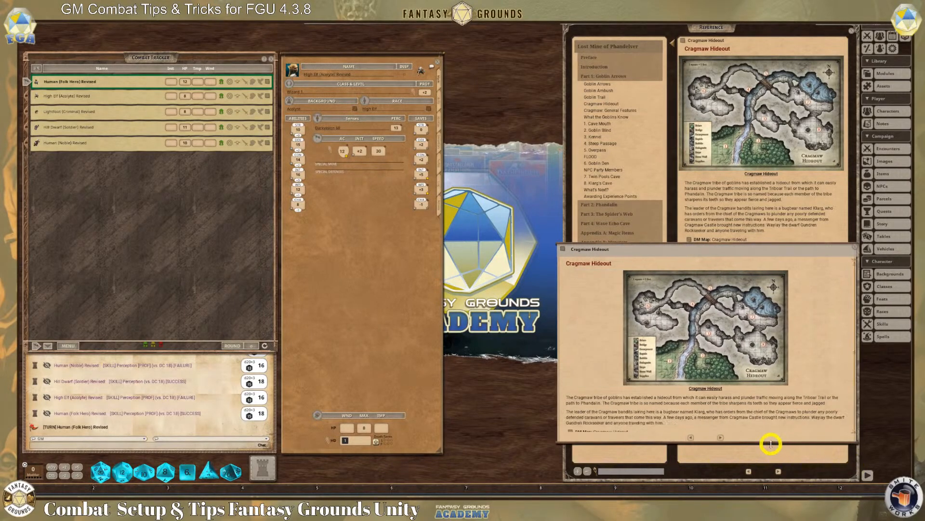
left_click_drag(771, 443, 782, 482)
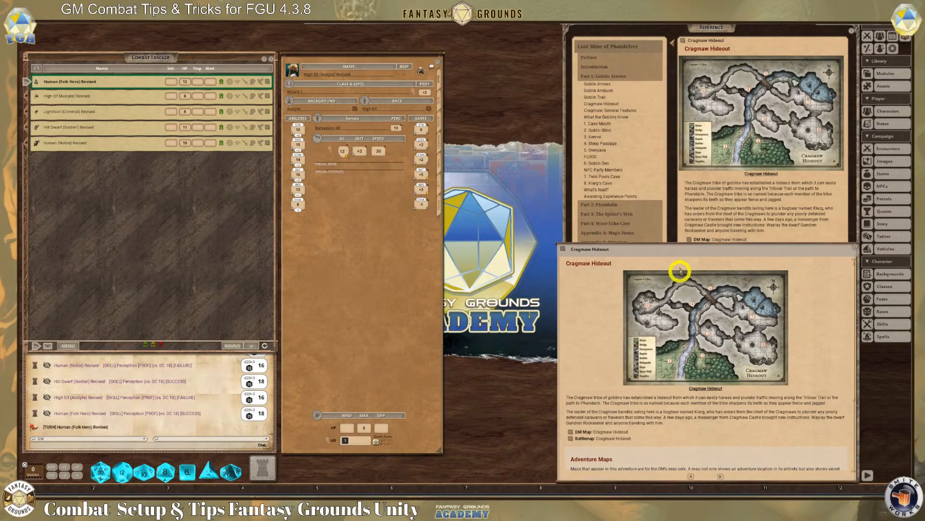
left_click_drag(686, 250, 686, 247)
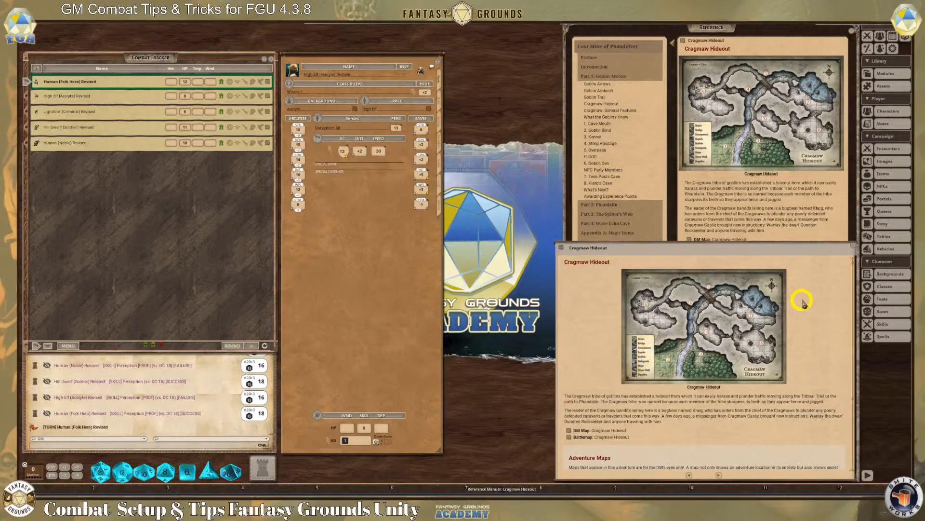
Step: Close the Cragmaw Hideout page and the reference manual, and reopen the page from its hotkey slot
left_click(854, 245)
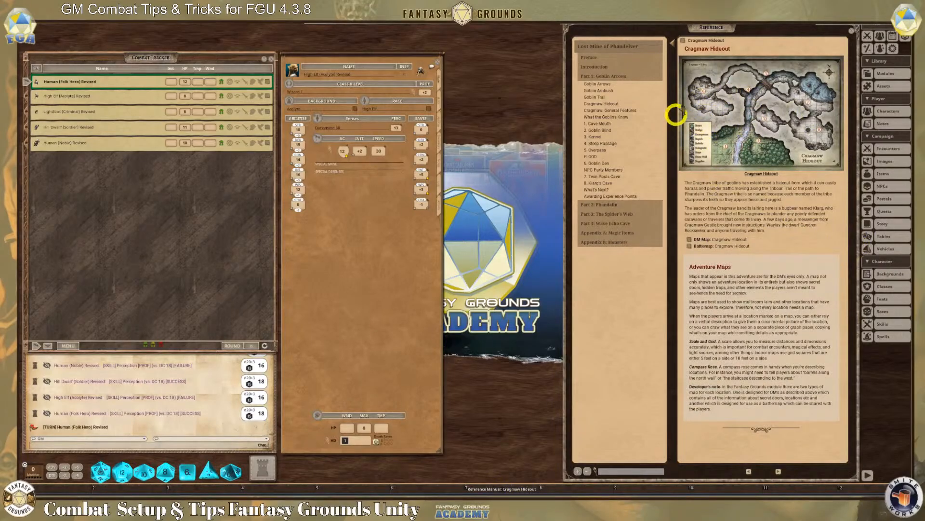
left_click(851, 31)
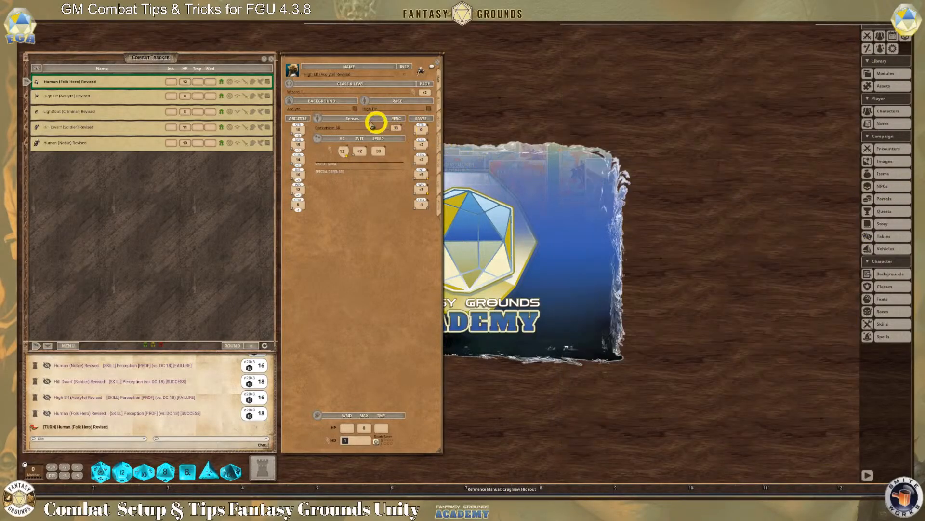
left_click(511, 490)
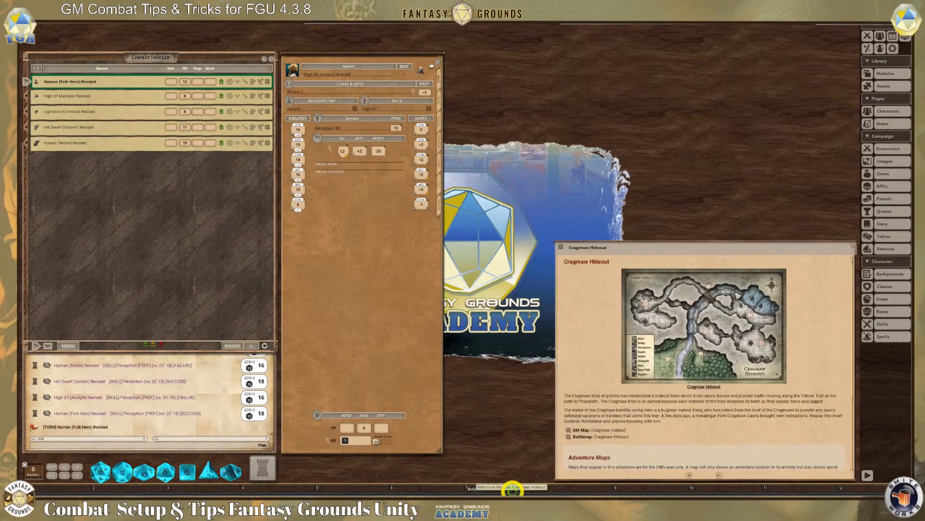
Step: Open the Cragmaw Hideout DM map, place it enlarged above the page window, match both windows' widths and enlarge the map view
scroll(734, 396, "down", 2)
scroll(734, 395, "down", 2)
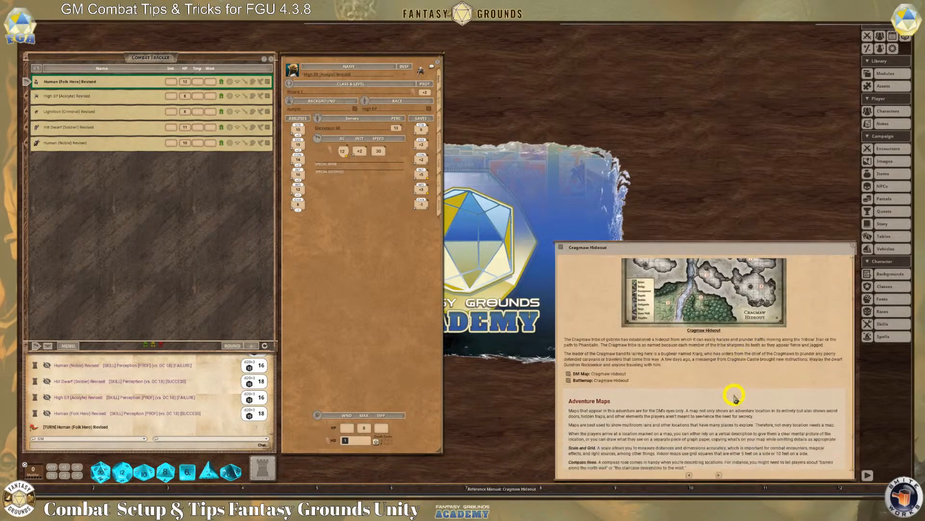
left_click(569, 374)
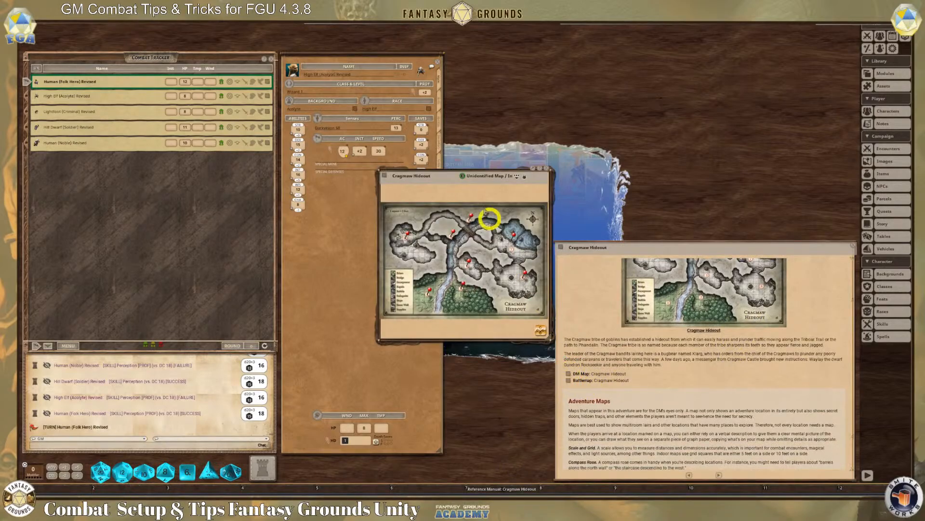
left_click_drag(450, 176, 613, 25)
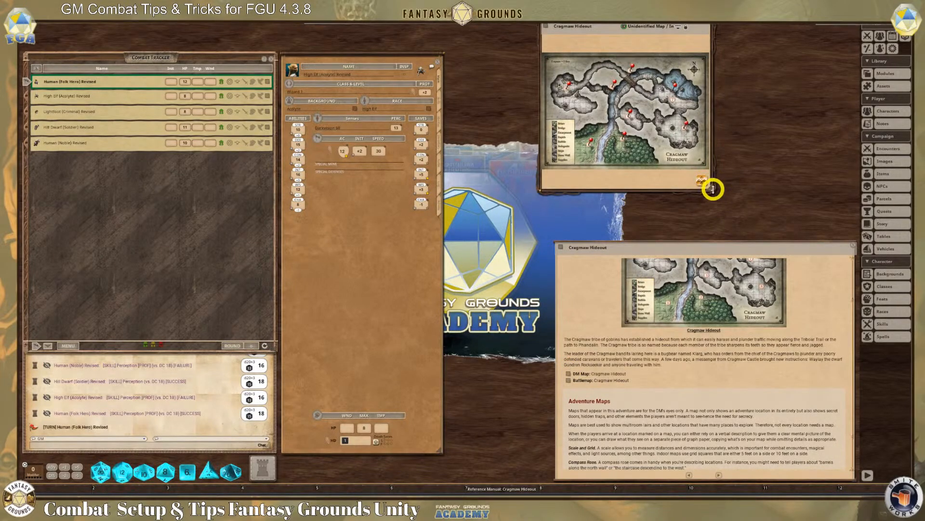
left_click_drag(711, 188, 857, 231)
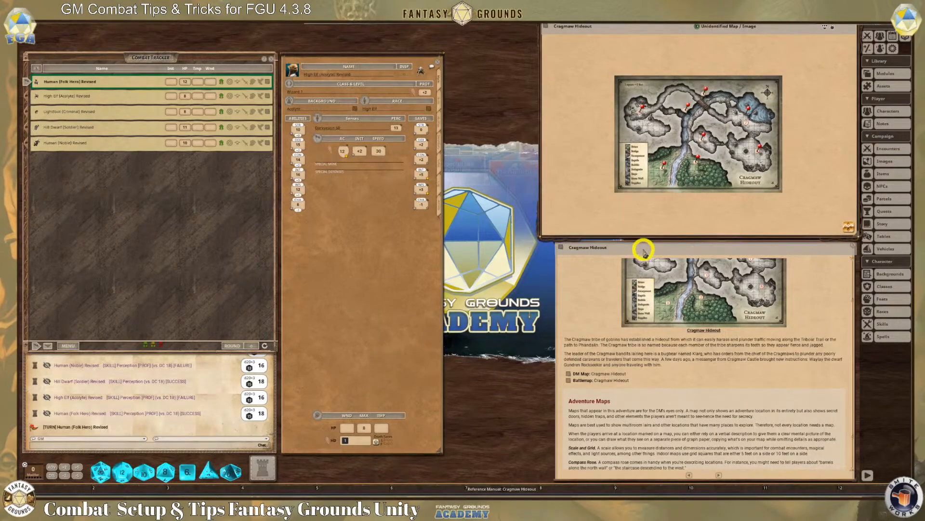
left_click_drag(643, 249, 631, 250)
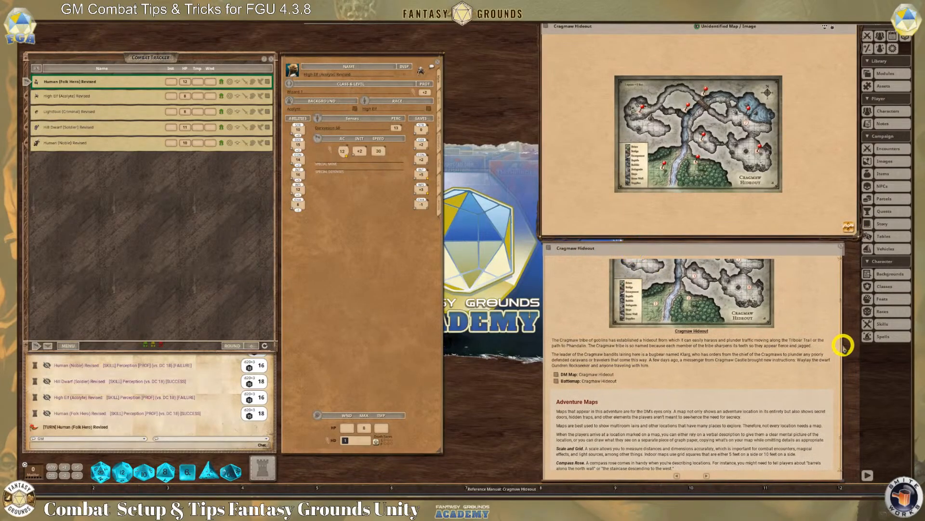
mouse_move(842, 476)
left_mouse_down()
mouse_move(847, 467)
mouse_move(859, 473)
left_mouse_up()
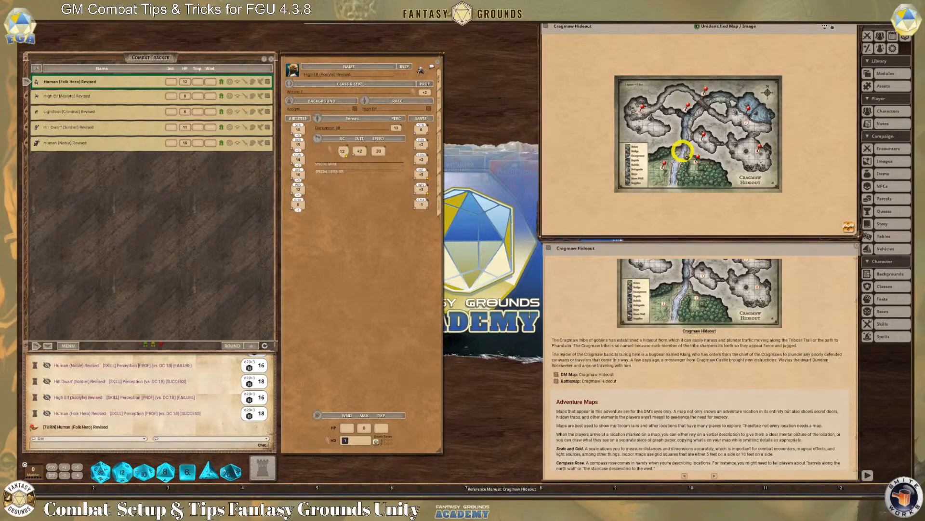
scroll(713, 155, "up", 3)
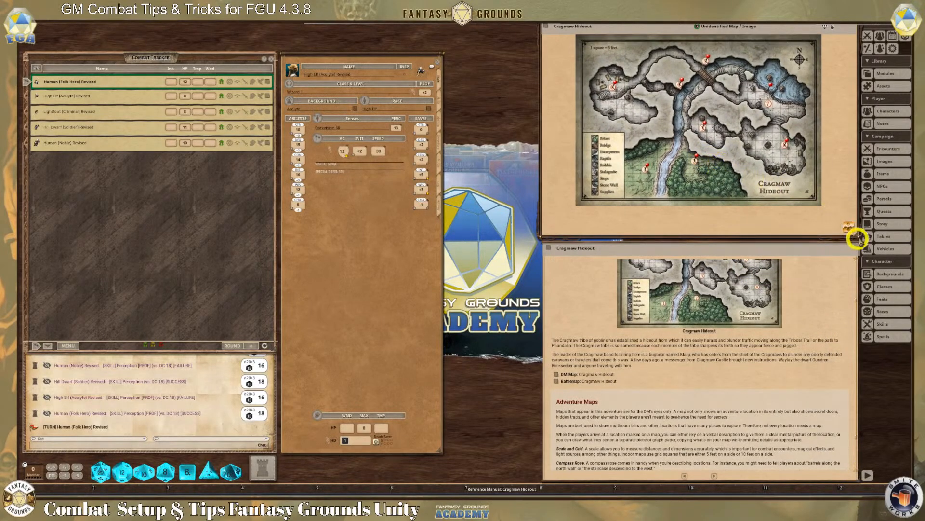
left_click(849, 226)
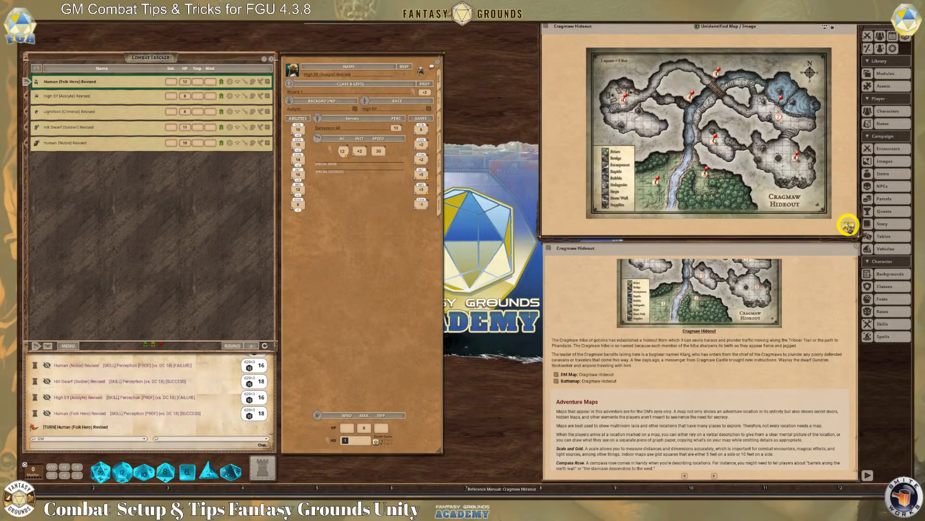
Step: Close and reopen the DM map to check that its window placement is remembered, and close it again
left_click(853, 25)
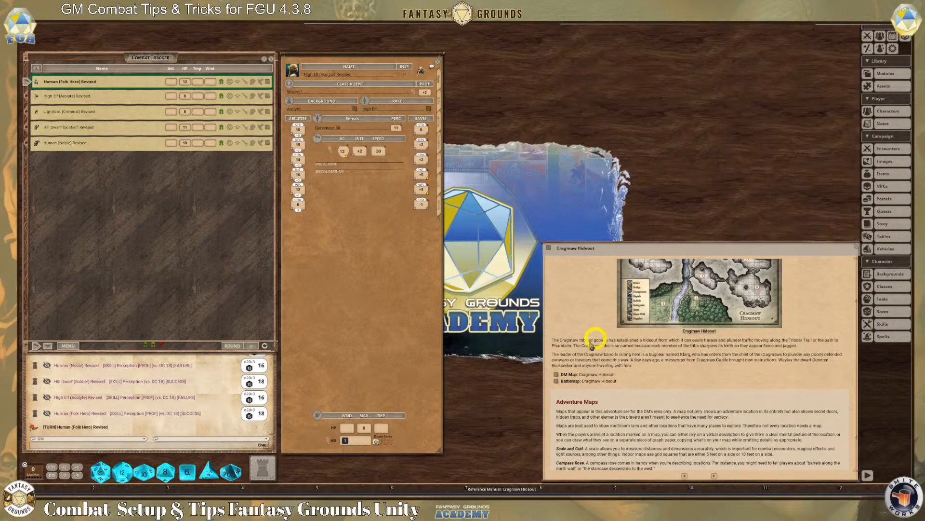
left_click(557, 375)
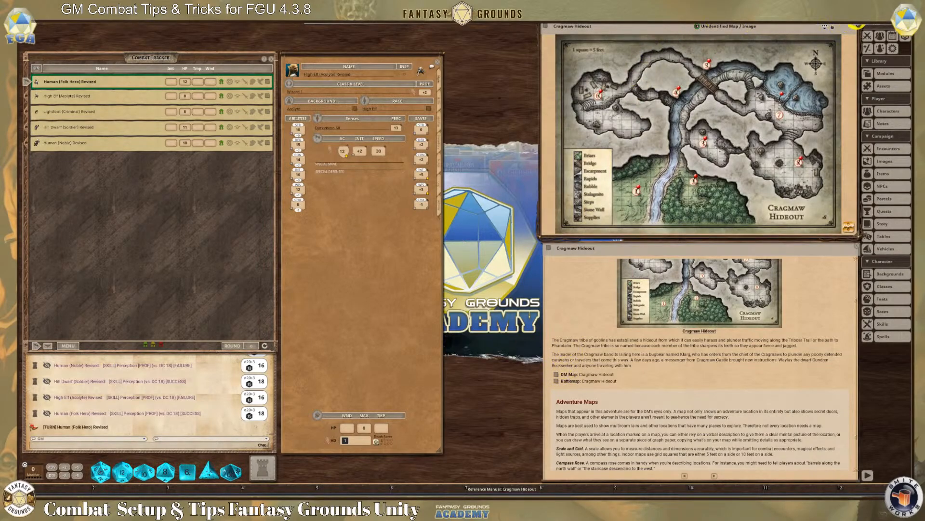
left_click(856, 25)
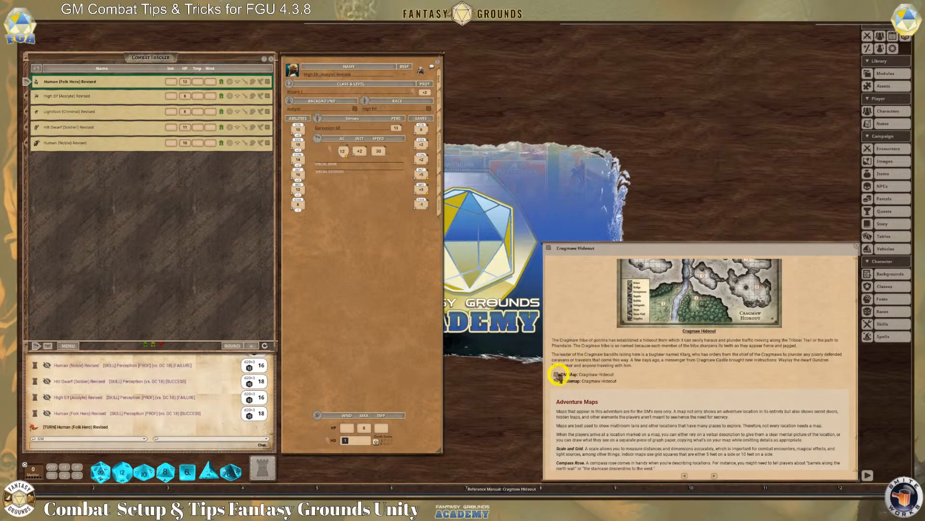
Step: Open the Cragmaw Hideout player battlemap and resize its window to fill the space above the page window, beside the sidebar
left_click(561, 380)
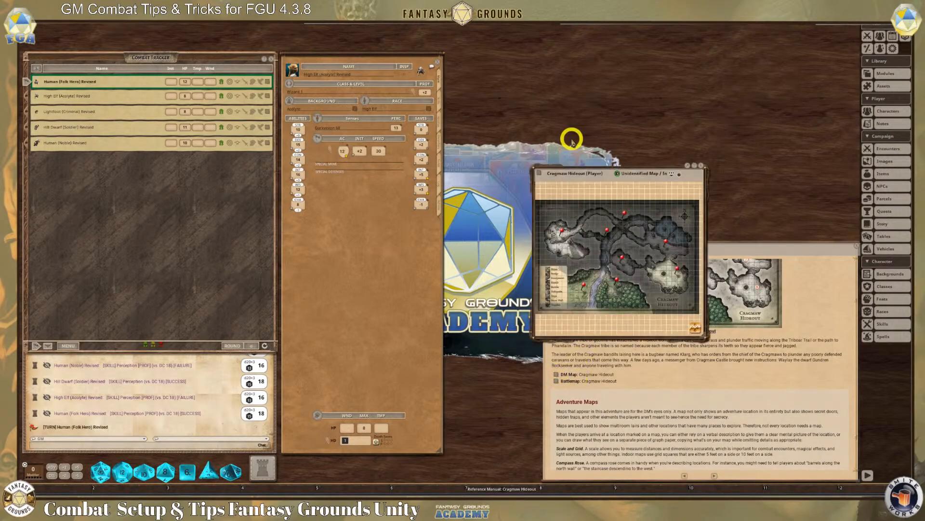
left_click_drag(566, 174, 567, 30)
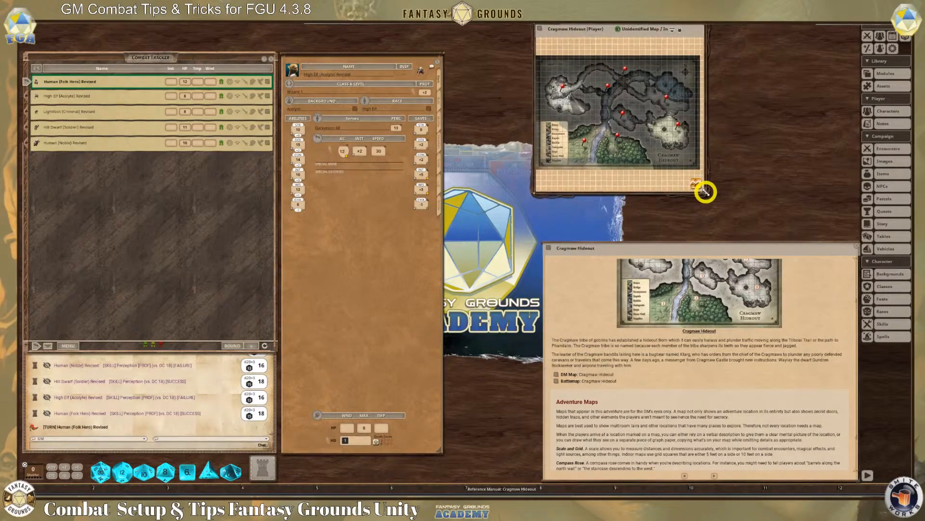
left_click_drag(705, 192, 851, 234)
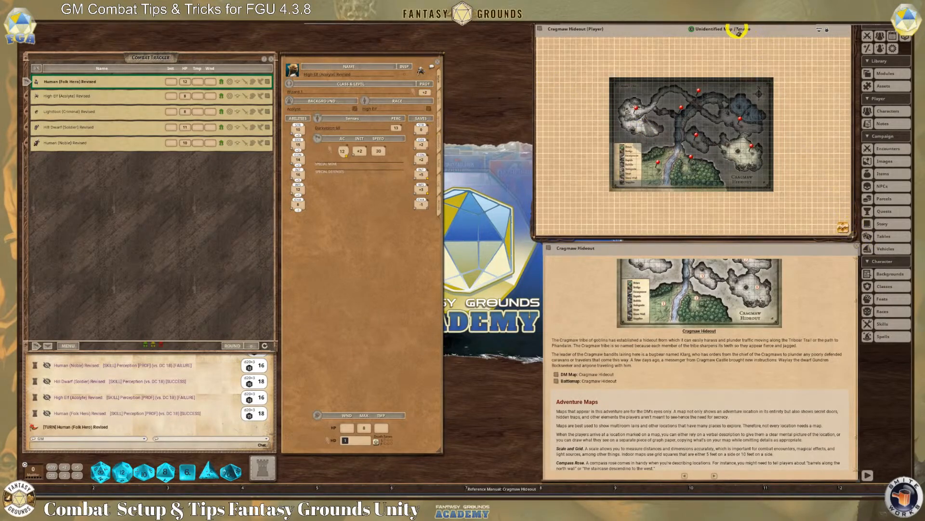
left_click_drag(734, 29, 741, 28)
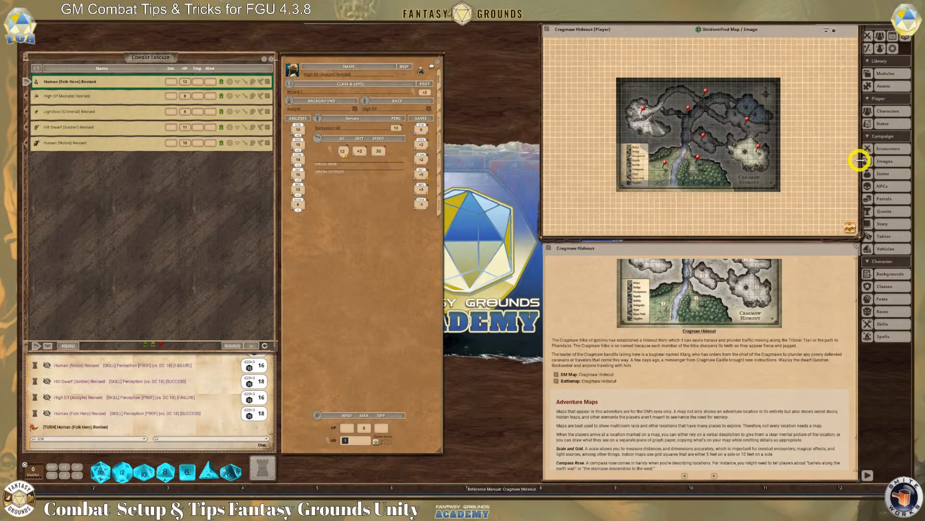
left_click_drag(859, 161, 854, 161)
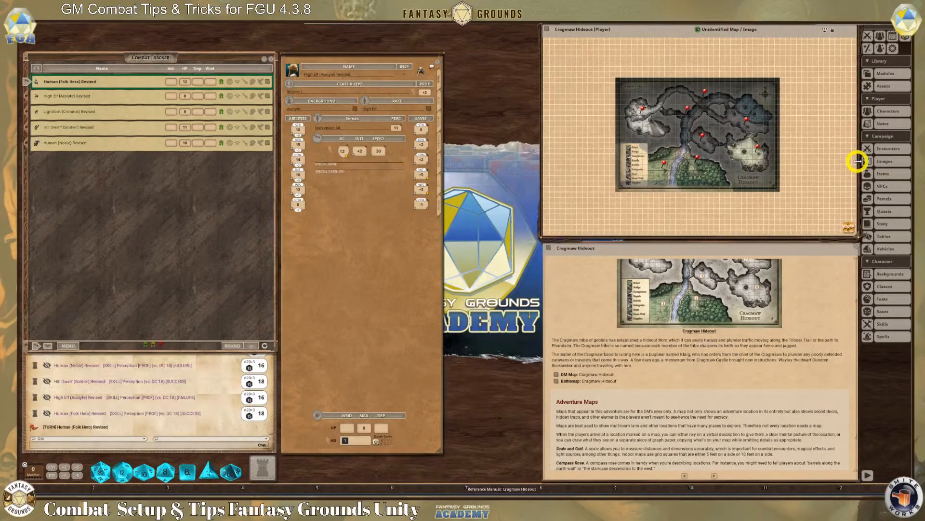
left_click_drag(754, 236, 753, 231)
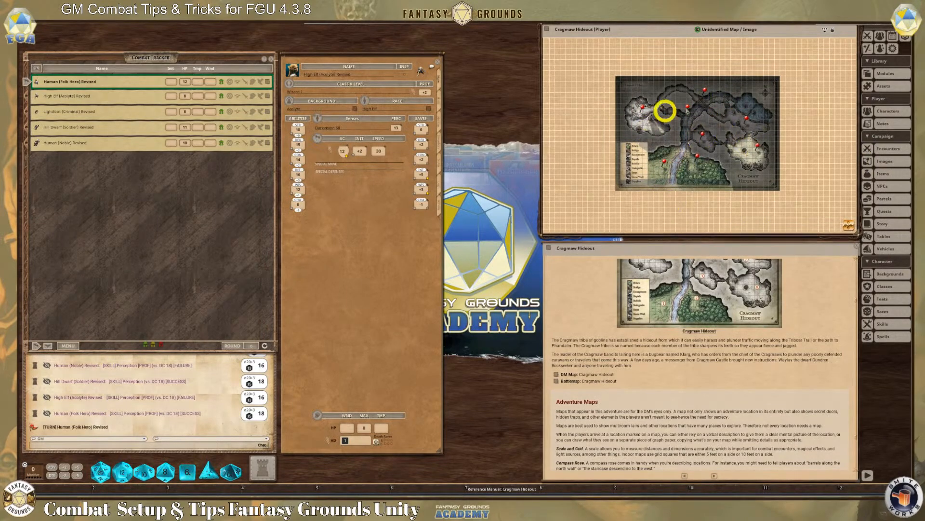
Step: Fit the player battlemap image to its window and zoom it out slightly to show the whole map
right_click(595, 104)
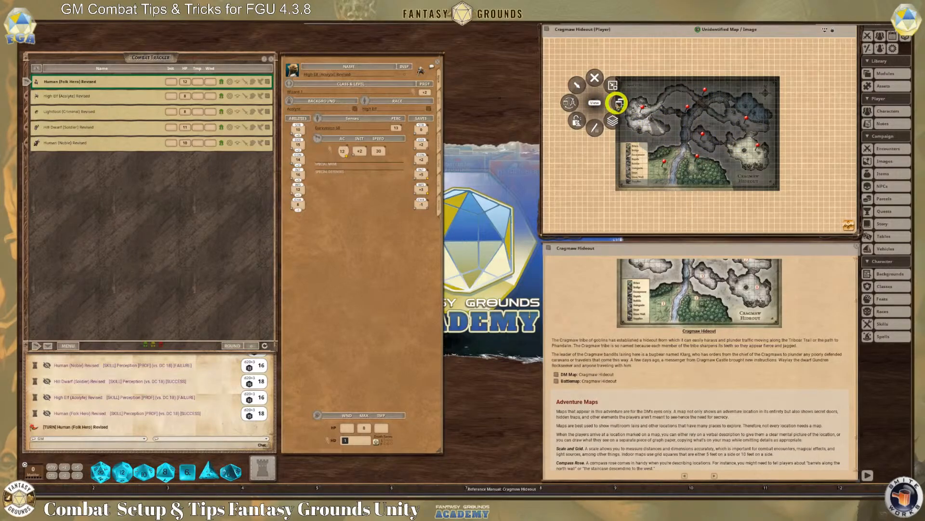
left_click(617, 103)
left_click(634, 124)
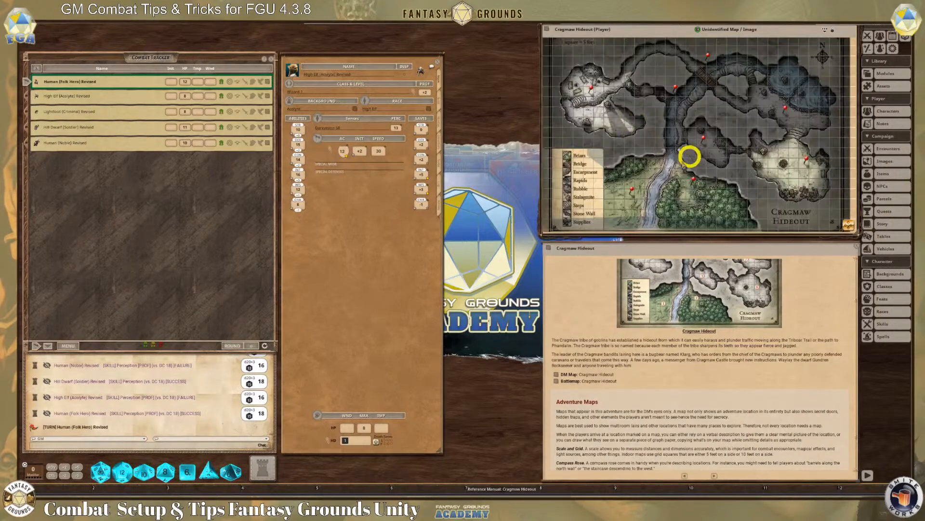
scroll(729, 174, "down", 1)
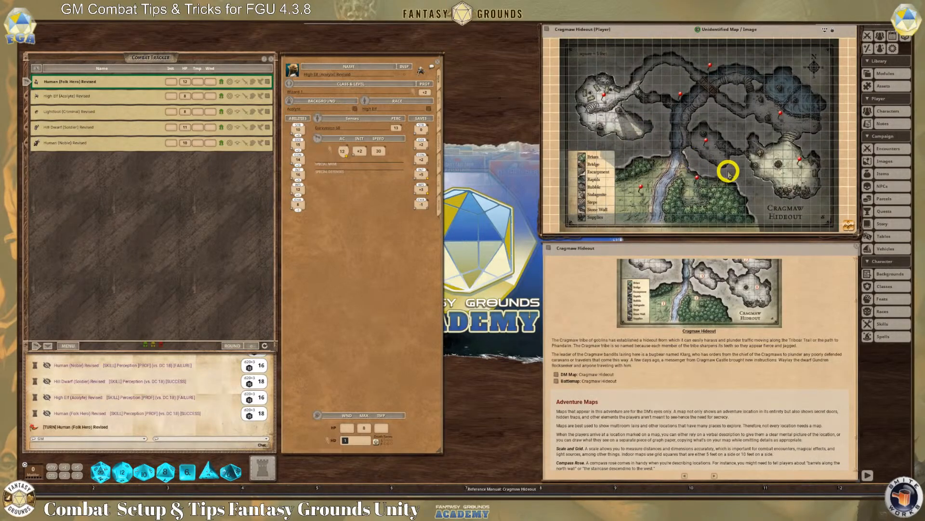
Step: Unlock the player battlemap, show its toolbar, fit the whole map to the window, and lock the map again
left_click(834, 32)
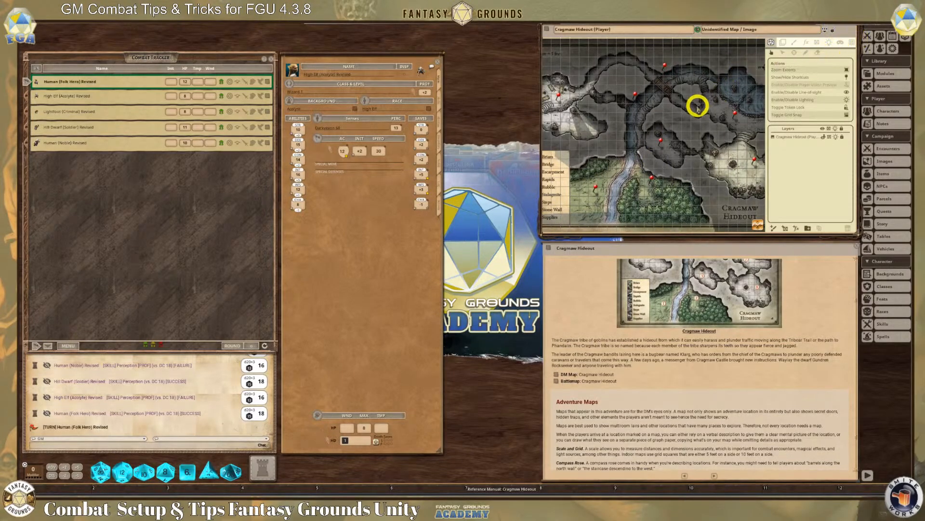
scroll(675, 120, "down", 5)
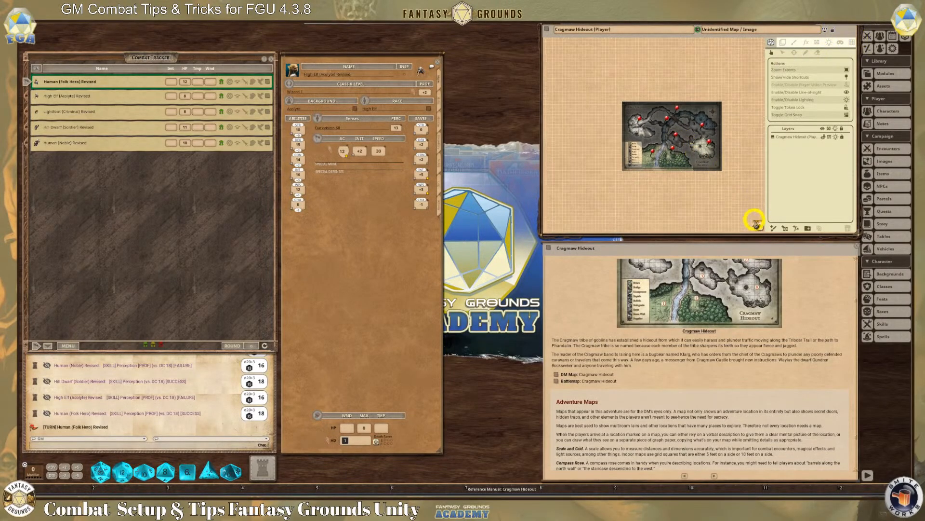
left_click_drag(758, 225, 892, 288)
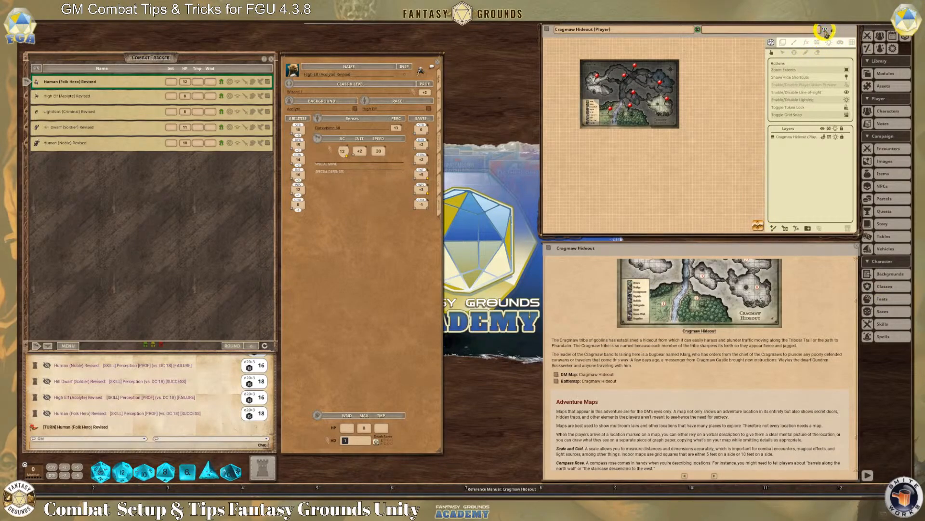
left_click(825, 31)
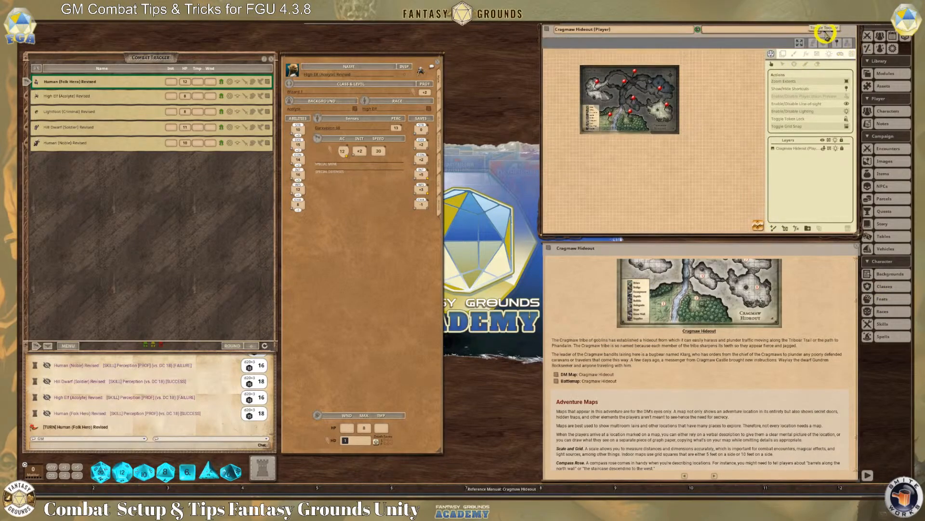
left_click(798, 42)
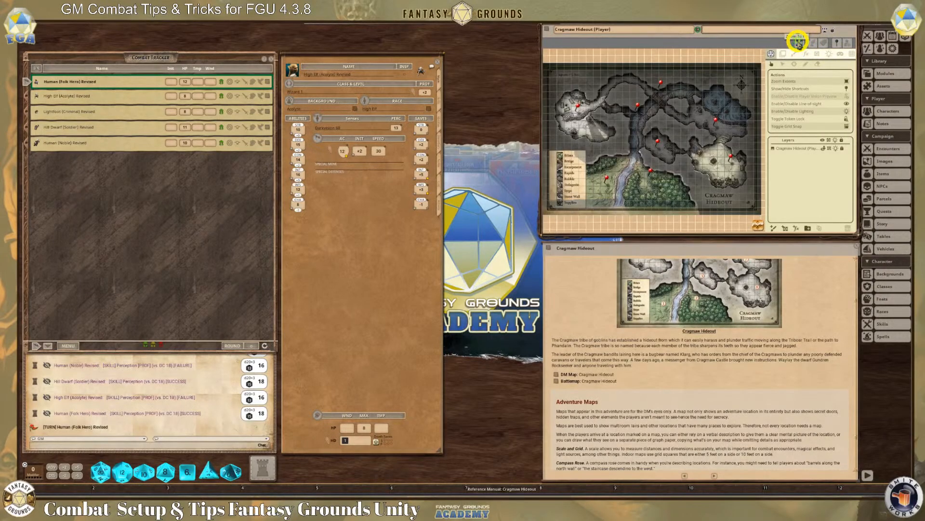
left_click(834, 34)
scroll(769, 190, "up", 5)
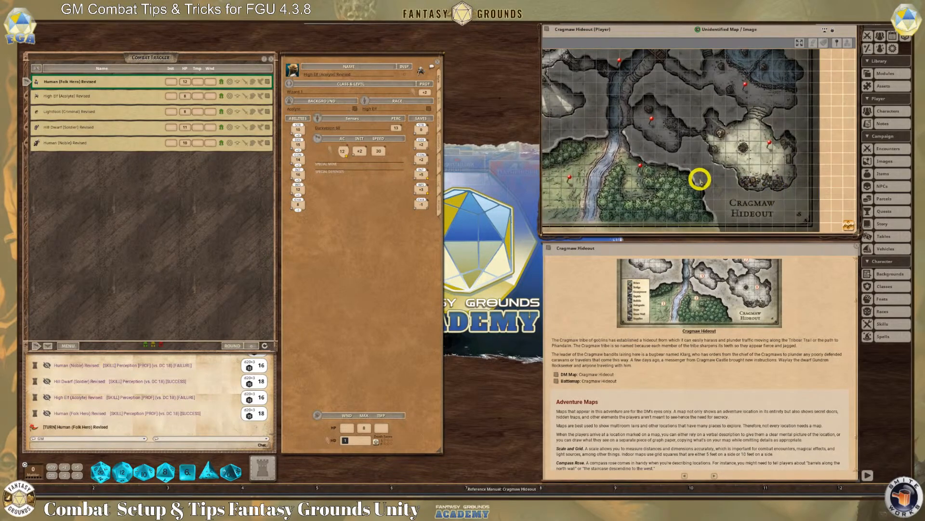
scroll(699, 179, "down", 3)
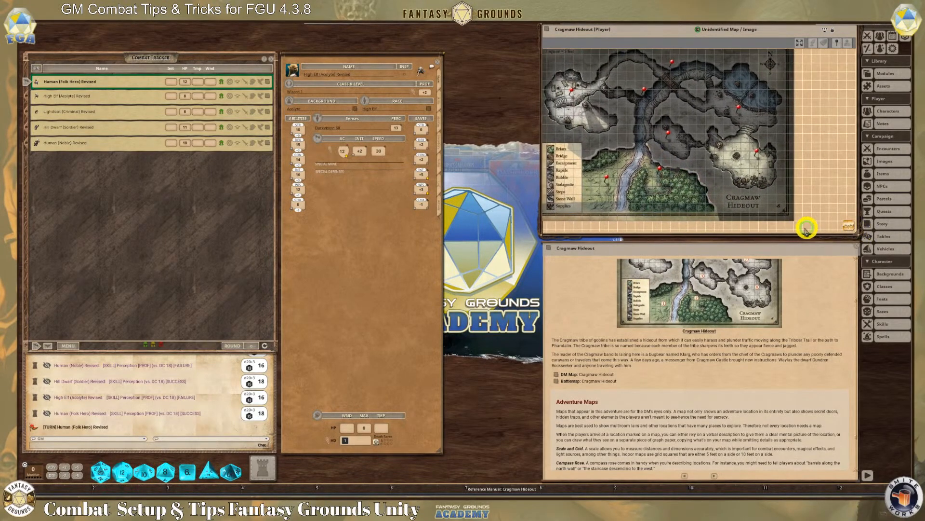
scroll(731, 211, "up", 1)
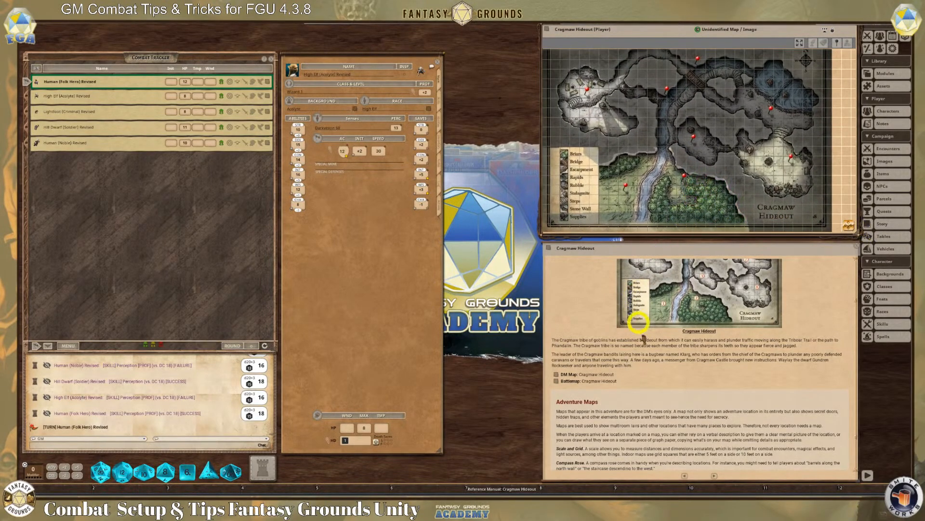
Step: Browse the reference manual from the Cragmaw Hideout page through to Cave Mouth and return to the Cragmaw Hideout page
scroll(643, 338, "down", 2)
scroll(656, 377, "up", 1)
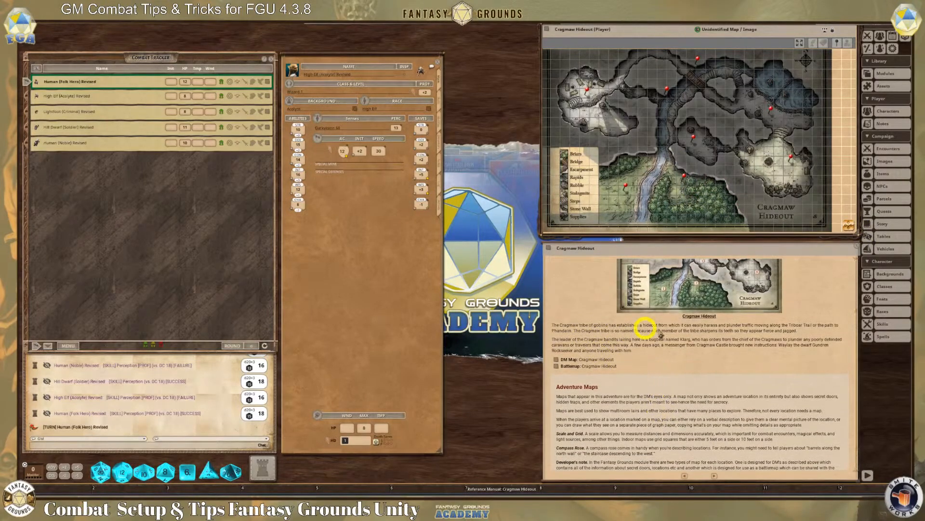
scroll(709, 378, "down", 1)
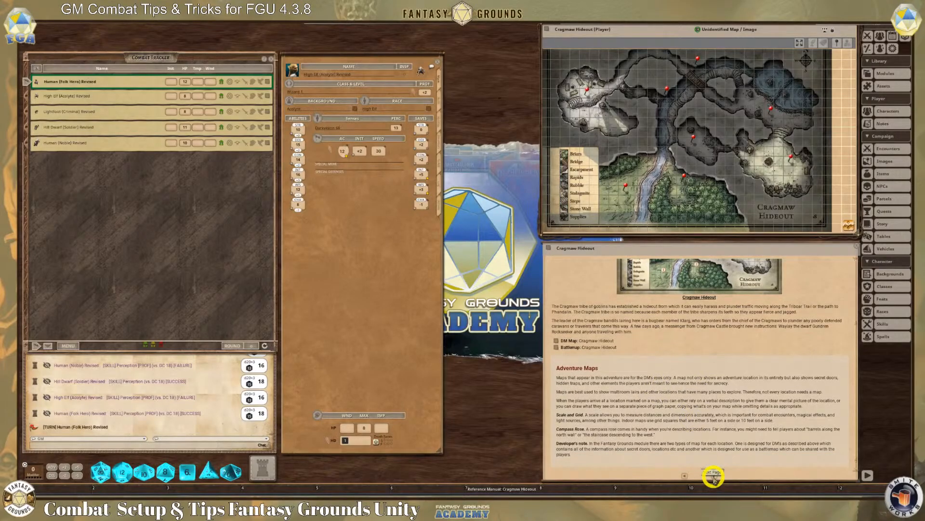
left_click(714, 477)
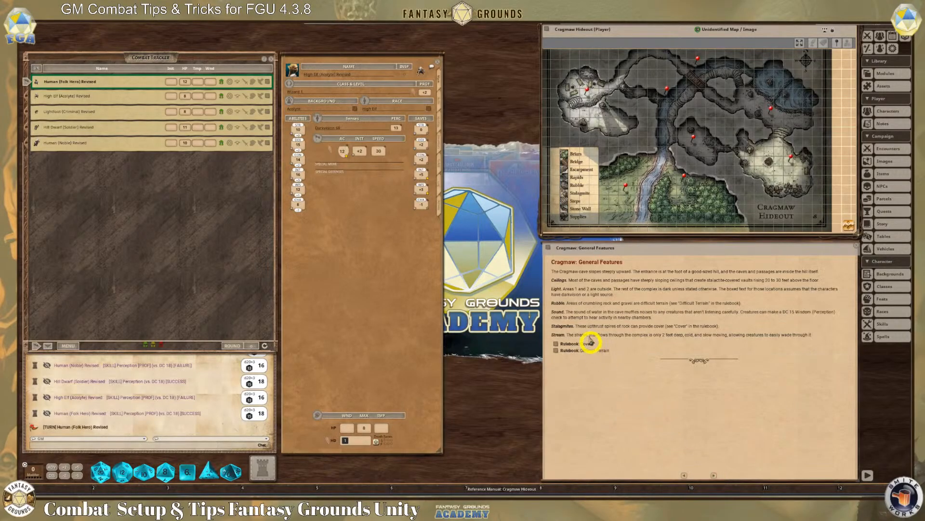
left_click(714, 476)
left_click(714, 476)
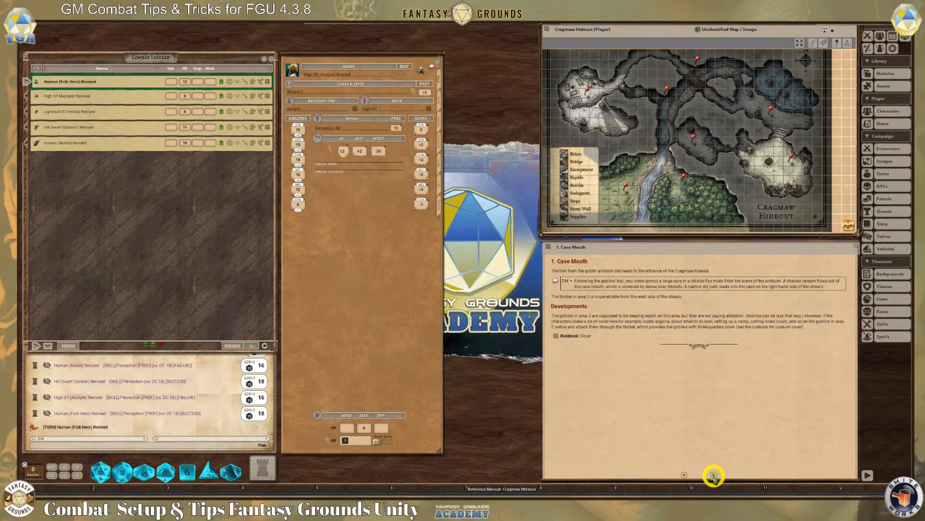
left_click(684, 476)
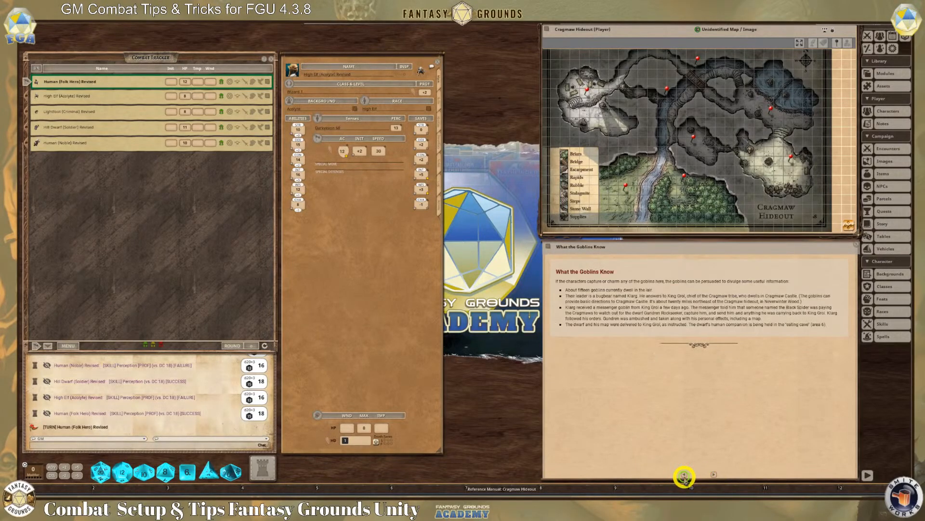
left_click(685, 476)
left_click(684, 476)
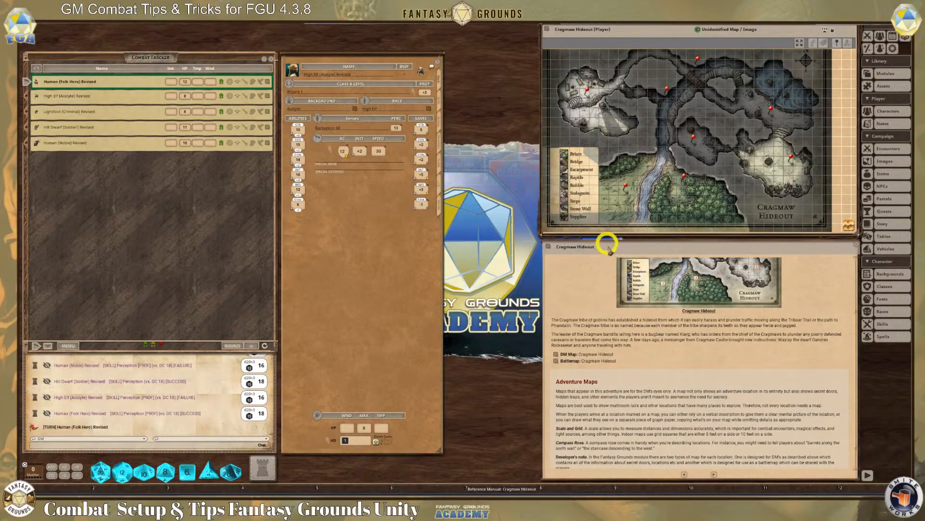
Step: Open the Cave Mouth story entry from its map pin, place it over the reference page and resize it to cover that window
scroll(630, 172, "up", 4)
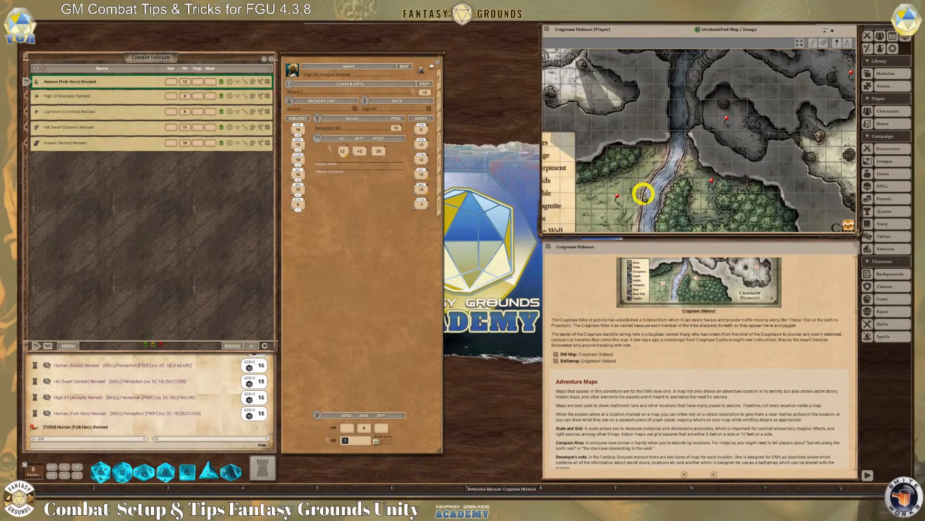
scroll(643, 194, "up", 1)
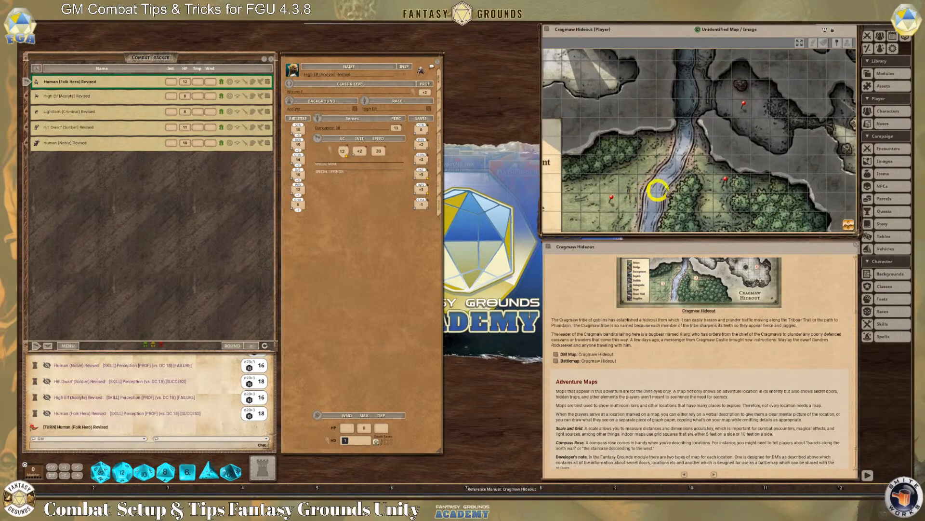
double_click(613, 199)
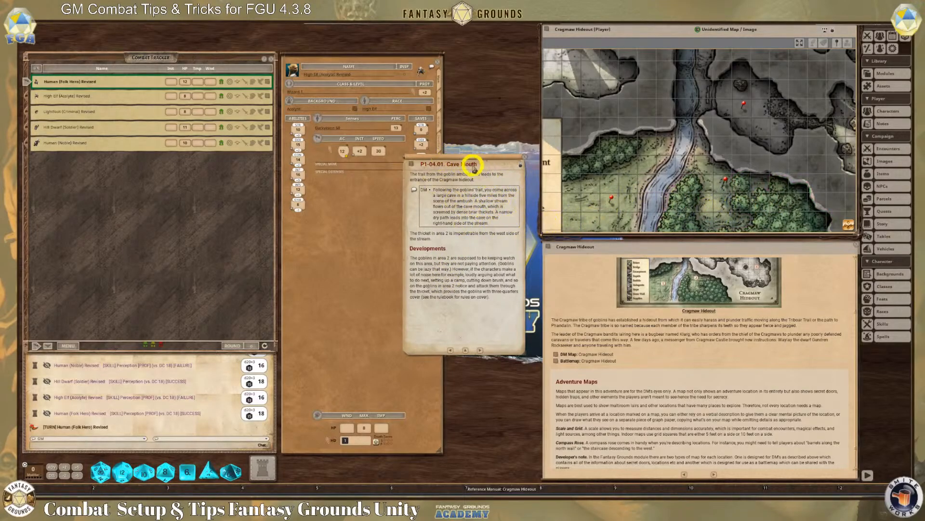
left_click_drag(472, 160, 610, 247)
left_click_drag(664, 345, 855, 347)
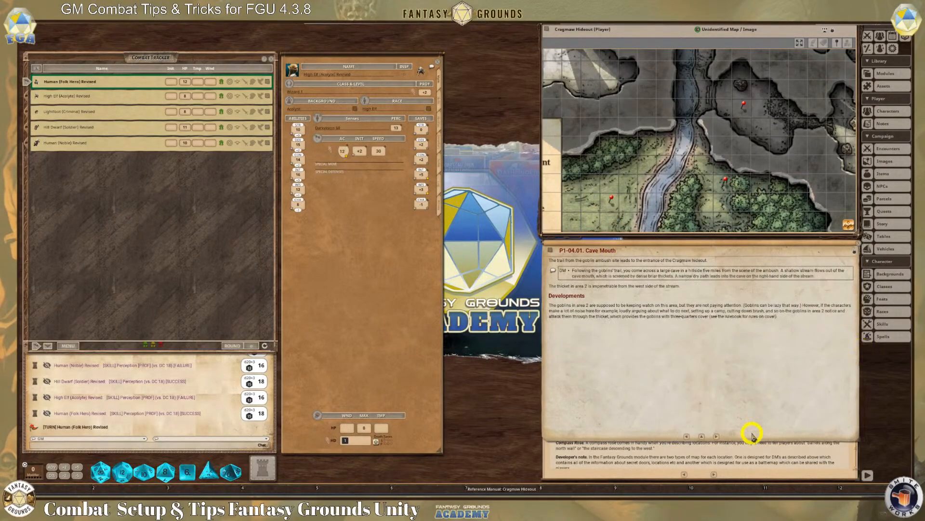
left_click_drag(752, 440, 754, 479)
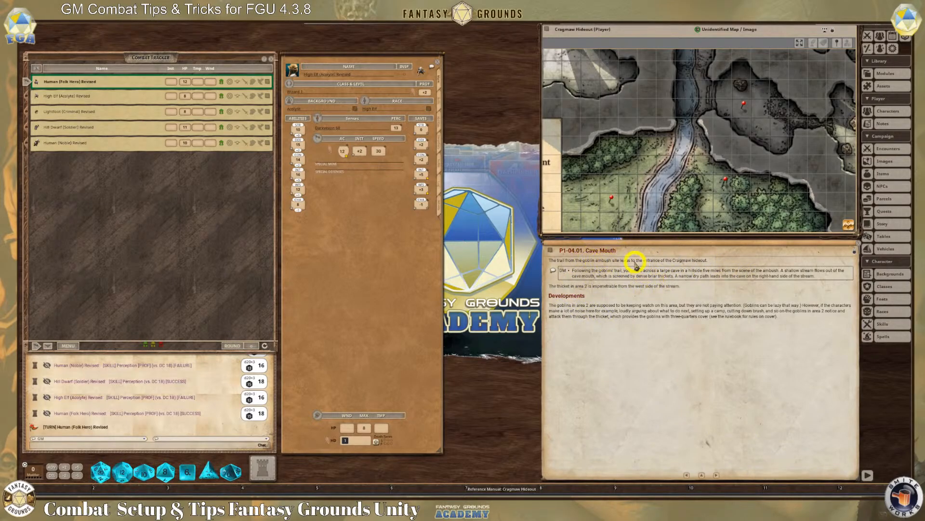
Step: Check the preceding Cragmaw Hideout story entry, return to Cave Mouth and send its DM read-aloud text to the chat
left_click(687, 475)
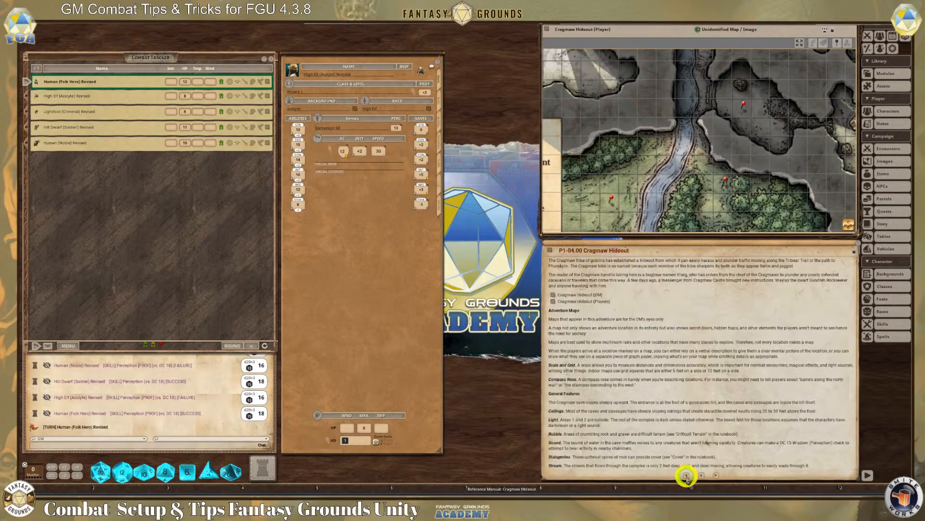
scroll(686, 421, "down", 1)
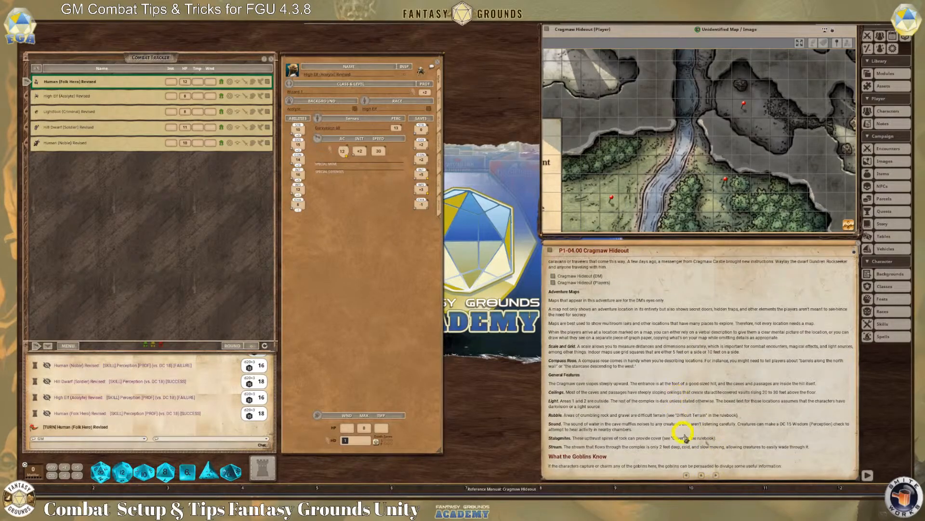
left_click(717, 476)
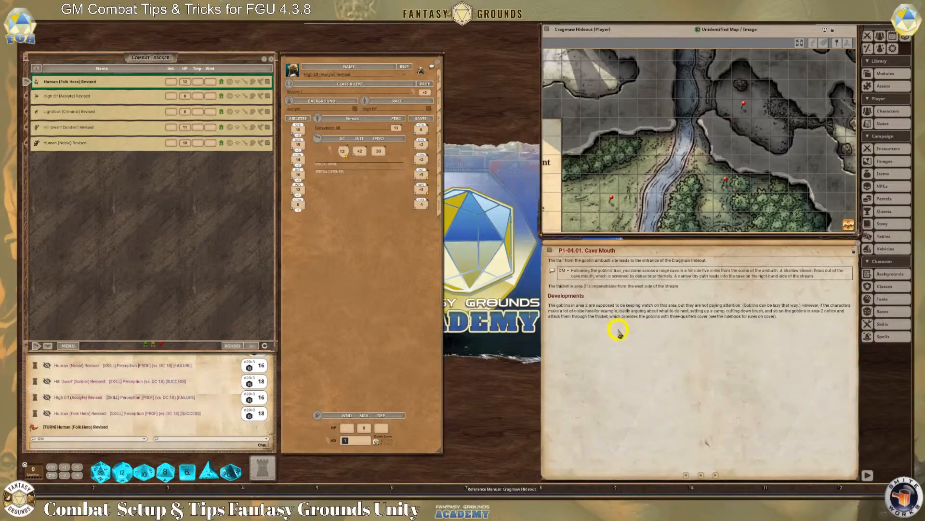
left_click(553, 271)
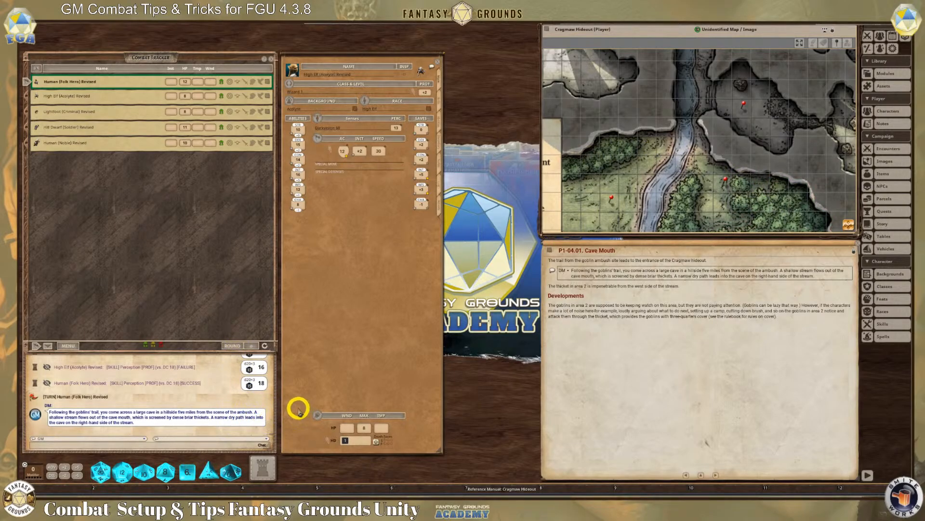
Step: Examine the terrain and grid squares around the Cave Mouth pin on the player battlemap at different magnifications
scroll(694, 207, "down", 3)
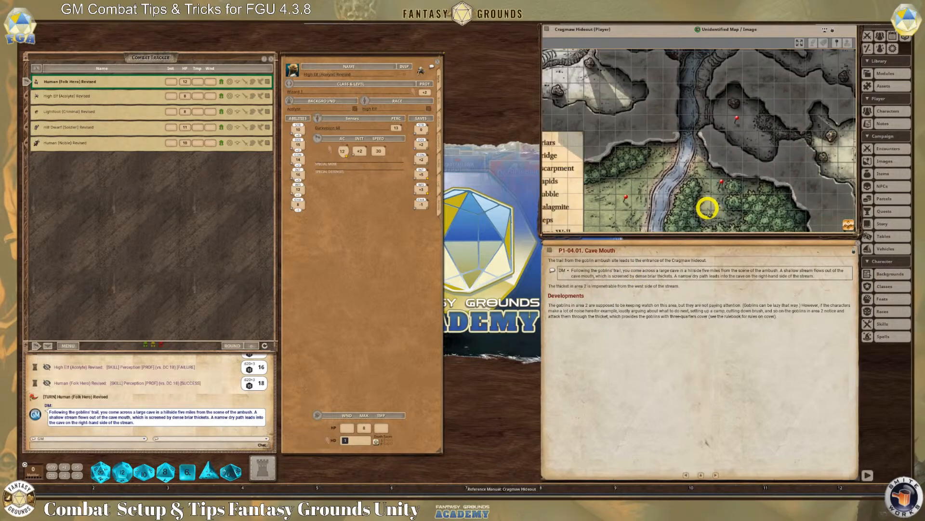
scroll(708, 209, "down", 3)
left_click_drag(850, 227, 851, 243)
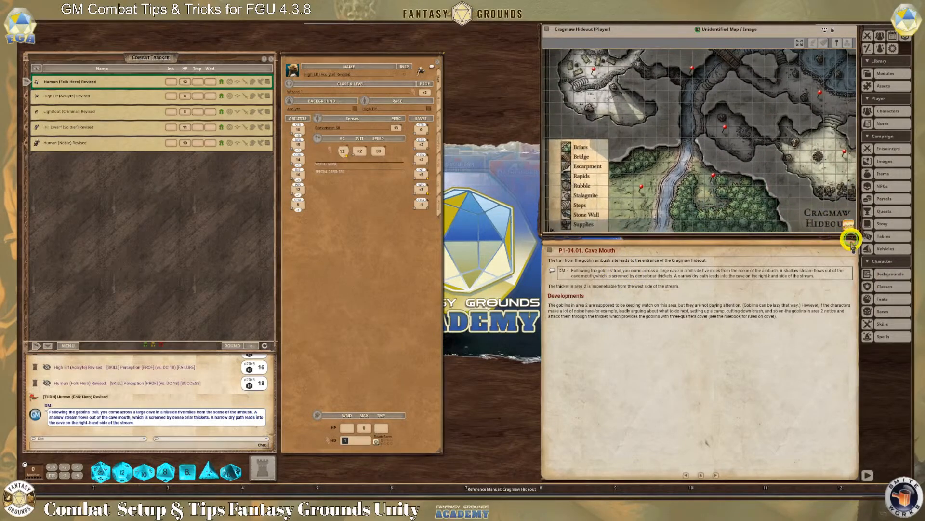
scroll(612, 194, "up", 5)
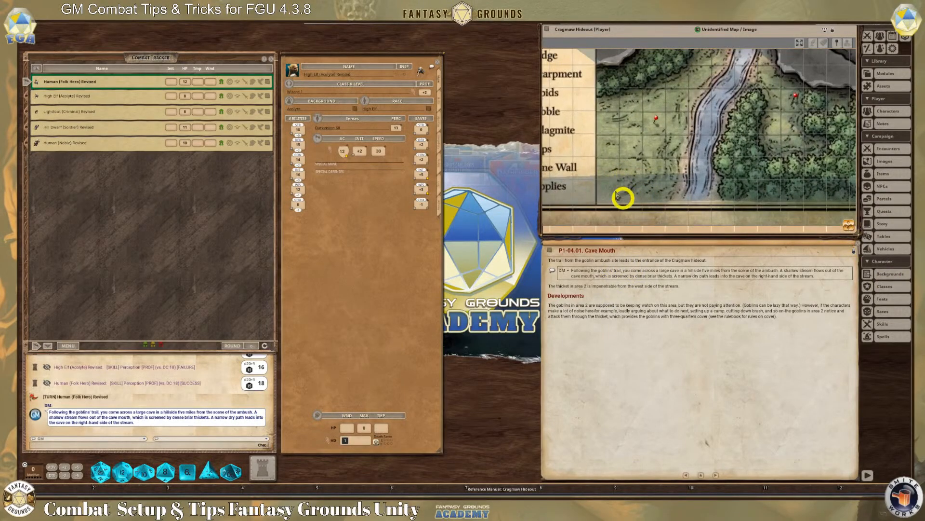
scroll(639, 199, "up", 4)
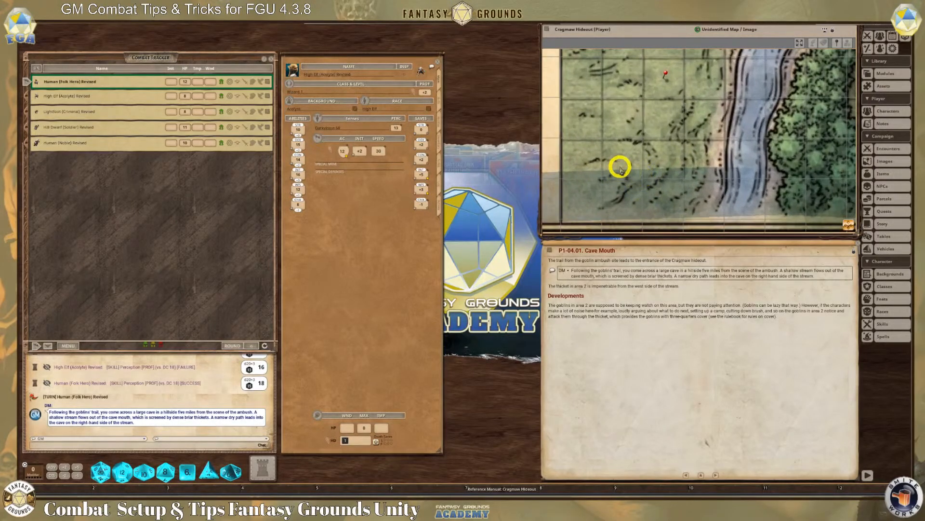
scroll(637, 177, "up", 2)
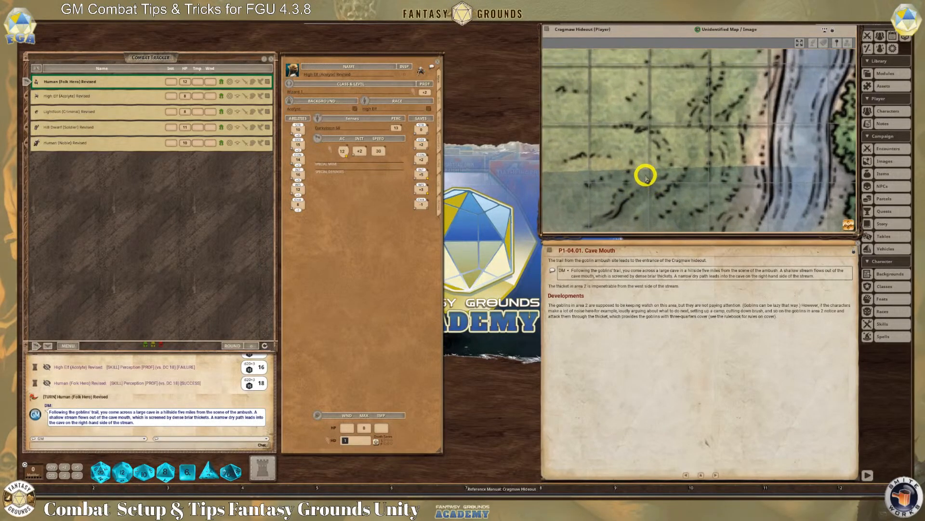
scroll(646, 177, "up", 3)
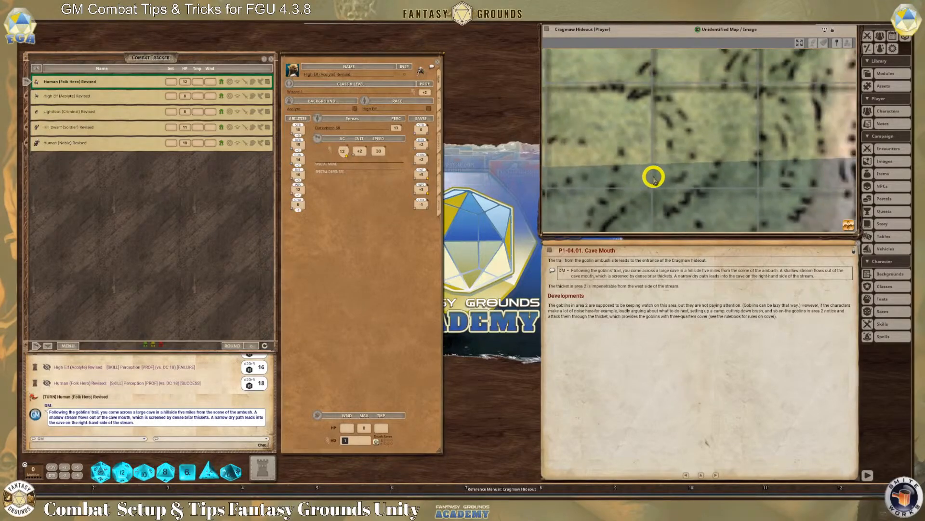
scroll(676, 108, "down", 4)
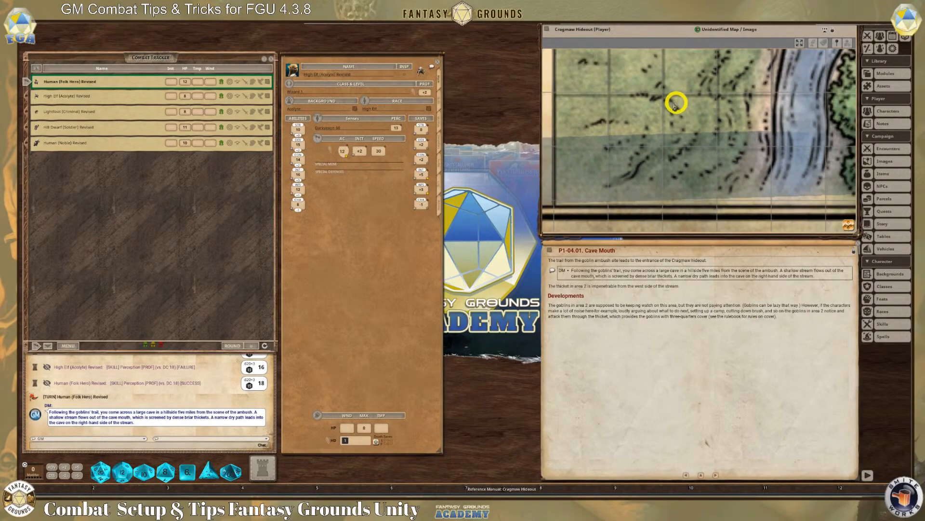
scroll(661, 110, "down", 1)
scroll(662, 110, "up", 2)
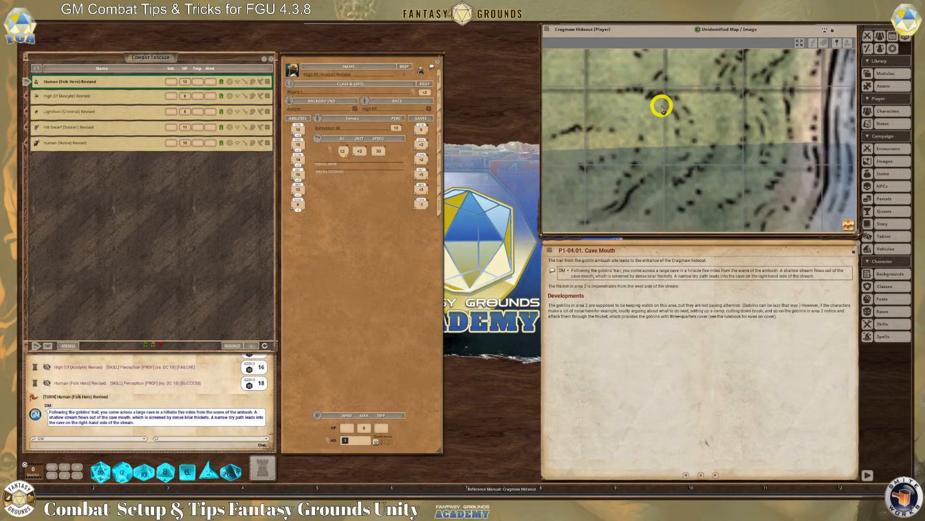
scroll(662, 110, "down", 4)
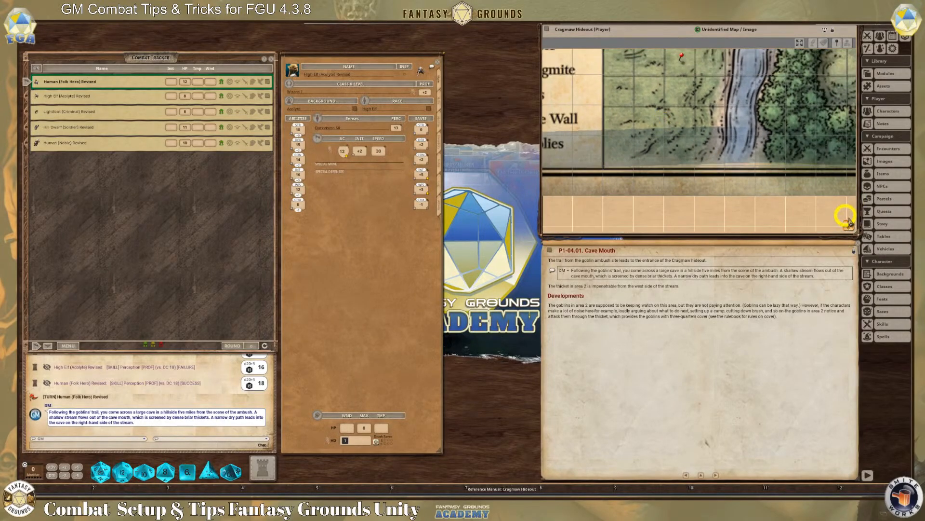
left_click_drag(843, 225, 703, 184)
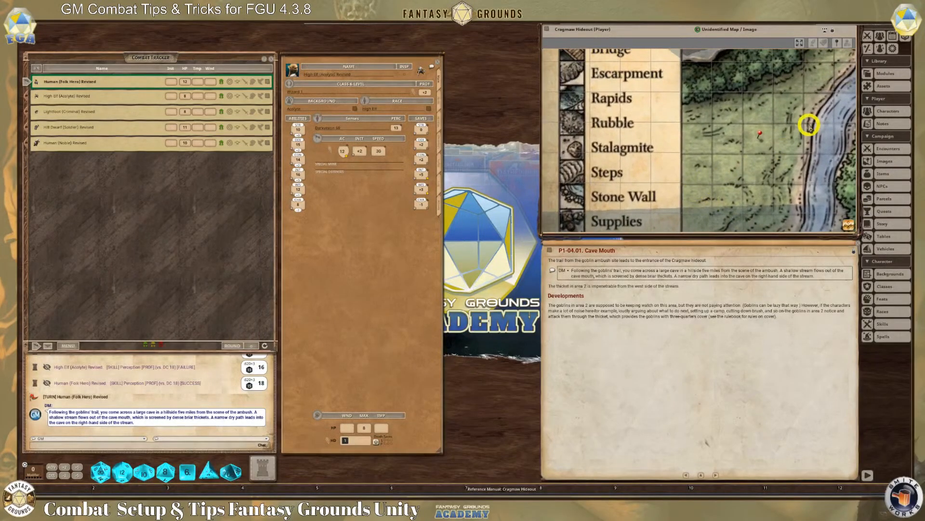
scroll(805, 130, "up", 2)
scroll(766, 161, "up", 2)
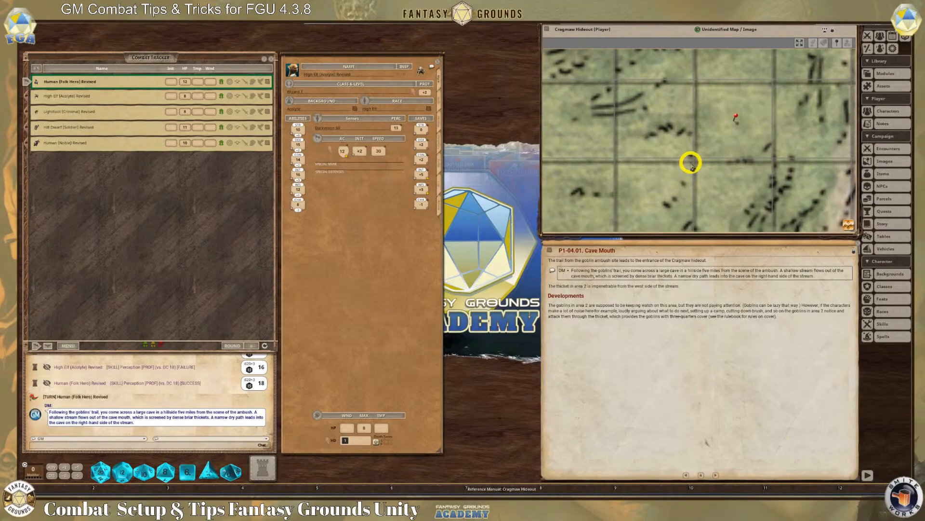
scroll(691, 164, "down", 3)
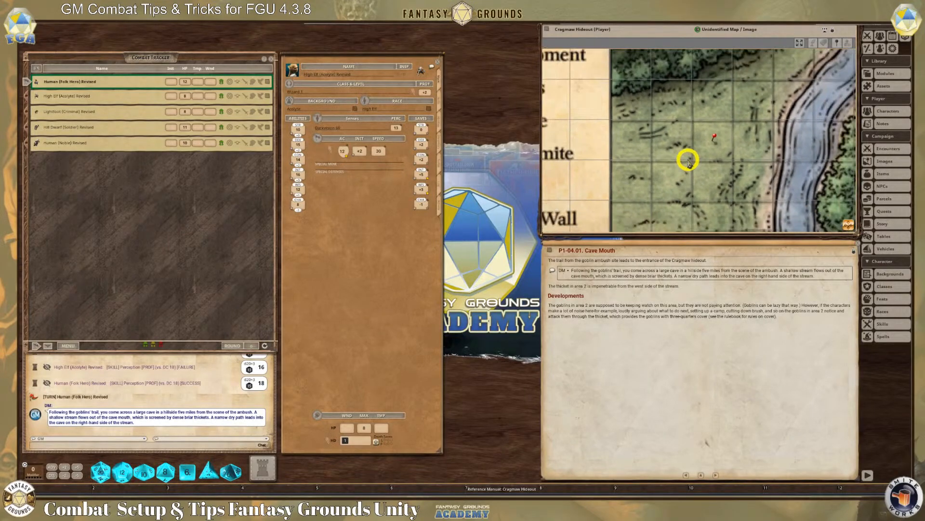
Step: Examine the player battlemap's grid type, size and position adjustment settings, and check how the grid lines up with the map at different magnifications
scroll(694, 151, "up", 1)
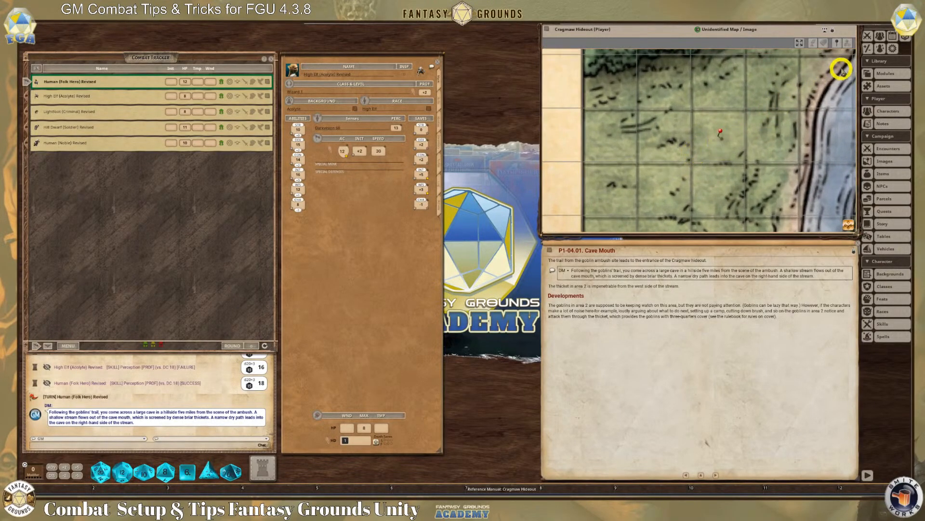
left_click(836, 39)
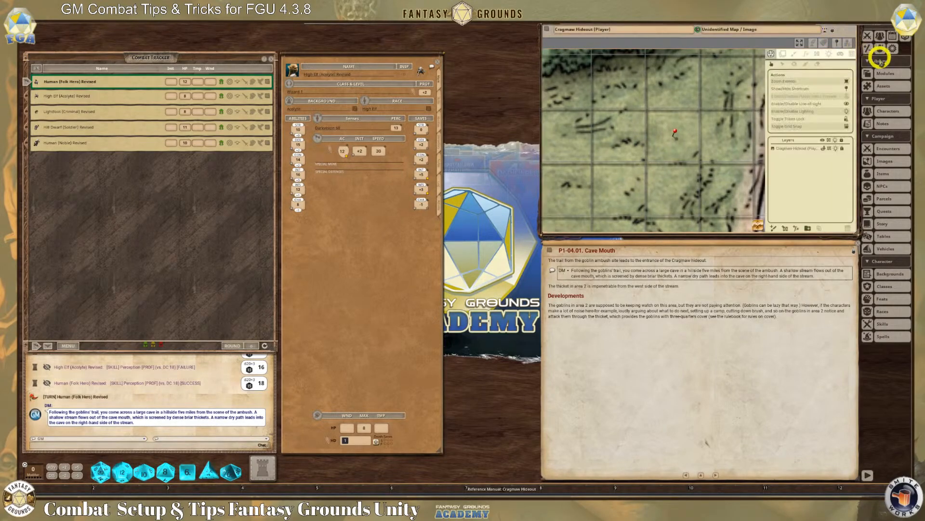
left_click(852, 54)
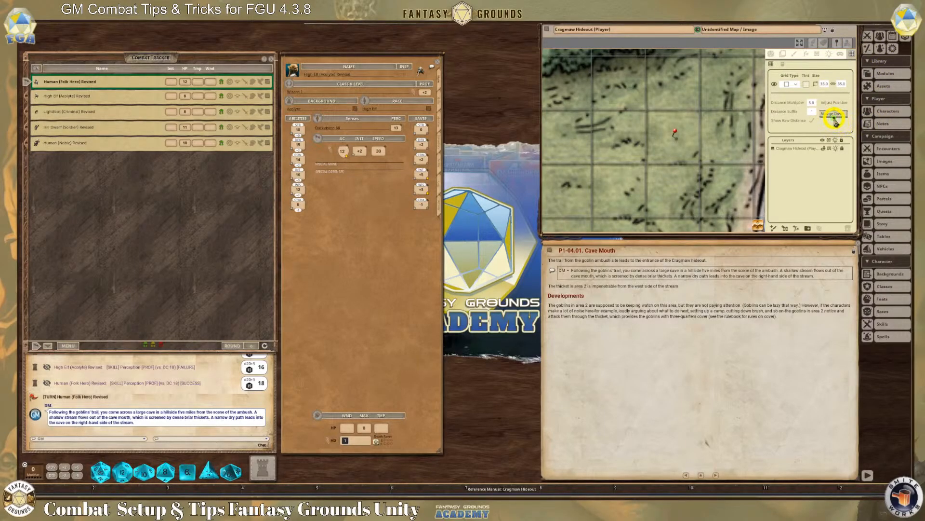
scroll(687, 136, "up", 4)
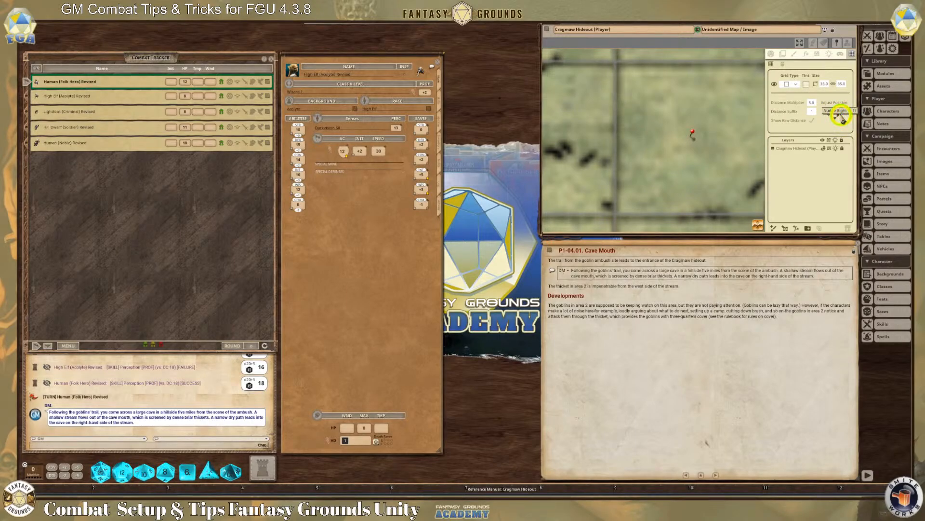
scroll(672, 117, "down", 6)
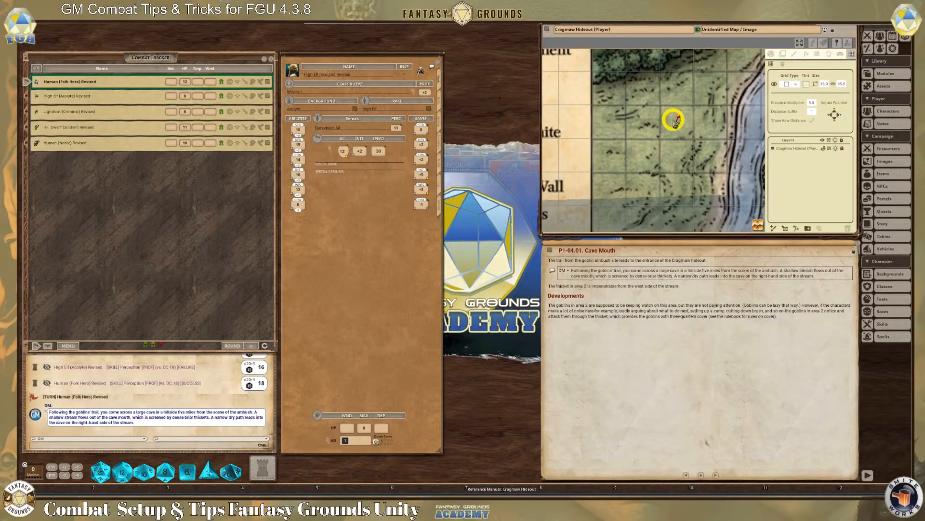
scroll(638, 138, "down", 2)
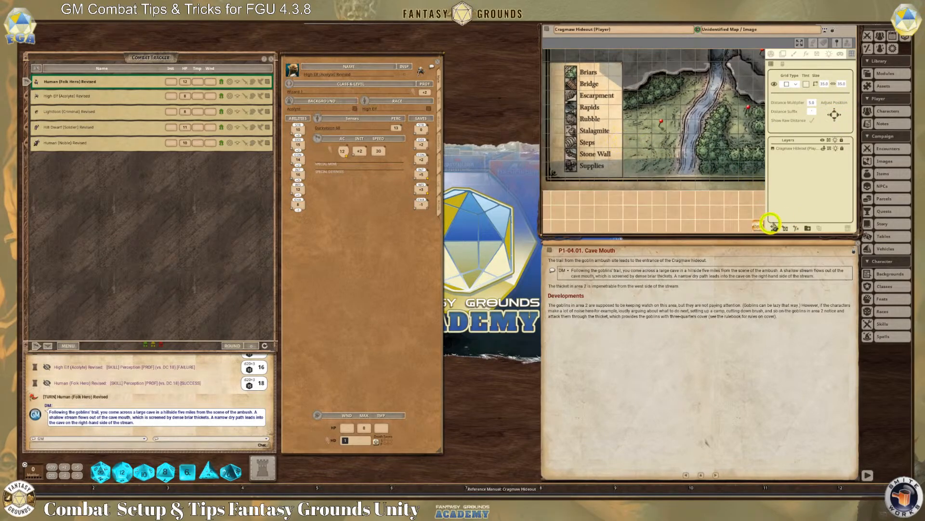
left_click_drag(836, 210, 914, 181)
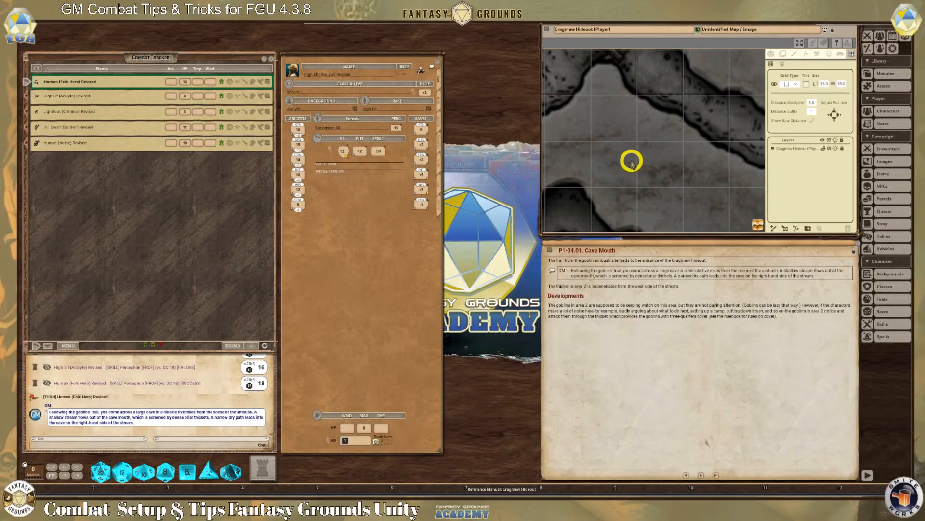
left_click(834, 31)
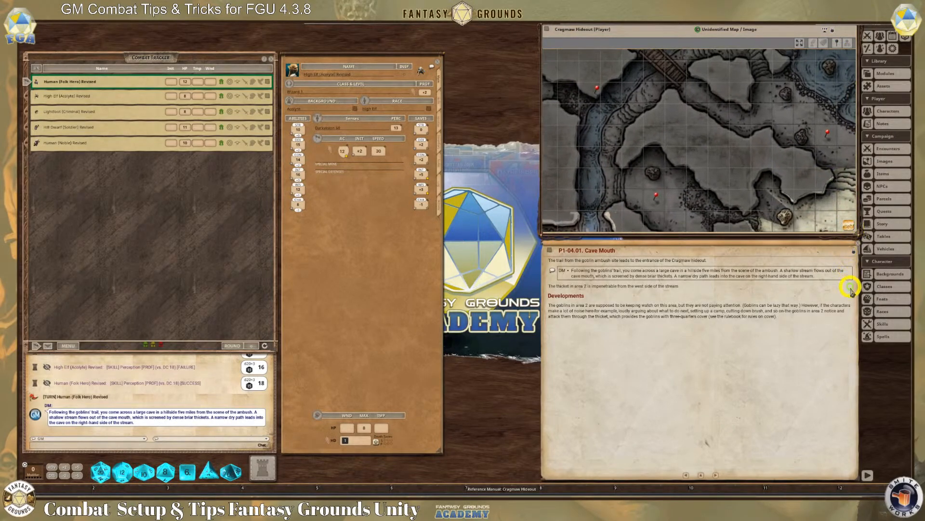
Step: Open the Party Sheet, place it over the Cave Mouth story entry and resize it to cover that window
scroll(713, 200, "down", 5)
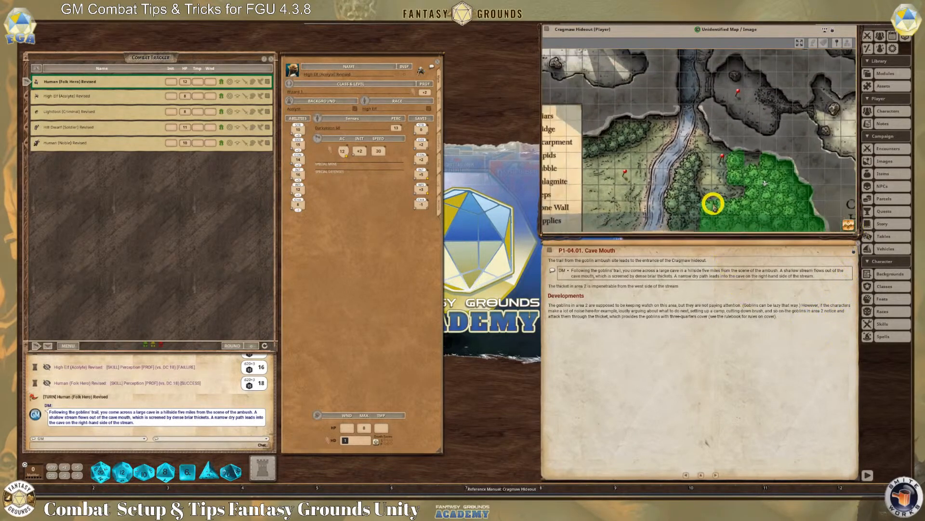
left_click_drag(860, 264, 857, 270)
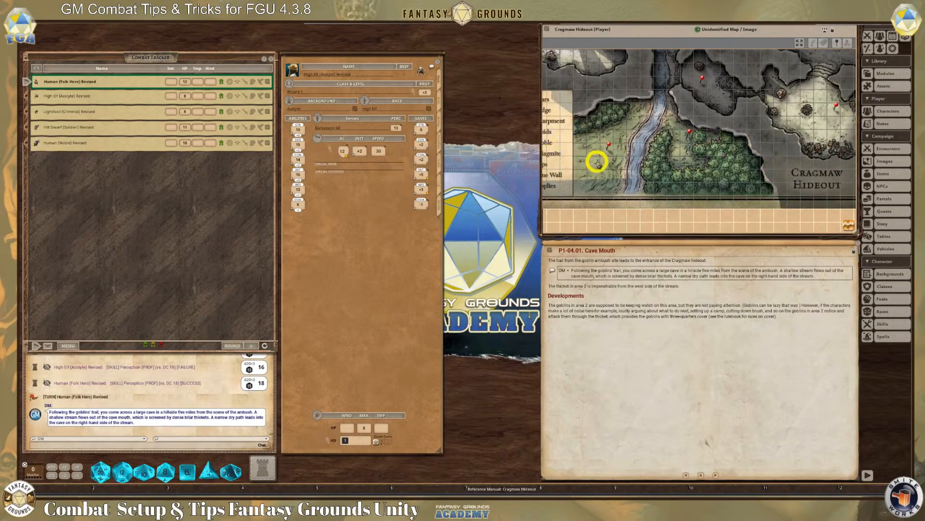
scroll(598, 159, "up", 3)
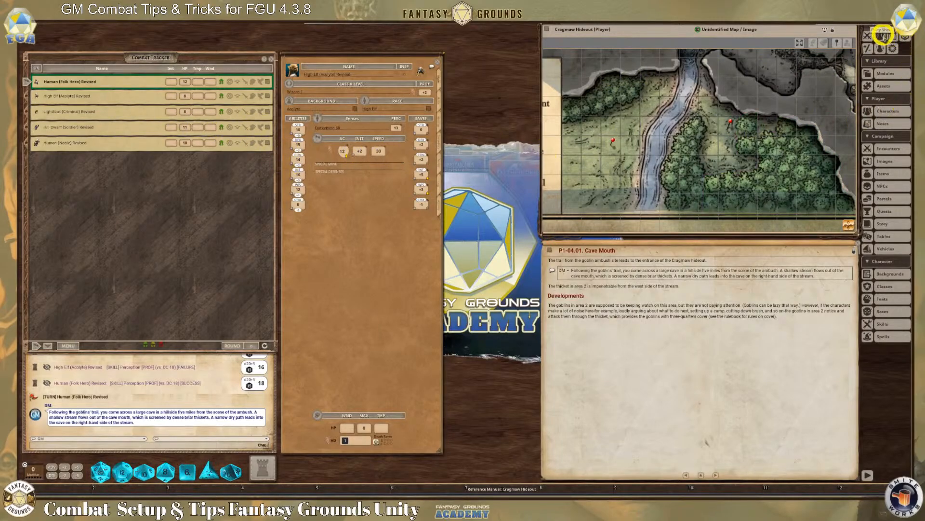
left_click(883, 34)
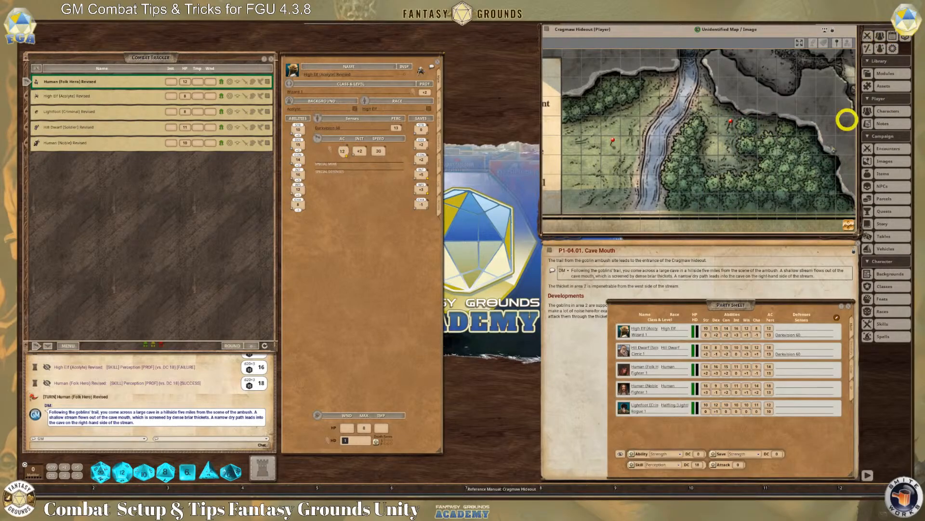
left_click_drag(739, 303, 671, 248)
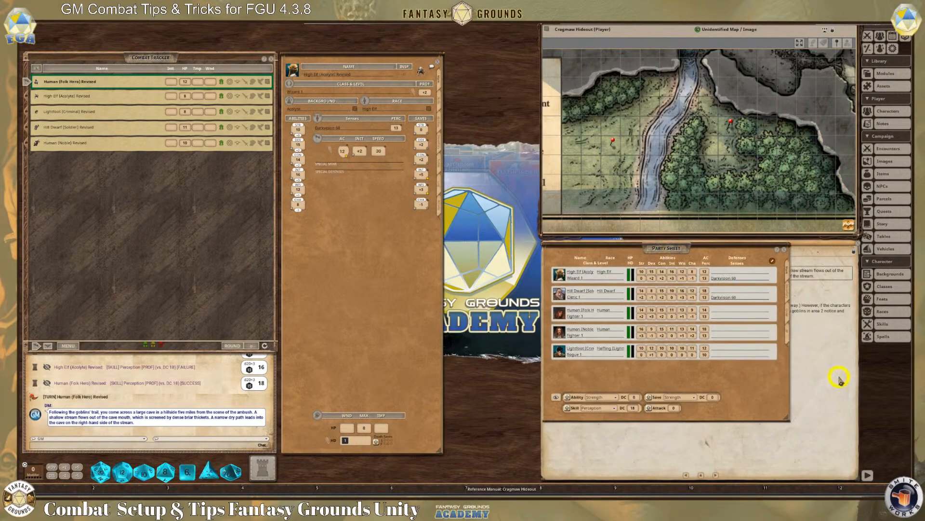
left_click_drag(789, 419, 857, 477)
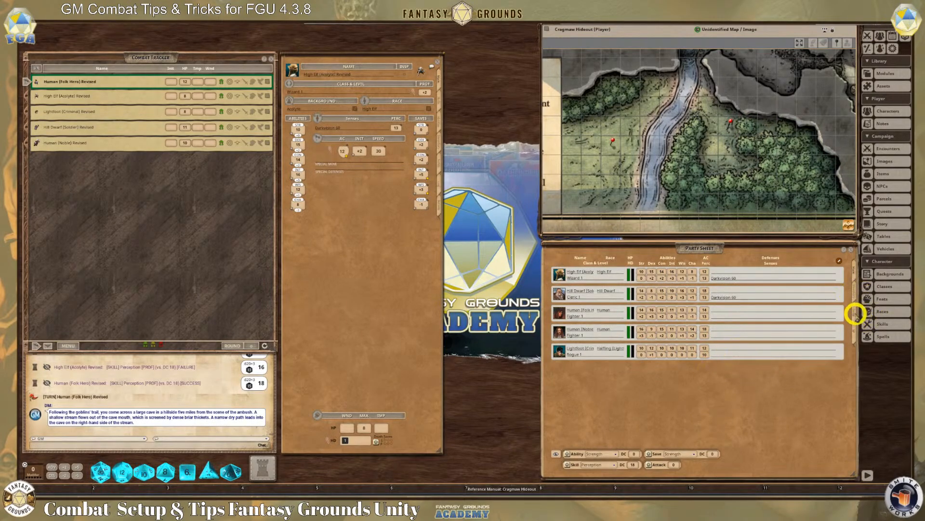
Step: Line up a single-file party formation from front to back: Human (Noble), Hill Dwarf, High Elf, Lightfoot and Human (Folk Hero)
left_click(854, 312)
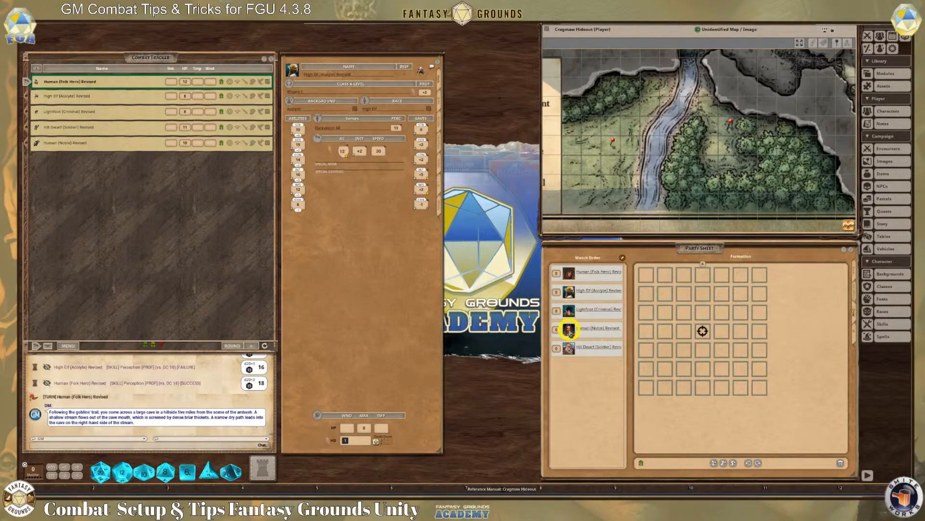
left_click_drag(571, 330, 702, 293)
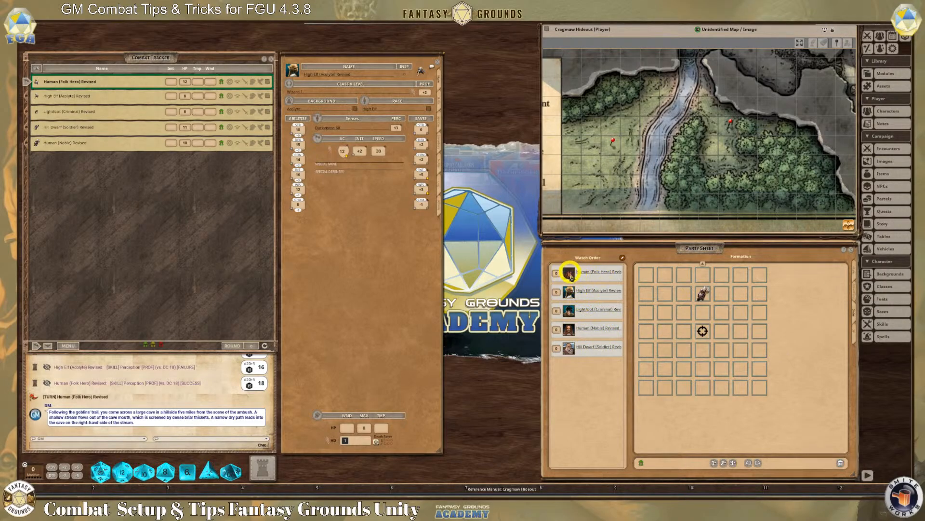
left_click_drag(570, 272, 705, 369)
left_click_drag(570, 310, 703, 351)
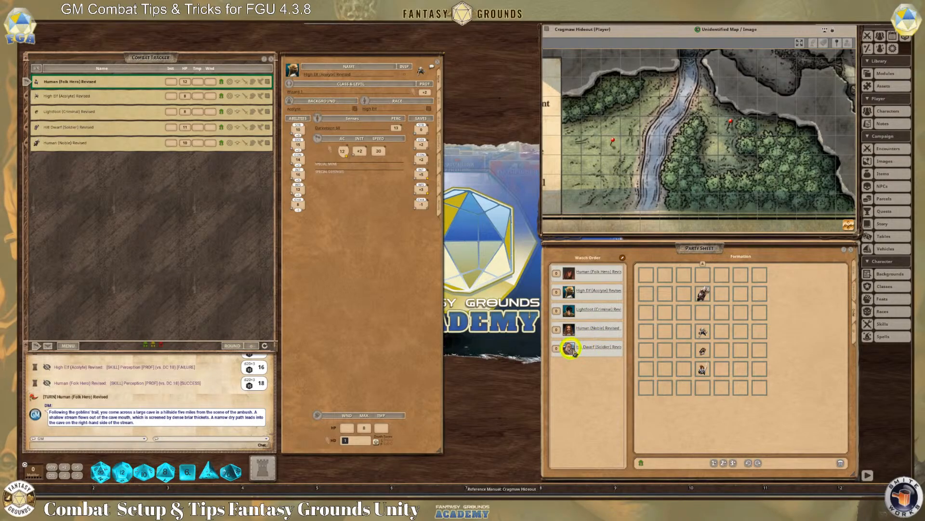
left_click_drag(571, 349, 703, 313)
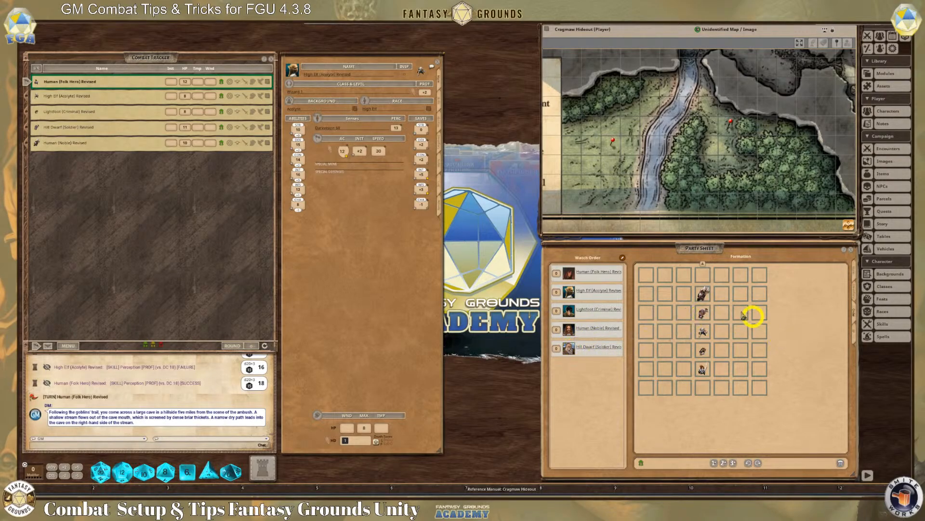
left_click_drag(709, 309, 707, 297)
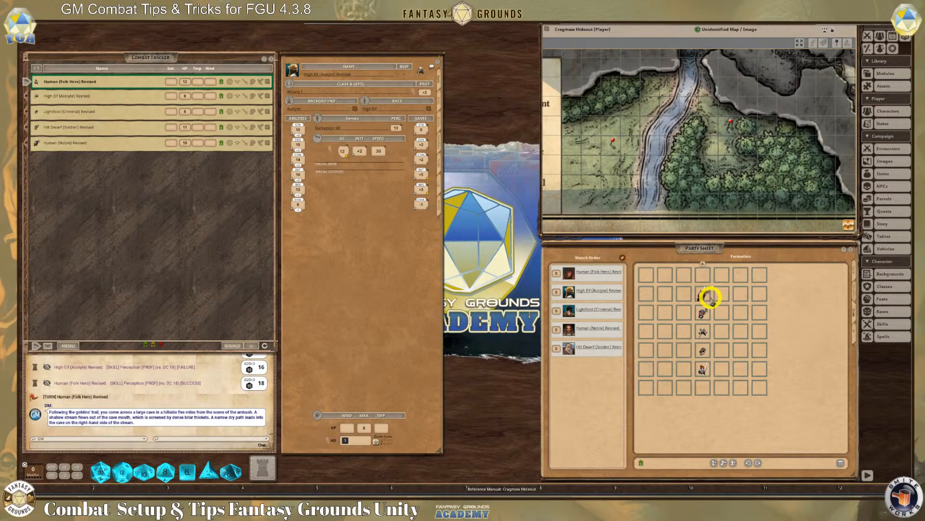
Step: Rotate the party formation to the right four times, through a full turn
left_click(758, 463)
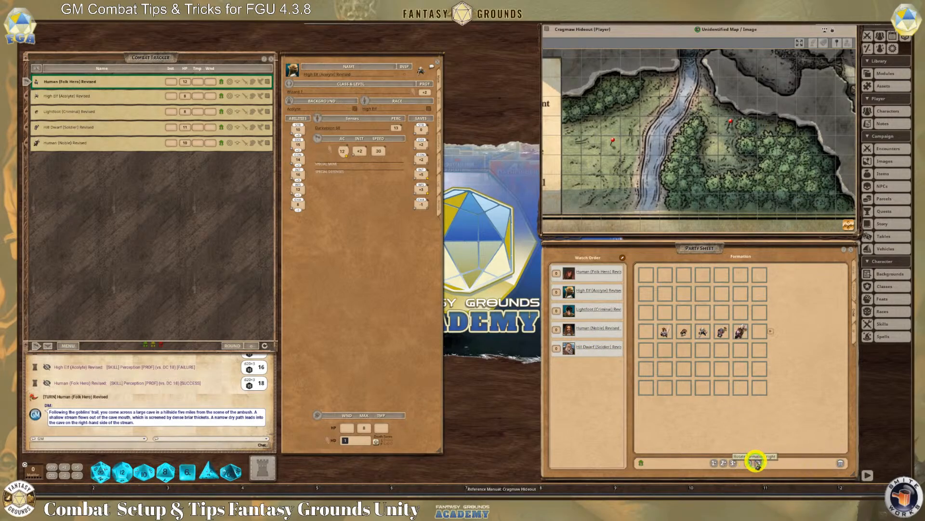
left_click(757, 462)
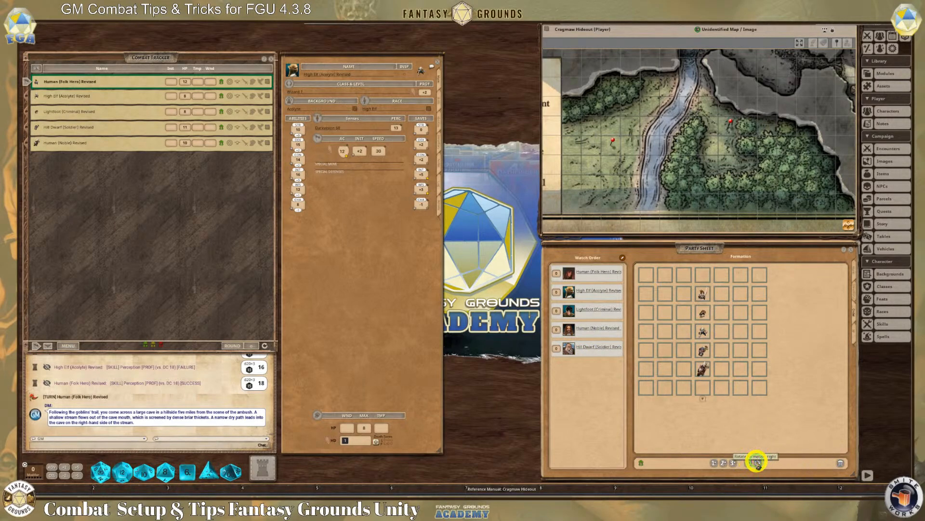
left_click(758, 462)
left_click(757, 463)
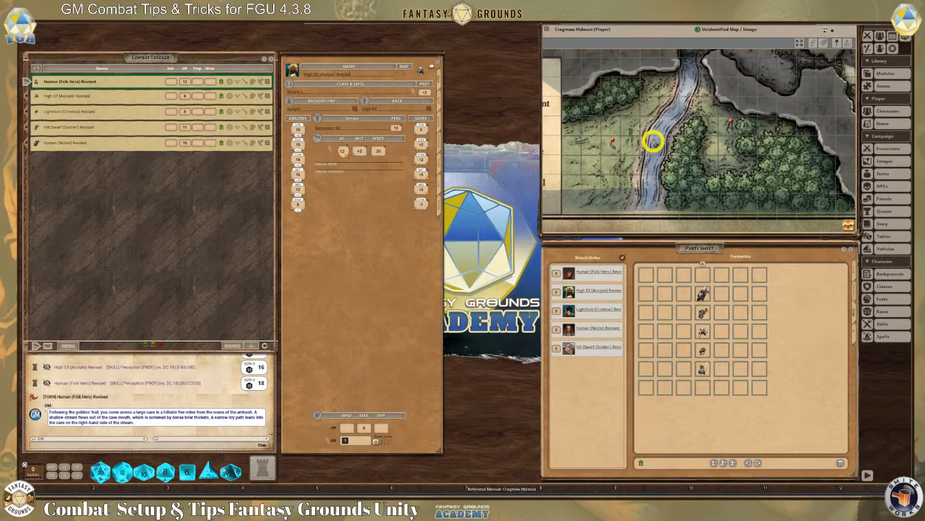
Step: Rearrange the formation with Human (Noble) front left, Human (Folk Hero) front right, and Hill Dwarf, High Elf and Lightfoot in a centre column behind
scroll(651, 144, "down", 2)
scroll(624, 158, "up", 1)
scroll(631, 154, "down", 2)
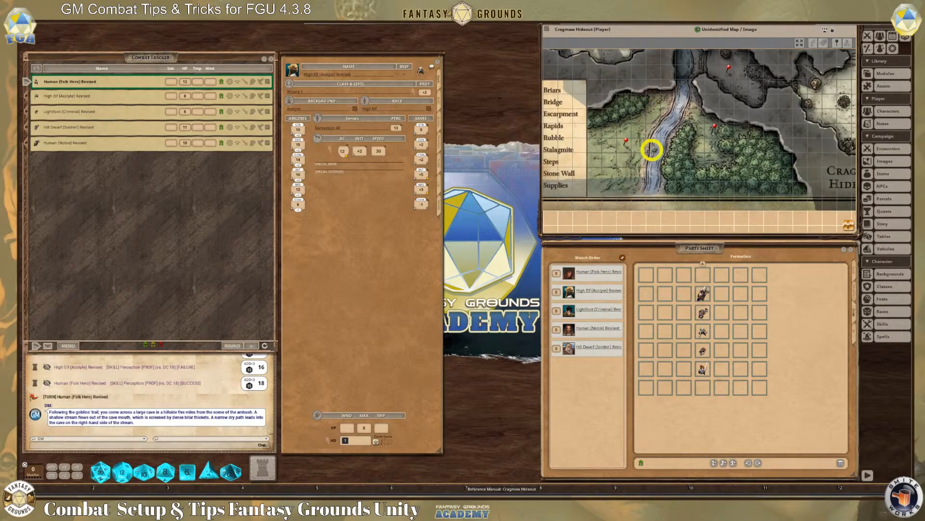
mouse_move(702, 301)
left_mouse_down()
mouse_move(713, 306)
mouse_move(699, 292)
left_mouse_up()
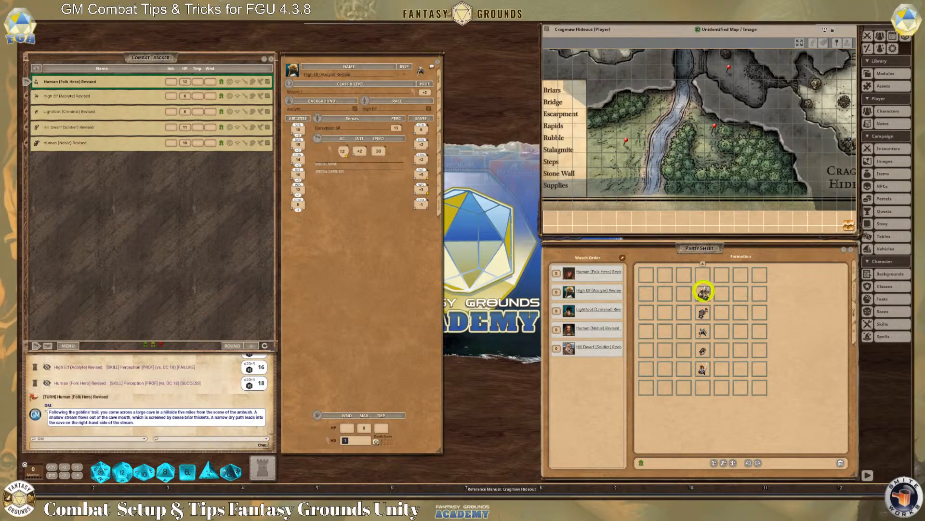
left_click_drag(703, 291, 683, 311)
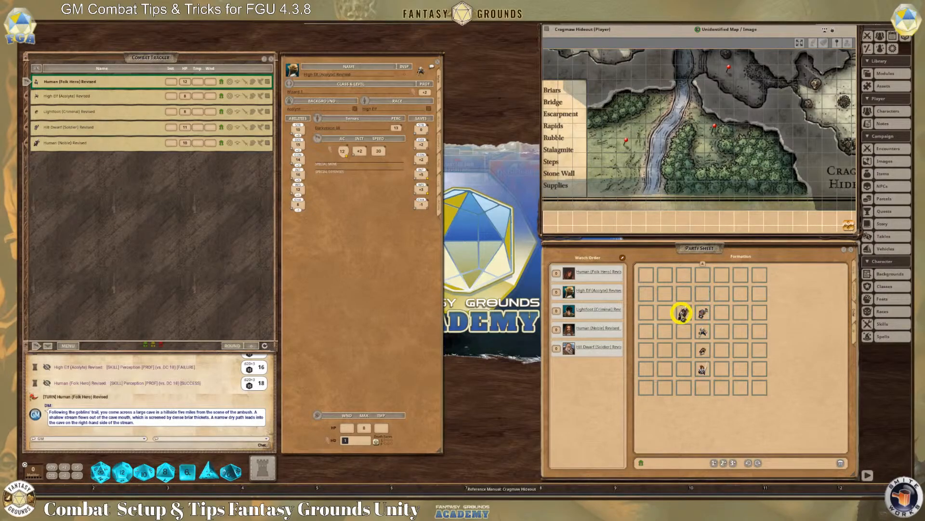
mouse_move(682, 313)
left_mouse_down()
mouse_move(689, 319)
mouse_move(684, 313)
left_mouse_up()
left_click_drag(703, 372, 721, 312)
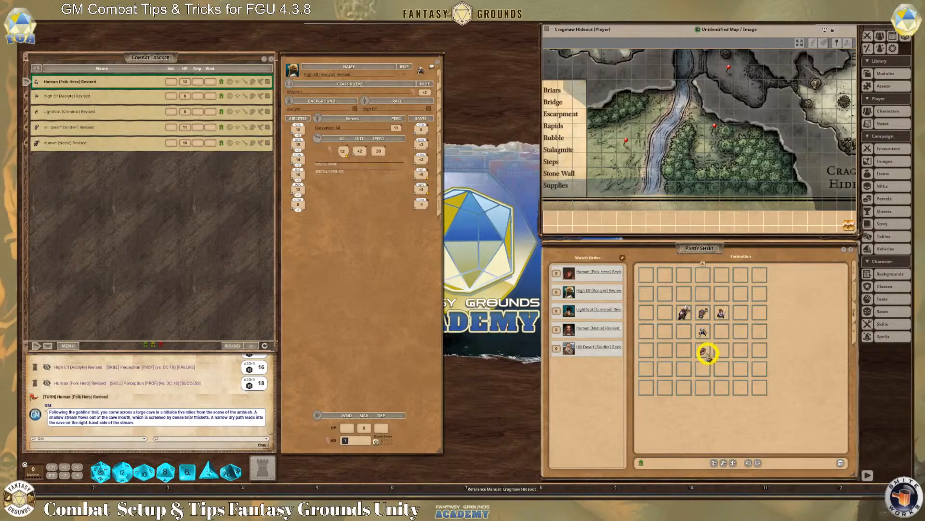
left_click_drag(703, 352, 703, 371)
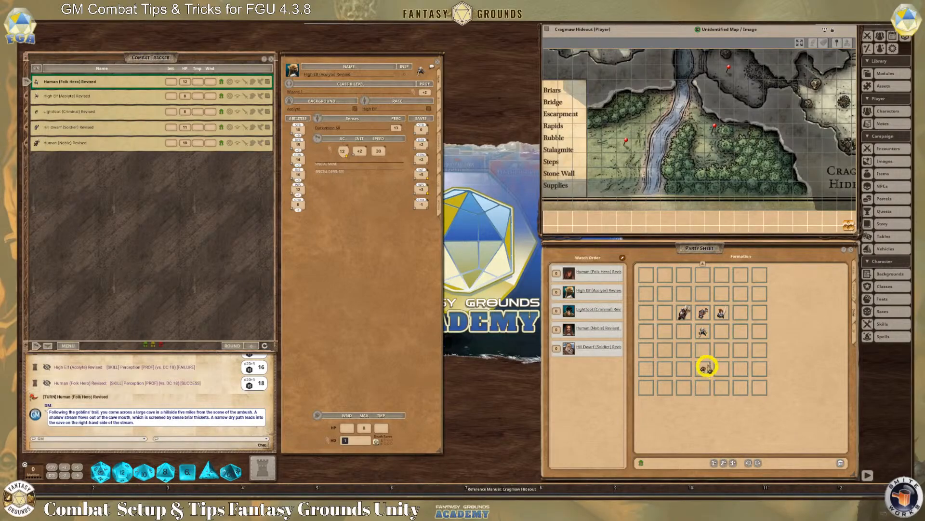
left_click_drag(703, 335, 703, 349)
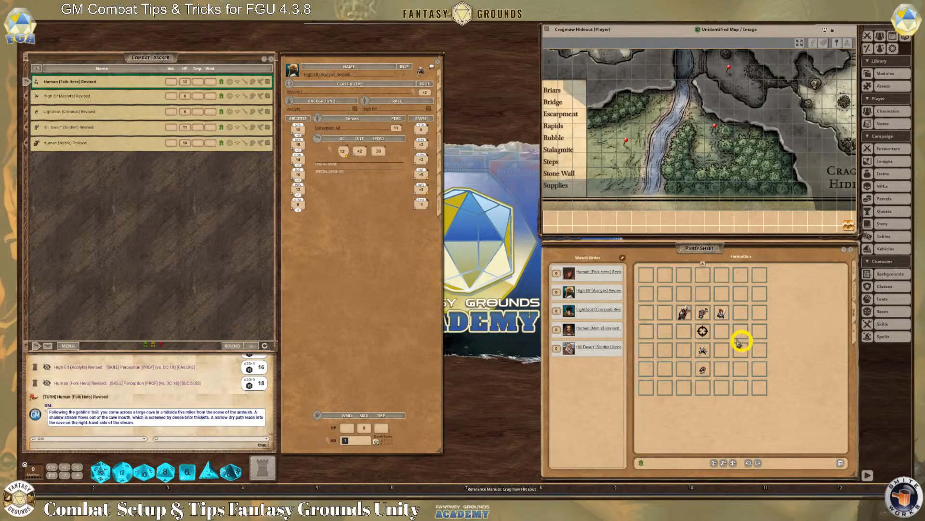
left_click_drag(703, 311, 703, 332)
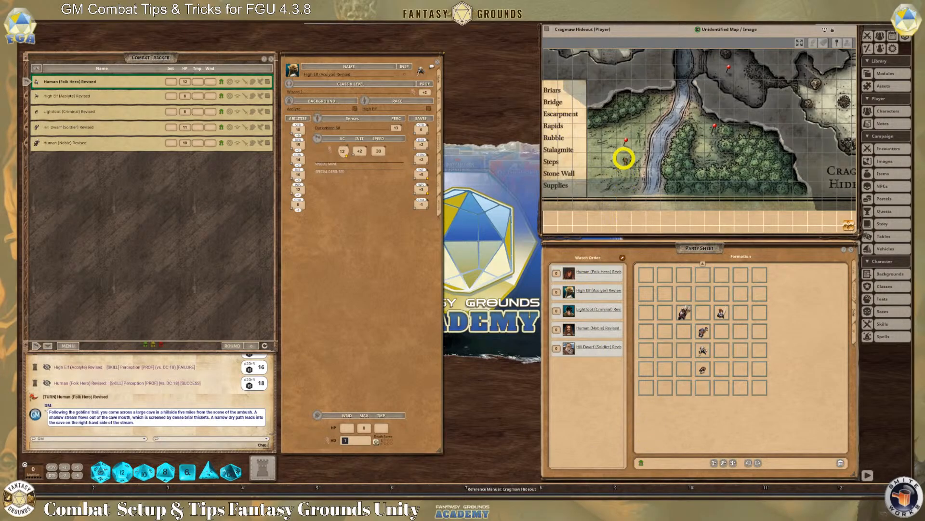
Step: Place the party formation on the player battlemap around the Cave Mouth pin, close the Party Sheet and check the placed tokens
left_click_drag(616, 168, 628, 171)
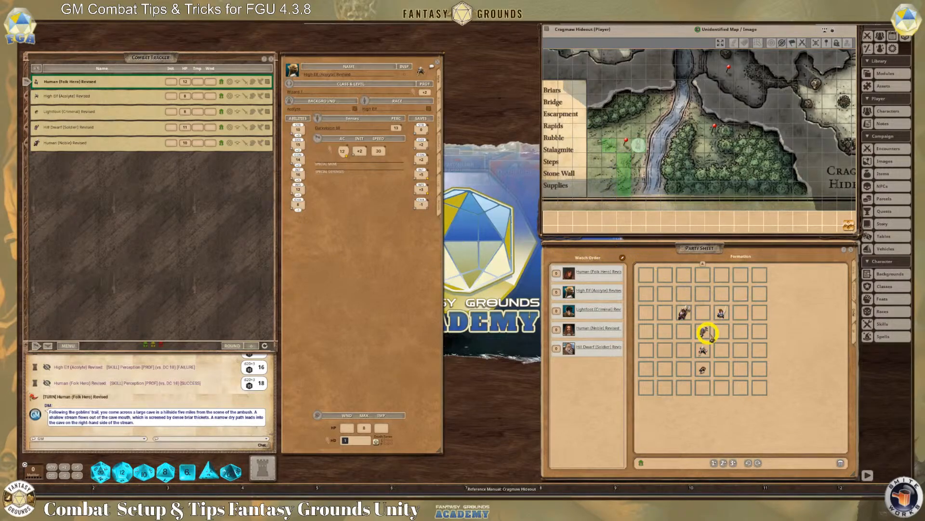
left_click(849, 250)
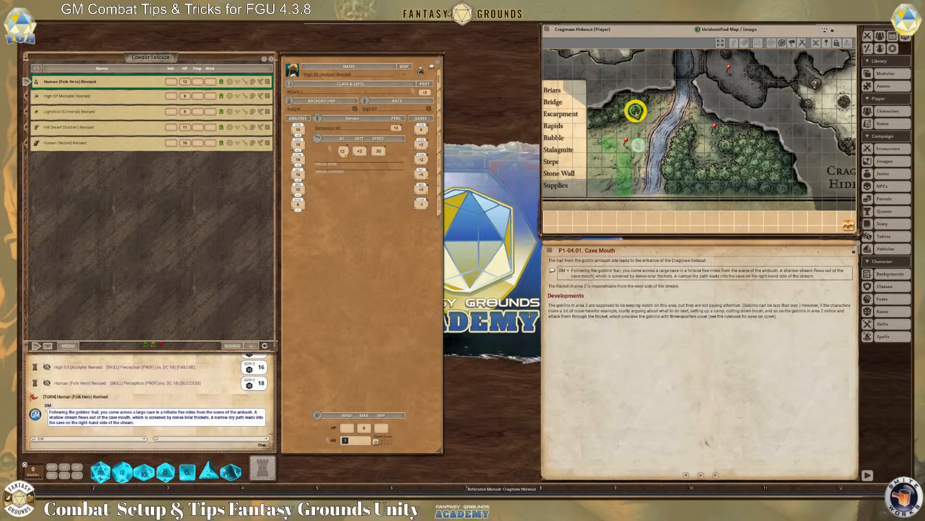
scroll(630, 149, "up", 5)
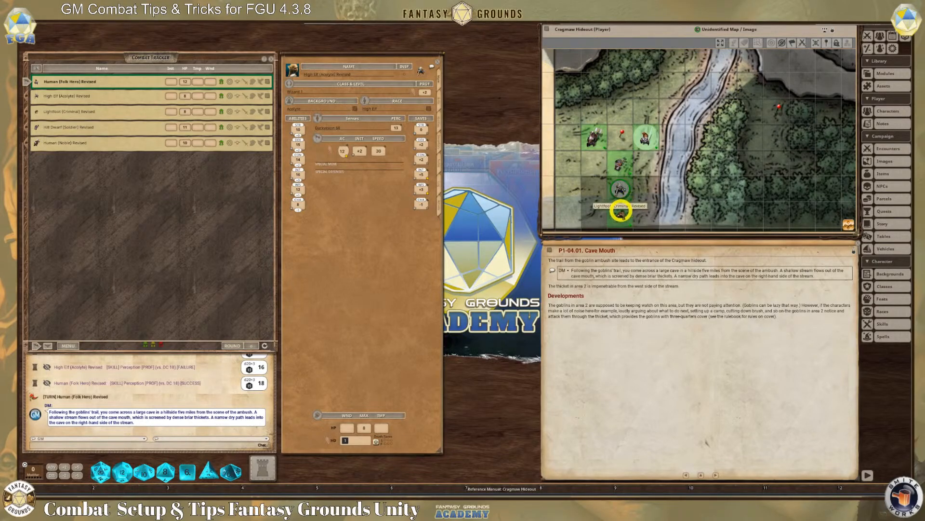
left_click_drag(620, 212, 679, 210)
scroll(677, 202, "up", 3)
scroll(672, 190, "down", 3)
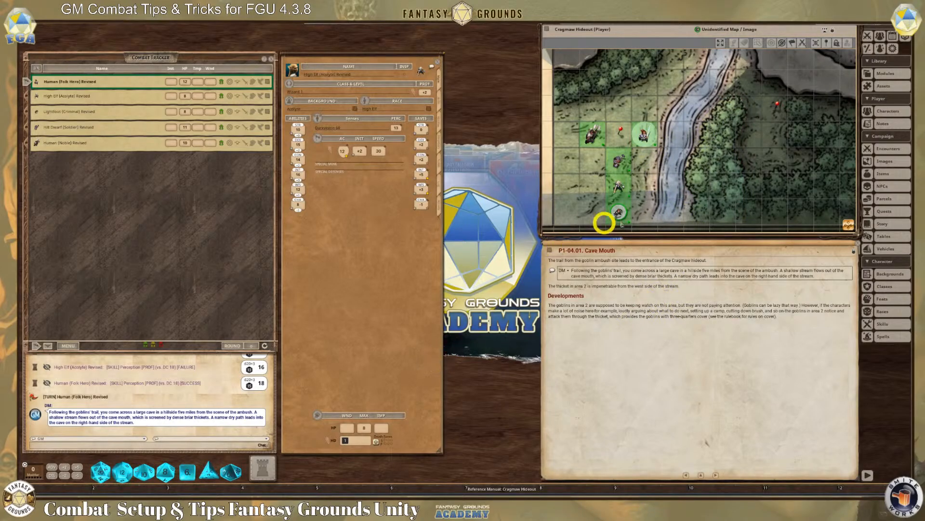
Step: View the Goblin Blind story entry from its pin across the stream and close it again
double_click(776, 105)
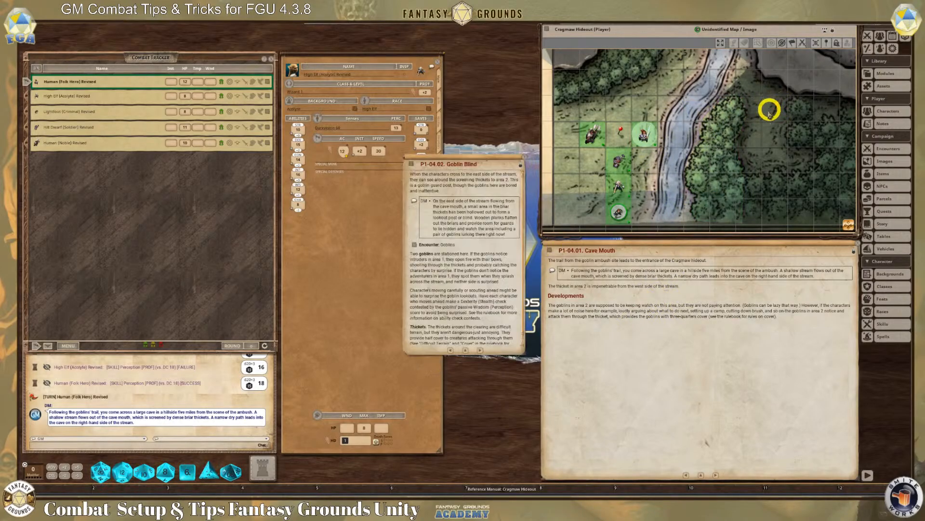
left_click(525, 158)
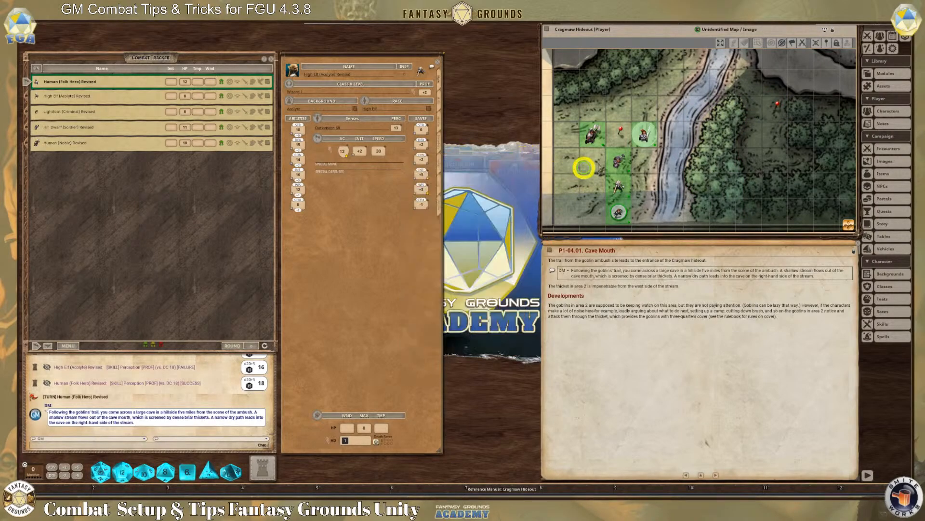
Step: Go to the Goblin Blind story entry, open its Goblins encounter and add the encounter to the combat tracker
left_click(716, 476)
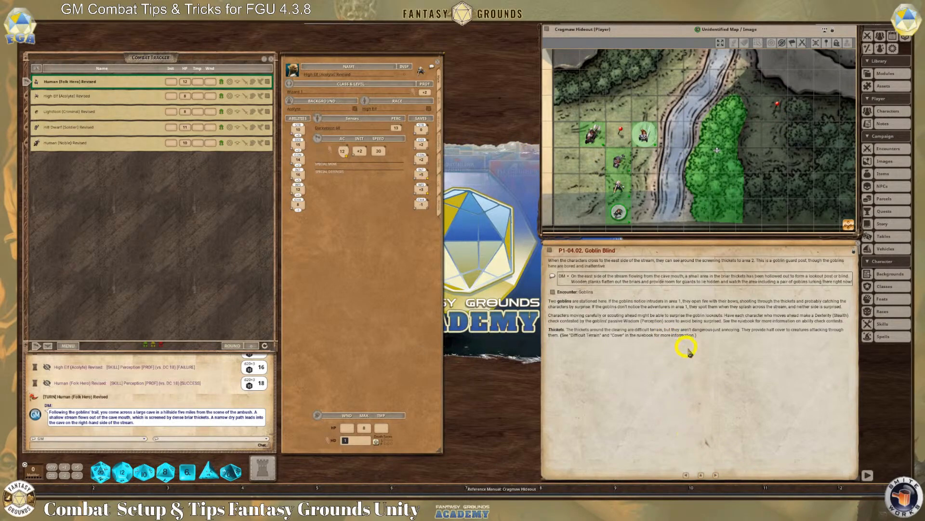
left_click(553, 293)
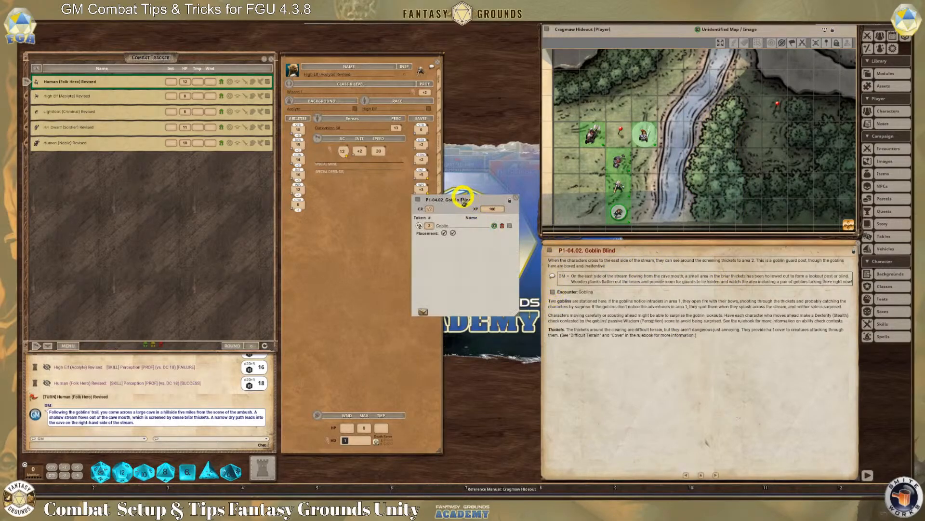
left_click_drag(464, 196, 505, 113)
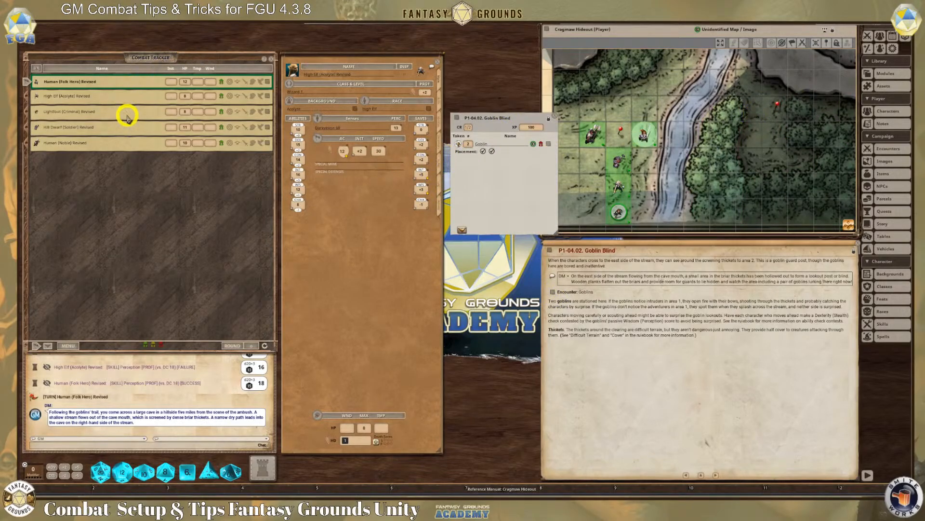
left_click(462, 231)
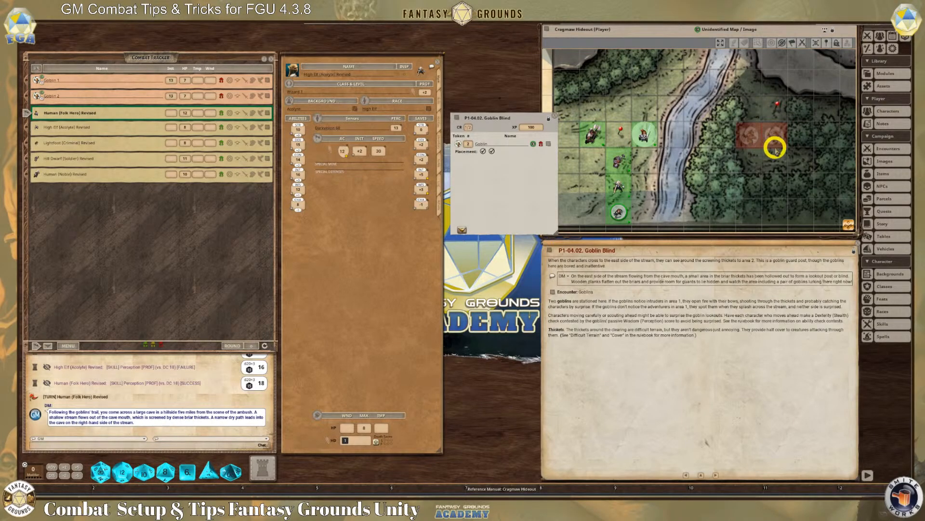
Step: Move the left goblin token one square down toward the thicket and select each goblin in turn to preview its line of sight
mouse_move(746, 133)
left_mouse_down()
mouse_move(749, 158)
mouse_move(766, 110)
mouse_move(779, 144)
mouse_move(773, 132)
left_mouse_up()
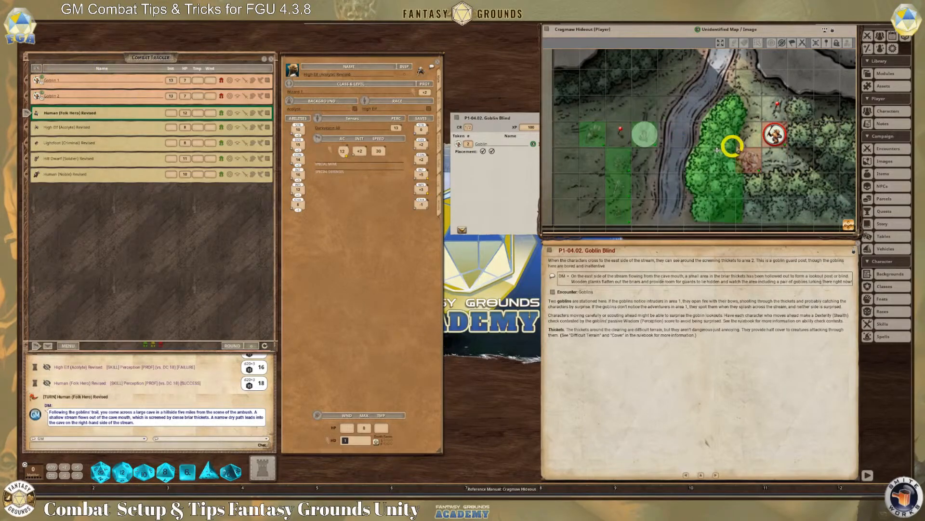
left_click(777, 138)
mouse_move(777, 139)
left_mouse_down()
mouse_move(769, 164)
mouse_move(749, 160)
left_mouse_up()
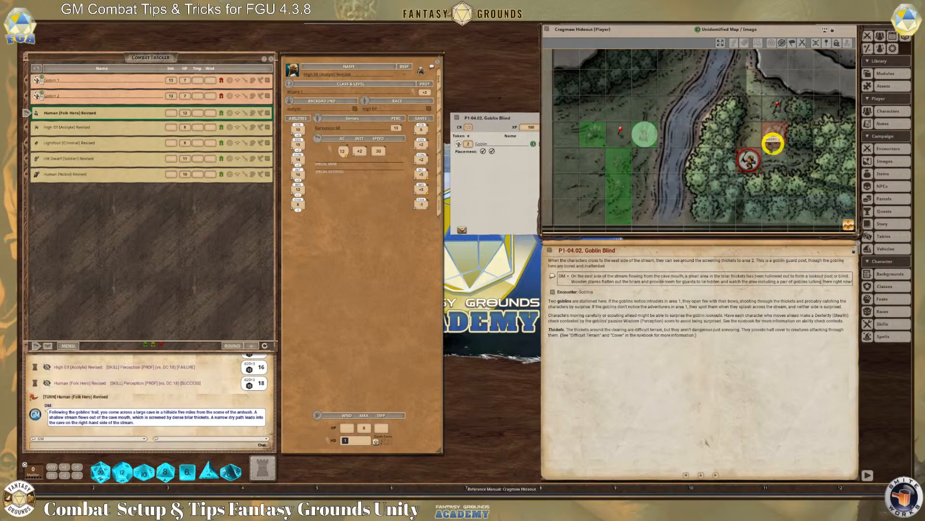
Step: Examine the selected goblin's view of the thickets, stream and party tokens on the player map, alongside the encounter's token placements
scroll(614, 178, "down", 1)
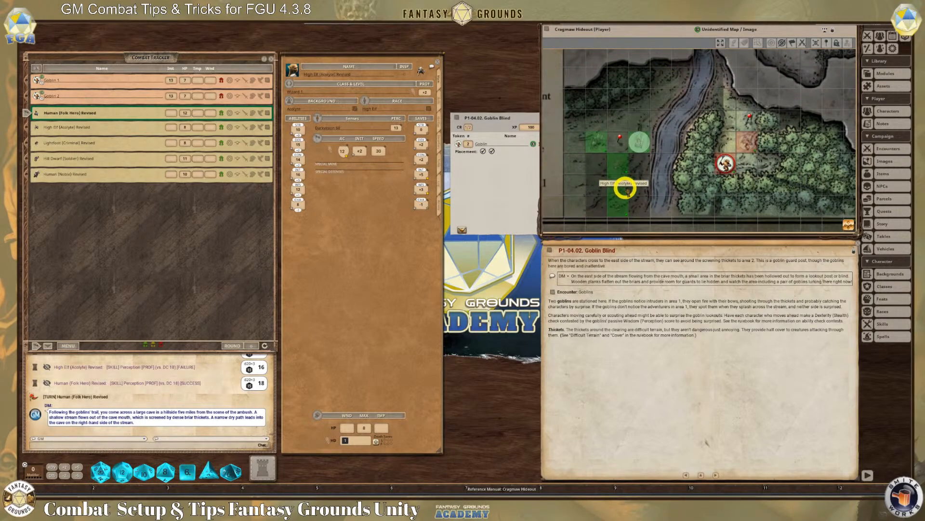
scroll(626, 188, "down", 1)
scroll(609, 188, "down", 2)
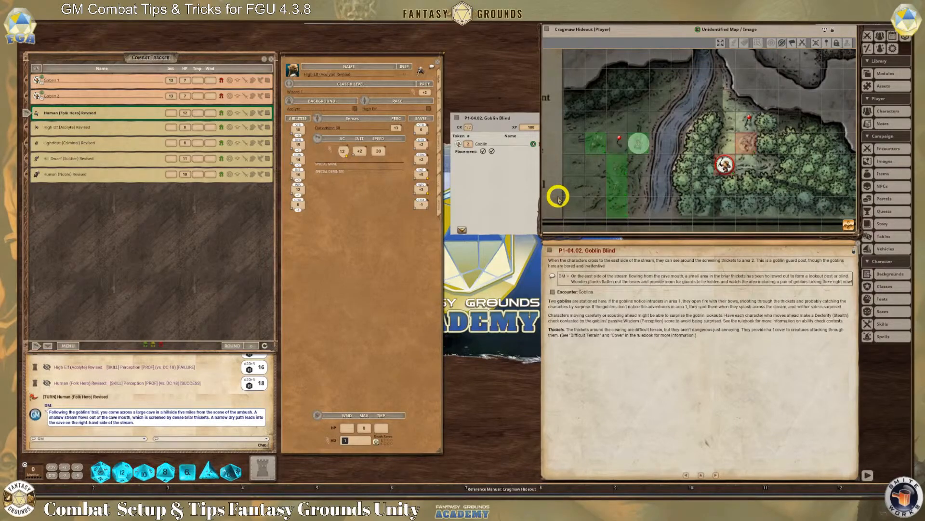
left_click(501, 115)
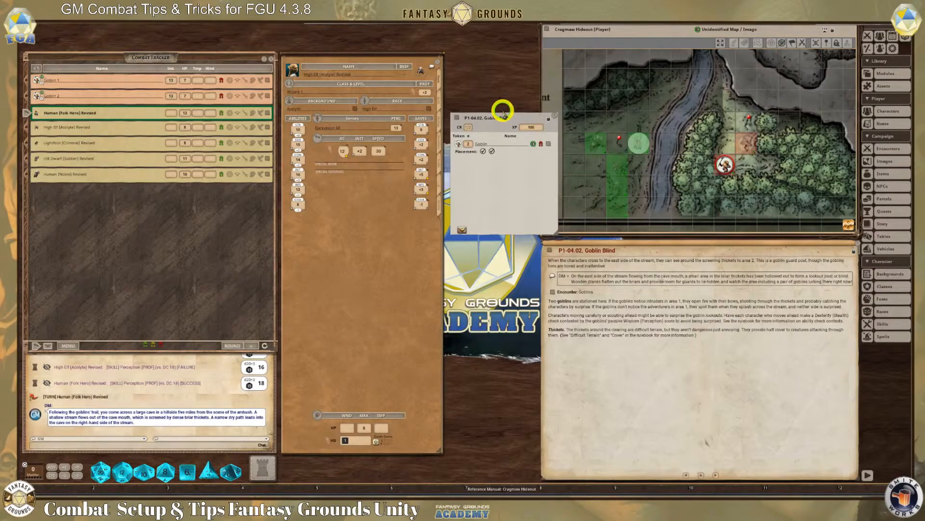
left_click(491, 151)
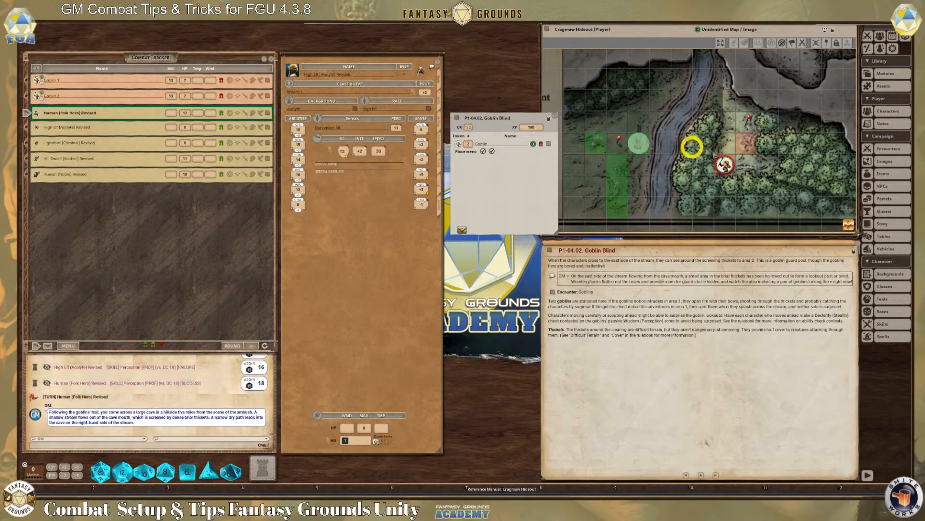
scroll(729, 198, "down", 2)
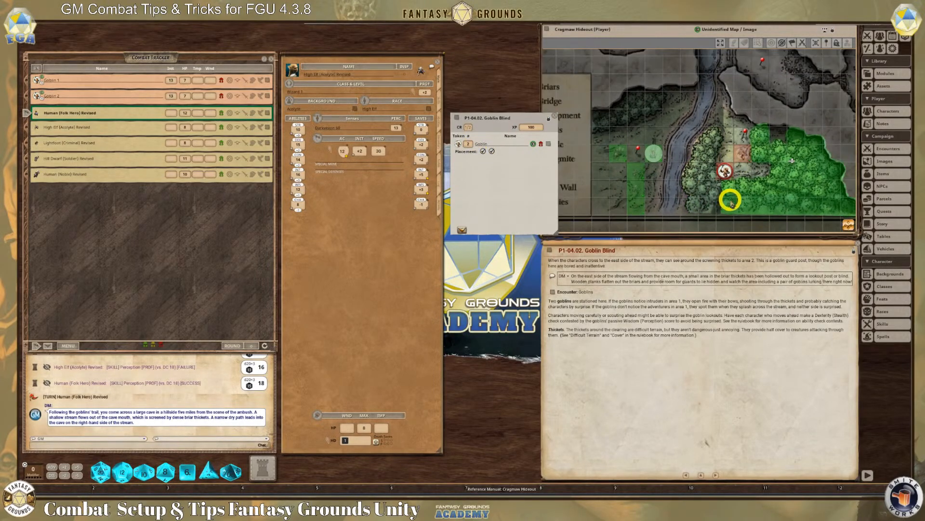
left_click_drag(849, 225, 844, 230)
left_click(521, 118)
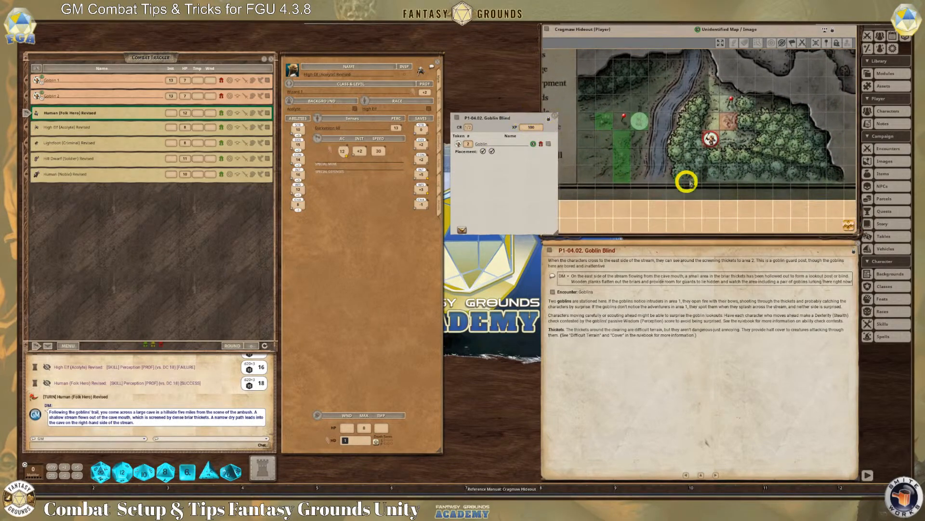
scroll(686, 180, "down", 2)
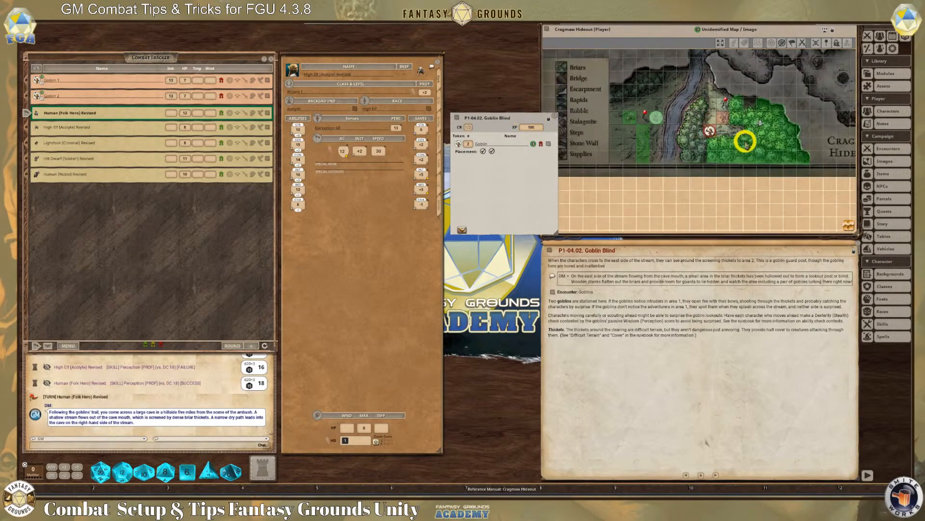
scroll(733, 138, "up", 2)
left_click_drag(849, 229, 821, 201)
scroll(694, 135, "down", 1)
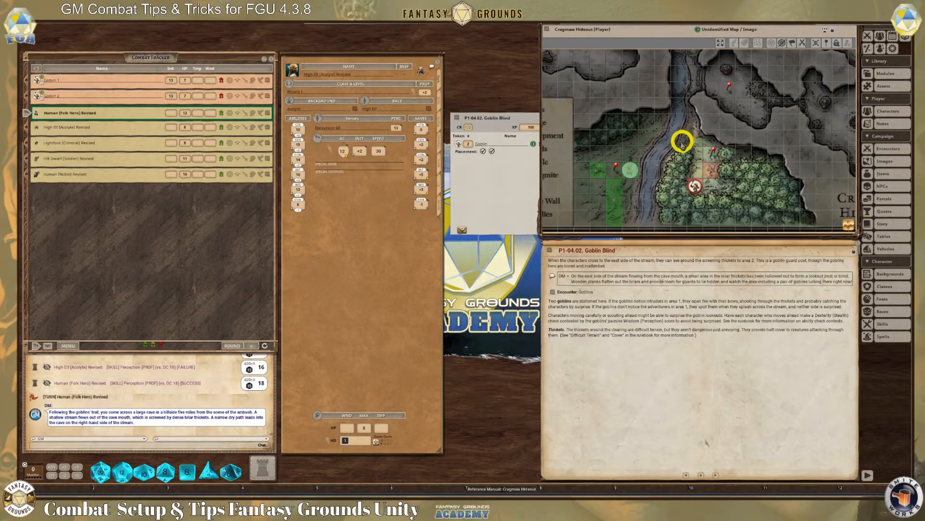
scroll(682, 140, "down", 1)
Step: Unlock the Goblin Blind encounter for editing and set its number of goblins to 4
left_click(512, 126)
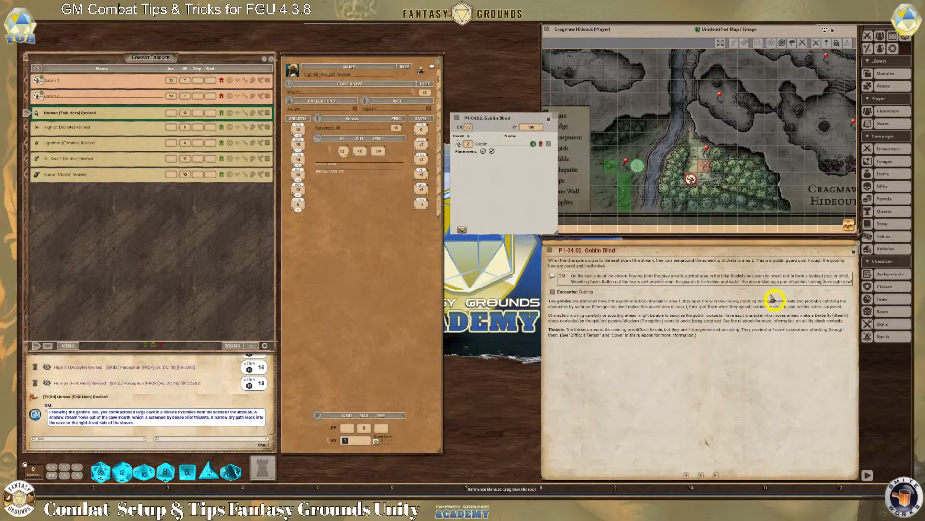
left_click_drag(499, 119, 451, 105)
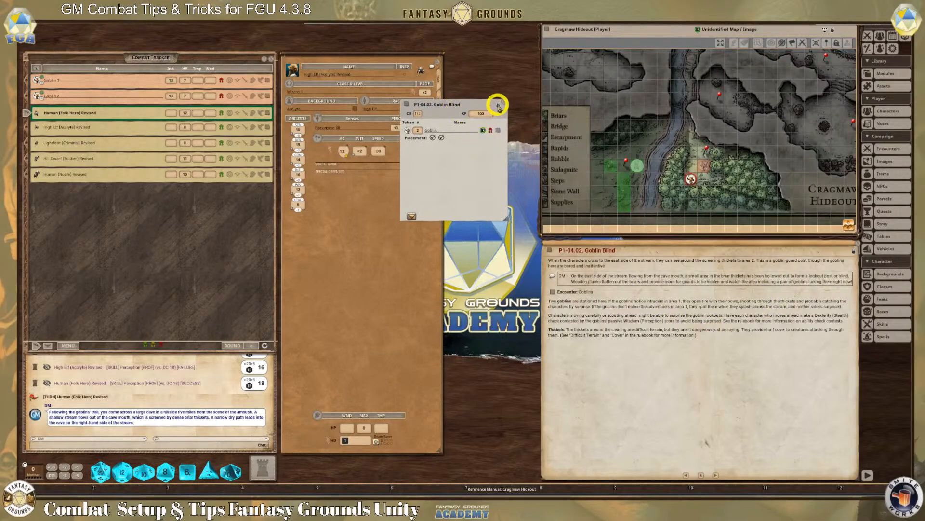
left_click(499, 106)
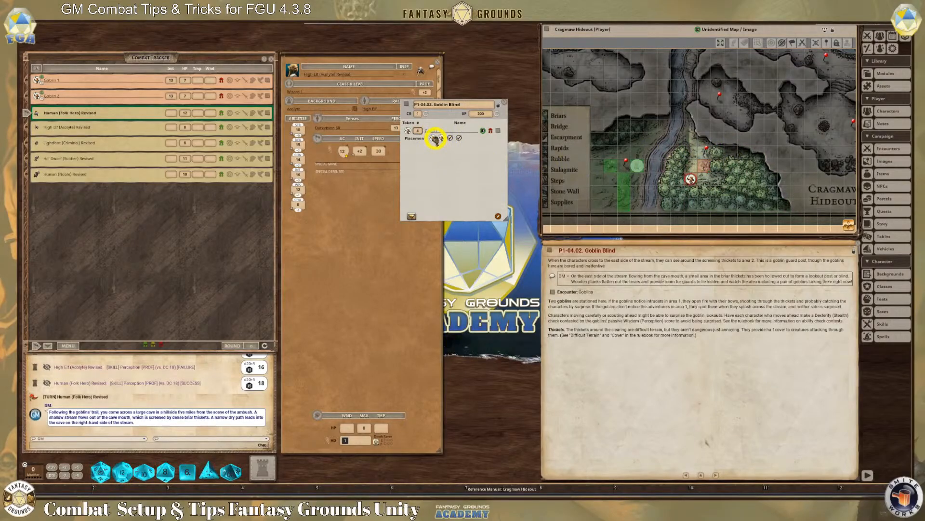
Step: Place the two unplaced encounter goblins on the player map, one beside the stream passage into the cave and one in the thicket area
scroll(733, 176, "up", 3)
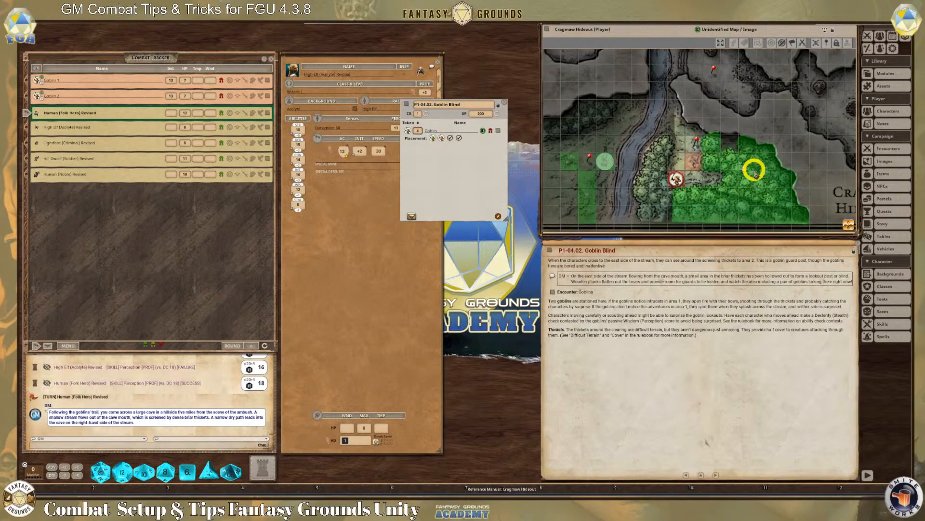
left_click_drag(849, 229, 847, 248)
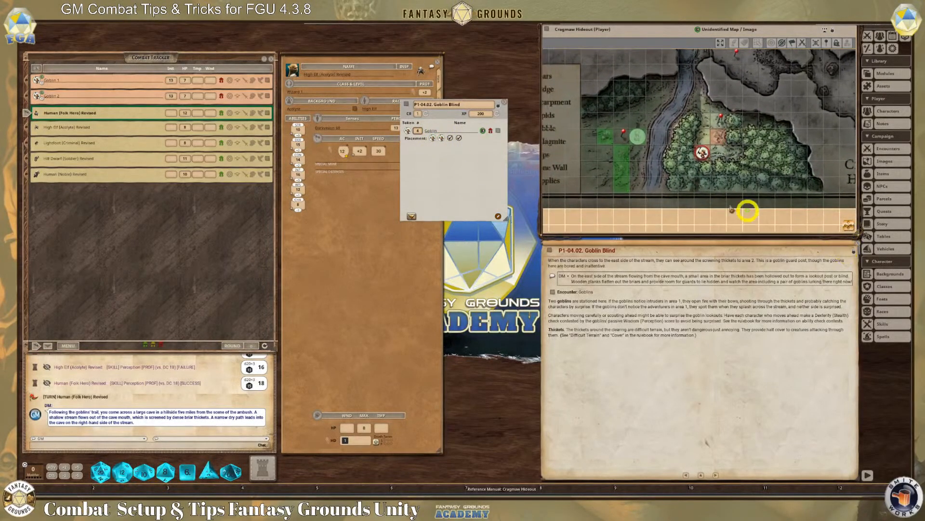
scroll(700, 148, "up", 4)
scroll(697, 144, "down", 5)
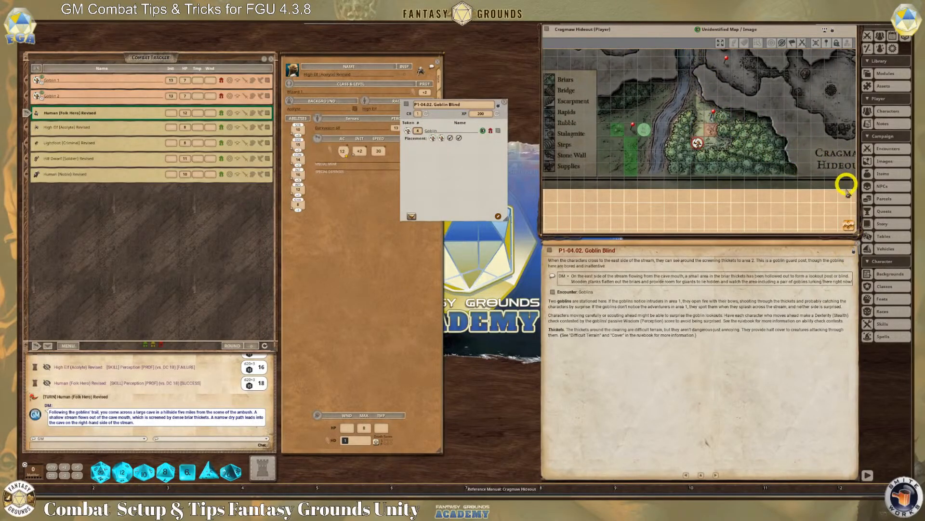
left_click_drag(847, 224, 843, 186)
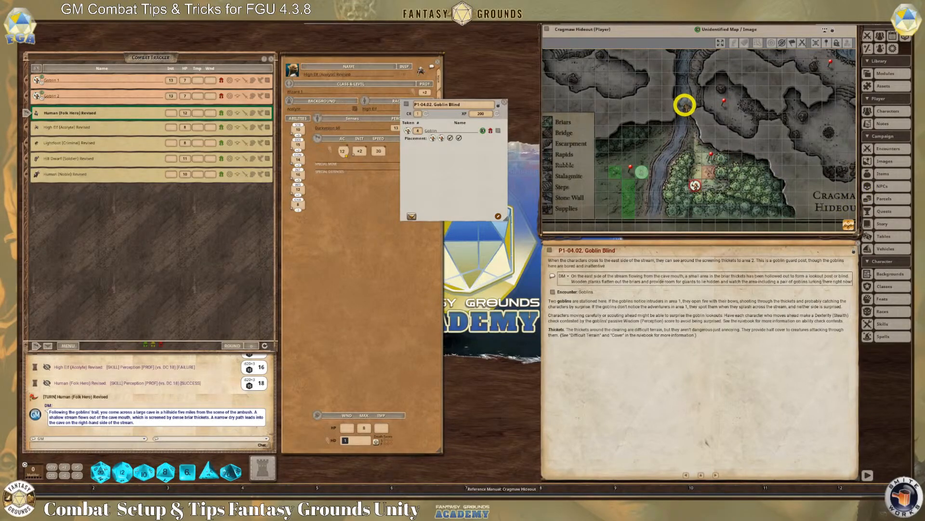
scroll(687, 140, "up", 3)
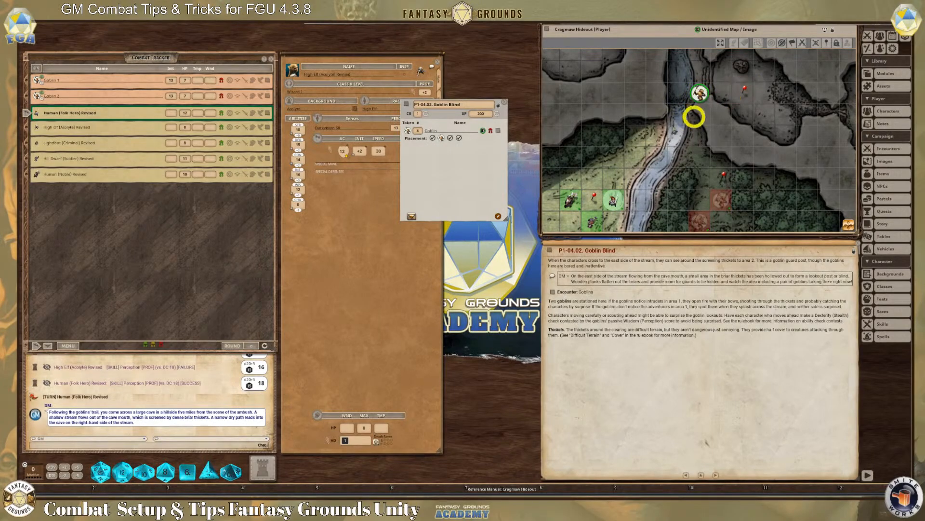
scroll(707, 176, "down", 1)
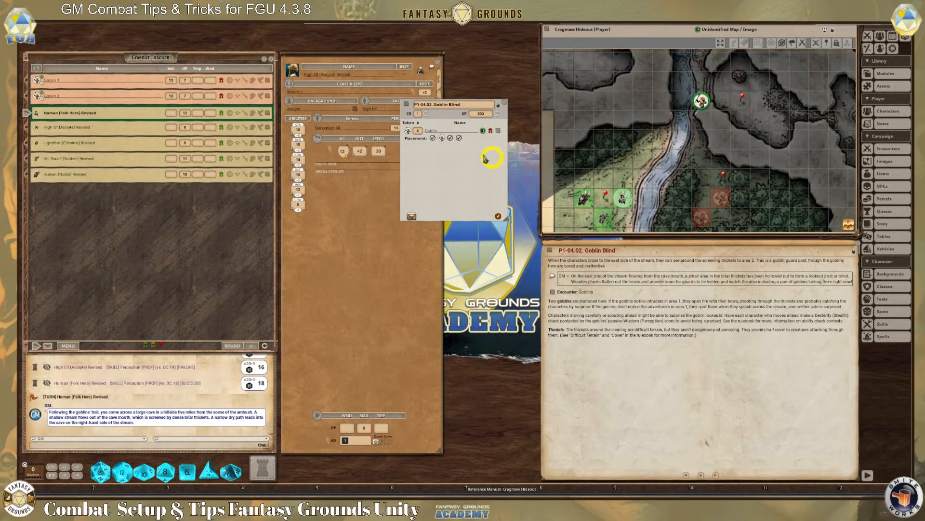
left_click_drag(442, 138, 702, 177)
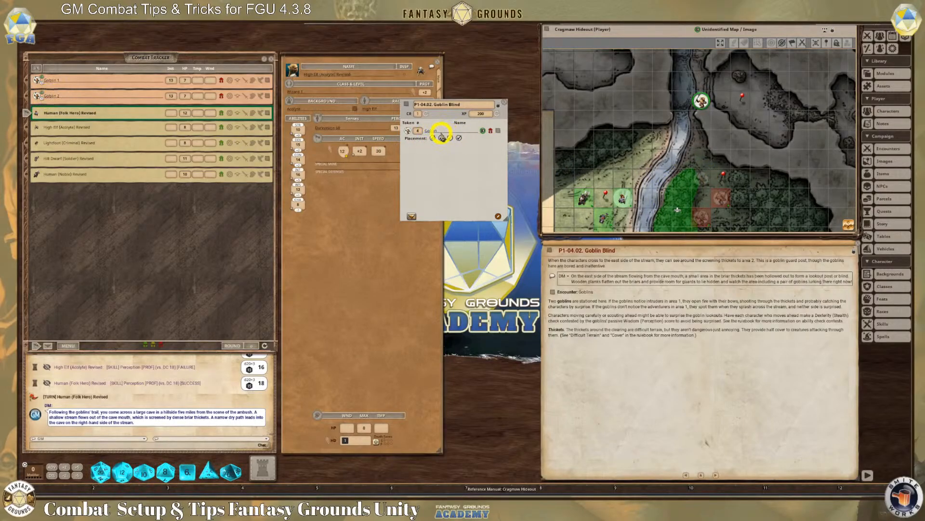
Step: Delete Goblin 1 and Goblin 2 from the combat tracker and lock the Goblin Blind encounter
right_click(268, 80)
left_click(252, 99)
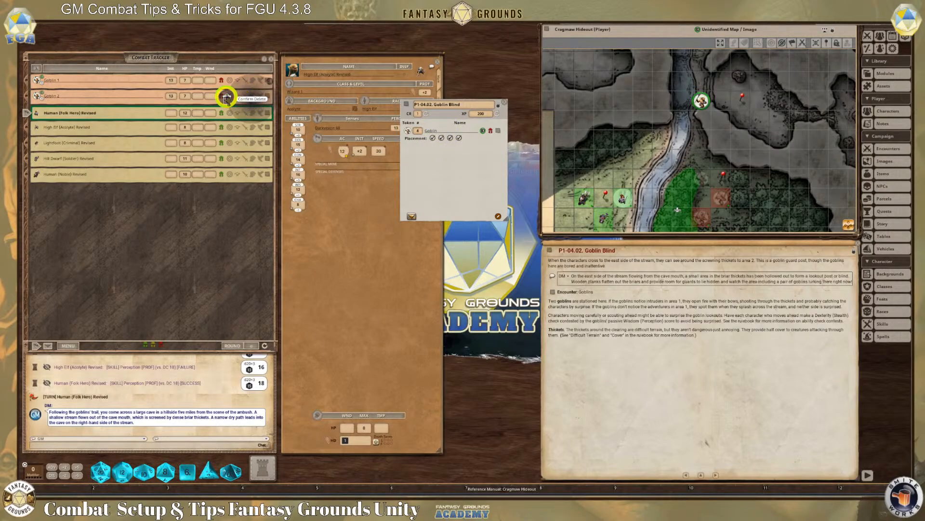
left_click(229, 96)
right_click(269, 81)
left_click(252, 97)
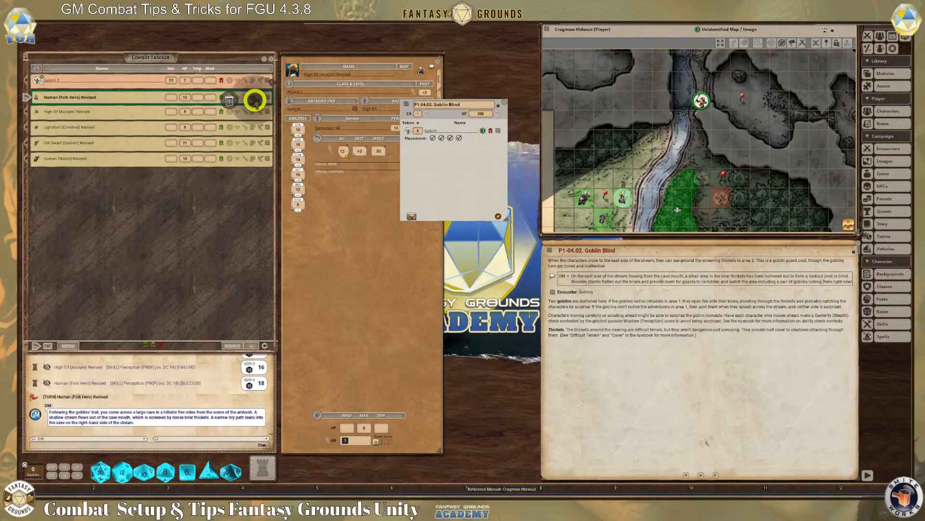
left_click(231, 98)
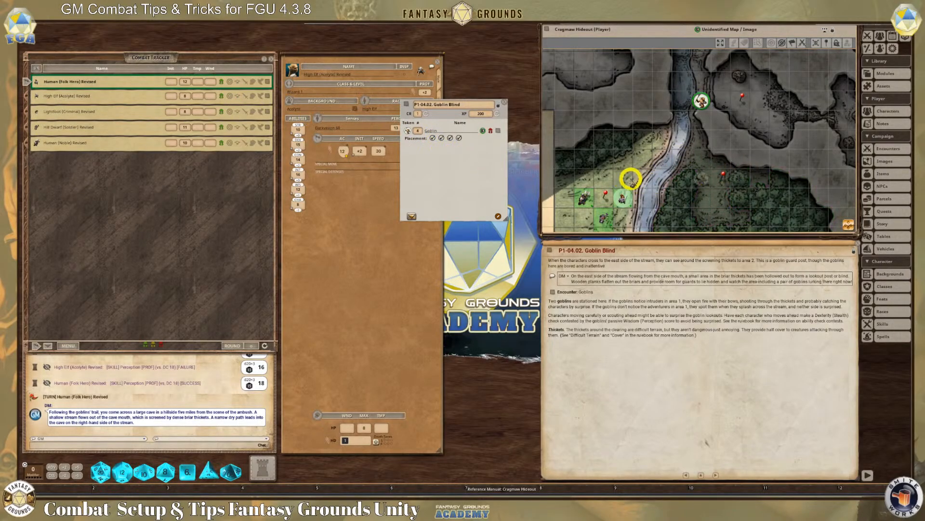
left_click(497, 105)
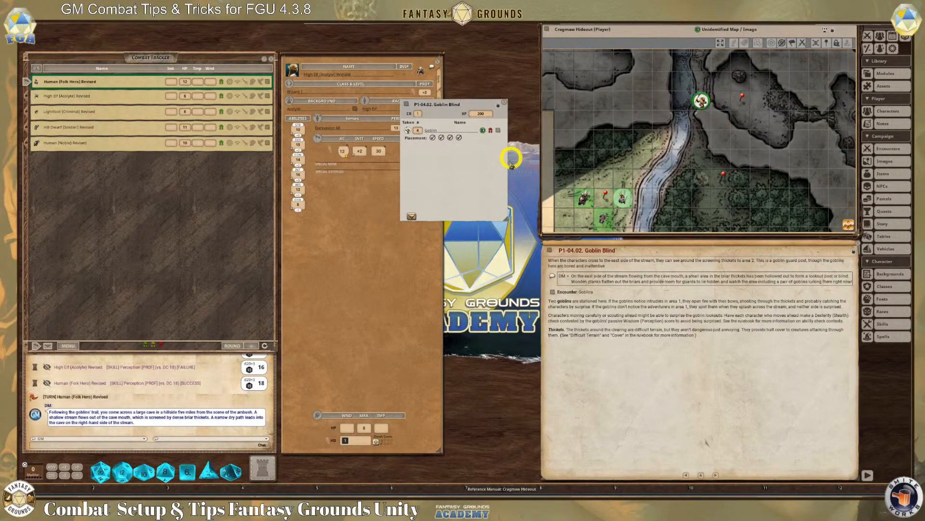
left_click_drag(445, 99, 508, 128)
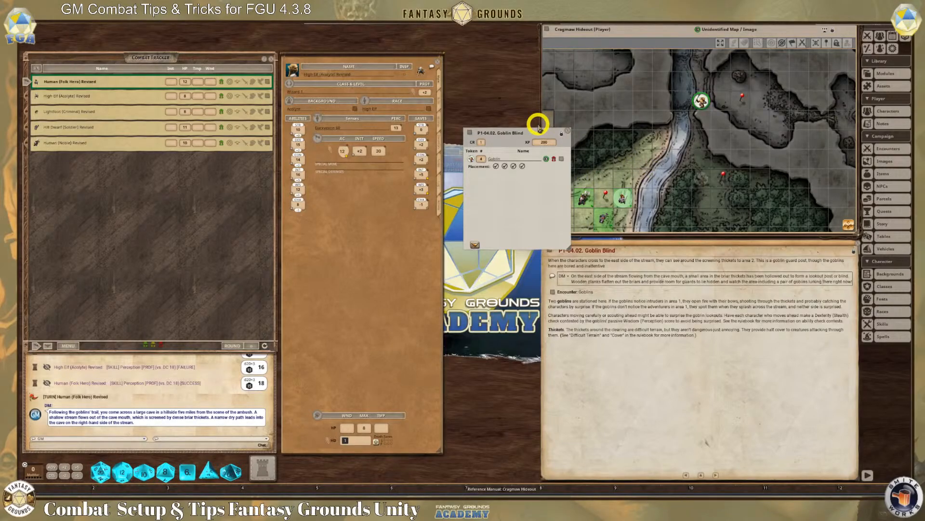
left_click_drag(500, 135, 465, 145)
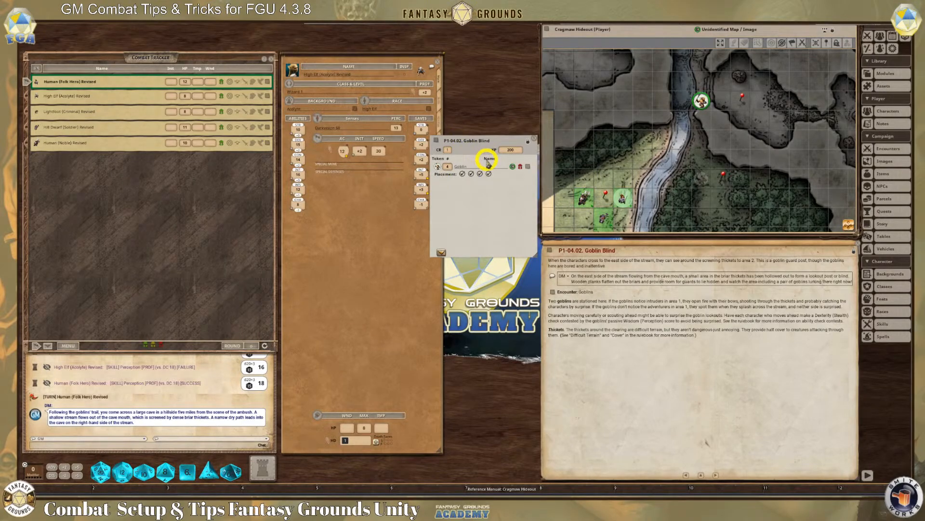
scroll(645, 171, "down", 2)
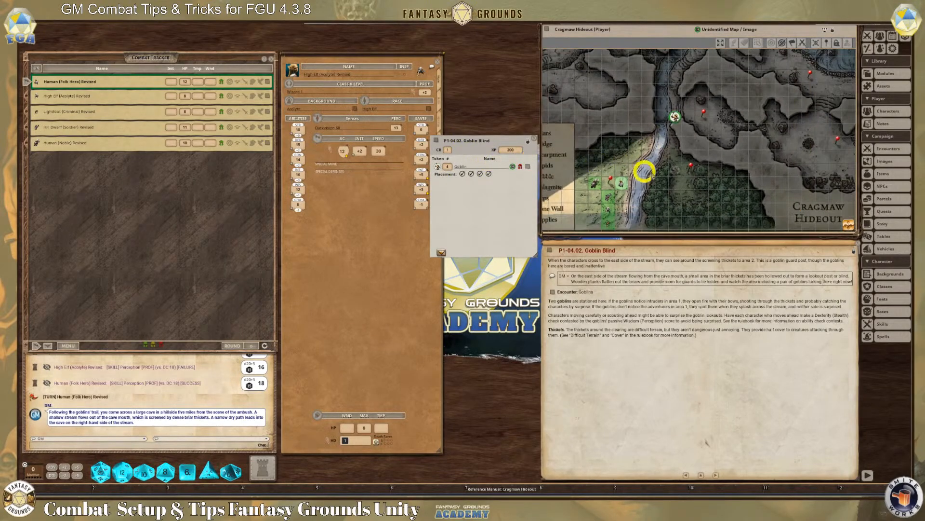
scroll(694, 167, "up", 2)
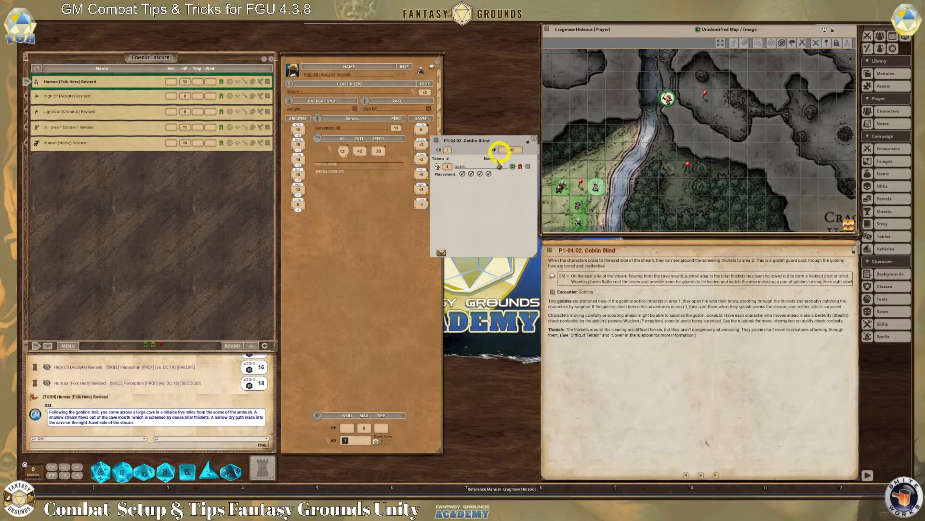
left_click_drag(494, 138, 507, 82)
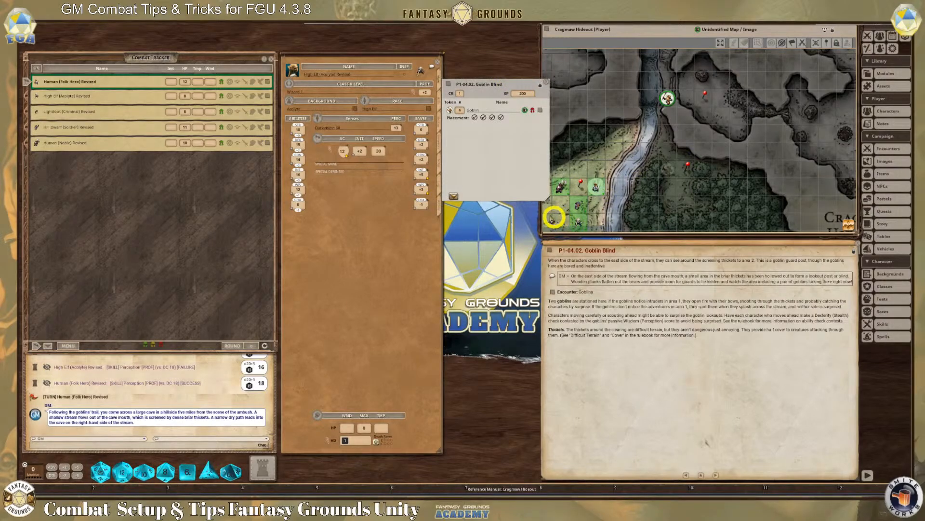
left_click_drag(481, 94, 491, 115)
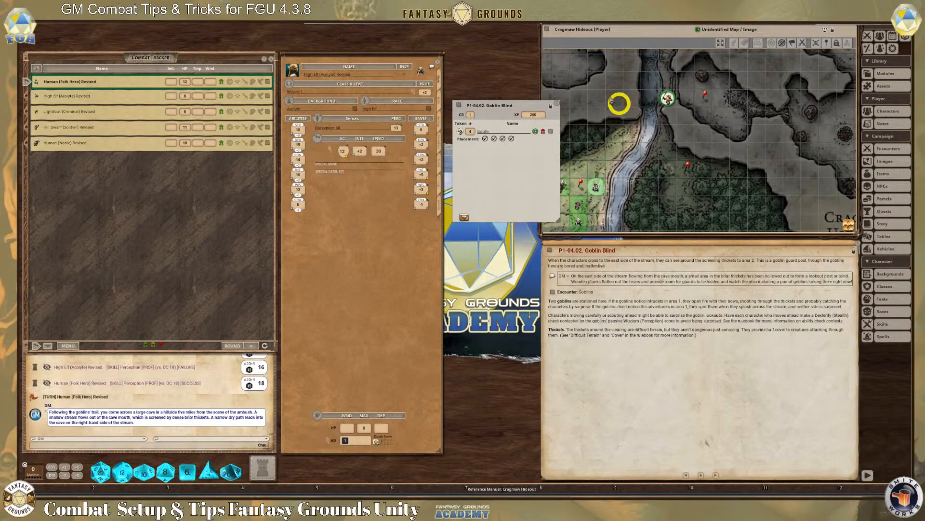
left_click_drag(513, 112, 477, 87)
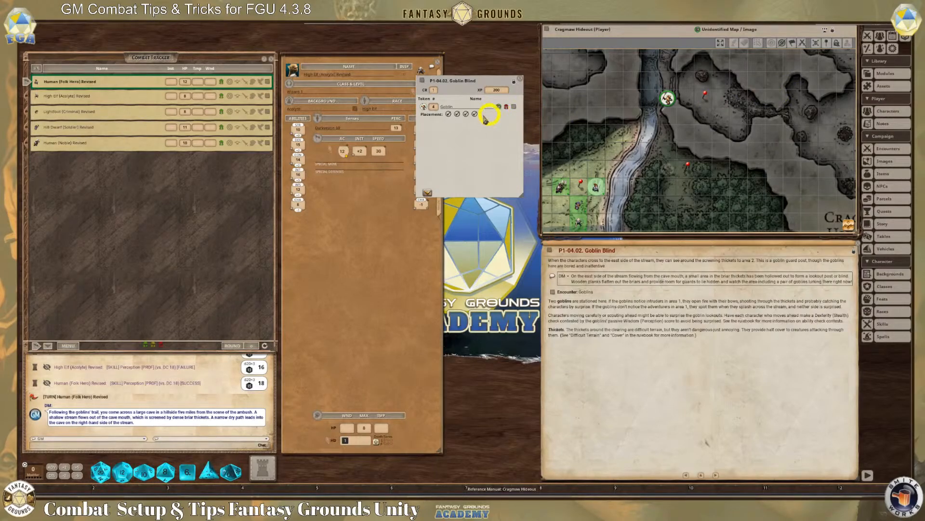
Step: Clear the map placements of the first two goblins in the Goblin Blind encounter and duplicate the encounter in the encounters list
left_click(881, 150)
left_click_drag(789, 106, 626, 71)
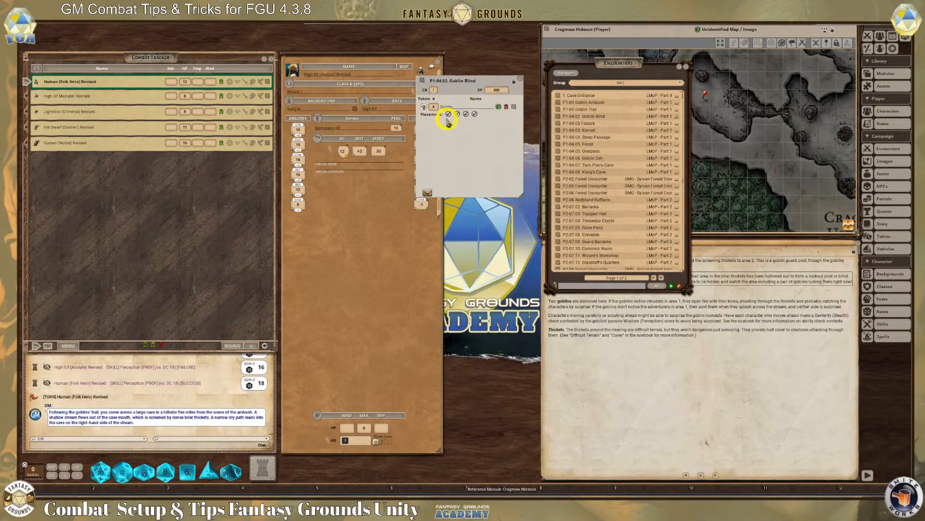
left_click(515, 86)
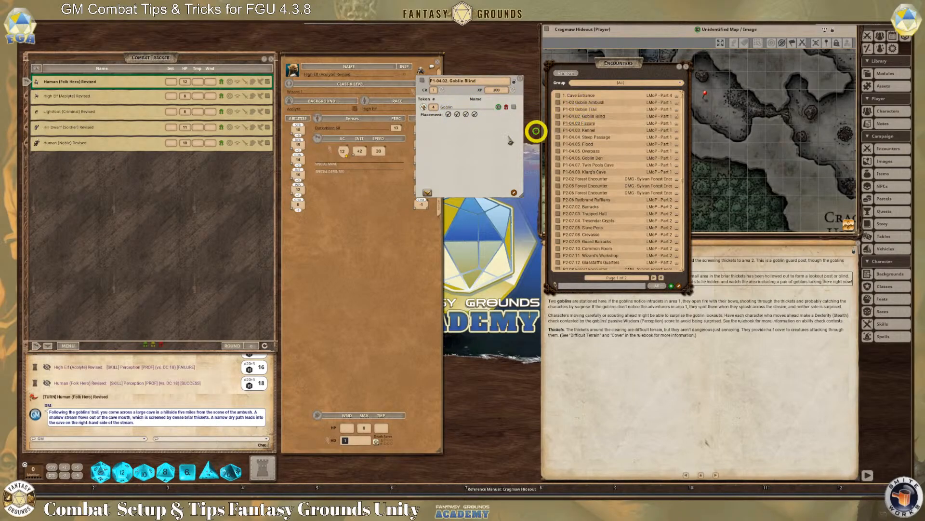
left_click_drag(449, 116, 448, 117)
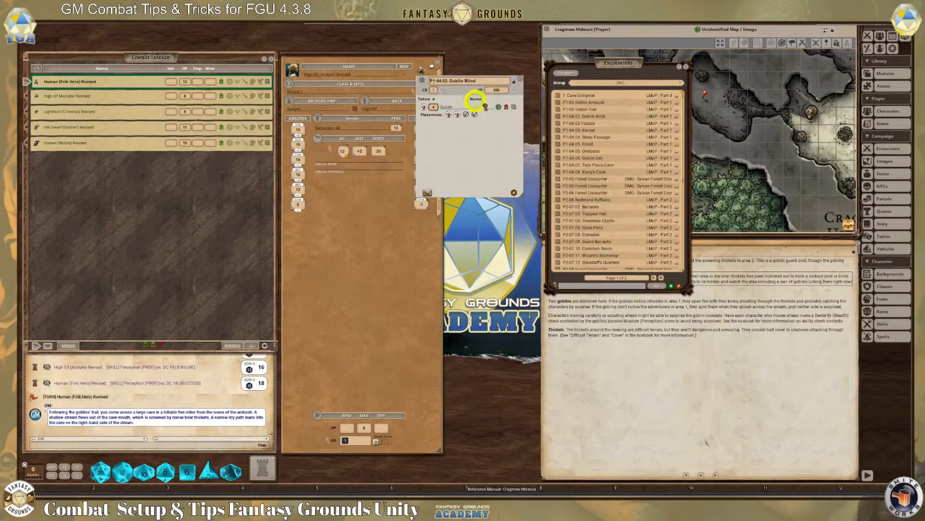
left_click_drag(618, 125, 618, 127)
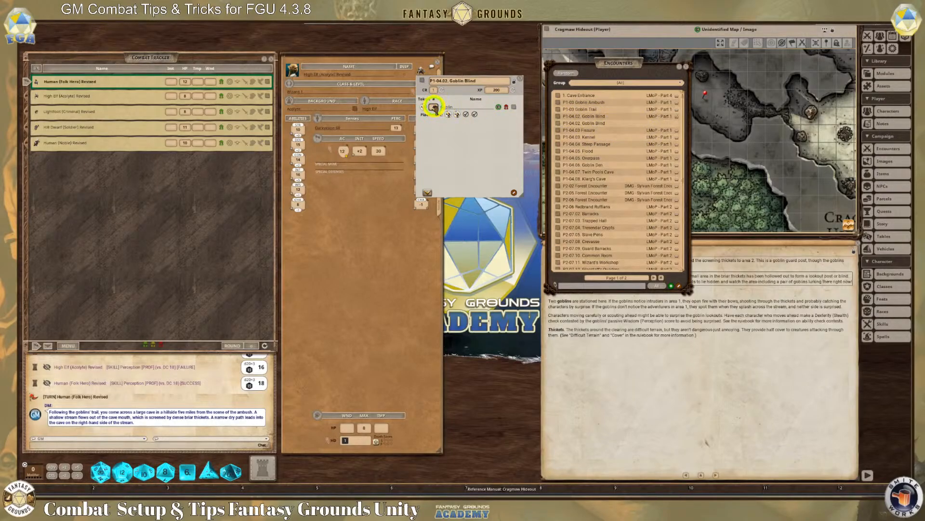
Step: Set the original Goblin Blind encounter's number of goblins to 2, lock the encounter and close it
scroll(436, 108, "up", 1)
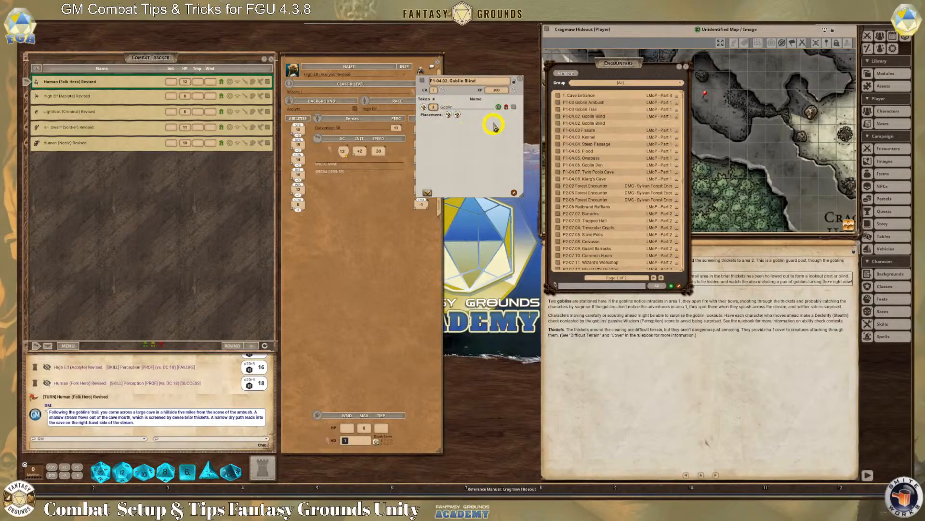
left_click(514, 83)
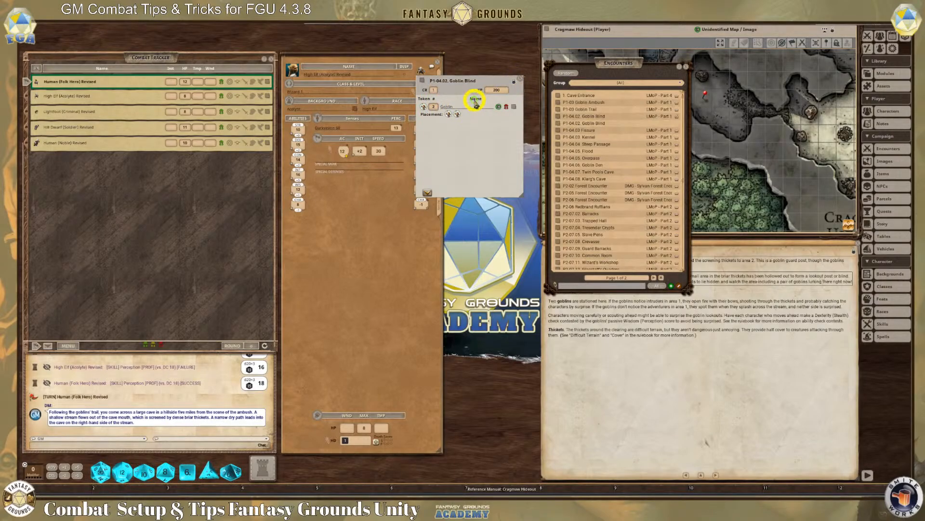
left_click(522, 78)
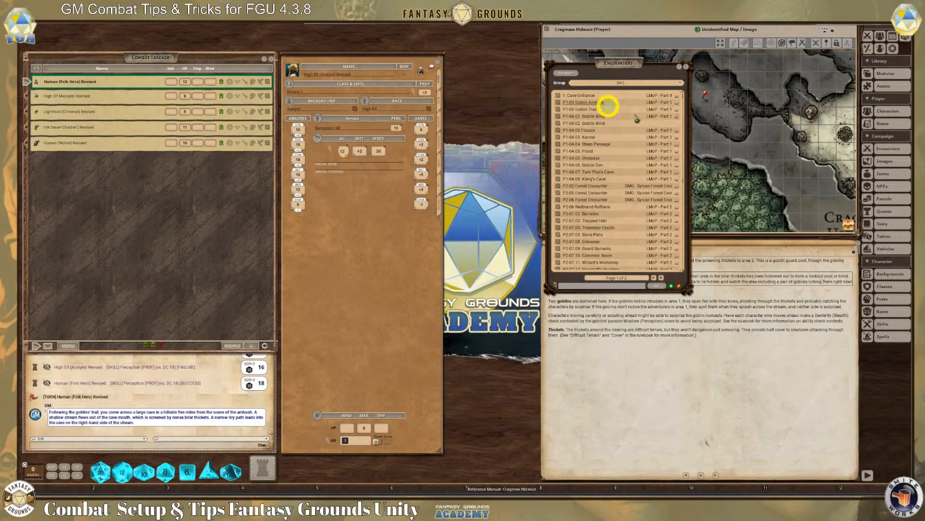
Step: Rename the duplicate encounter as P1-04.02. Goblin Blind (Harder) and create an encounter group named LMoP Edit
left_click(557, 124)
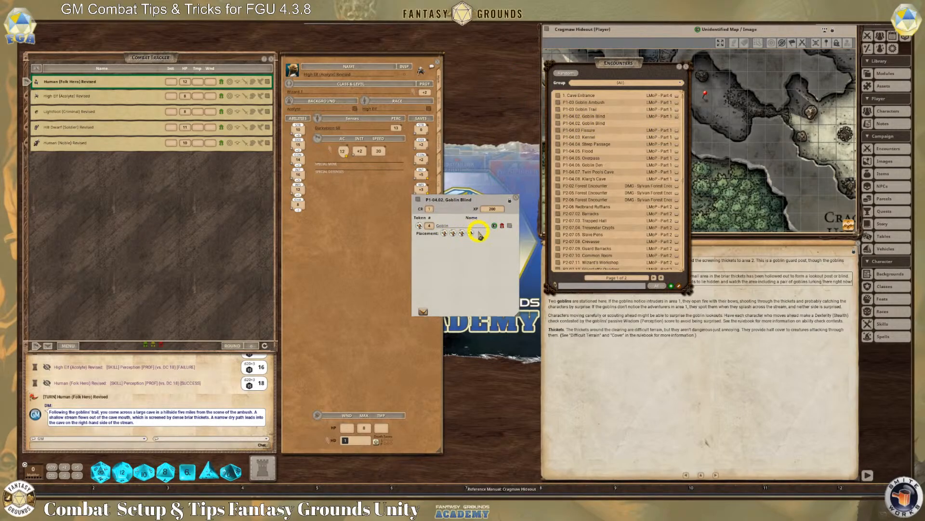
left_click(511, 202)
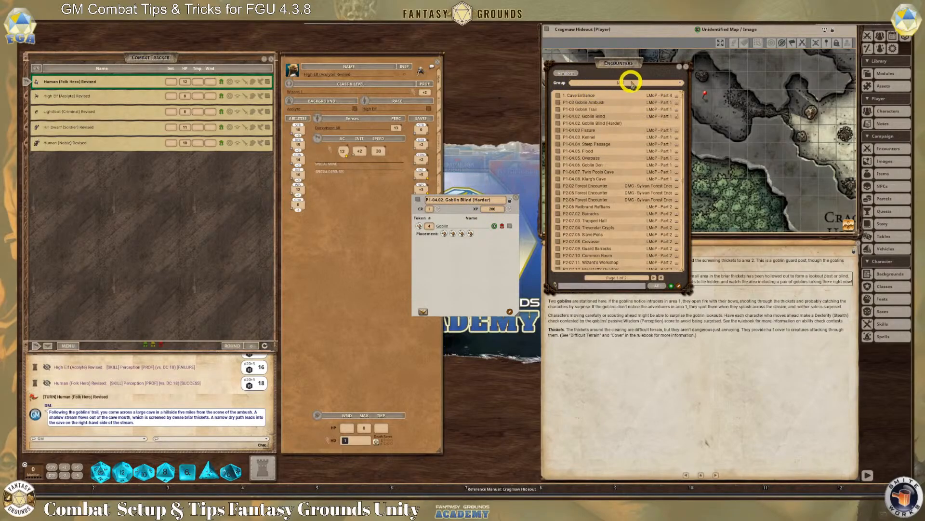
left_click(634, 85)
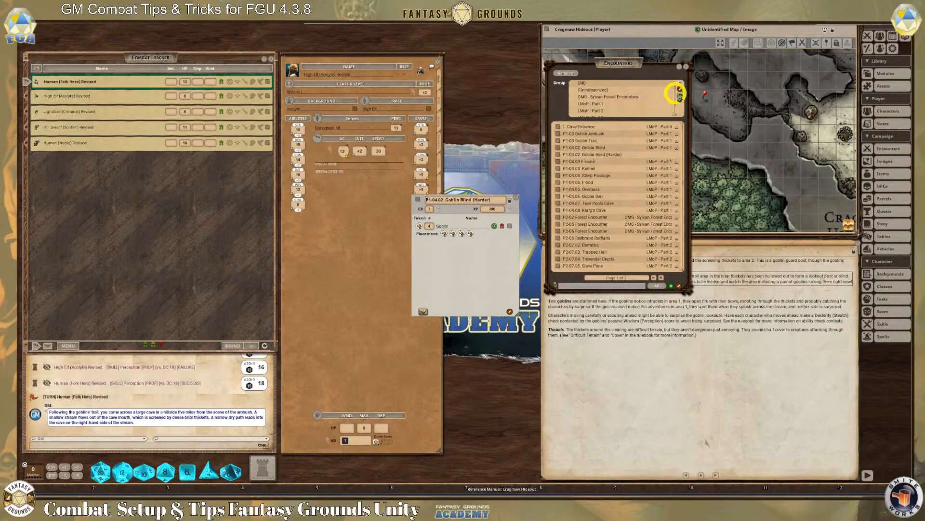
left_click(682, 96)
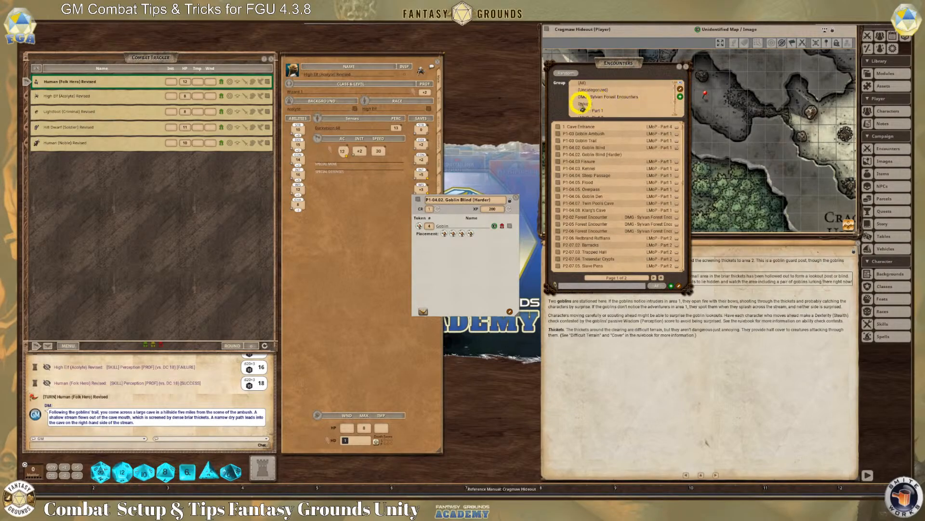
left_click(681, 88)
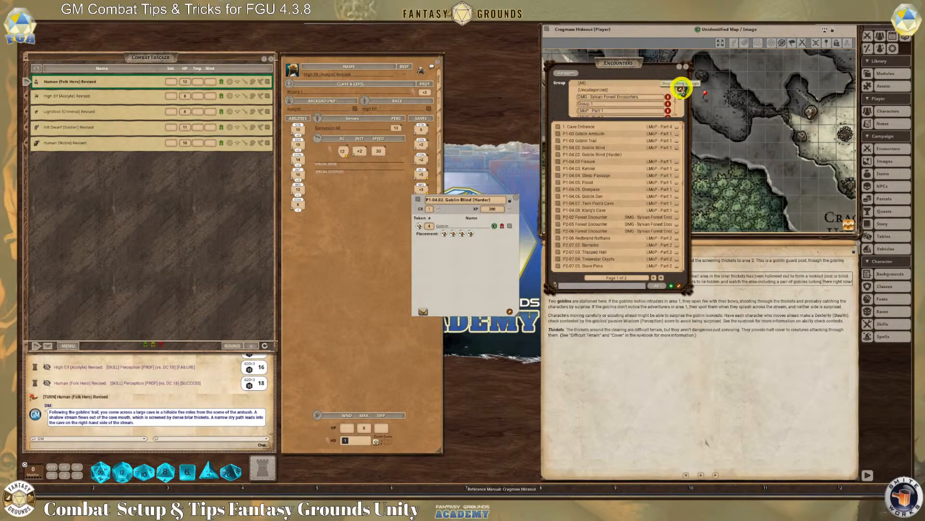
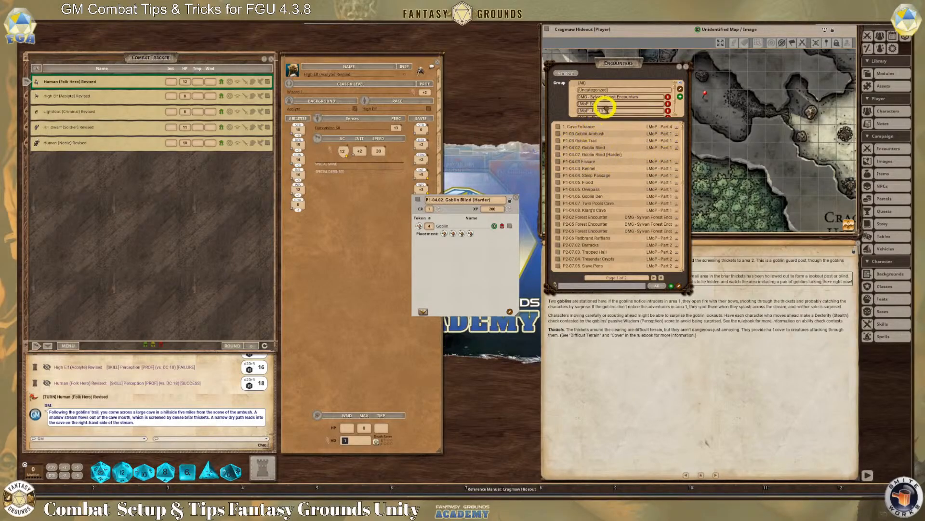
Step: Assign the Goblin Blind (Harder) encounter to the LMoP Edit group and filter the encounters list to that group
left_click_drag(605, 103, 674, 157)
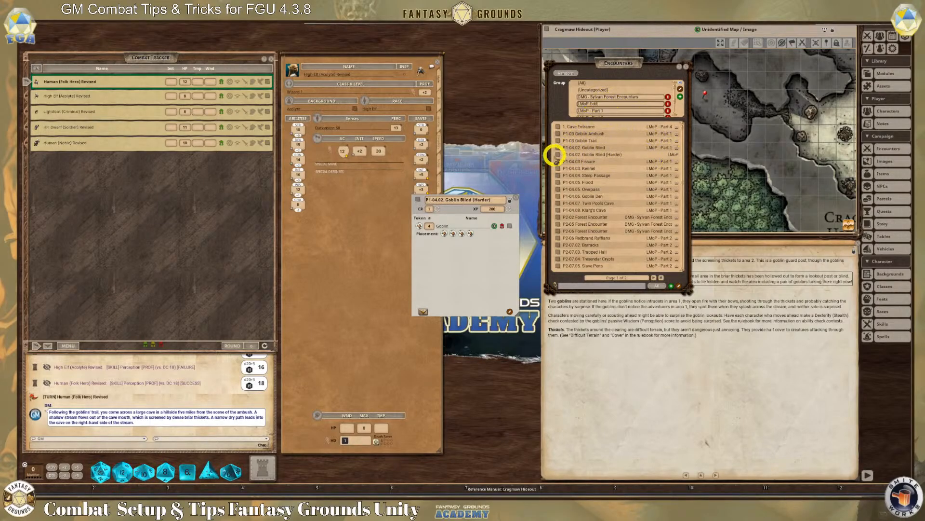
left_click(516, 198)
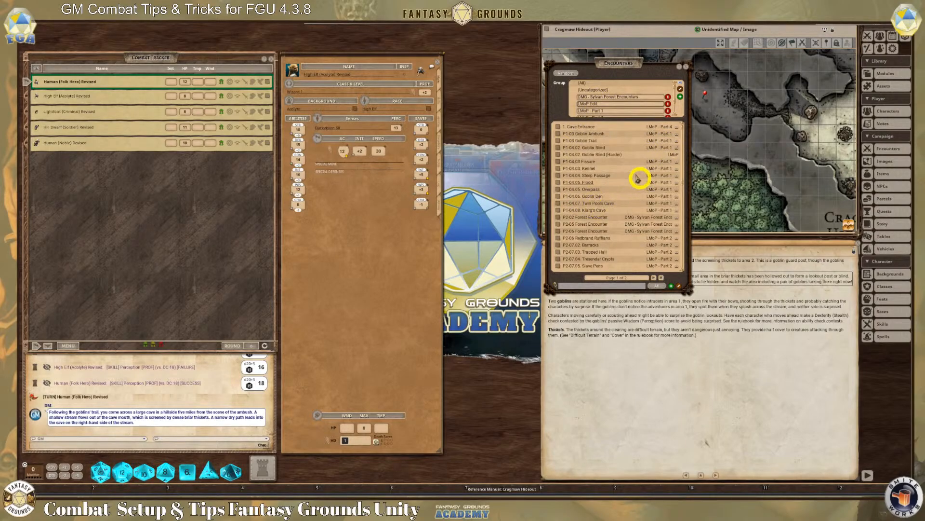
left_click(679, 90)
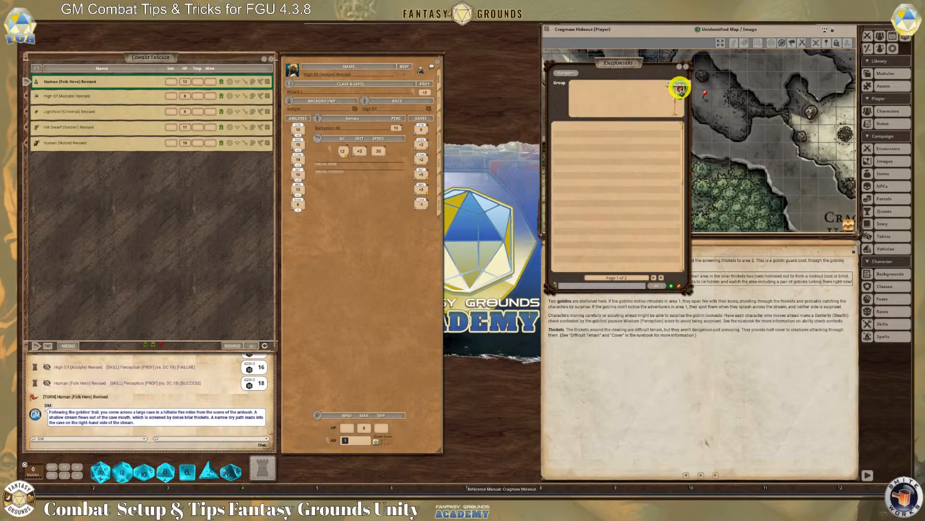
scroll(643, 96, "down", 2)
left_click(596, 114)
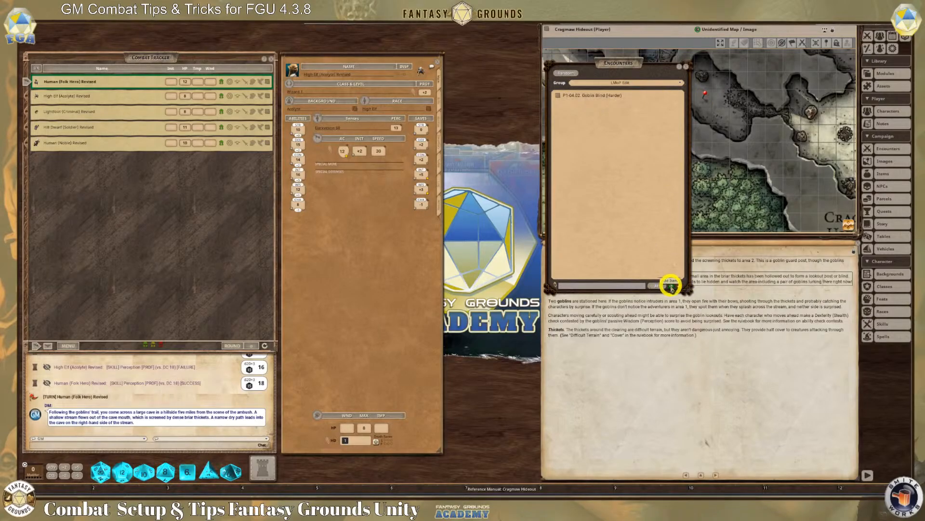
Step: Create a blank new encounter in the LMoP Edit group and close its window
left_click(672, 287)
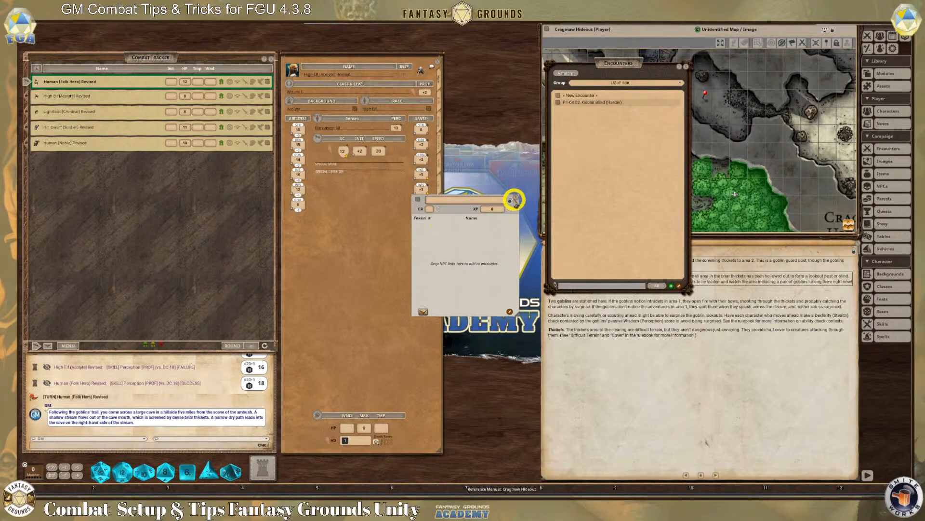
left_click_drag(471, 209, 609, 137)
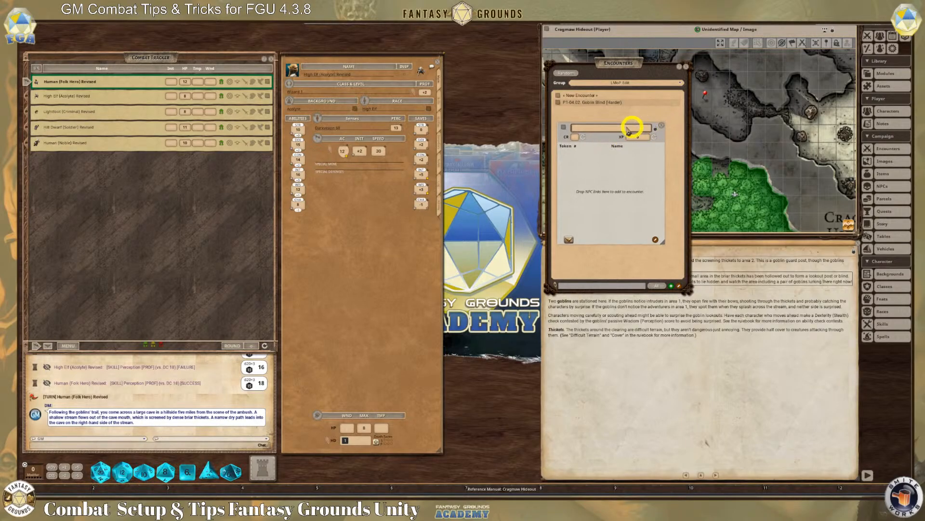
left_click(661, 125)
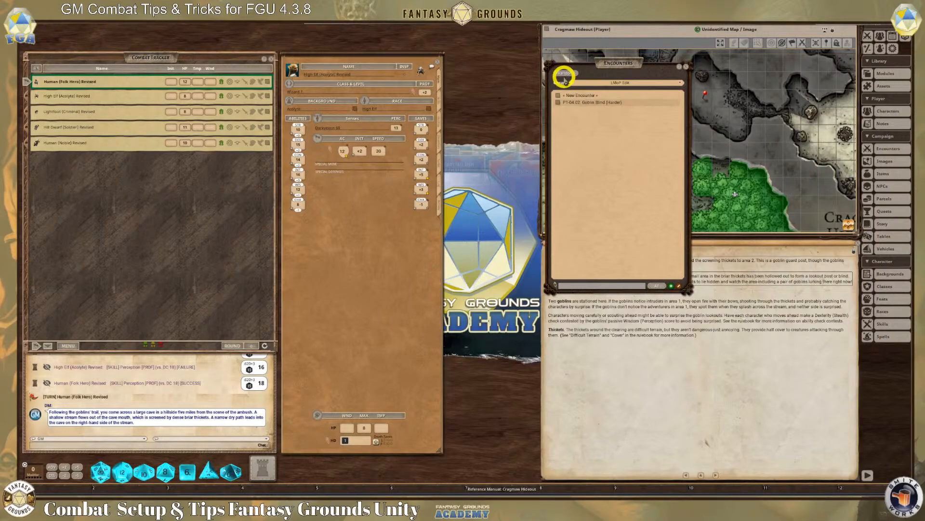
Step: Create an LMoP Edit group in the random encounters list and filter the list to that group
left_click(564, 74)
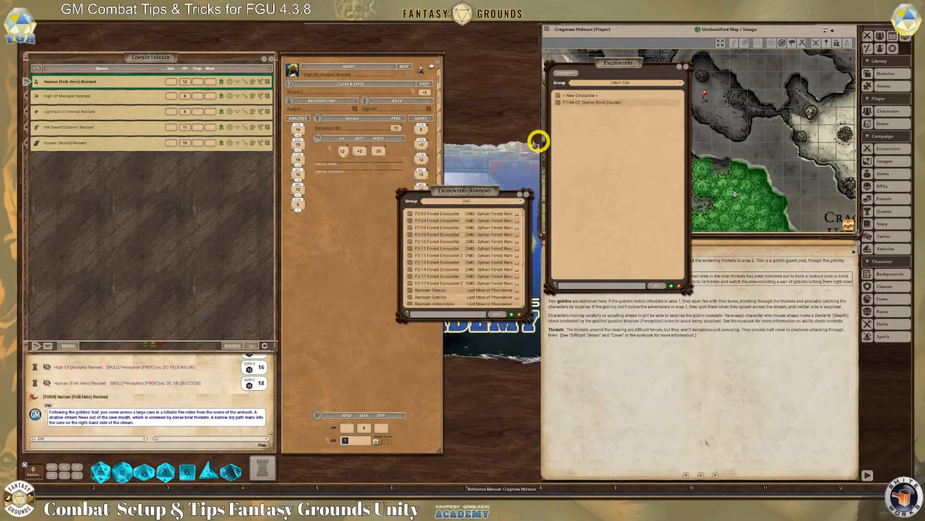
left_click_drag(483, 189, 469, 100)
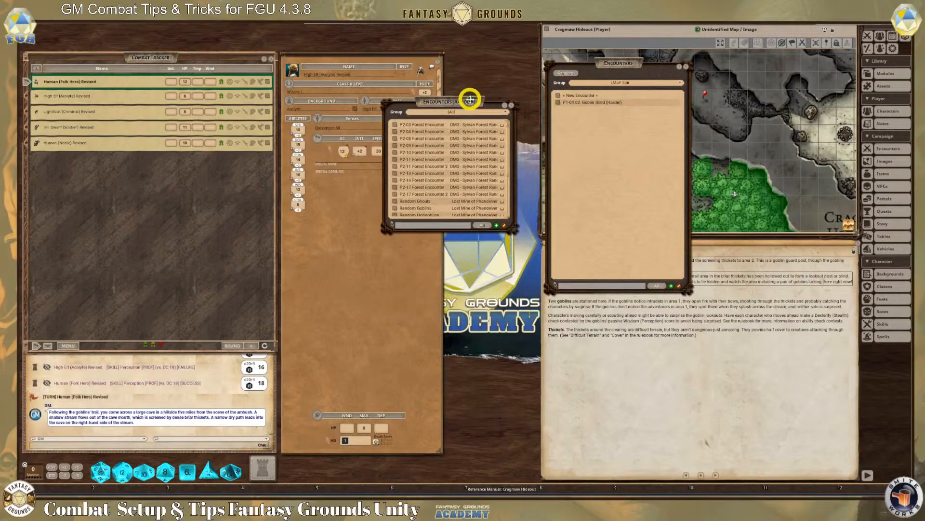
left_click(479, 112)
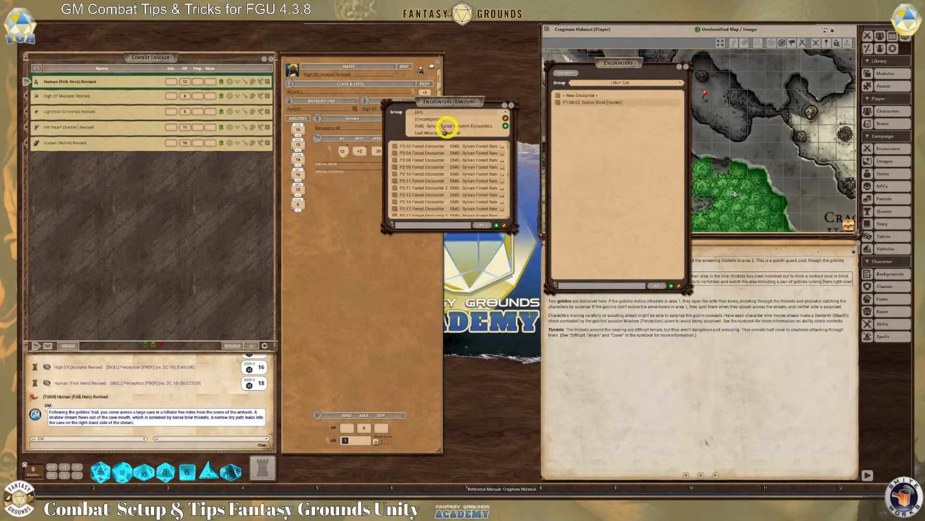
left_click(507, 127)
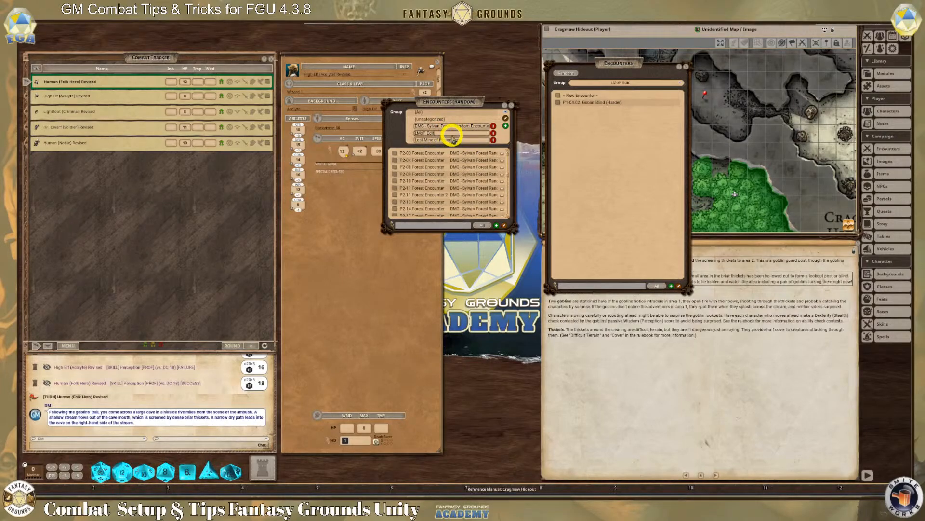
left_click(505, 118)
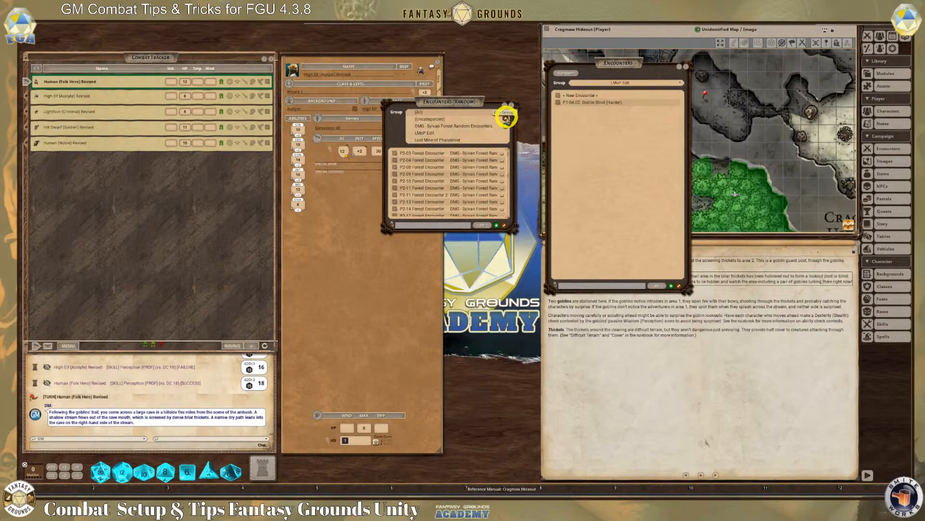
left_click(426, 133)
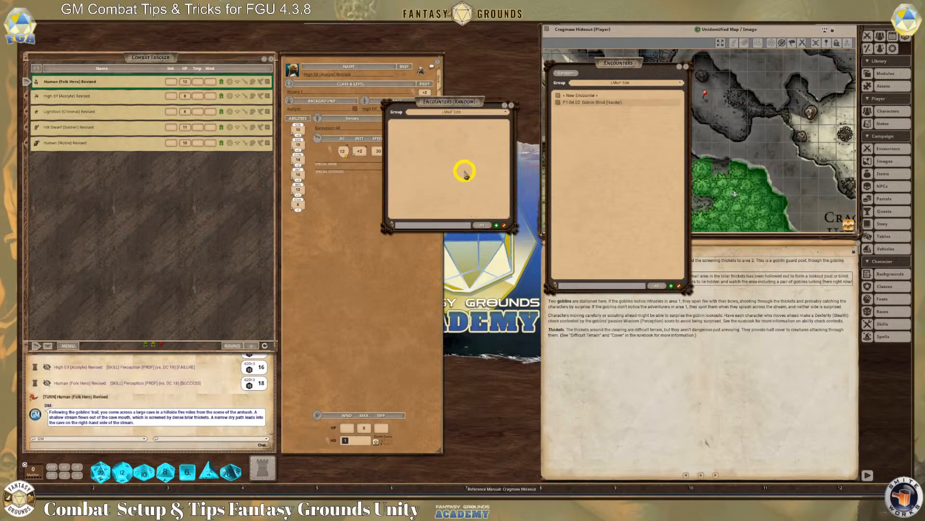
Step: Create a random encounter named Cave Mouth Reinforcements and add the goblin NPC from the Goblin Blind (Harder) encounter to it
left_click(497, 228)
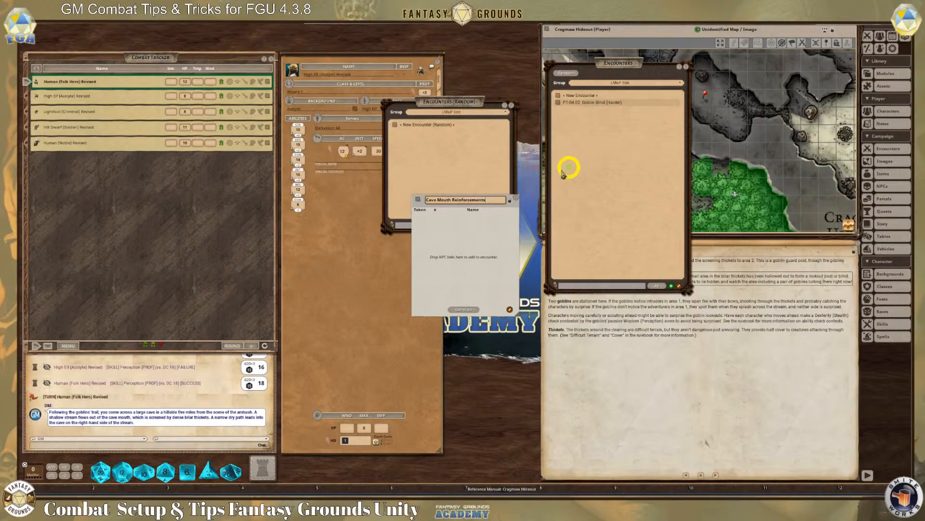
left_click_drag(496, 207, 643, 164)
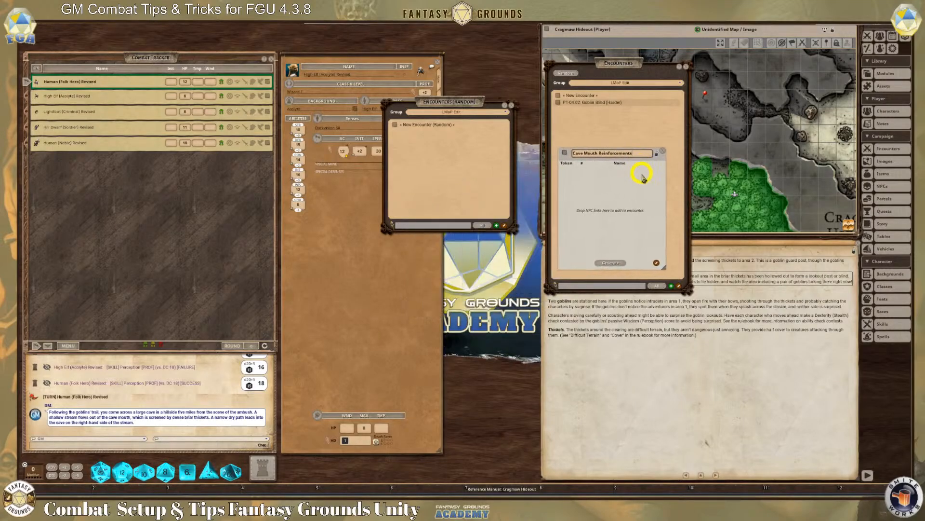
left_click(557, 103)
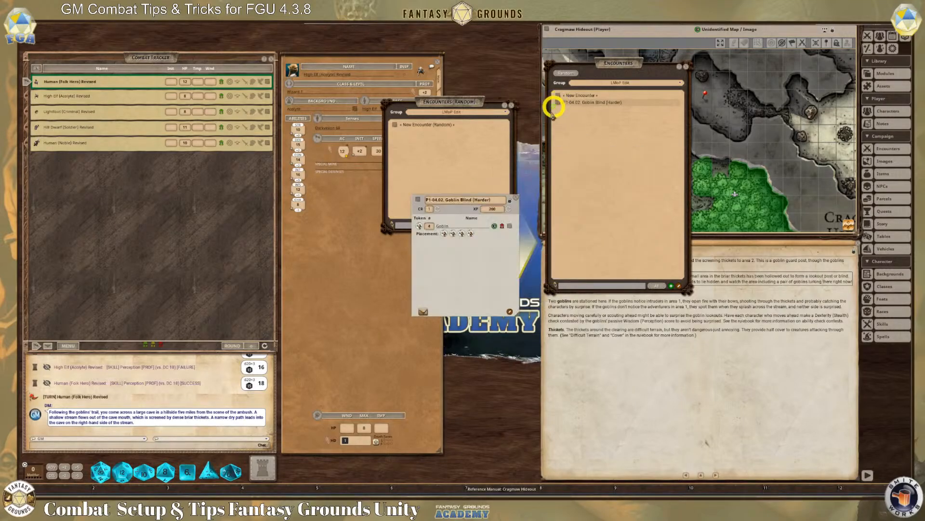
left_click_drag(627, 75, 690, 87)
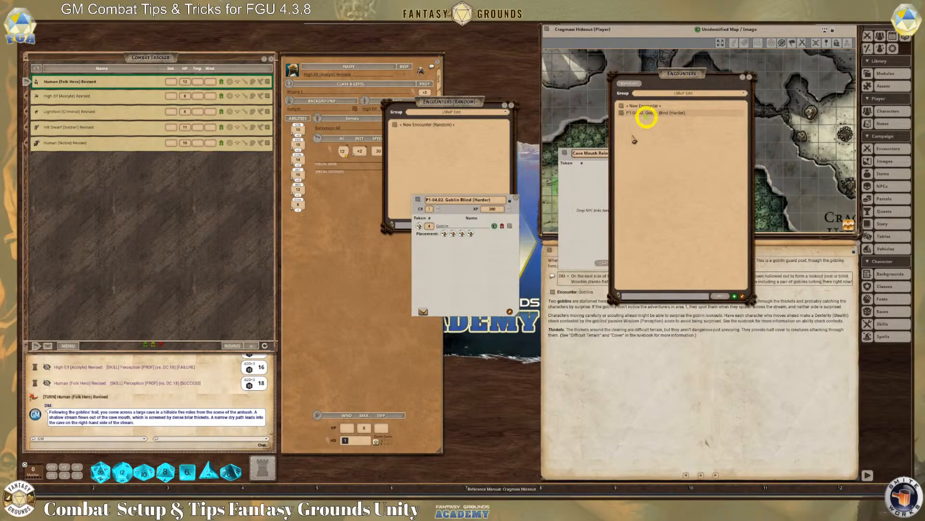
left_click(595, 178)
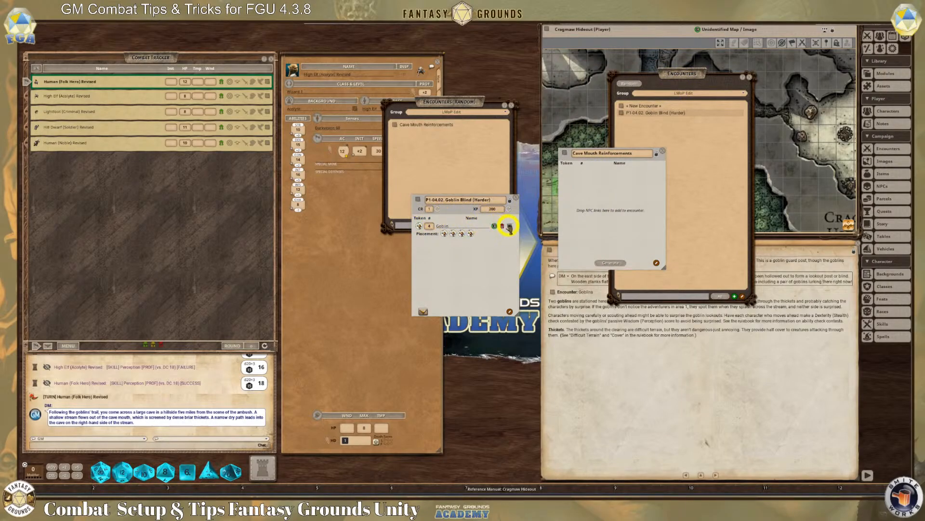
left_click_drag(510, 228, 604, 180)
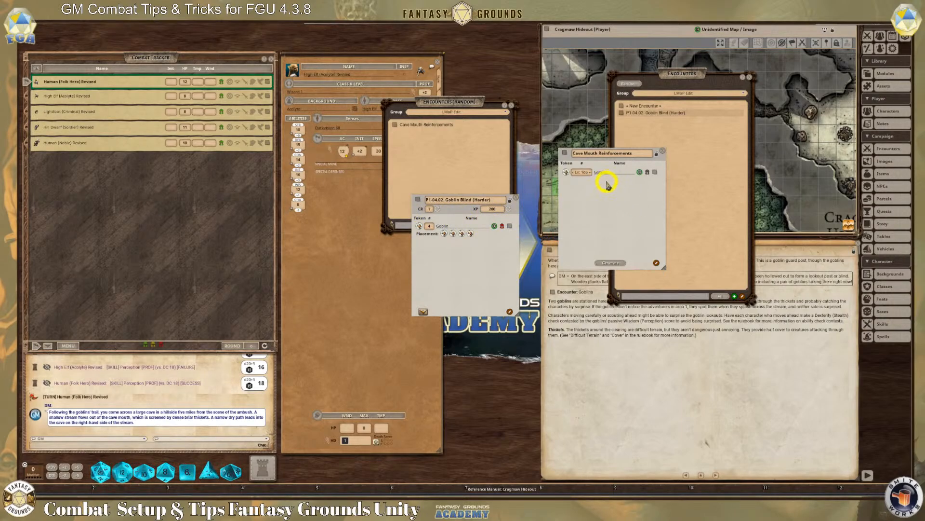
left_click(516, 198)
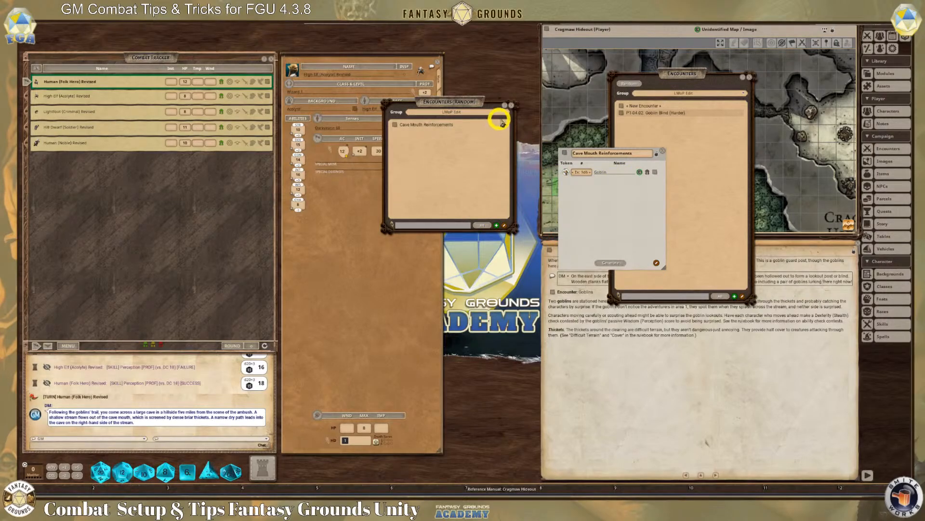
Step: Set the goblin number in Cave Mouth Reinforcements to the expression $PC-1 and review the characters listed in the party sheet
left_click(585, 174)
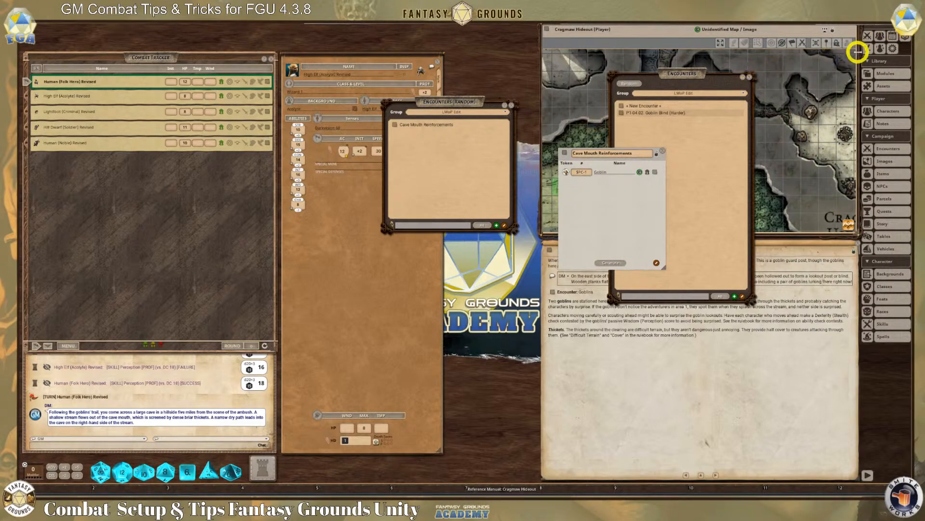
left_click(882, 35)
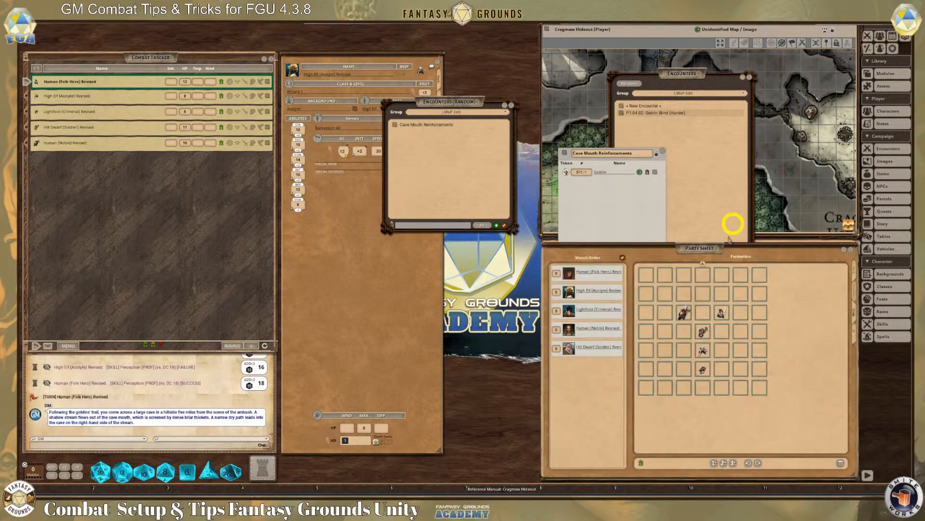
left_click(850, 271)
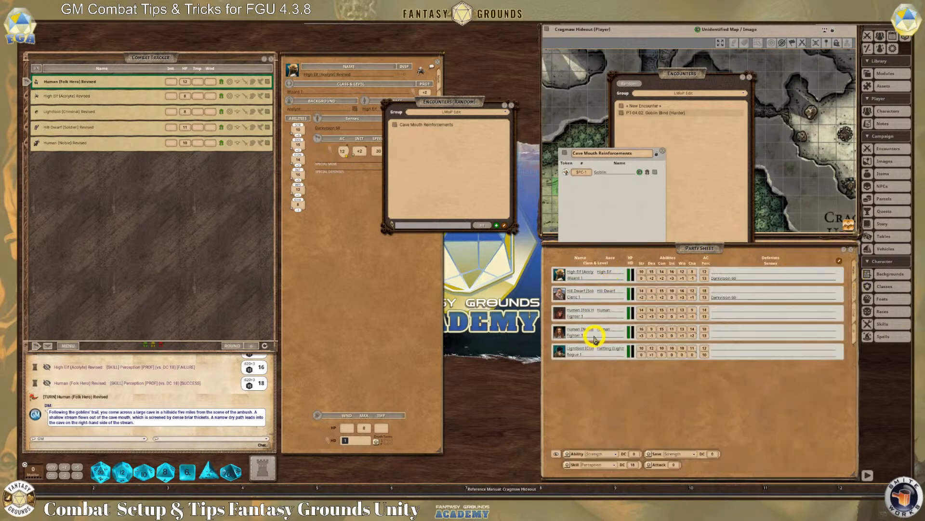
left_click(591, 183)
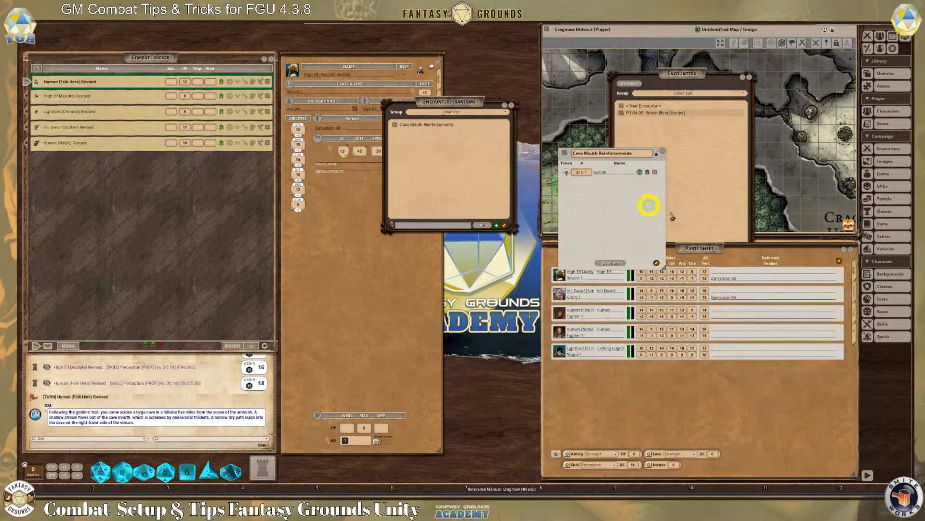
left_click(851, 250)
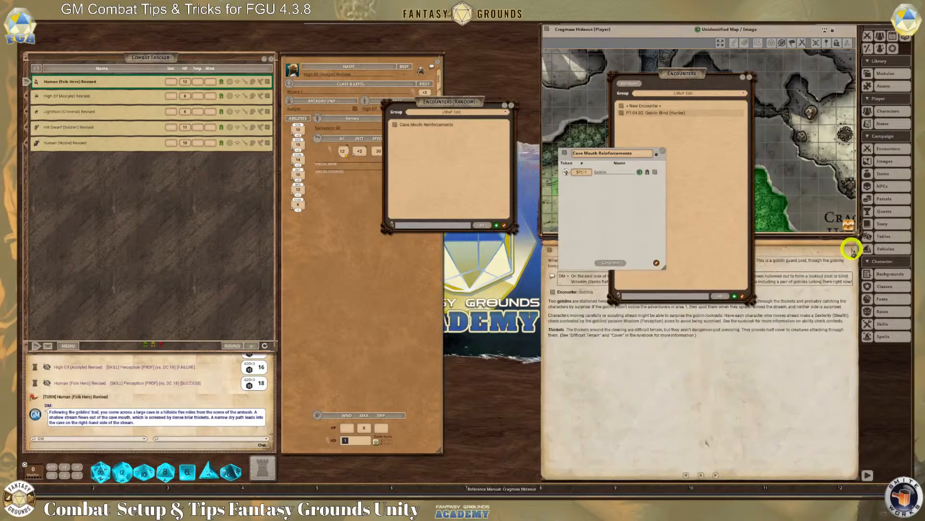
Step: Generate an encounter from Cave Mouth Reinforcements, change its goblin number expression to 1+$PC and generate a second encounter
left_click(612, 263)
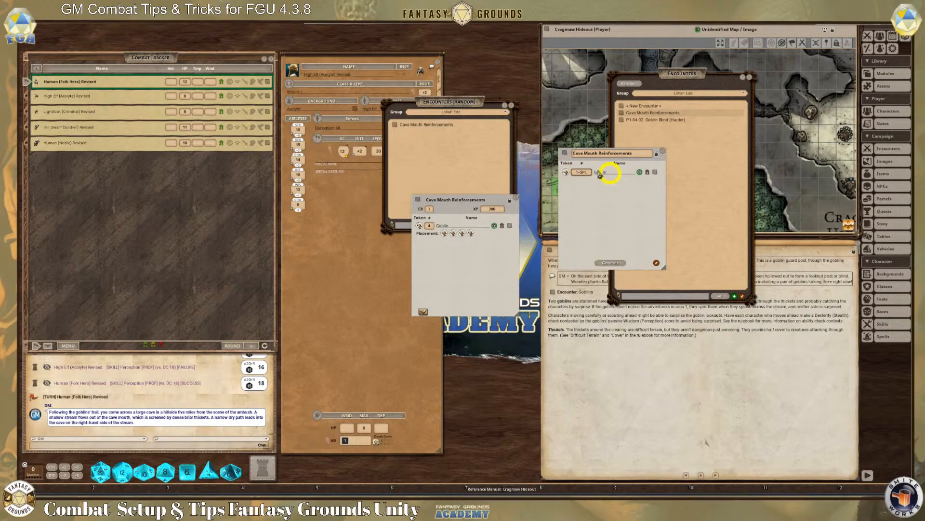
left_click(614, 263)
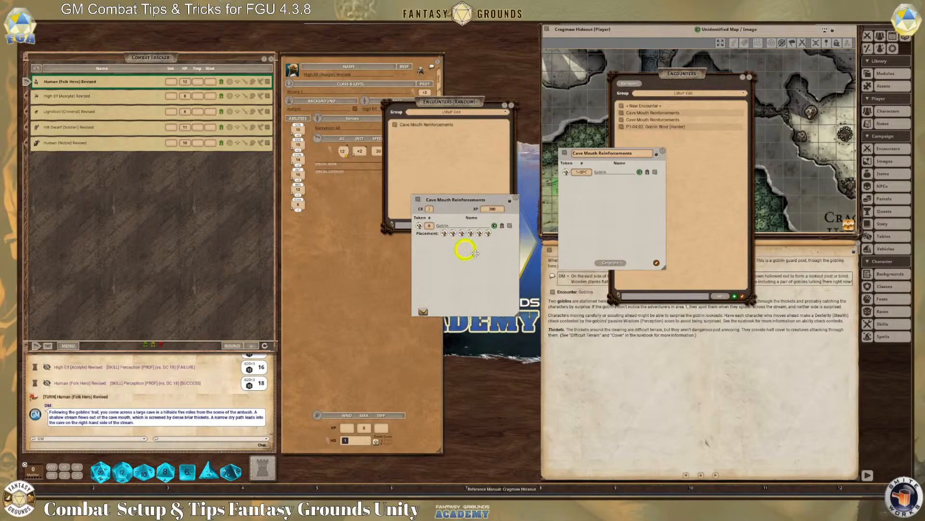
Step: Generate two more Cave Mouth Reinforcements encounters from the random encounter, using goblin counts of 2*$PC and $PC/2
left_click_drag(471, 244, 465, 297)
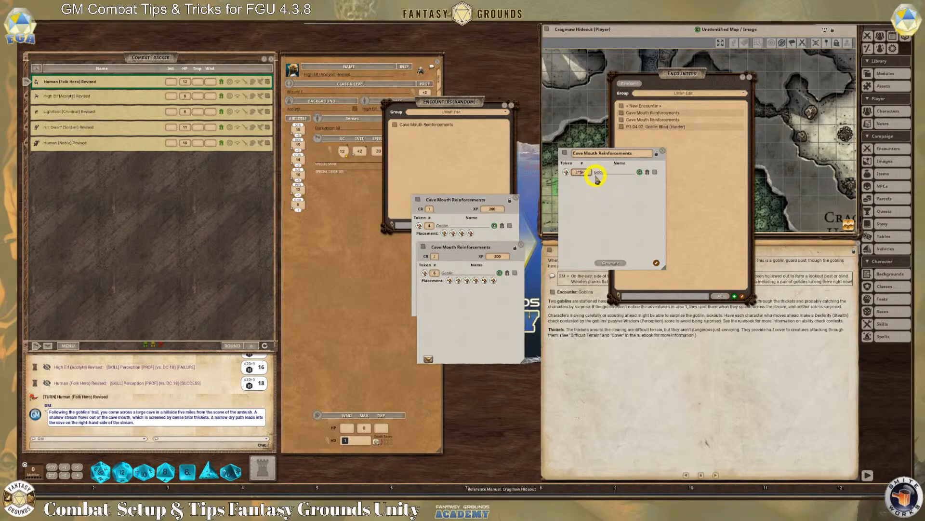
left_click(621, 263)
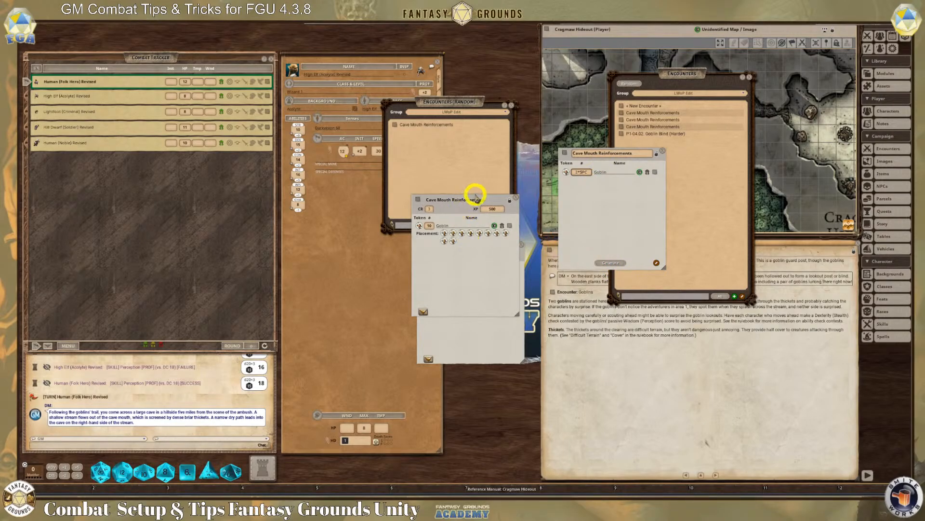
left_click_drag(476, 196, 509, 269)
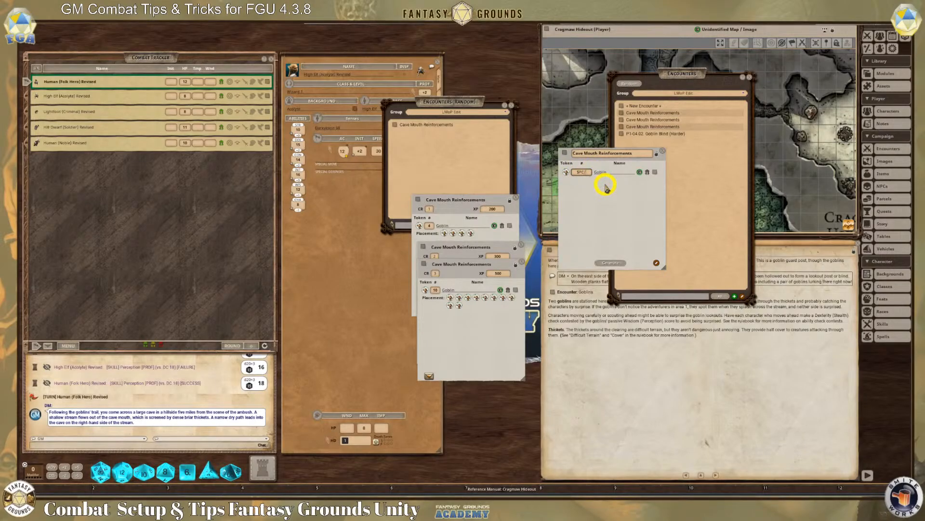
left_click(612, 263)
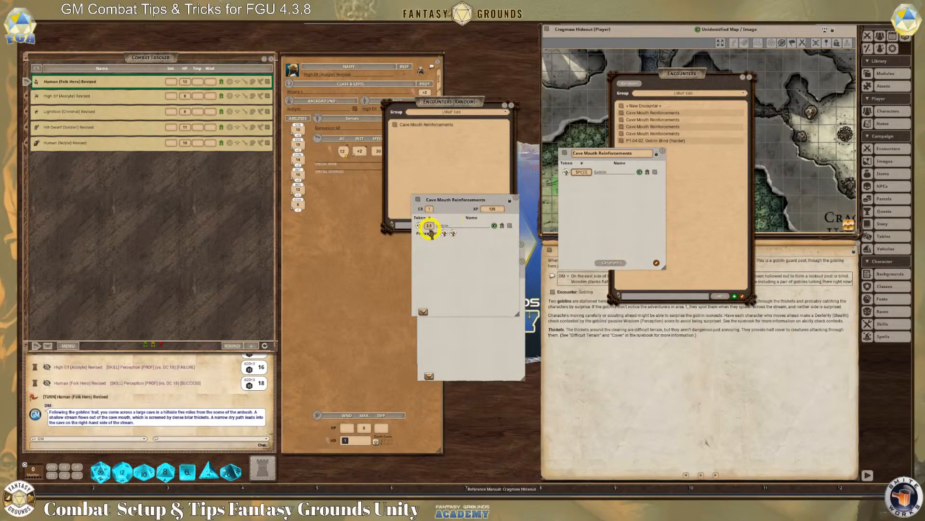
Step: Unlock the encounter generated from $PC/2, set its goblin count to 2, and close it
left_click(510, 200)
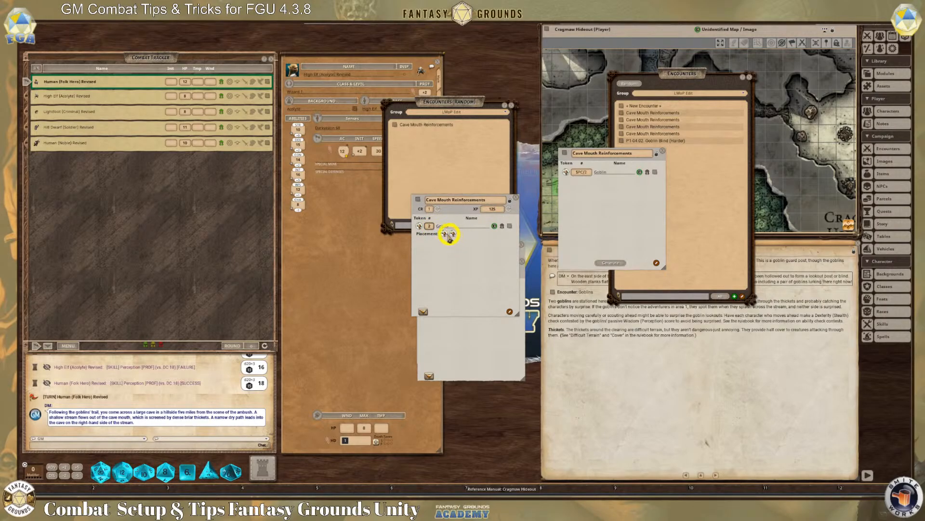
type("2")
left_click(515, 199)
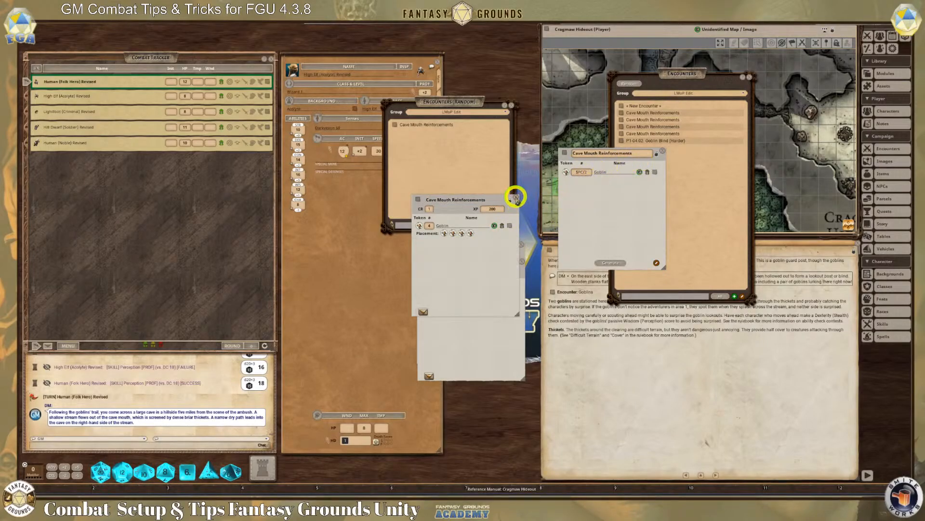
Step: Close the remaining generated Cave Mouth Reinforcements encounter windows
left_click(516, 198)
left_click(521, 244)
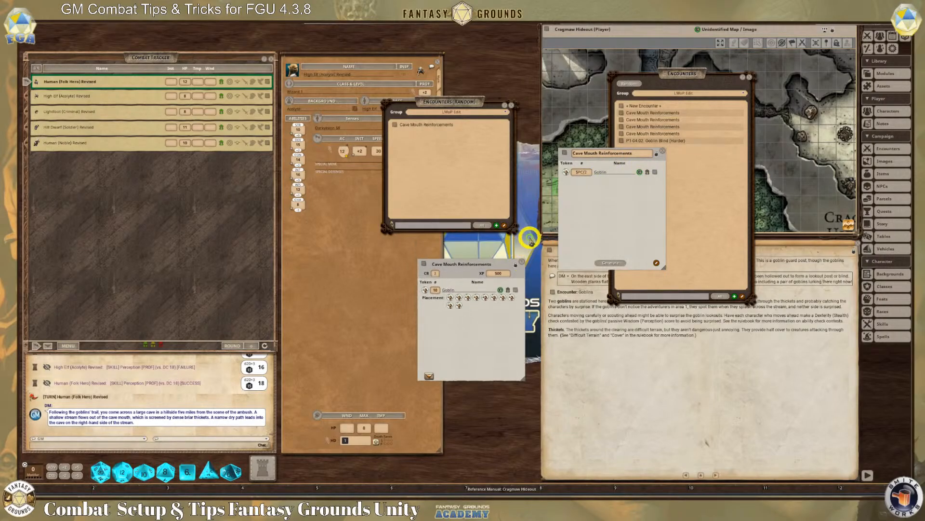
left_click(523, 262)
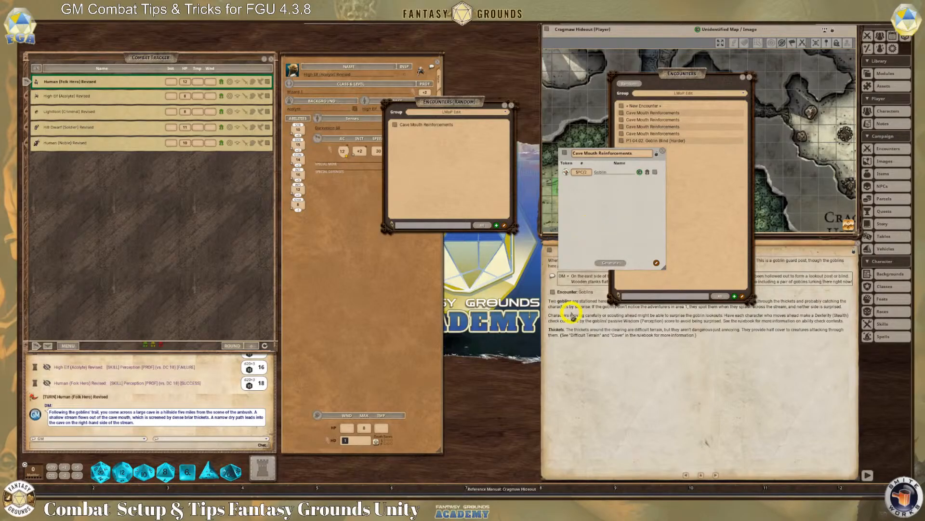
Step: Close the encounters list, move the random encounter over the map, and bring the Goblin Blind story page to the front
left_click(750, 79)
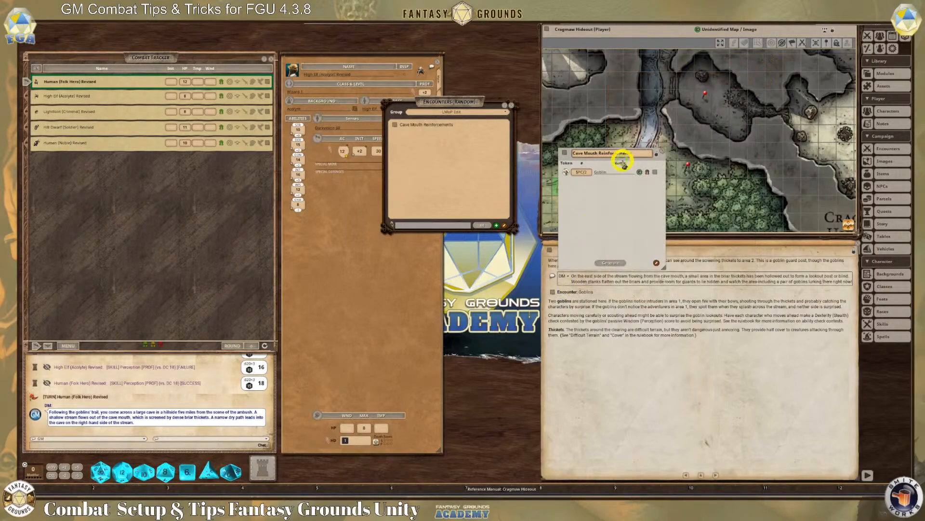
left_click_drag(636, 162, 792, 194)
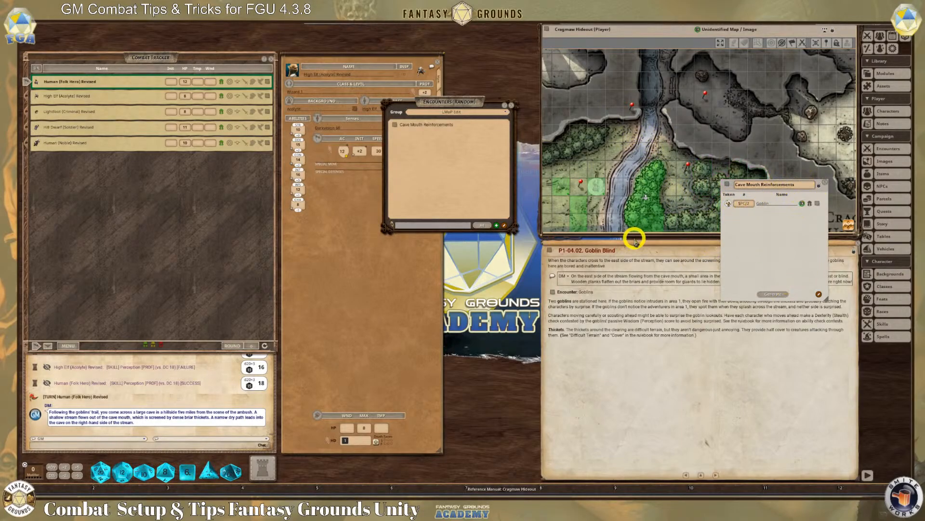
left_click(646, 243)
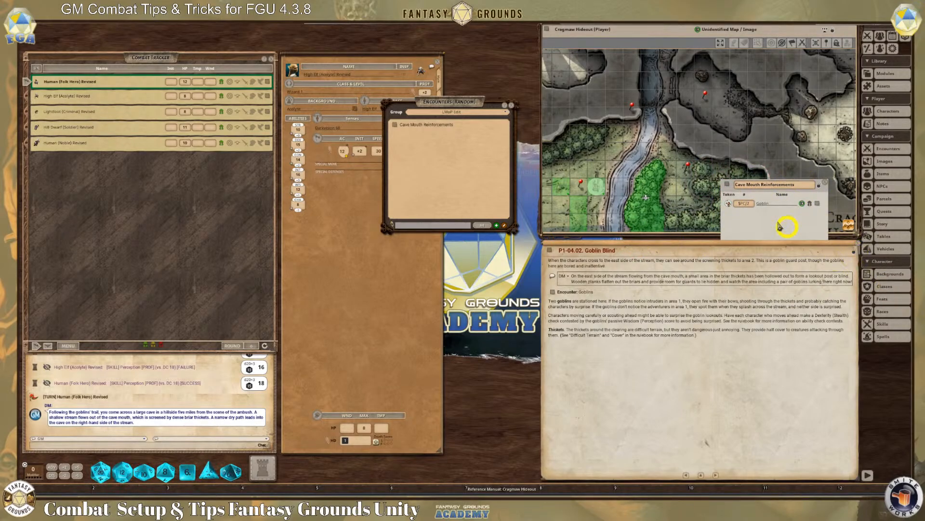
left_click(728, 185)
left_click_drag(727, 184, 553, 364)
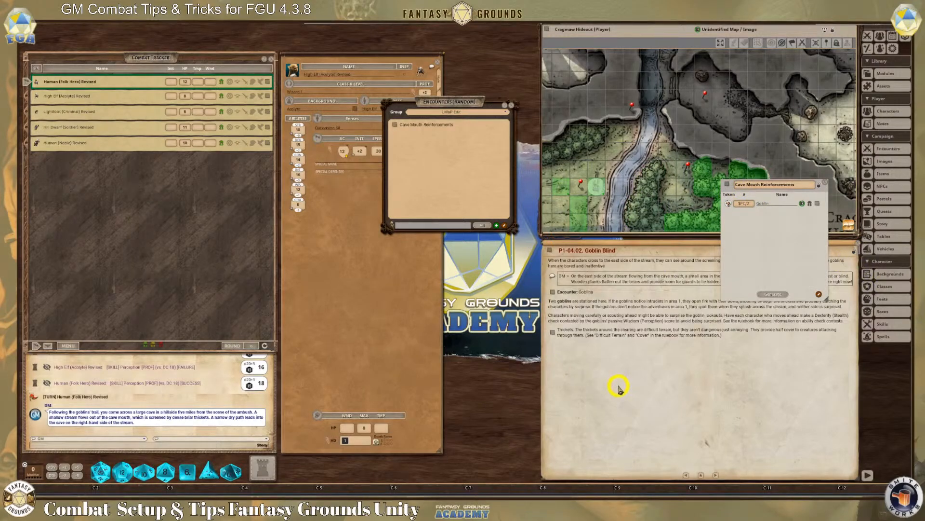
left_click(675, 354)
key("ctrl")
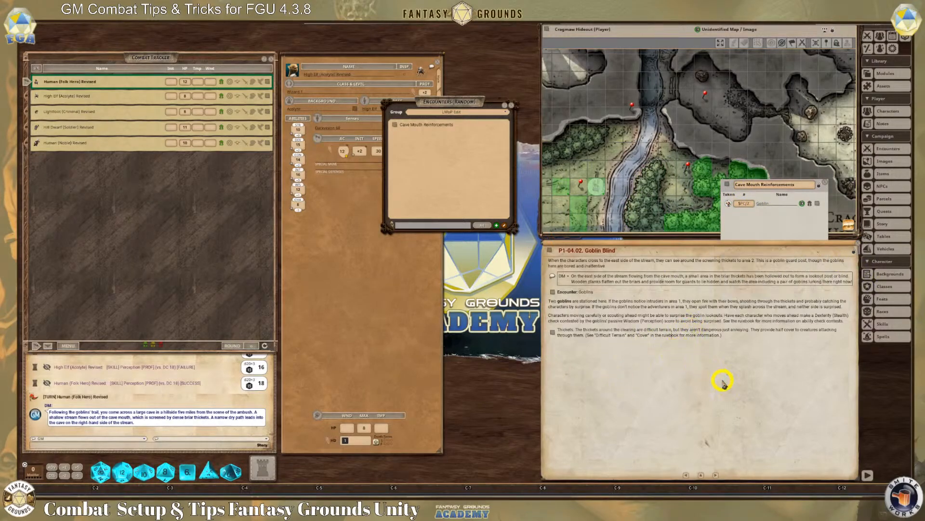
key("ctrl+z")
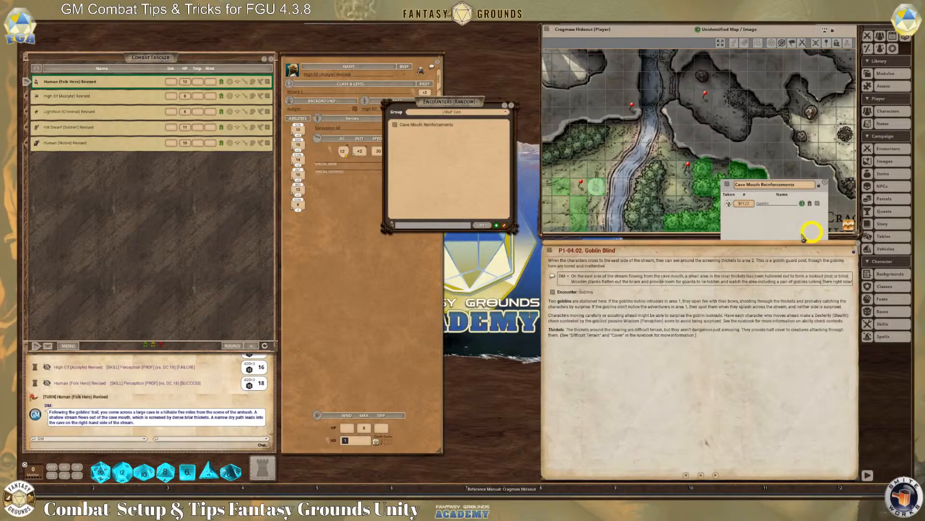
Step: Add an "Optional Encounter:" heading below the Thickets paragraph and link the Cave Mouth Reinforcements random encounter beneath it
left_click_drag(727, 184, 555, 352)
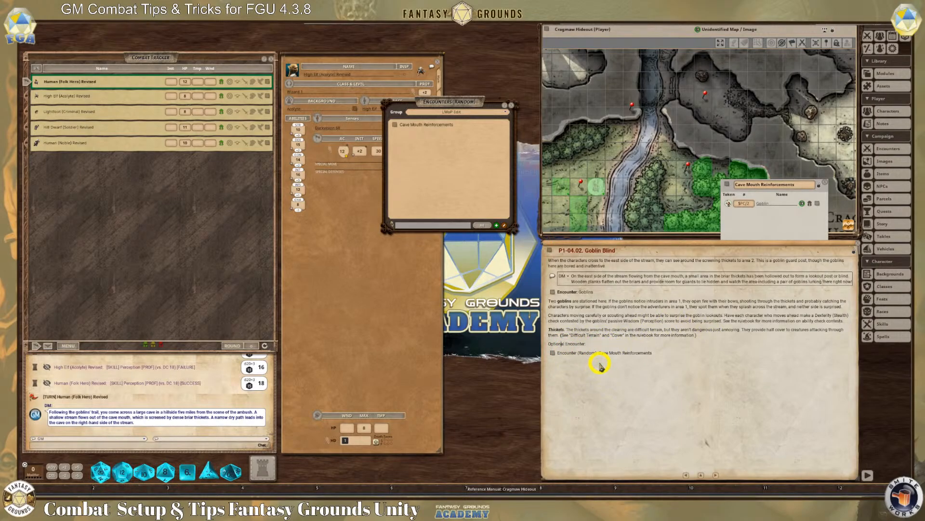
left_click_drag(588, 343, 534, 343)
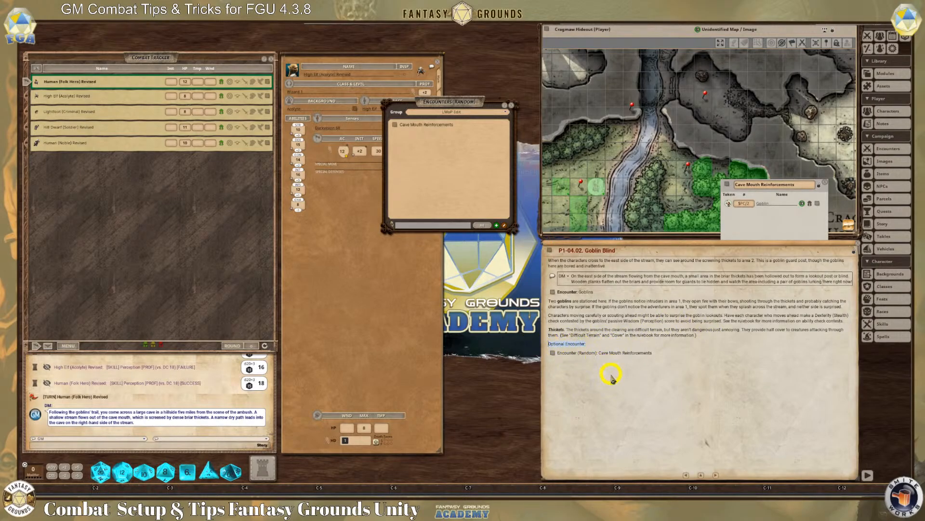
key("ctrl+1")
left_click(627, 380)
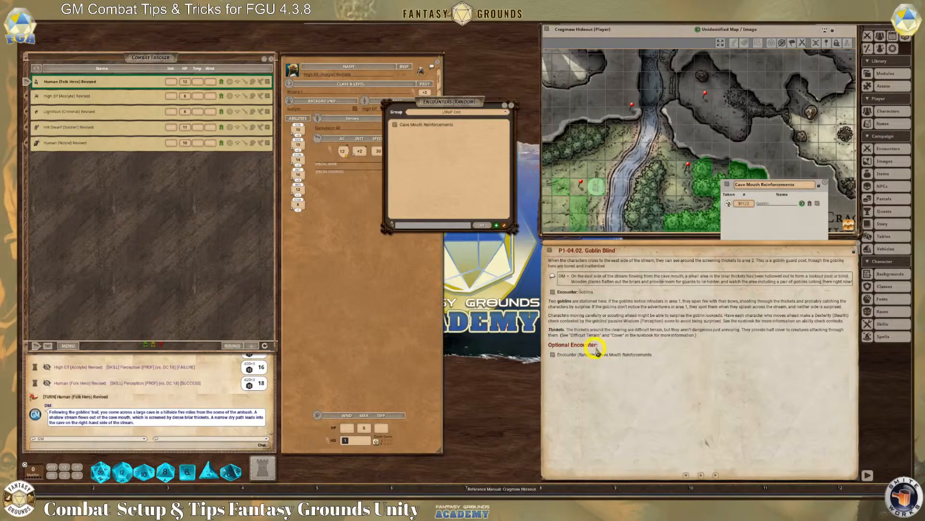
Step: Bold the "Encounter (Random):" label of the new link in the Goblin Blind story
left_click_drag(599, 359, 554, 355)
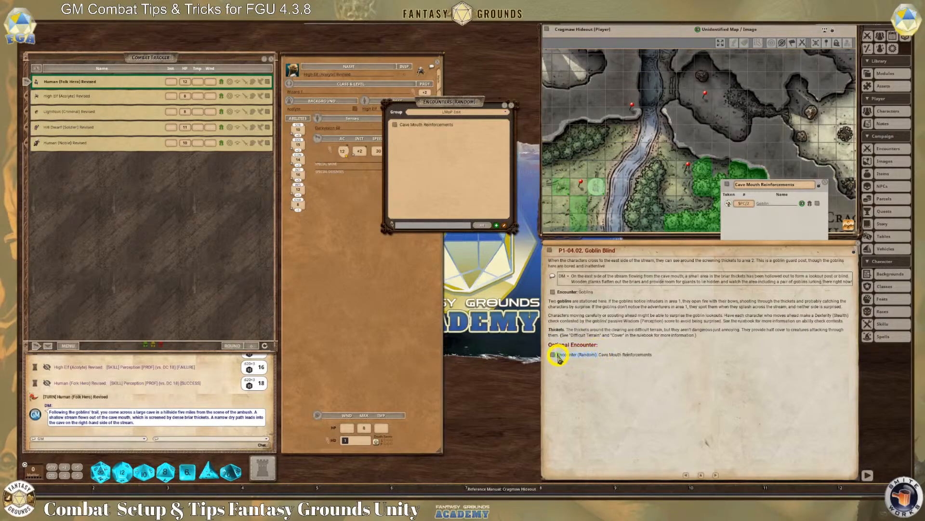
left_click(598, 399)
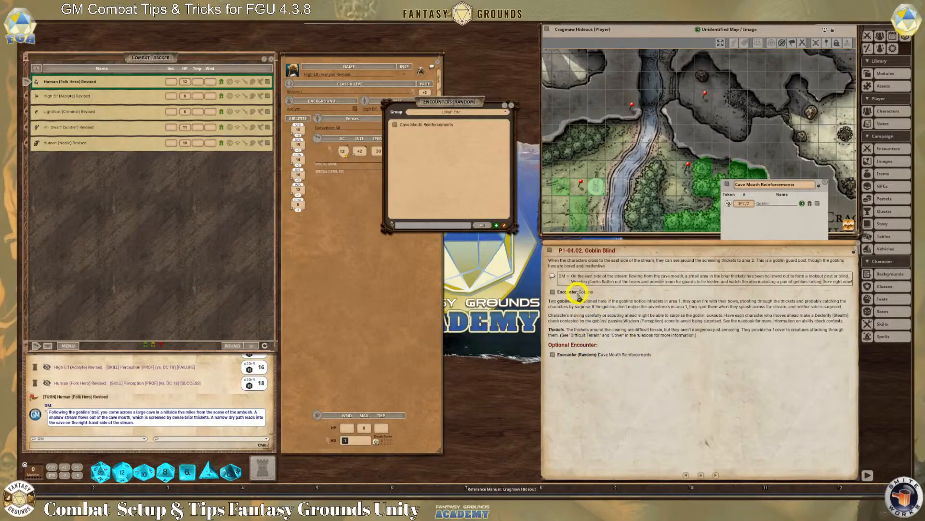
left_click_drag(677, 364, 596, 354)
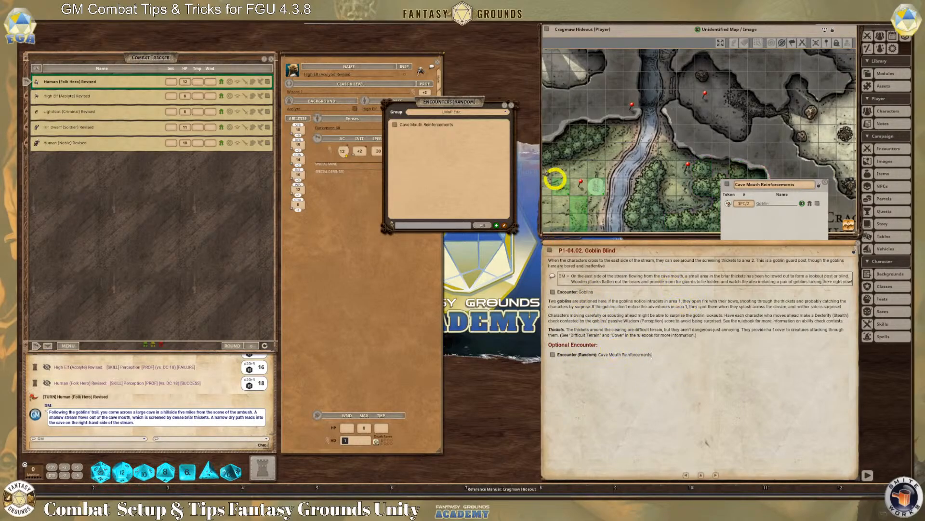
Step: Close the random encounters list and the Cave Mouth Reinforcements random encounter
left_click(509, 106)
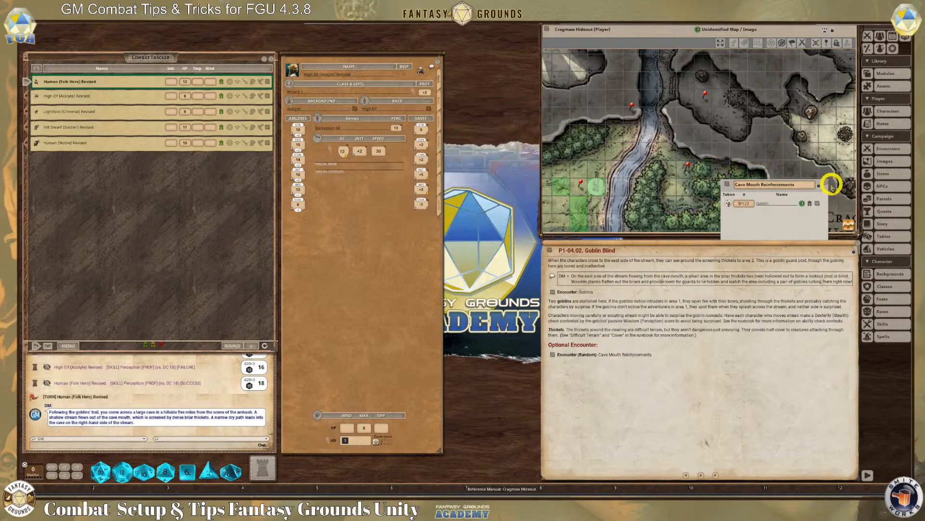
left_click(825, 182)
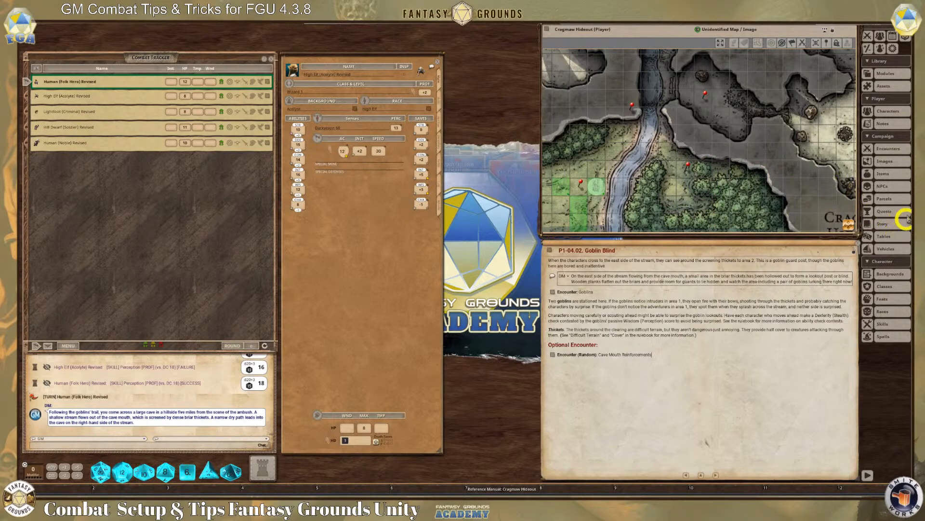
left_click(903, 193)
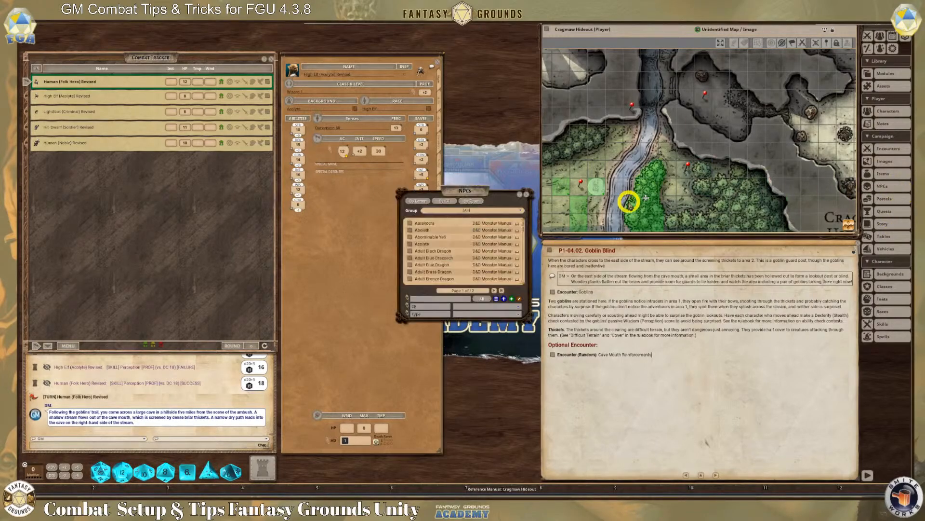
left_click_drag(486, 192, 549, 200)
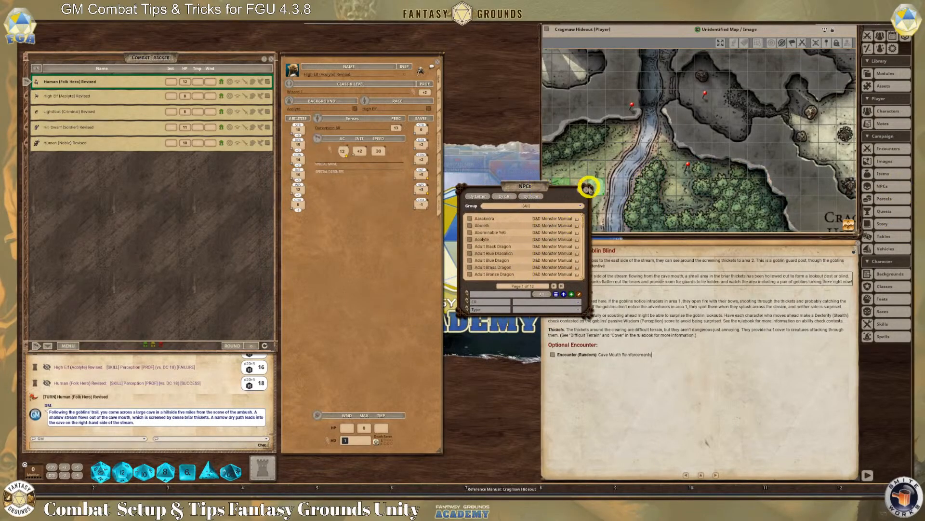
left_click(586, 190)
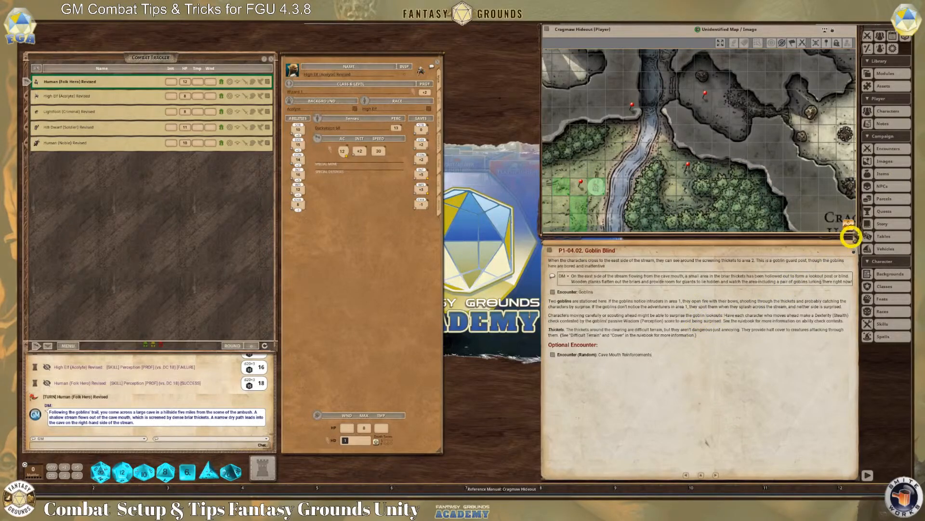
Step: Open the blank < New Encounter > record and add the goblin from P1-04.02. Goblin Blind (Harder) to it
left_click(892, 151)
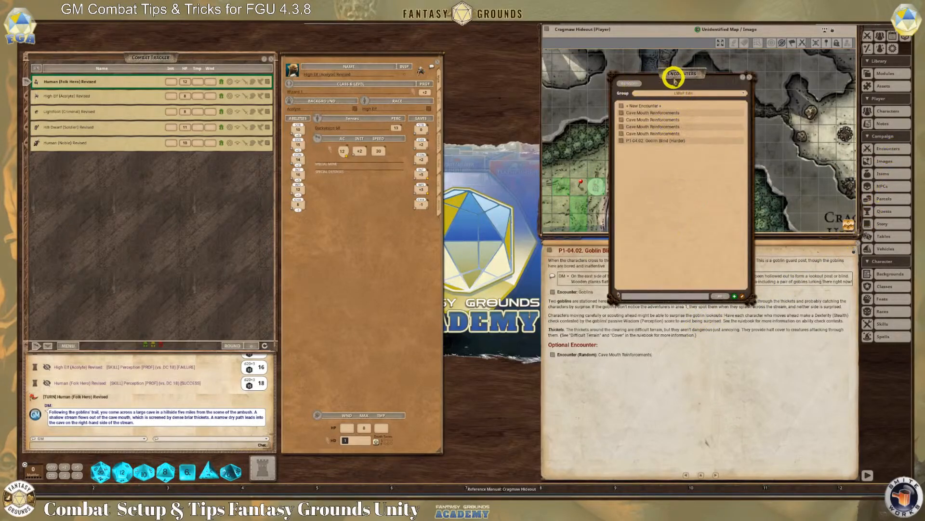
left_click_drag(674, 76, 597, 131)
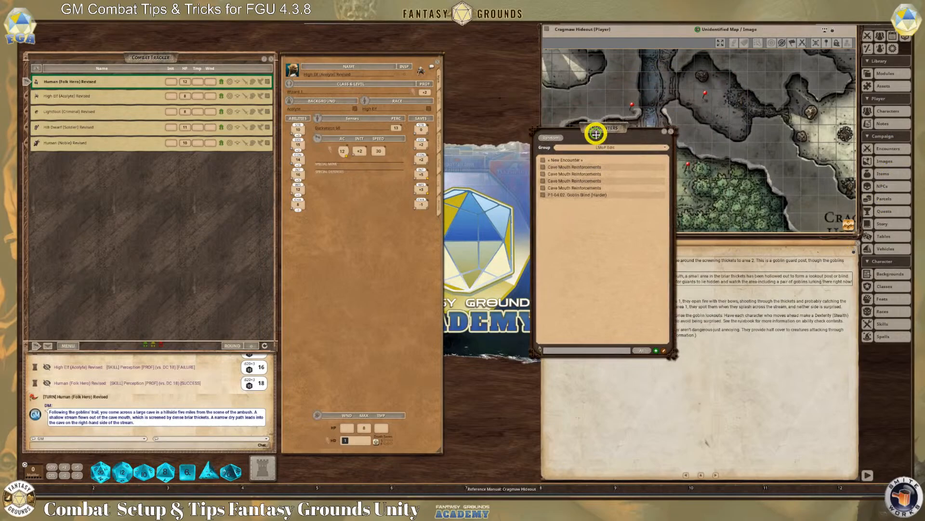
left_click(552, 162)
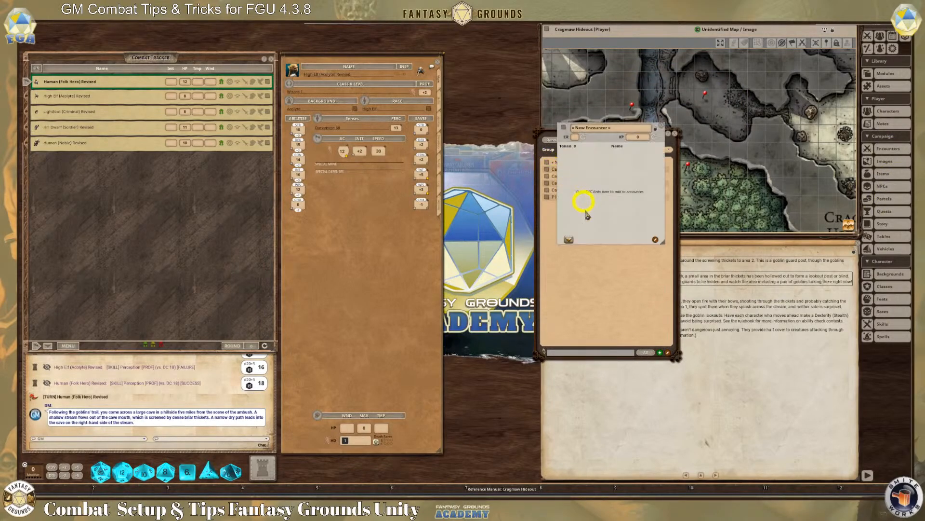
left_click_drag(603, 160, 736, 186)
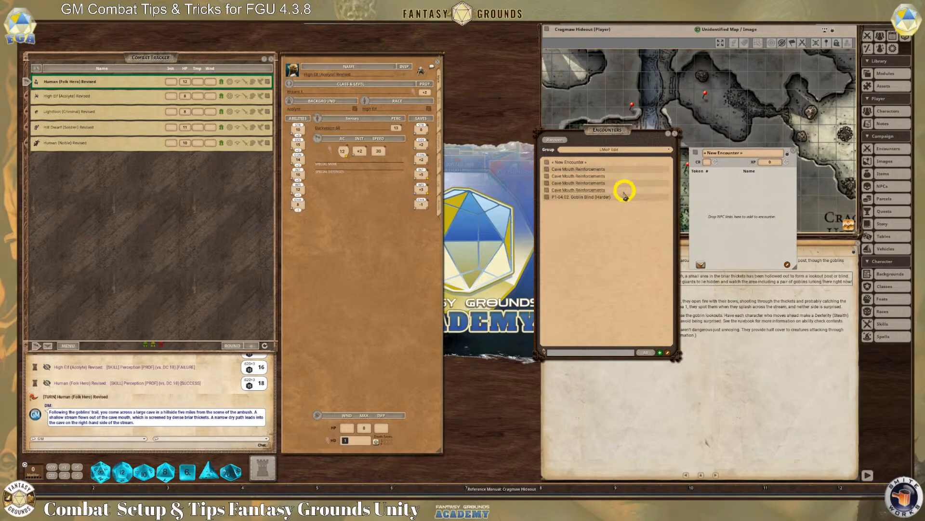
left_click(547, 197)
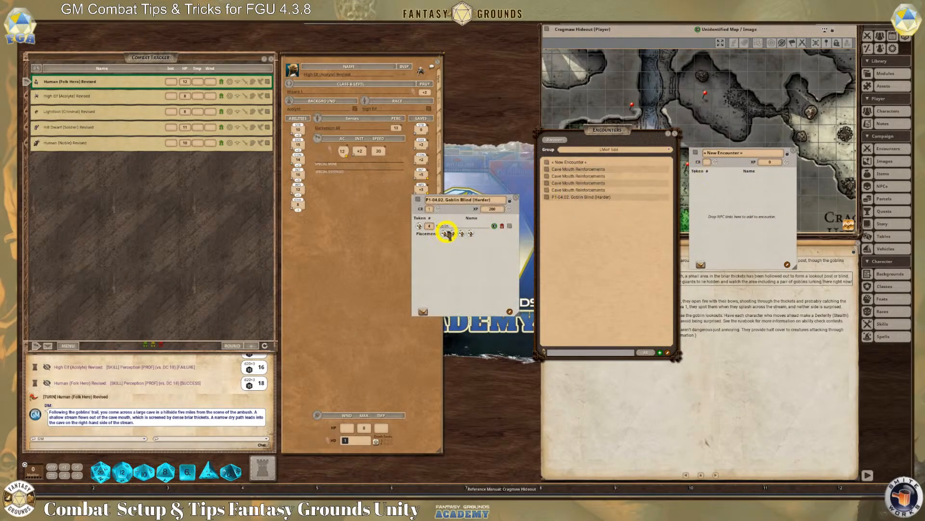
left_click_drag(494, 226, 740, 202)
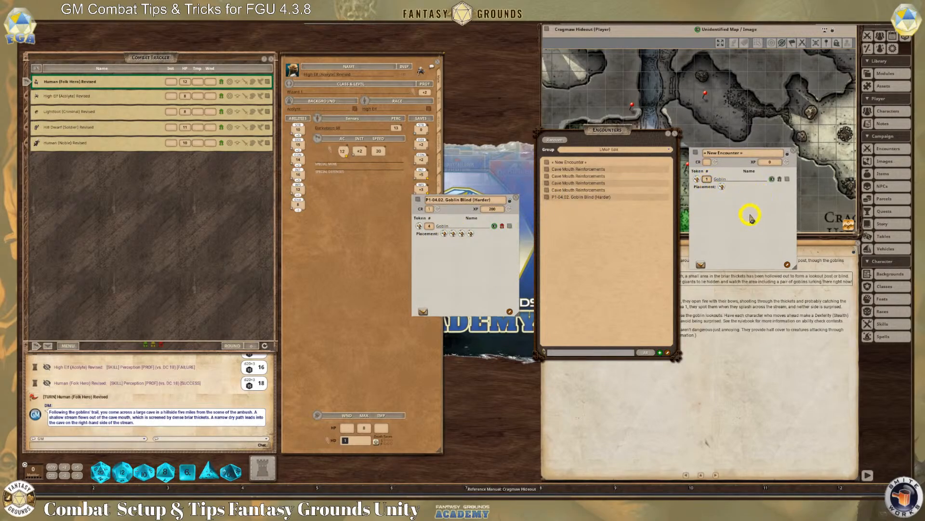
Step: Set the new encounter's goblin count to 2 and name the encounter Reinforcements
left_click(734, 153)
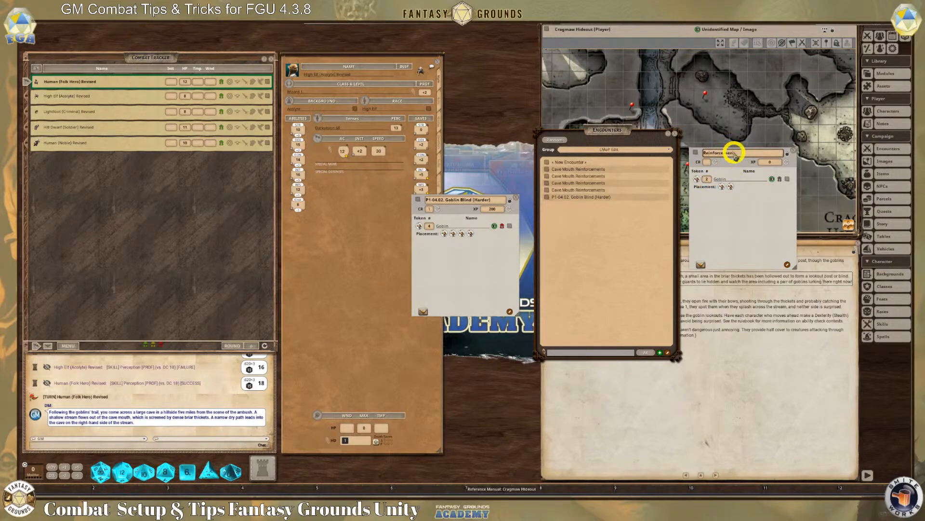
type("Reinforcements")
left_click(755, 186)
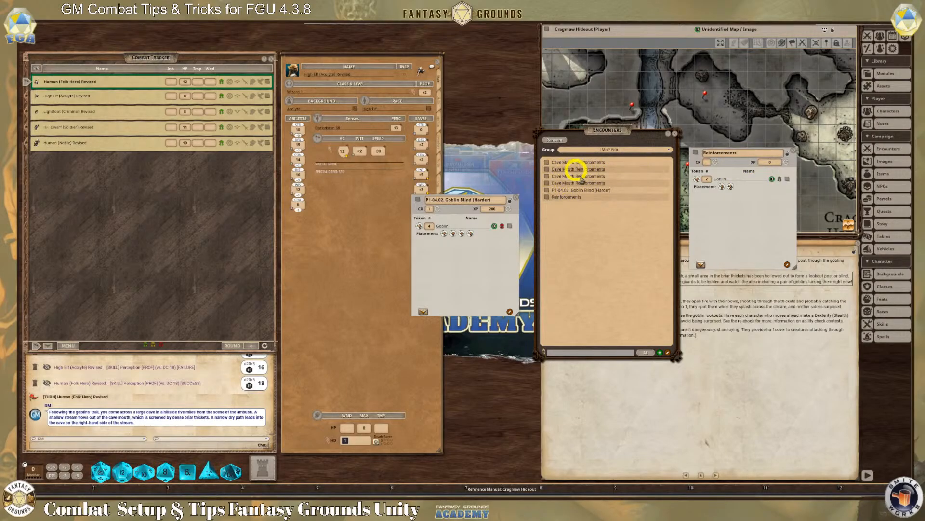
Step: Check the goblin counts of the Cave Mouth Reinforcements encounters, and close them with the Goblin Blind (Harder) and Reinforcements records
left_click(545, 163)
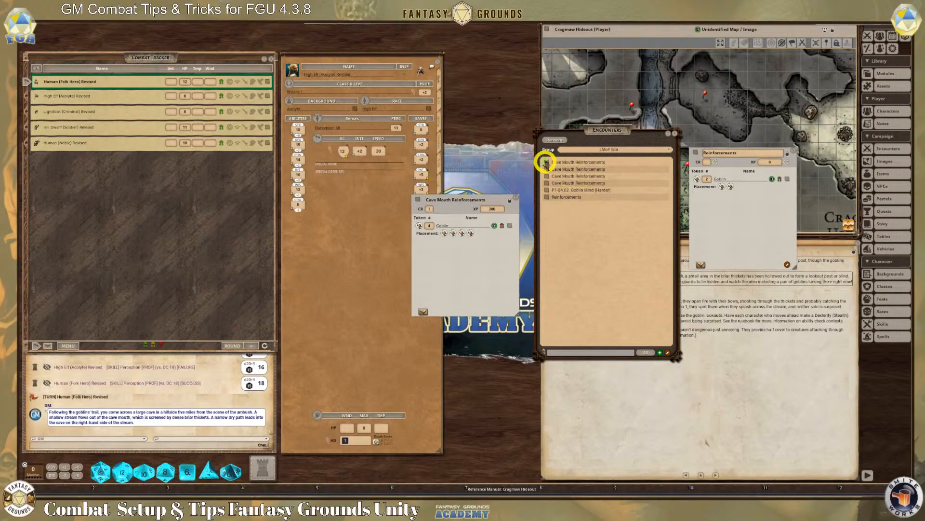
left_click(548, 176)
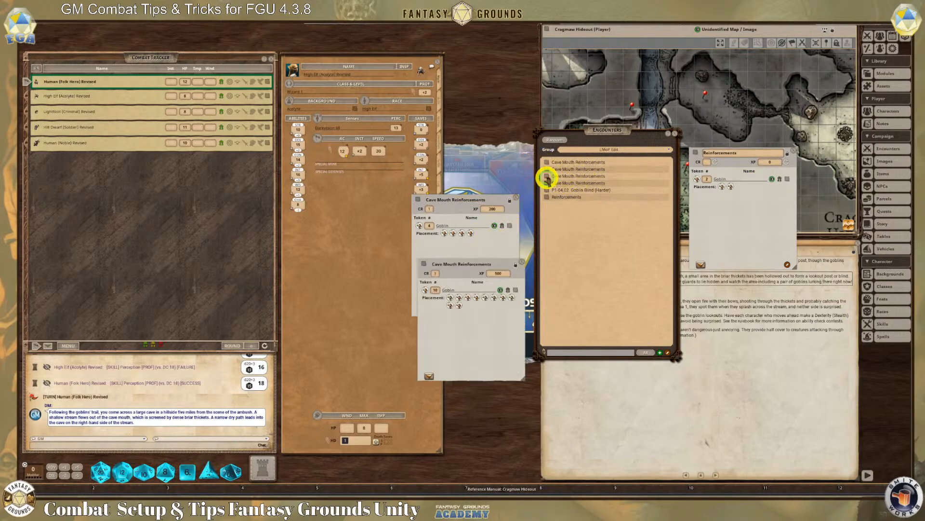
left_click(522, 262)
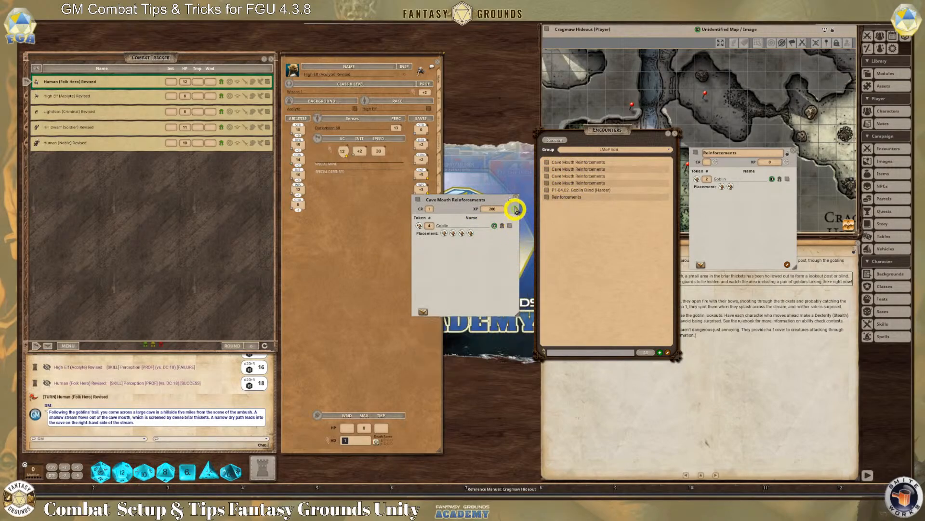
left_click(510, 199)
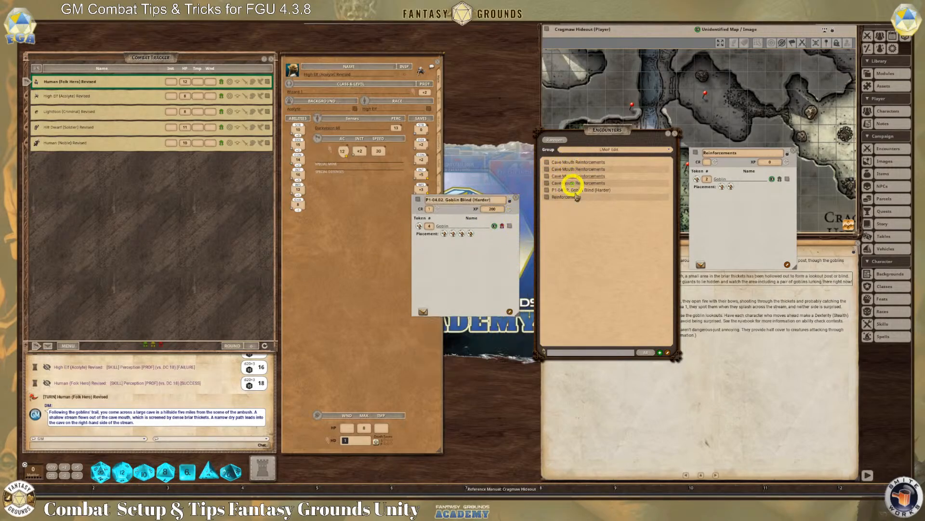
left_click(516, 198)
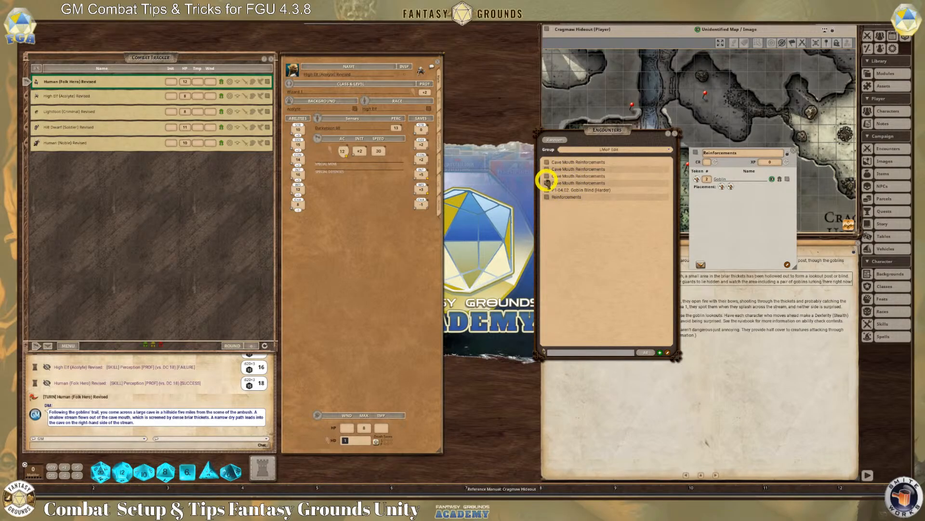
left_click(796, 150)
left_click(798, 149)
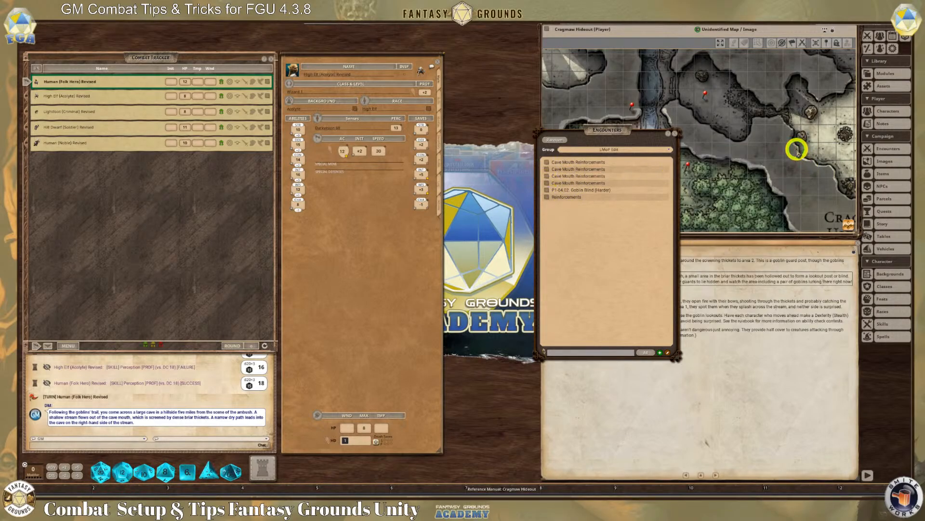
Step: Rename the four-goblin Cave Mouth Reinforcements encounter as Cave Mouth Reinforcements x4 and close it
left_click(546, 163)
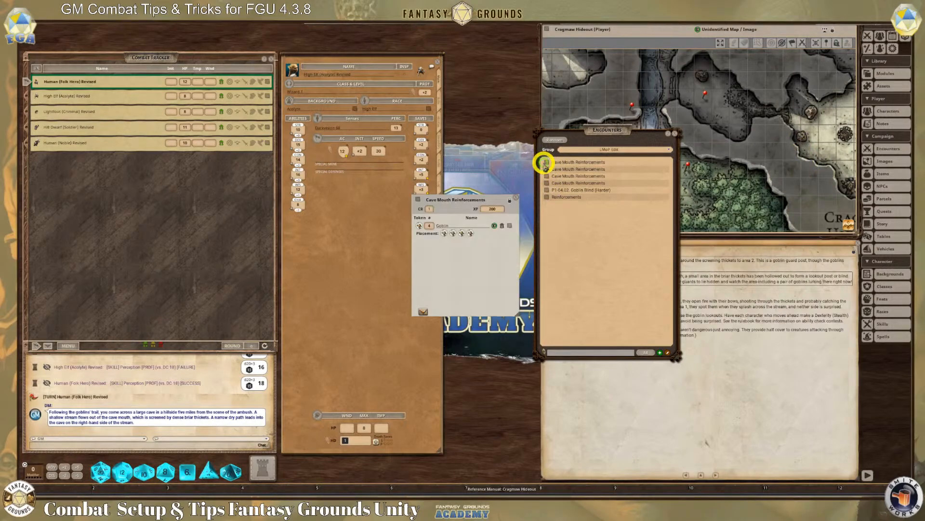
left_click(517, 199)
left_click(570, 162)
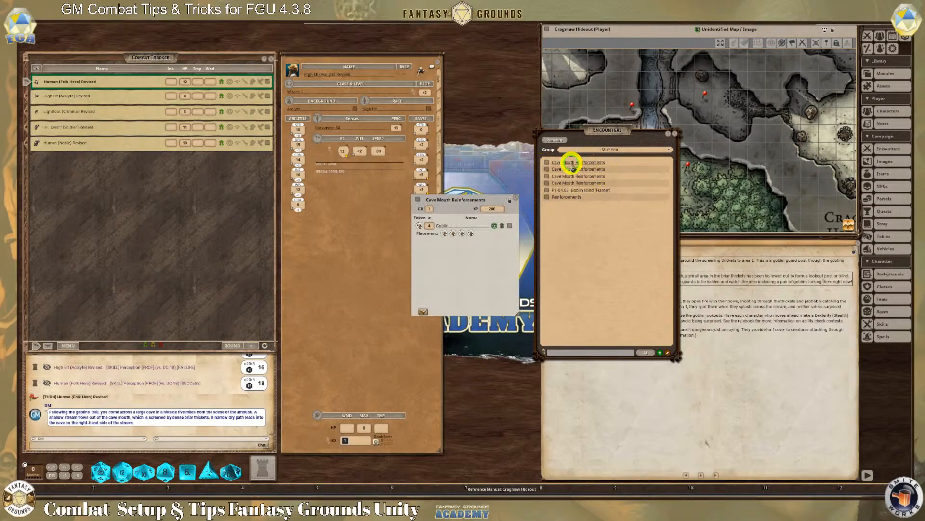
left_click(509, 200)
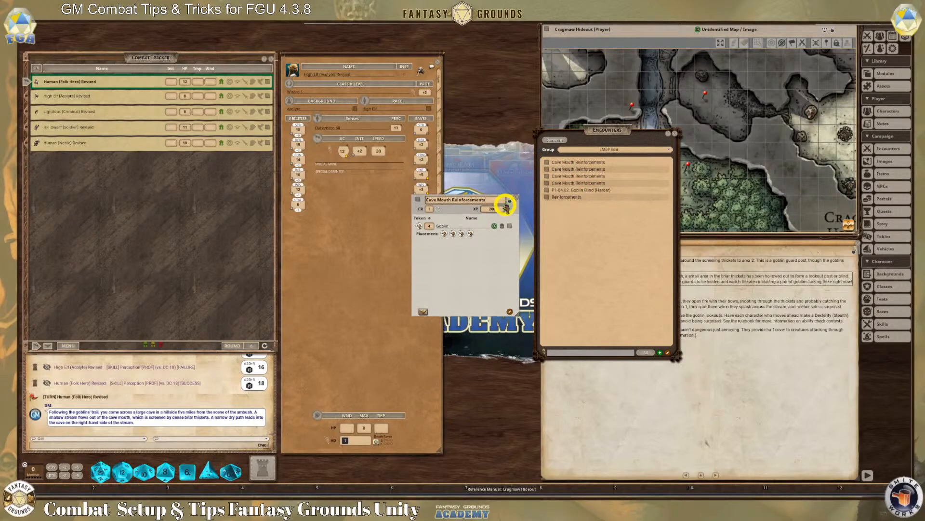
type("4")
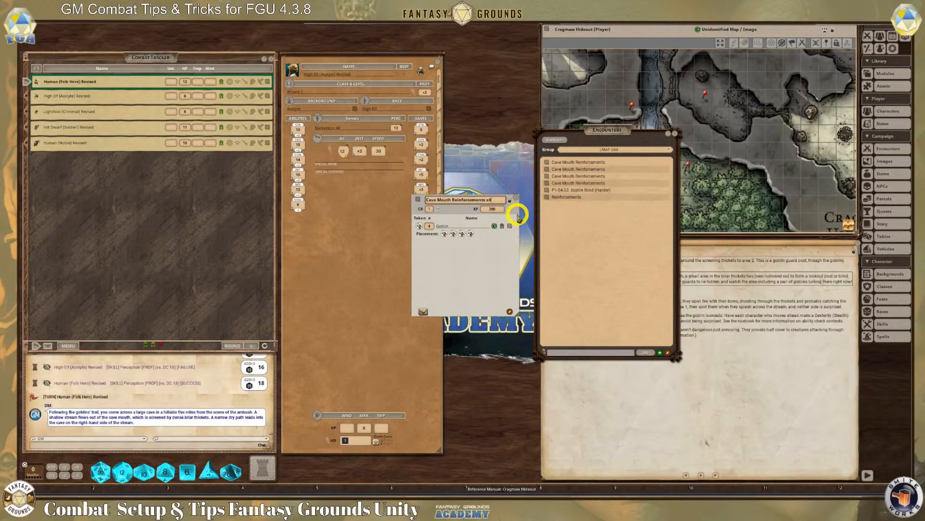
left_click(517, 197)
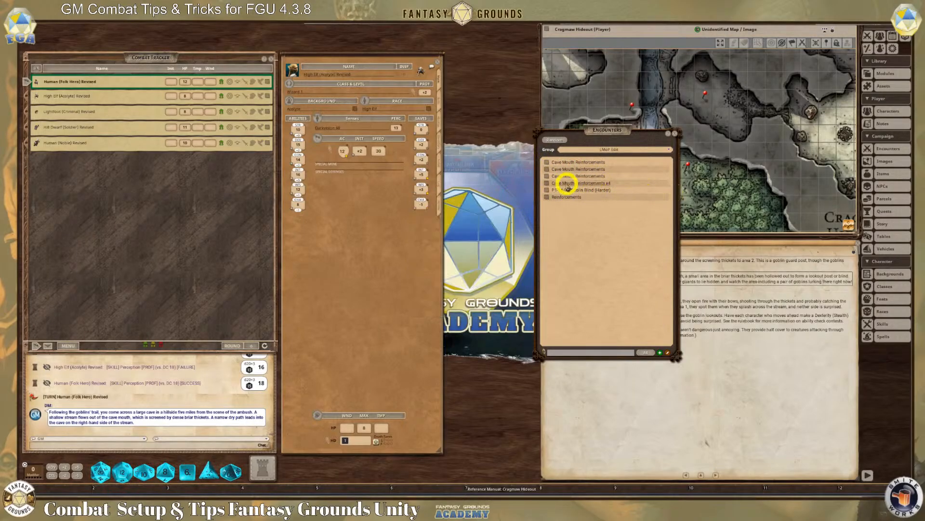
Step: Rename the two-goblin Cave Mouth Reinforcements encounter as Cave Mouth Reinforcements x0.5, lock it and close it
left_click(547, 176)
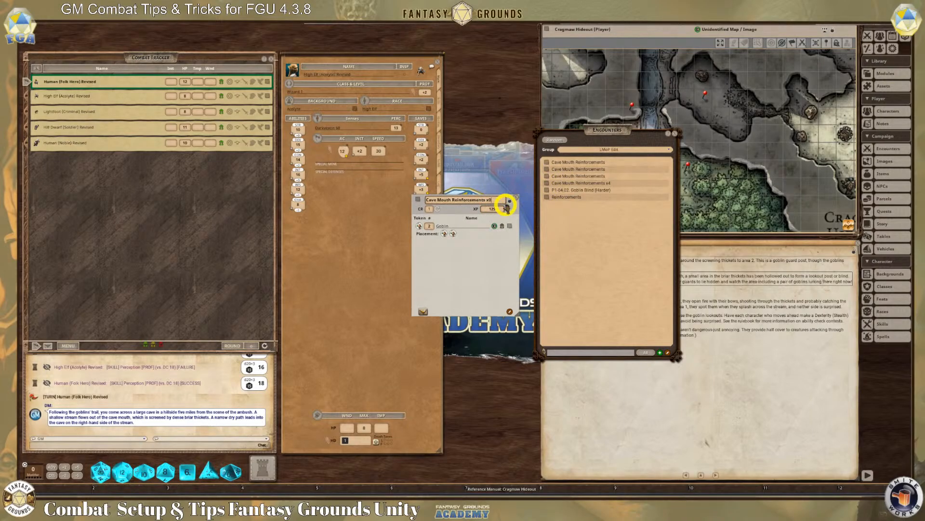
type("5")
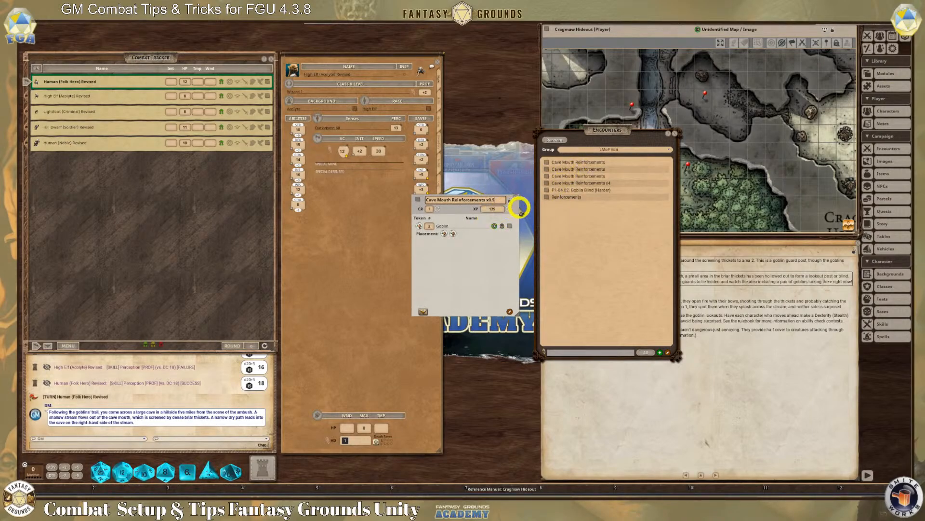
left_click(510, 200)
left_click(514, 198)
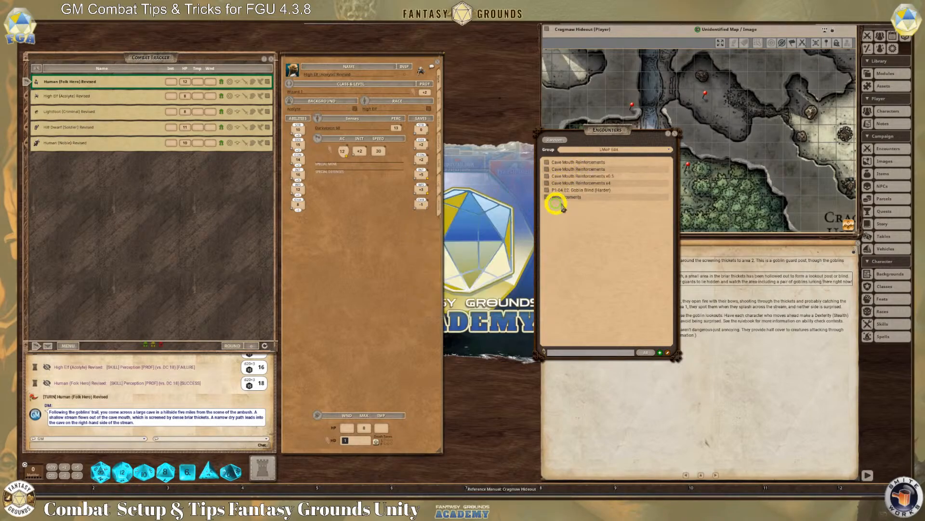
Step: Rename the ten-goblin Cave Mouth Reinforcements encounter as Cave Mouth Reinforcements x2 and close it
left_click(554, 170)
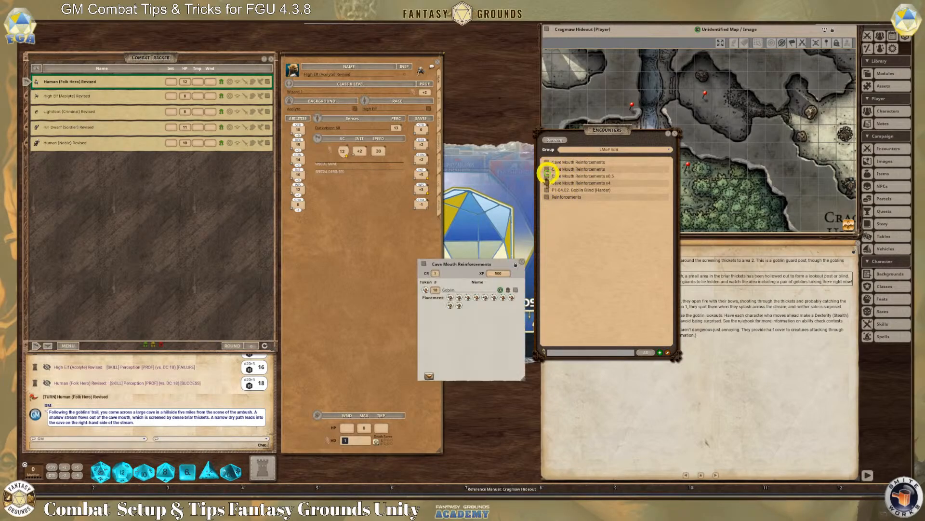
left_click(516, 270)
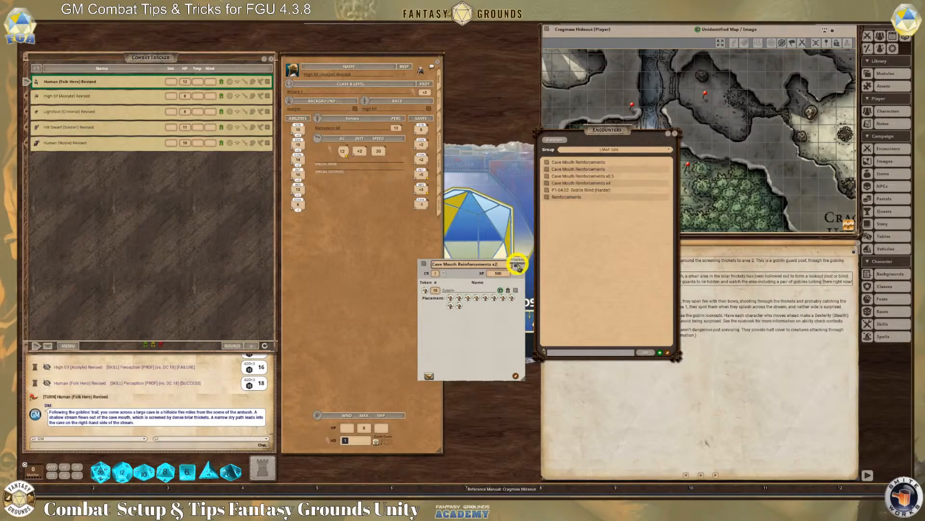
left_click(522, 262)
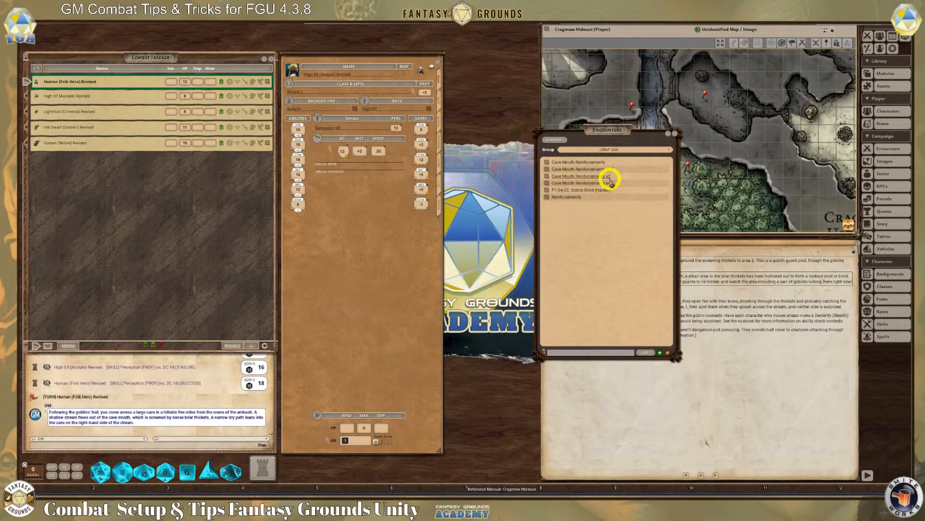
Step: Close the encounters list, open the Goblins encounter linked in the Goblin Blind story and place it over the story text
left_click(675, 133)
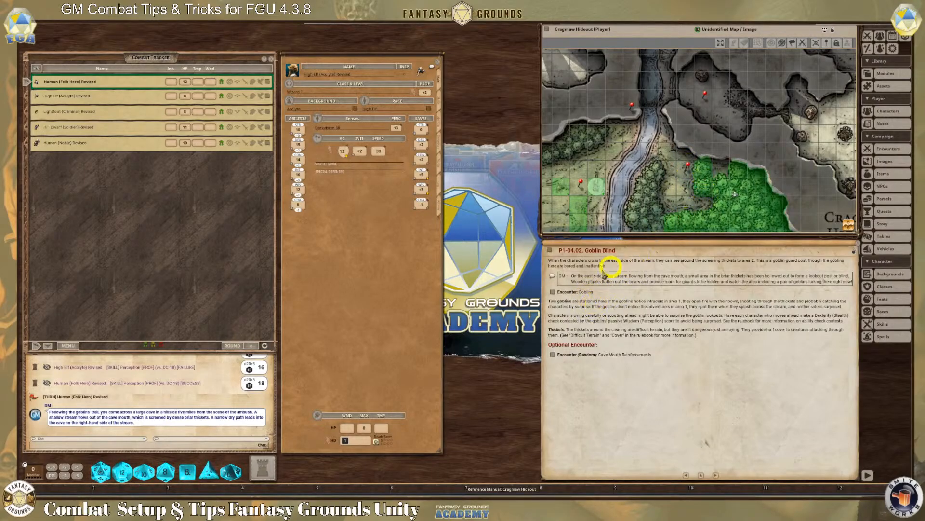
left_click(552, 291)
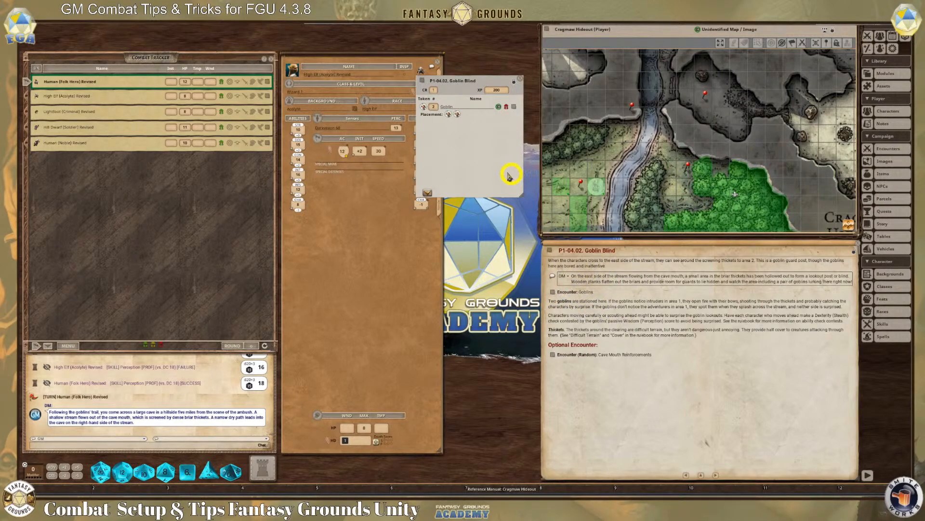
left_click_drag(497, 166, 631, 344)
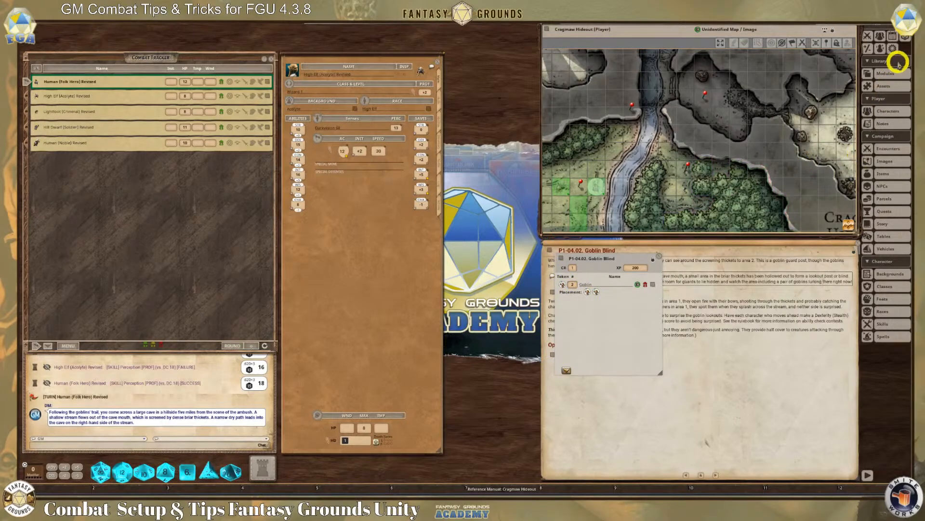
Step: Open and enlarge the campaign options, check the goblin's hit points in its record, and set Combat: NPC hit points to Random
left_click(896, 48)
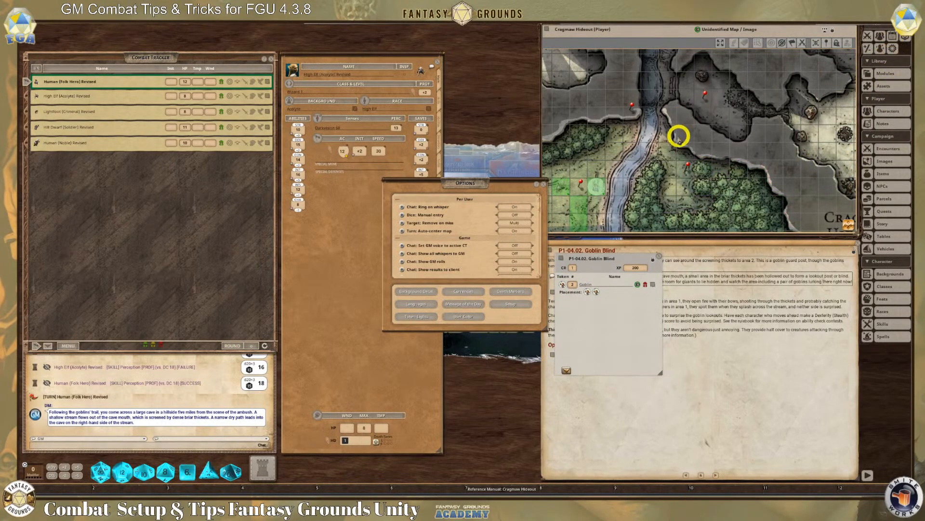
left_click_drag(450, 186, 431, 72)
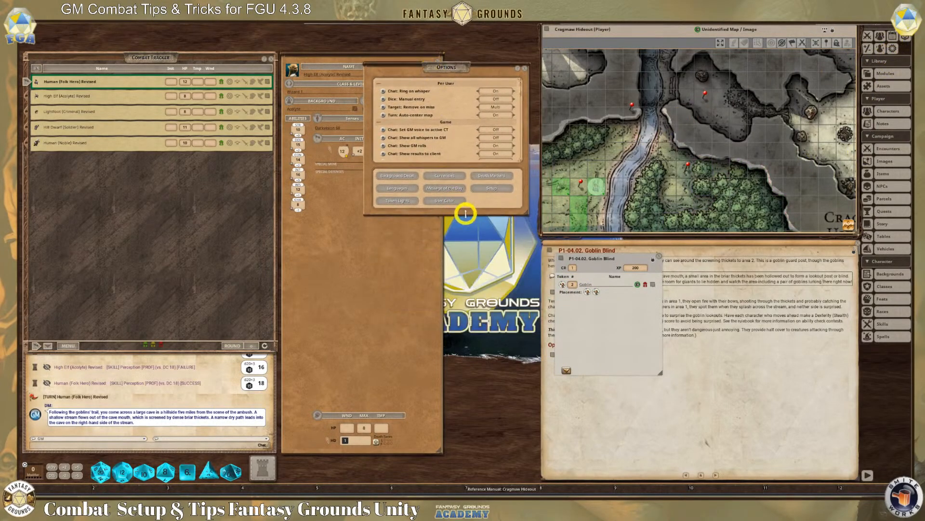
left_click_drag(463, 210, 439, 429)
scroll(467, 262, "down", 5)
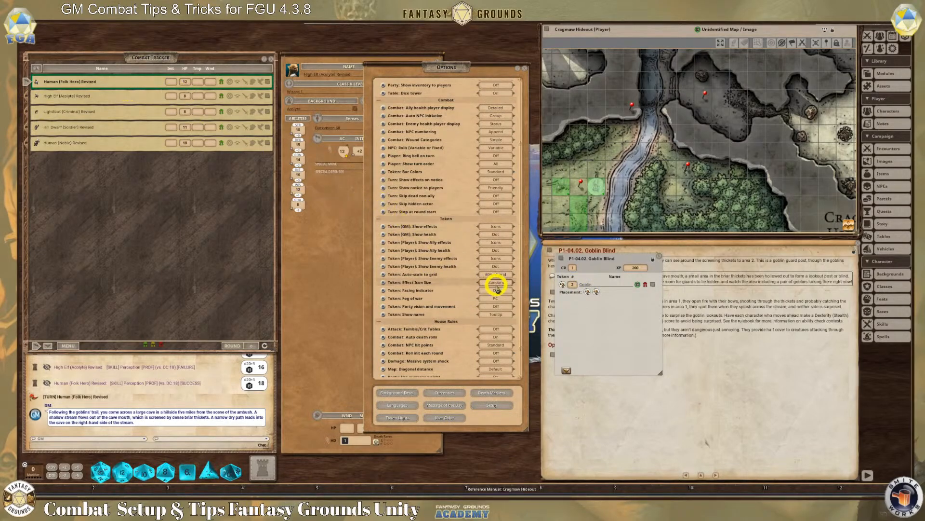
scroll(450, 286, "down", 2)
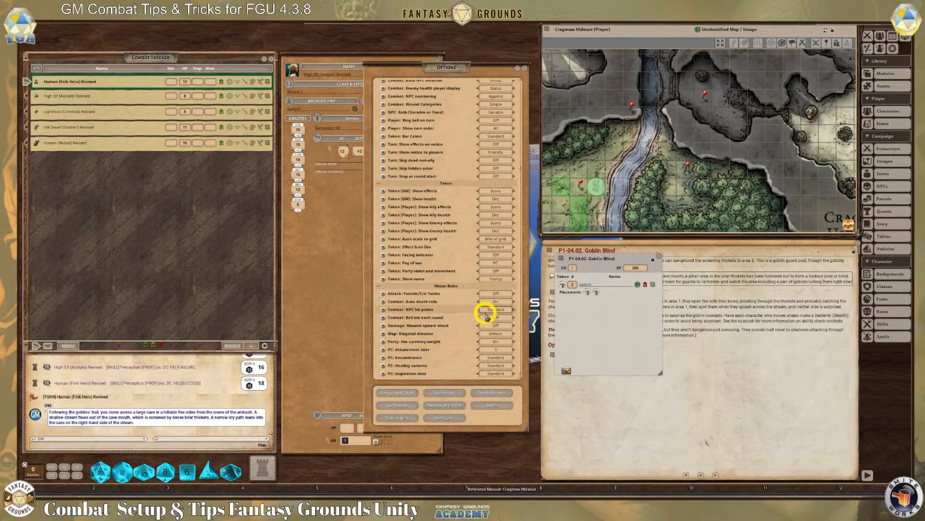
left_click(654, 285)
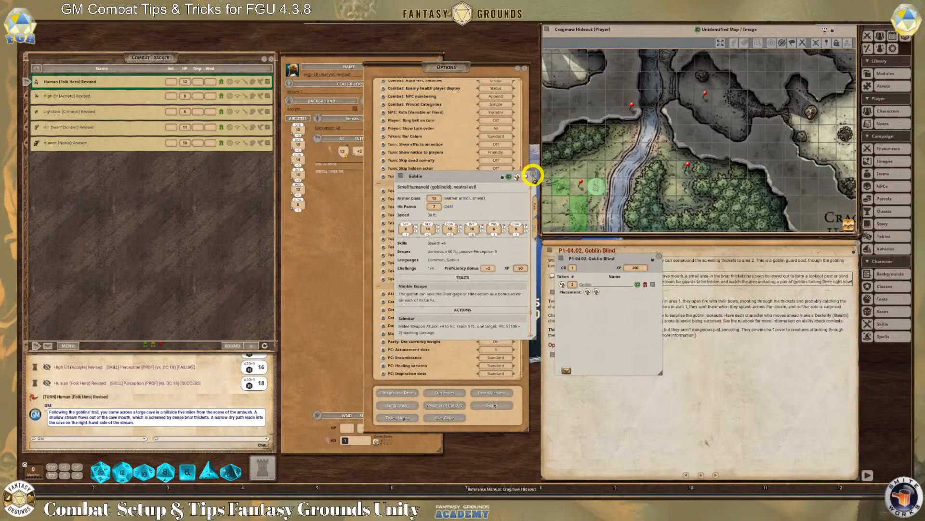
left_click(533, 175)
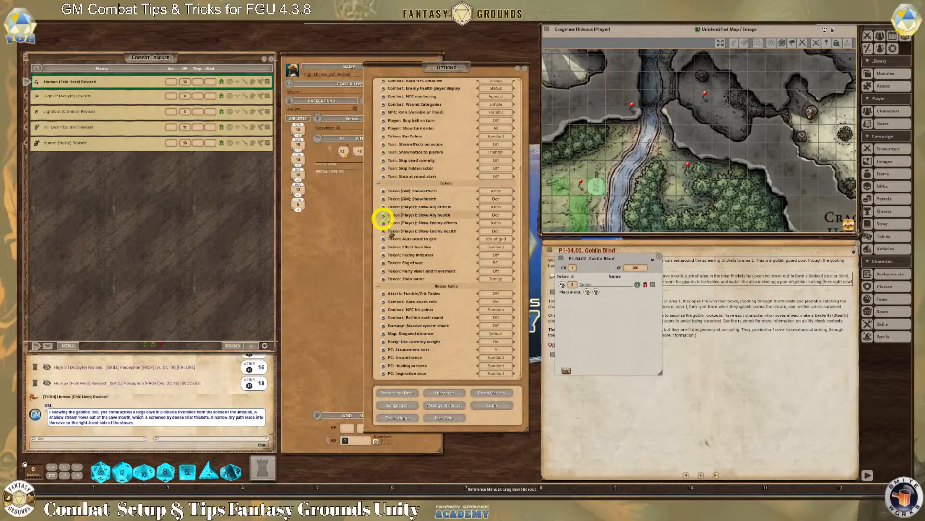
left_click(517, 308)
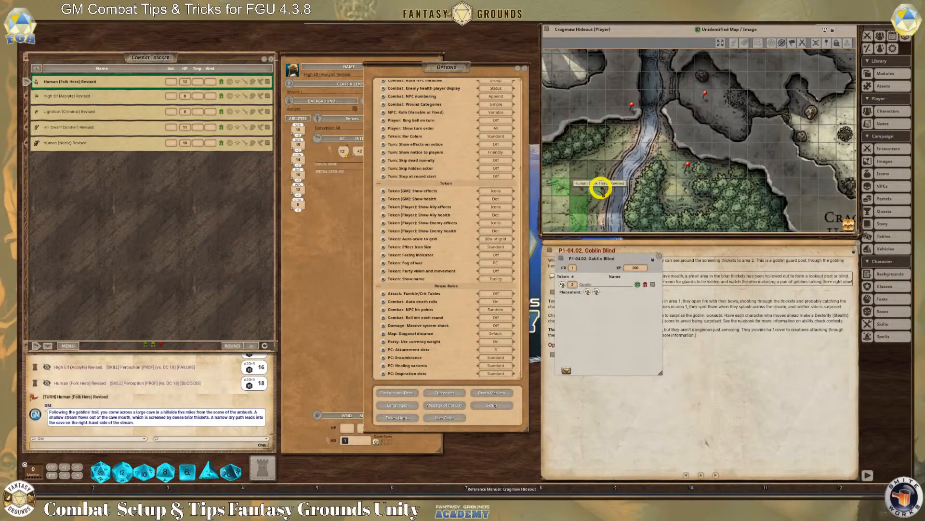
Step: Set Map: Diagonal distance to 1.5x, and plot and clear a waypoint route from the Human (Folk Hero) token across the stream
left_click_drag(600, 189, 617, 150)
scroll(617, 144, "up", 3)
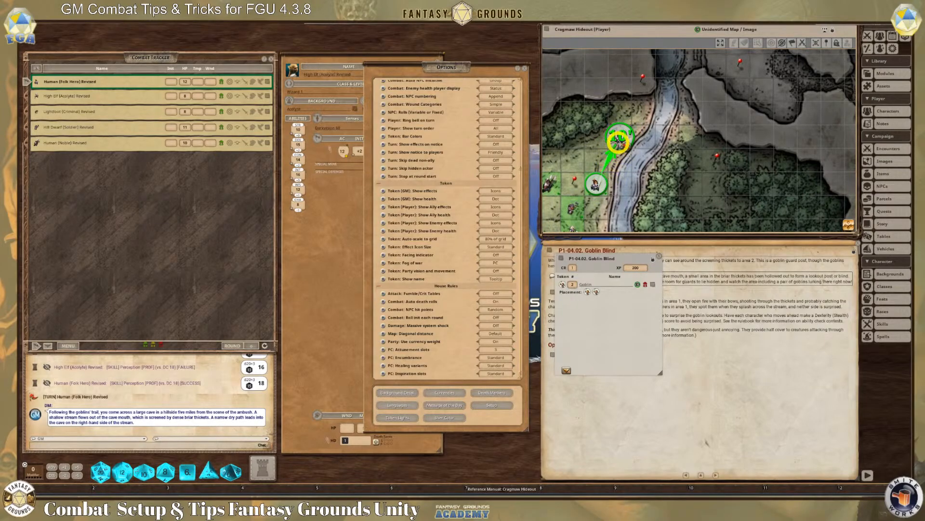
left_click_drag(620, 148, 702, 138)
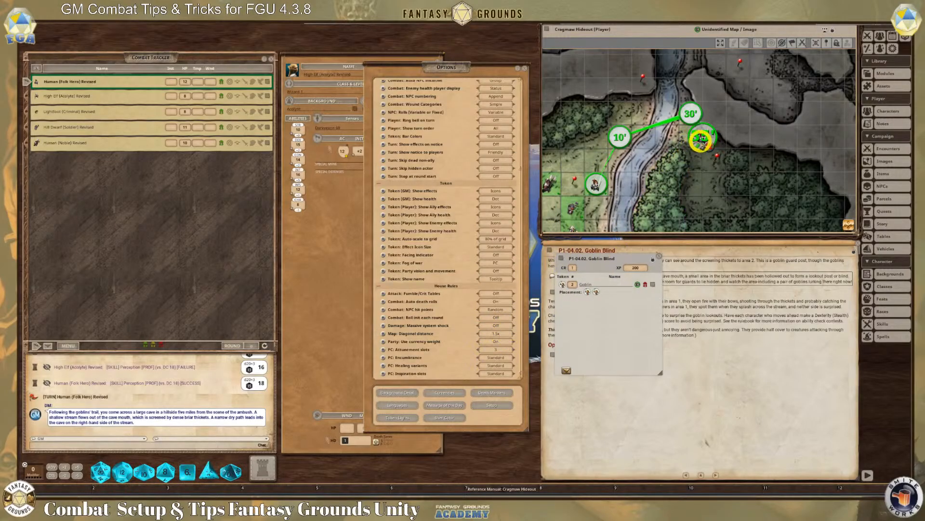
mouse_move(701, 140)
left_mouse_down()
mouse_move(701, 112)
mouse_move(710, 146)
left_mouse_up()
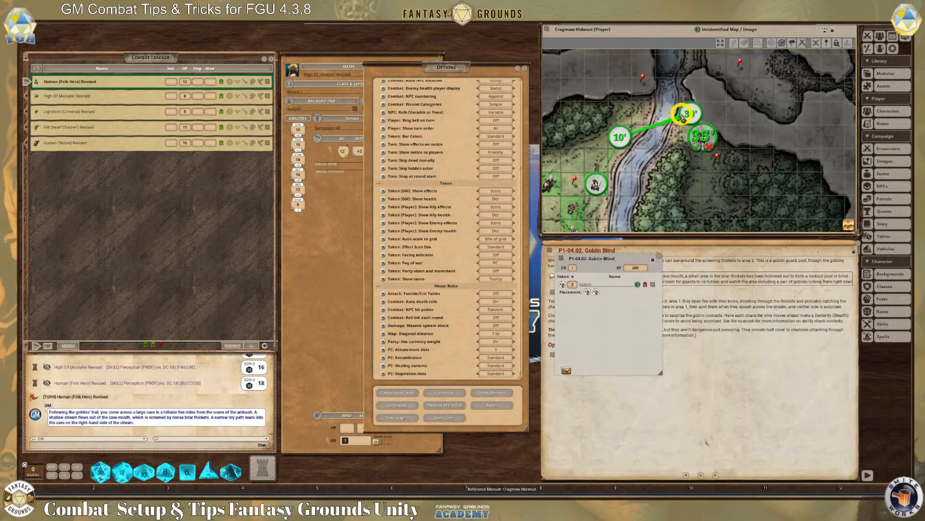
left_click_drag(683, 118, 694, 119)
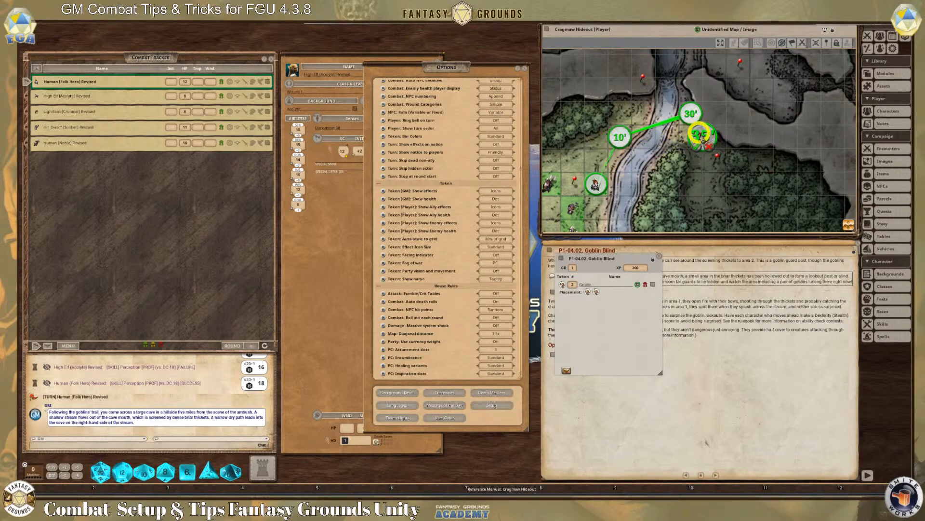
left_click(710, 147)
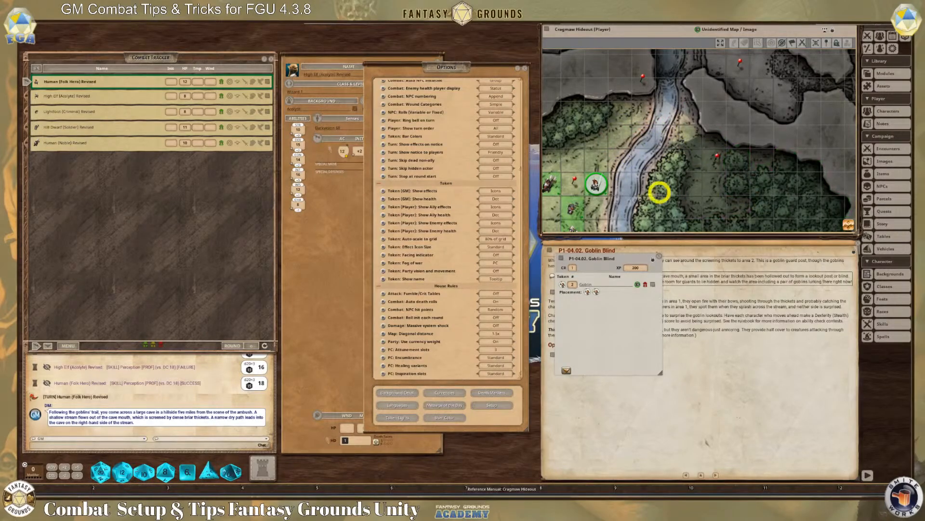
Step: Shift the Human (Folk Hero) token slightly north, and plot and clear a route from it across the stream
mouse_move(596, 185)
left_mouse_down()
mouse_move(596, 155)
mouse_move(595, 174)
left_mouse_up()
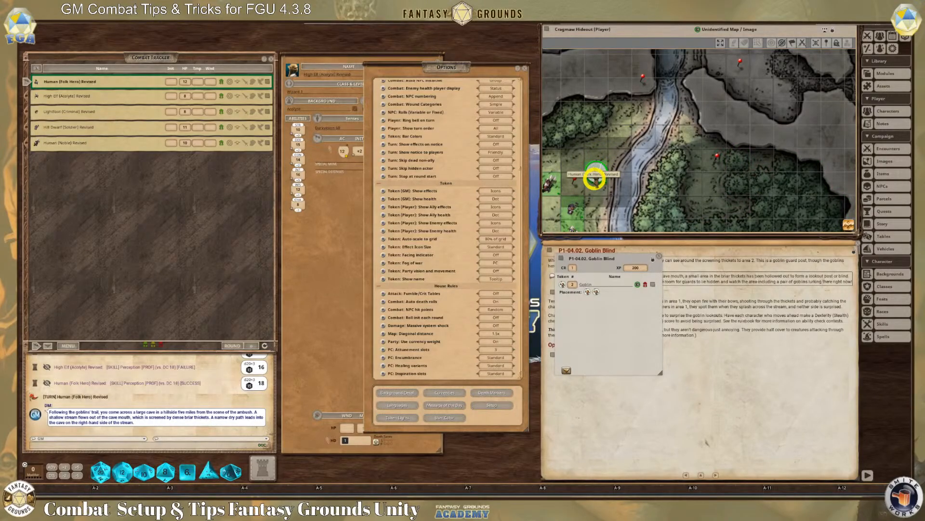
left_click_drag(595, 179, 702, 136)
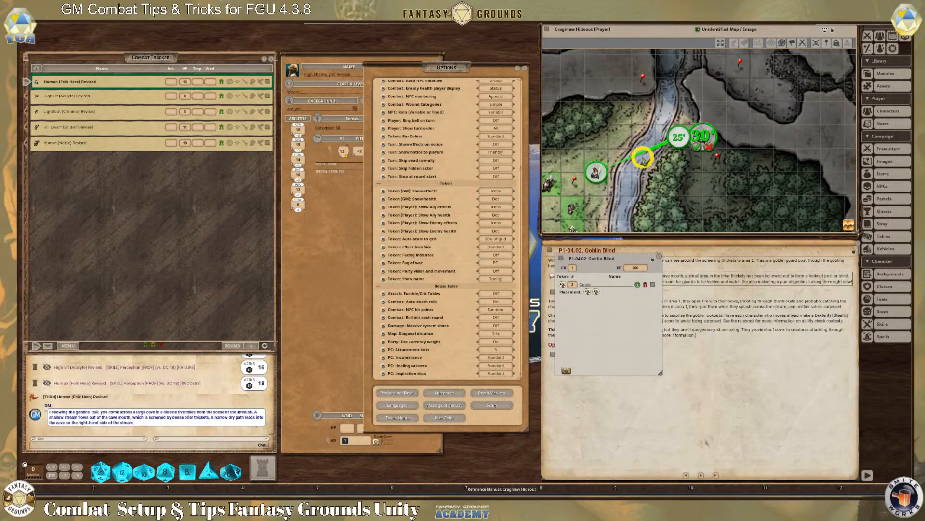
left_click(711, 147)
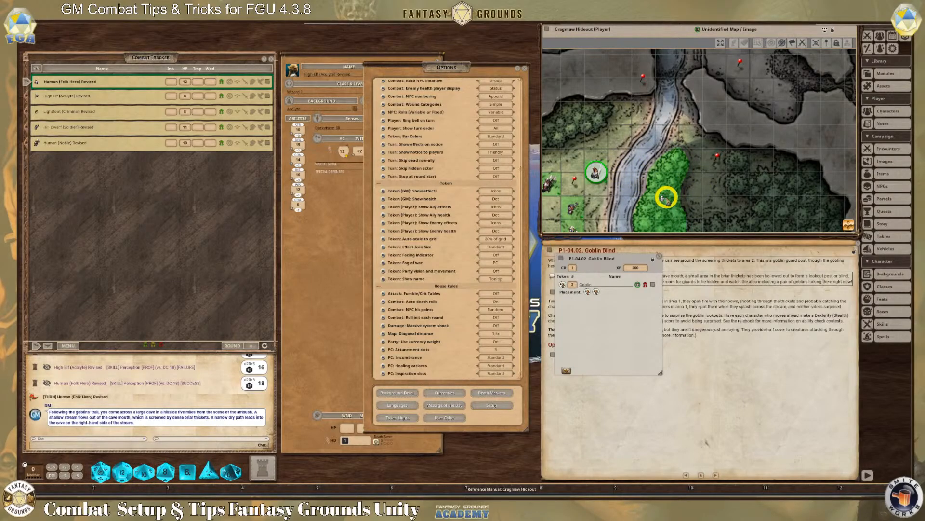
Step: Shift the Human (Folk Hero) token slightly north, close the campaign options, and plot a route from the token across the stream
left_click_drag(595, 173, 596, 160)
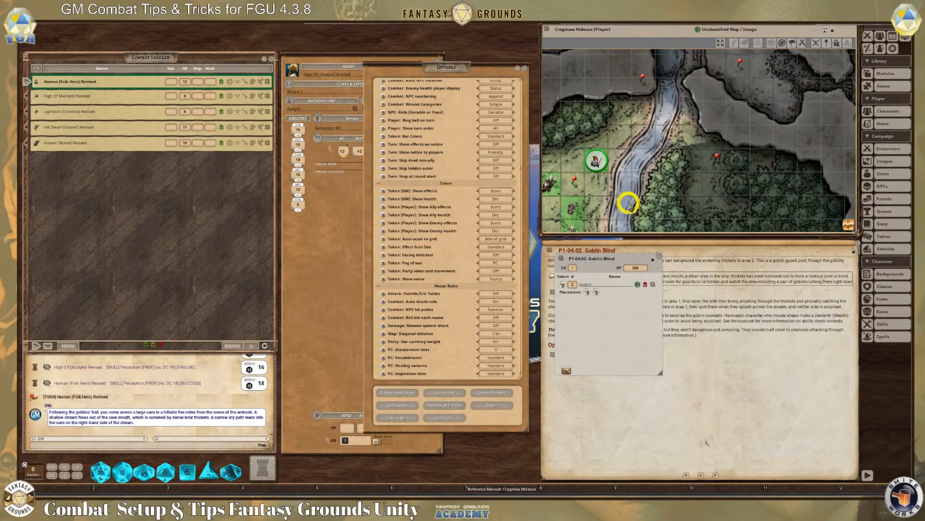
scroll(628, 159, "up", 3)
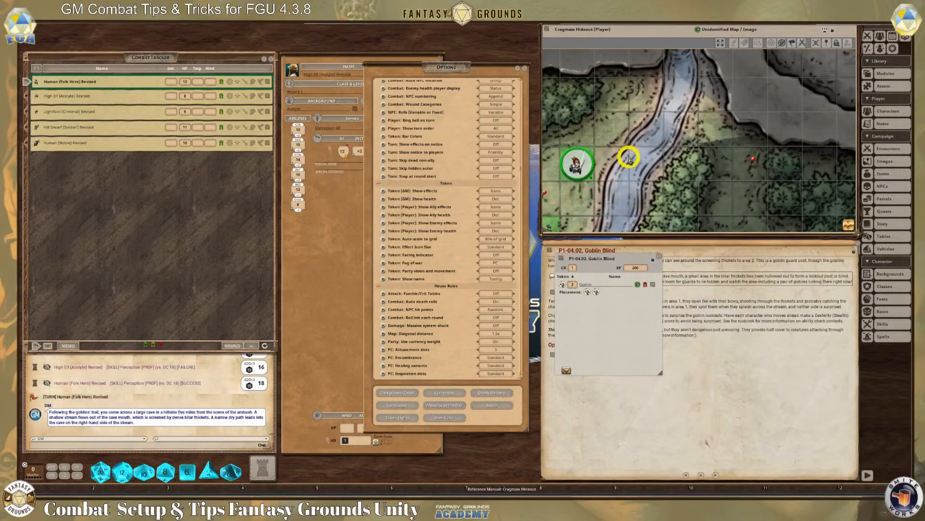
scroll(660, 157, "down", 3)
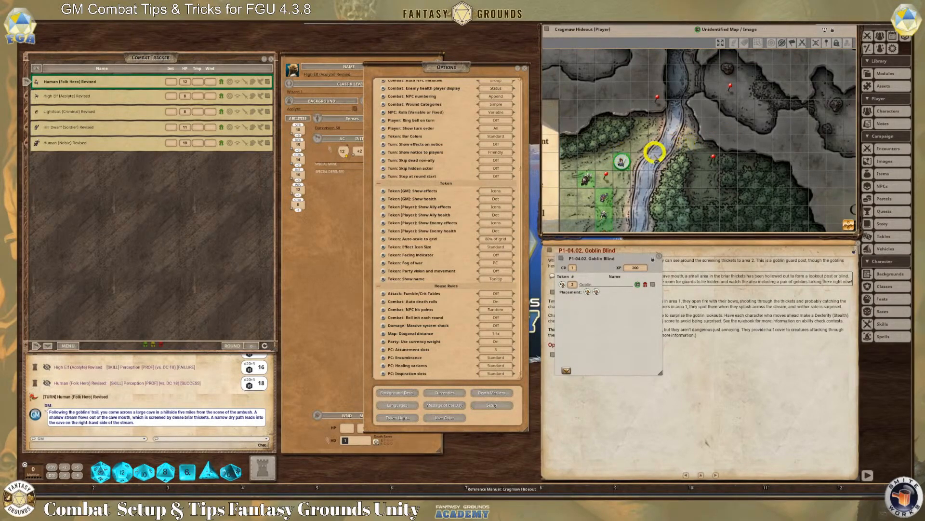
scroll(656, 160, "up", 3)
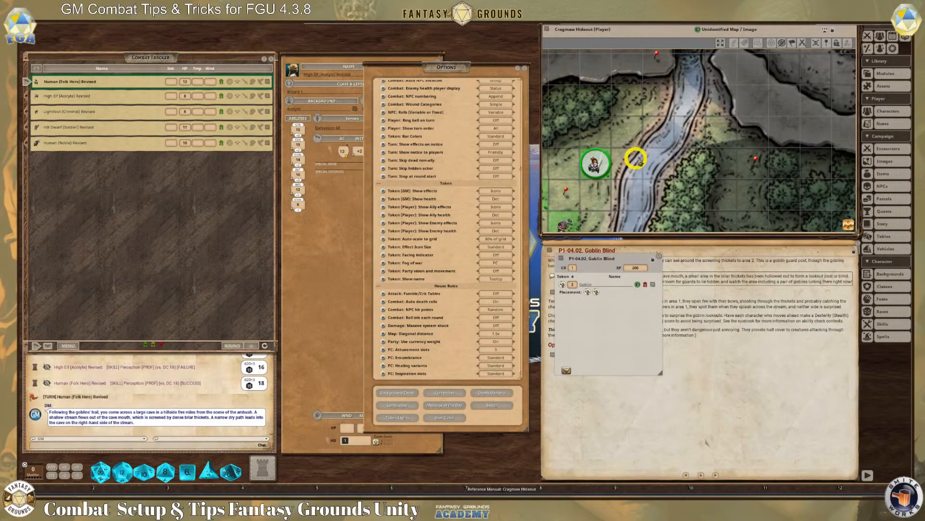
left_click(597, 164)
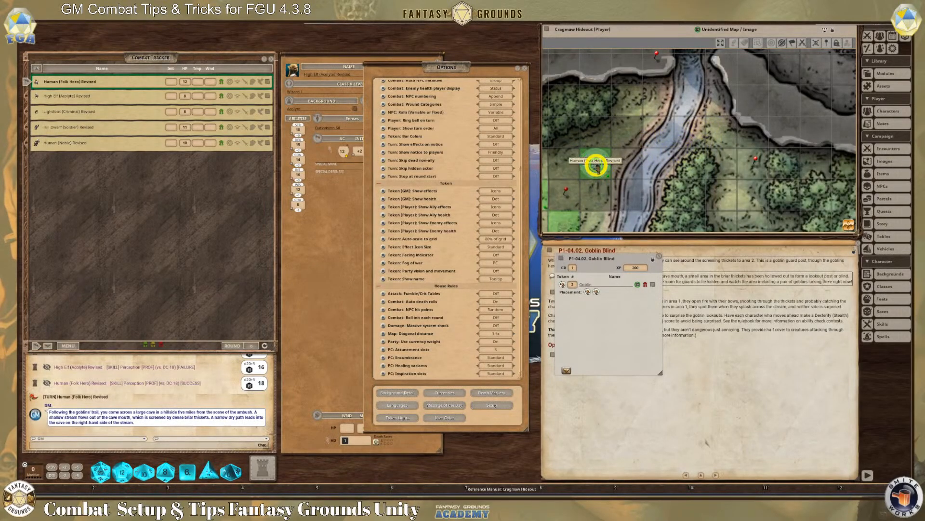
left_click(525, 69)
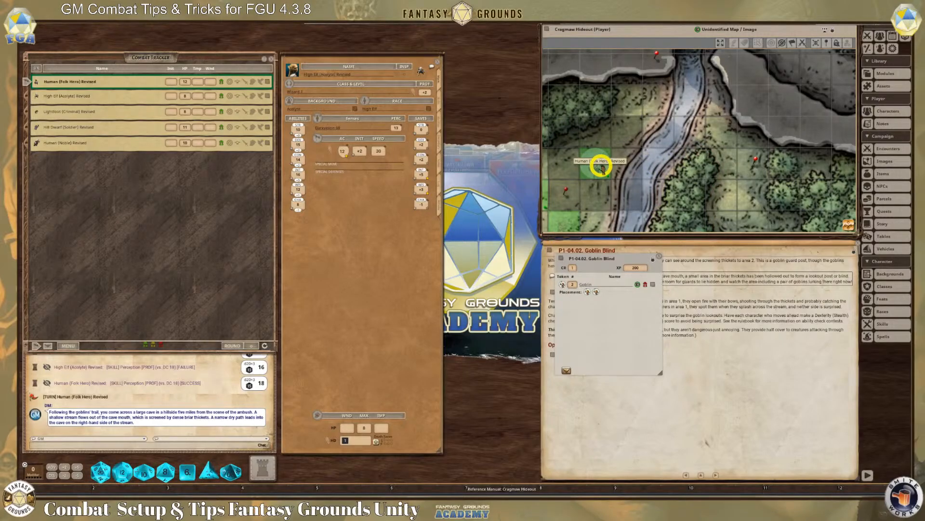
left_click_drag(601, 167, 695, 135)
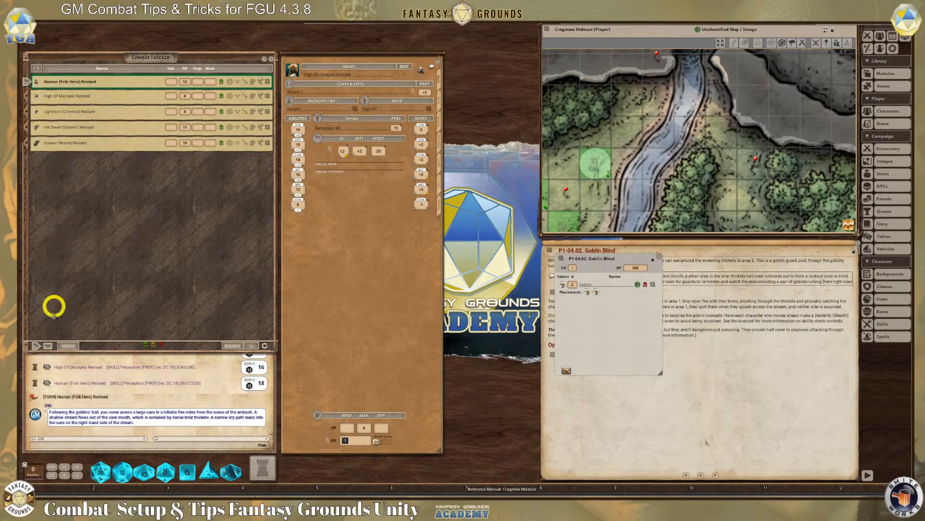
Step: Advance the combat to High Elf (Acolyte)'s turn and show the skills in its character sheet
left_click(45, 345)
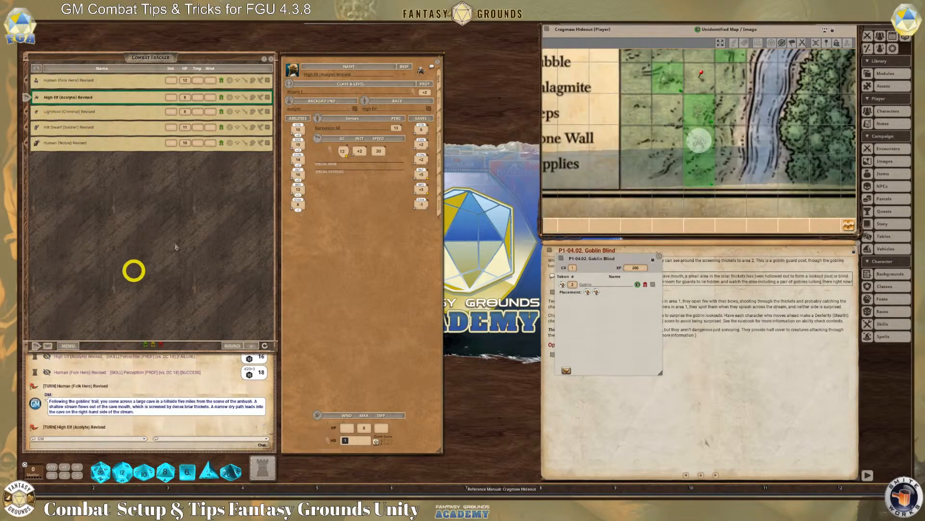
scroll(726, 151, "up", 3)
scroll(727, 127, "down", 5)
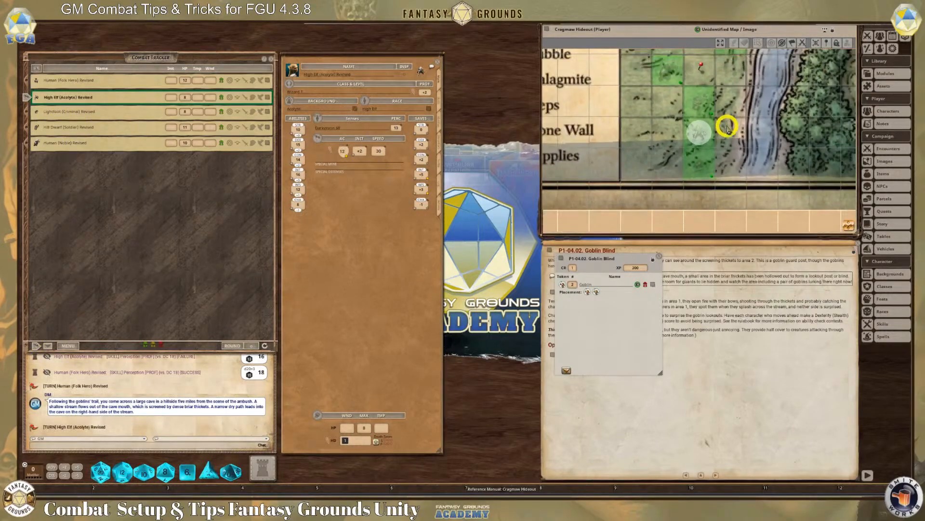
left_click_drag(849, 226, 859, 216)
scroll(757, 185, "up", 2)
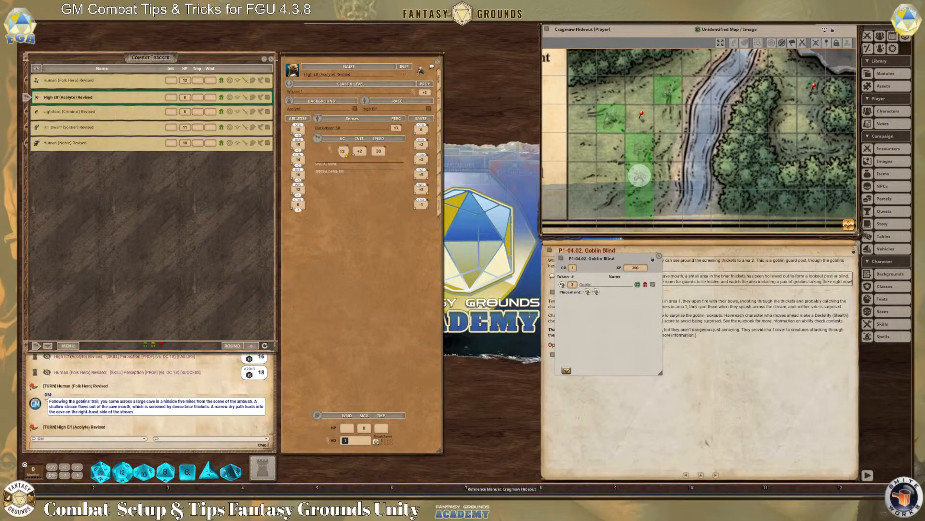
left_click(439, 123)
left_click(440, 104)
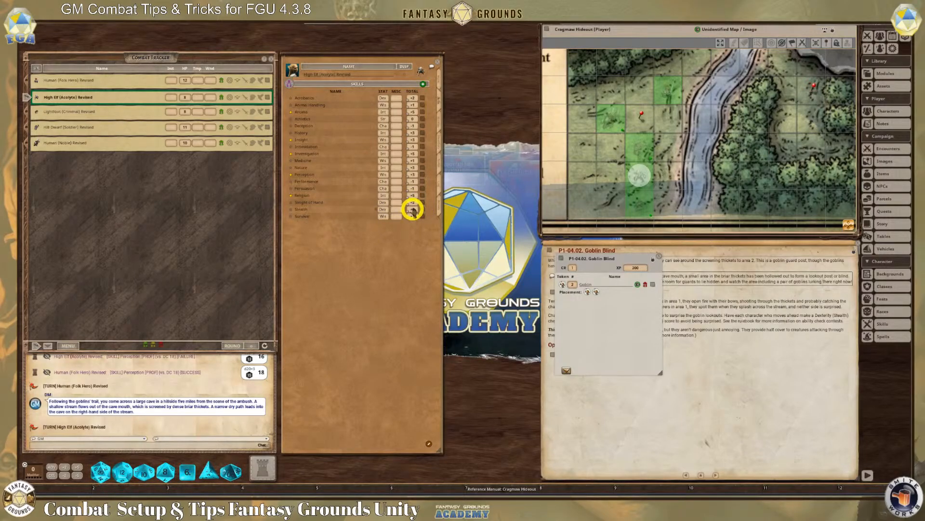
Step: Add the Goblin Blind encounter to the combat tracker and place both goblins in diagonally adjacent squares in the thickets east of the stream
left_click(566, 370)
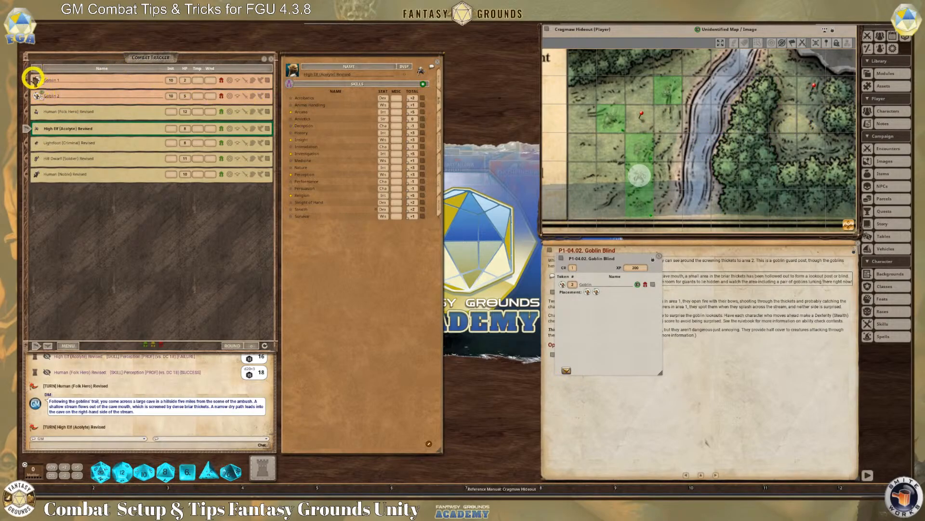
left_click_drag(36, 79, 784, 119)
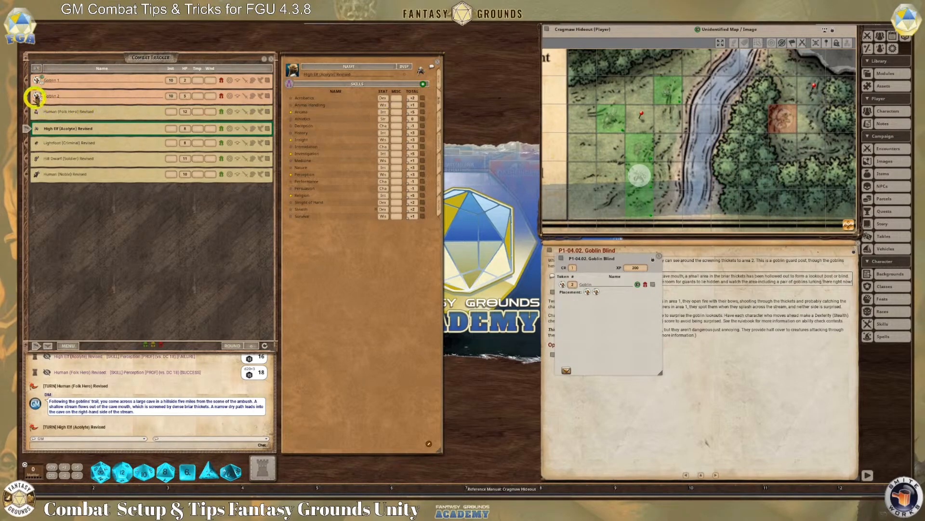
left_click_drag(36, 96, 811, 147)
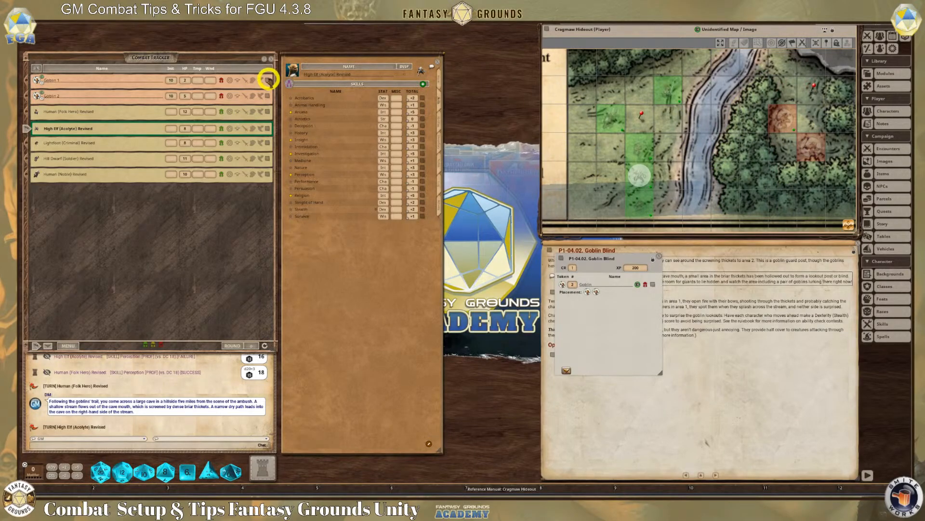
Step: Open the Goblin 1 and Goblin 2 records, place both over the character sheet and enlarge them to show their actions
left_click(266, 80)
left_click_drag(489, 185, 381, 66)
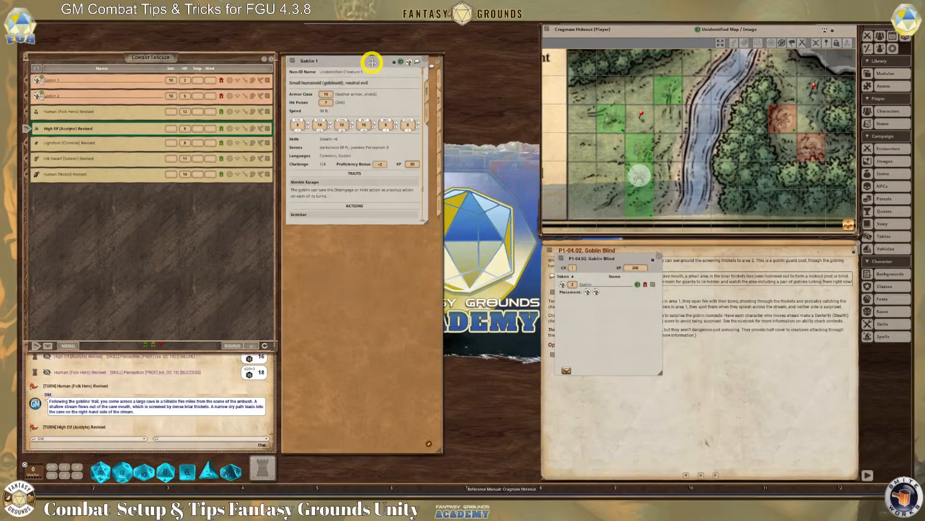
left_click_drag(386, 217, 388, 416)
left_click(266, 97)
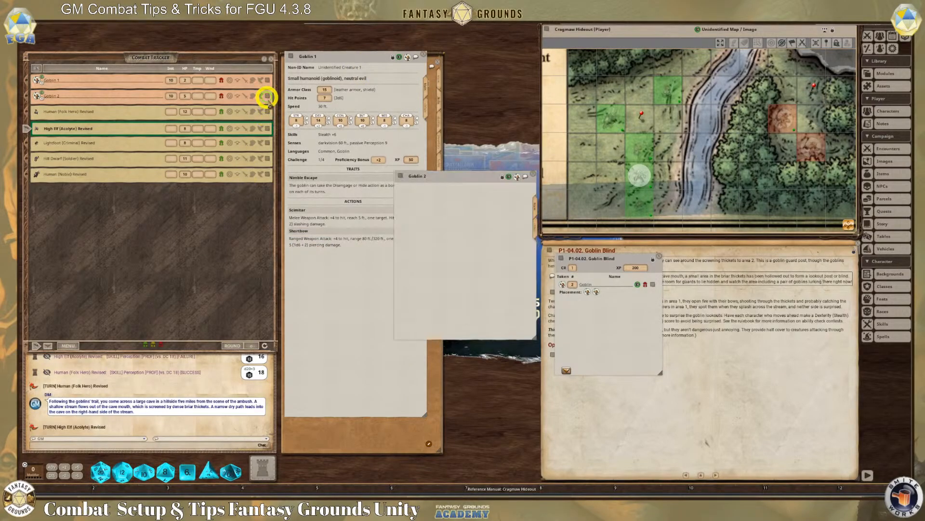
left_click_drag(481, 176, 368, 57)
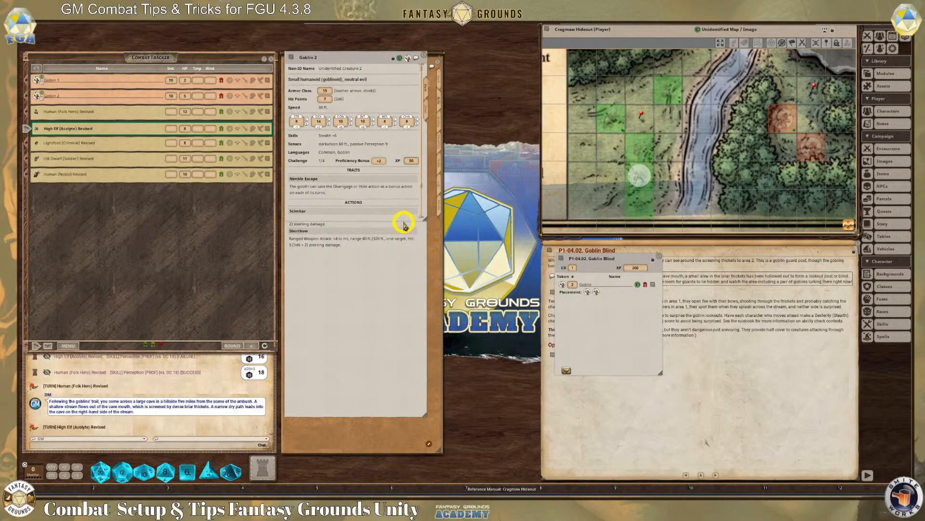
left_click_drag(405, 219, 413, 421)
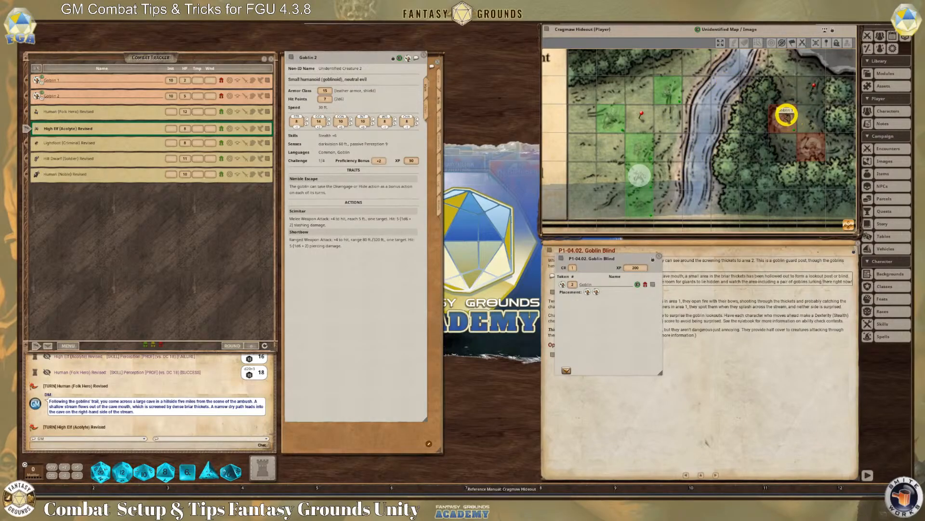
left_click_drag(786, 115, 820, 150)
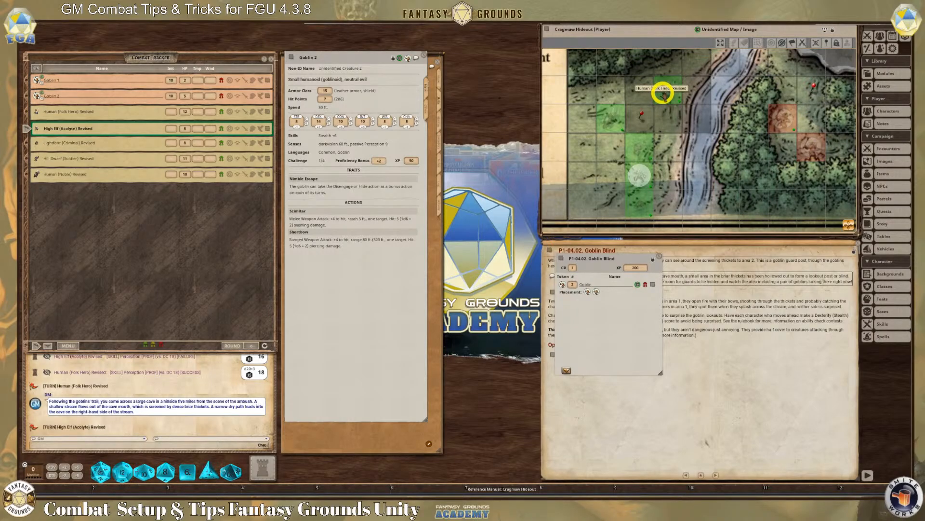
left_click_drag(664, 94, 714, 133)
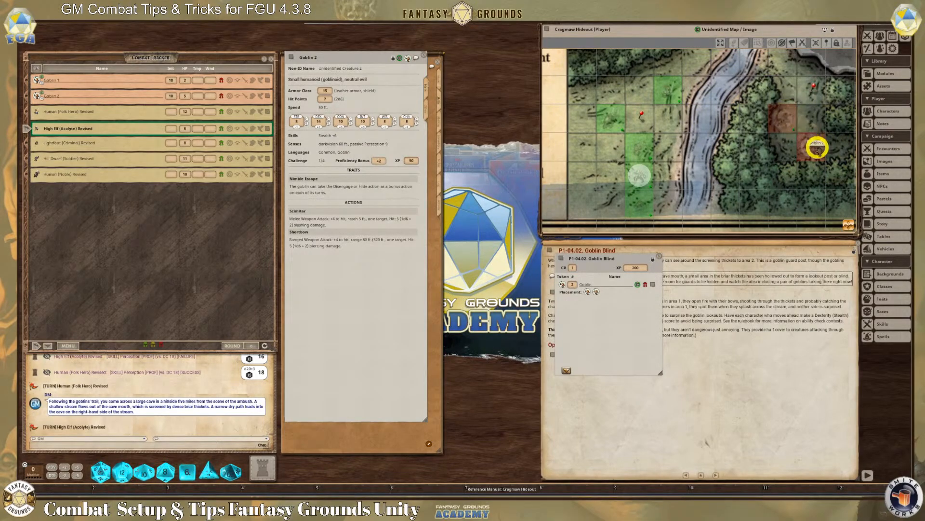
left_click_drag(817, 148, 791, 125)
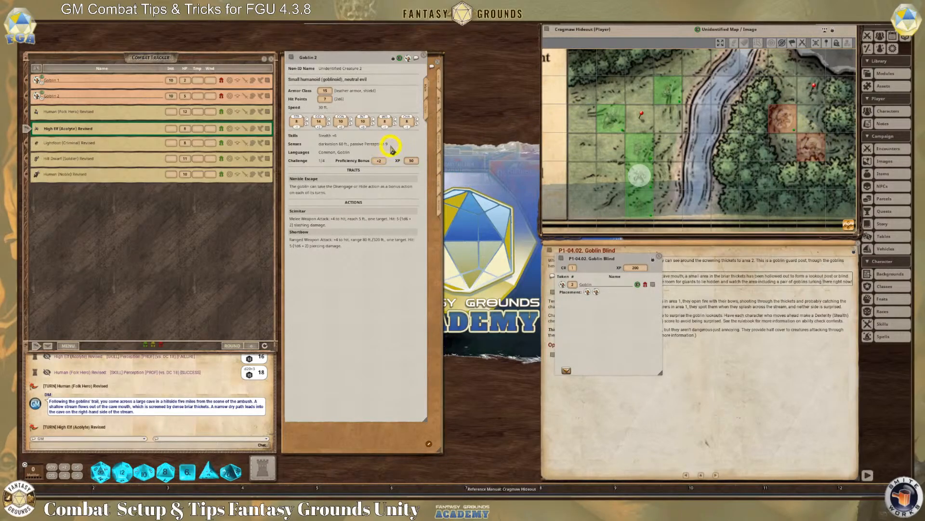
Step: Return to High Elf (Acolyte)'s skills and roll Stealth in the dice tower, once normally and once with advantage
left_click(267, 127)
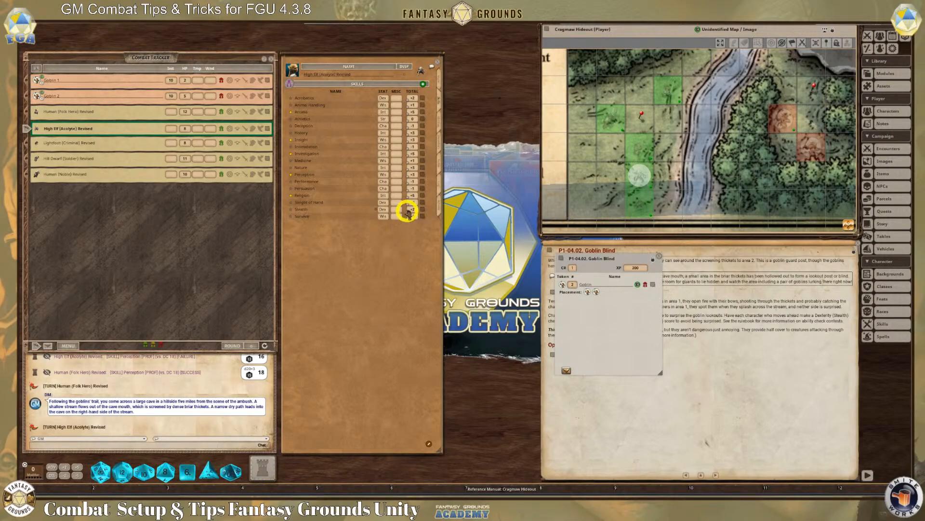
left_click_drag(407, 210, 254, 446)
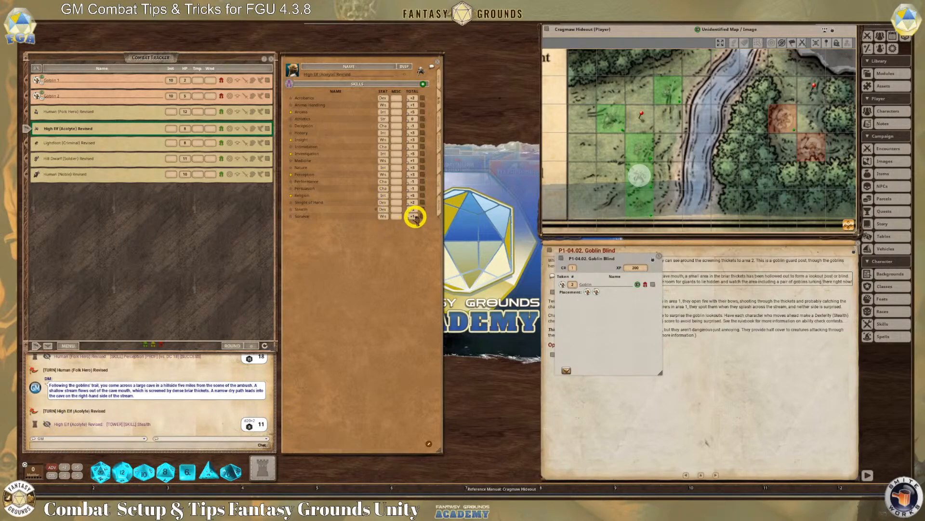
left_click_drag(414, 217, 264, 468)
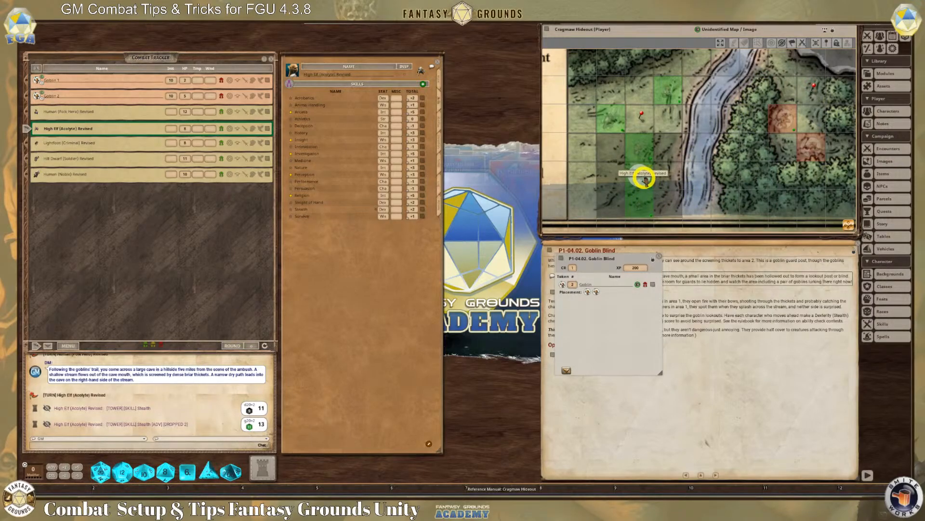
Step: Plot a 20-foot move for the High Elf (Acolyte) token across the stream to its east bank and approve it
left_click_drag(644, 179, 726, 118)
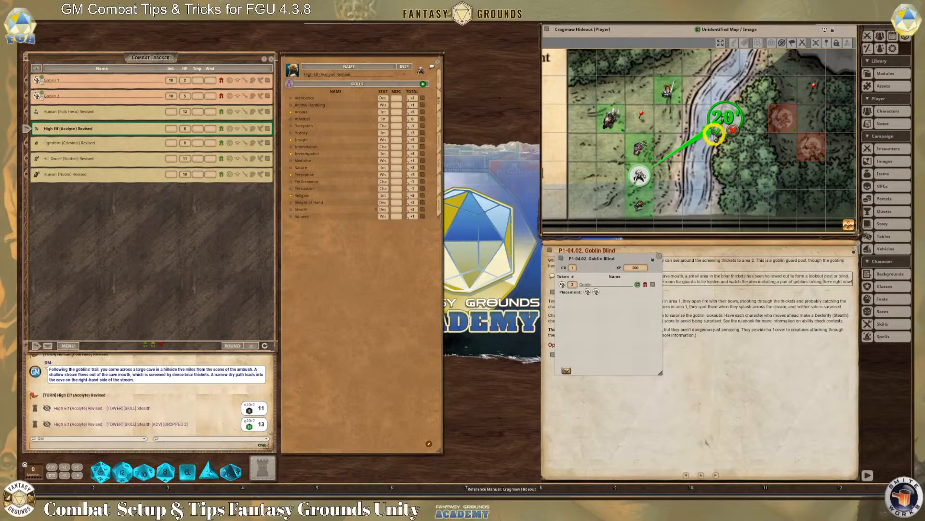
left_click(716, 132)
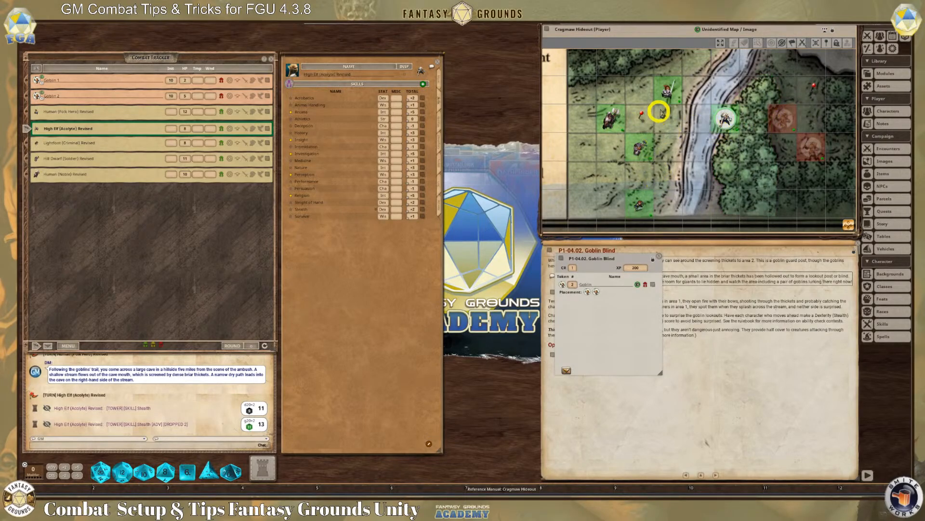
Step: Advance the combat to Lightfoot (Criminal)'s turn
scroll(681, 153, "up", 1)
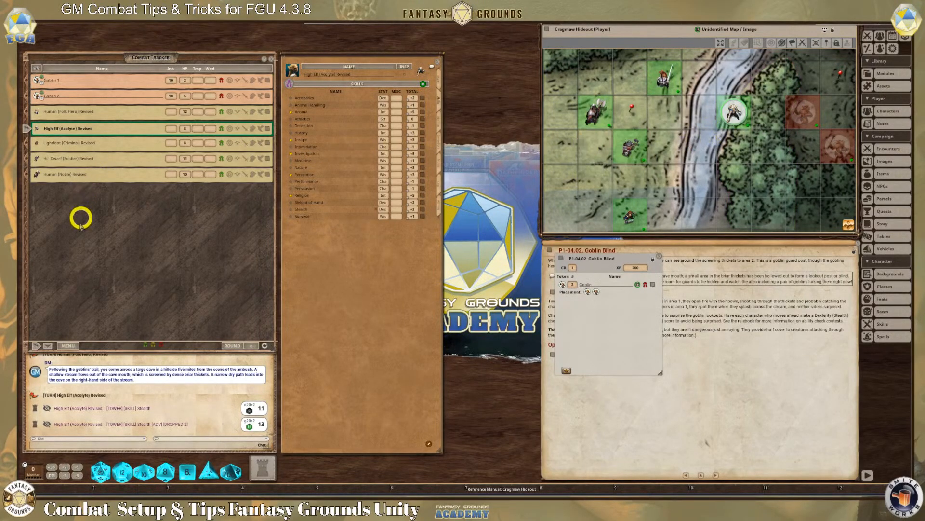
left_click(49, 346)
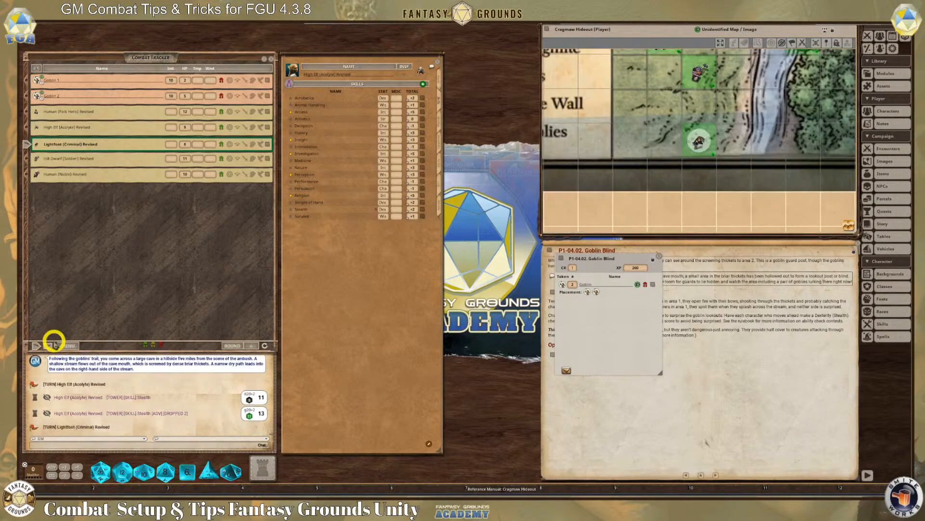
scroll(750, 130, "down", 5)
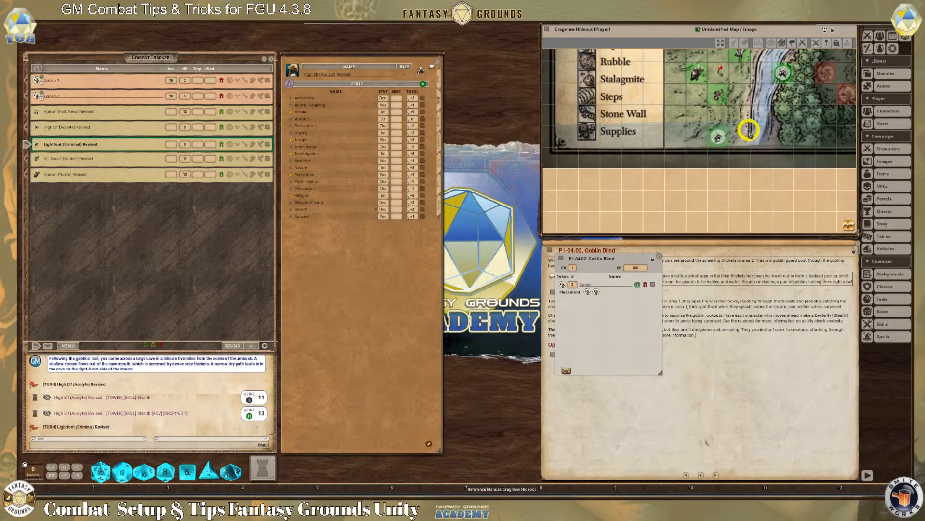
left_click_drag(850, 226, 873, 200)
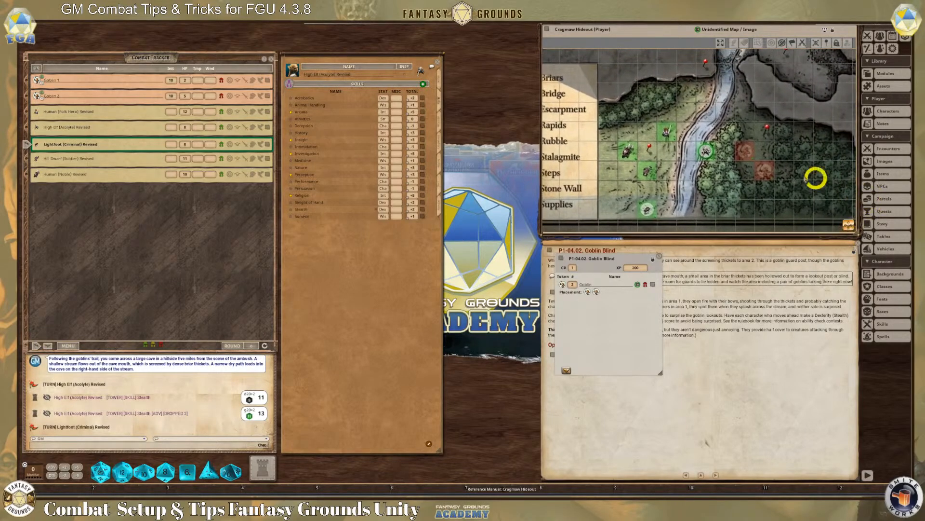
scroll(771, 176, "down", 1)
scroll(714, 167, "up", 2)
scroll(709, 172, "down", 1)
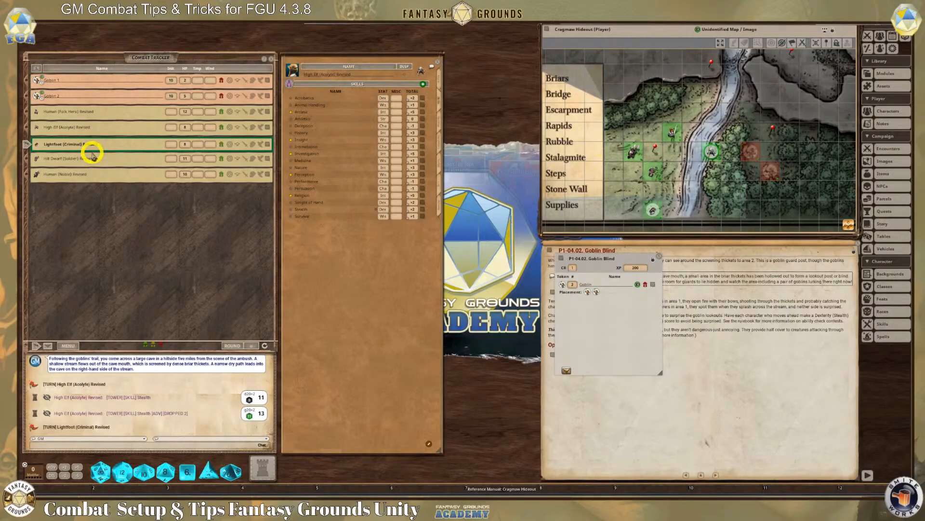
scroll(660, 185, "down", 1)
scroll(659, 204, "up", 1)
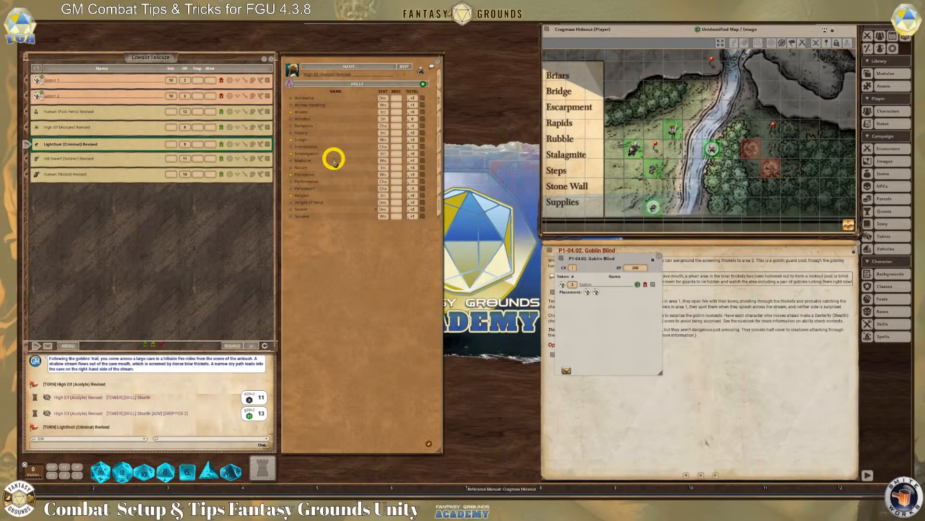
Step: Open Lightfoot (Criminal)'s character sheet at its actions and set Mode to Combat
left_click(267, 143)
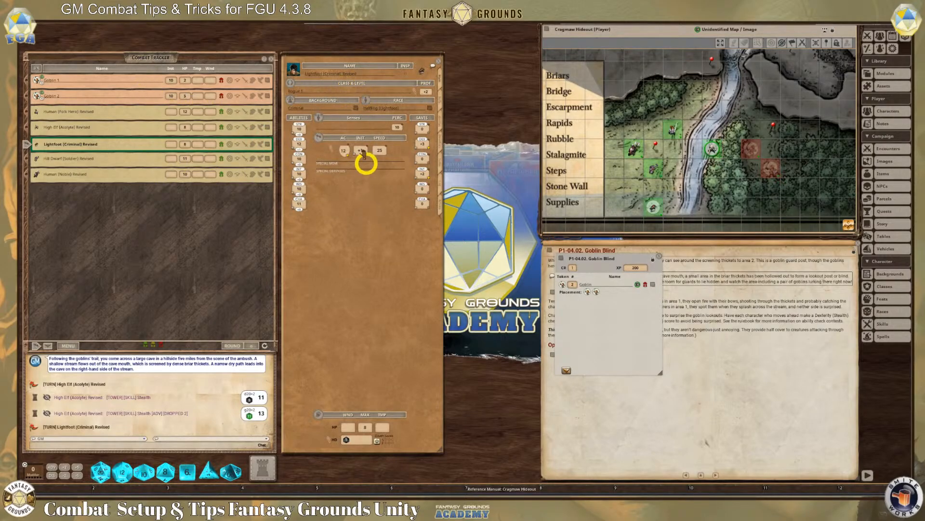
left_click(440, 208)
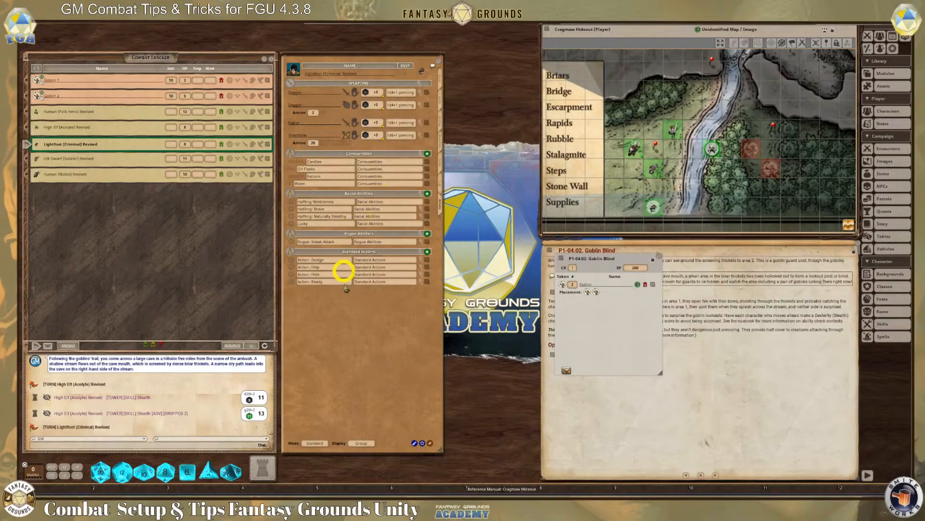
left_click(317, 443)
left_click(317, 443)
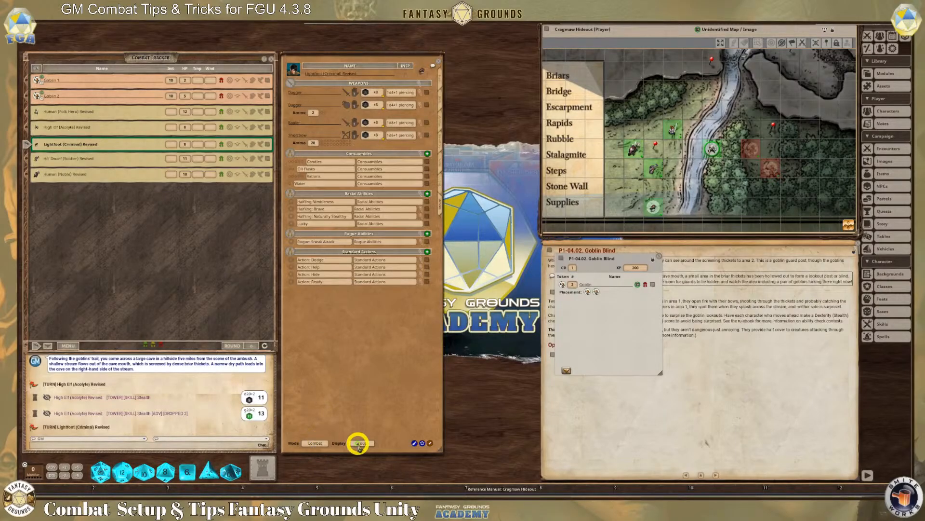
Step: Set the character sheet's Display to Actions and announce Lightfoot (Criminal)'s Naturally Stealthy effect in chat
left_click(360, 443)
left_click(360, 443)
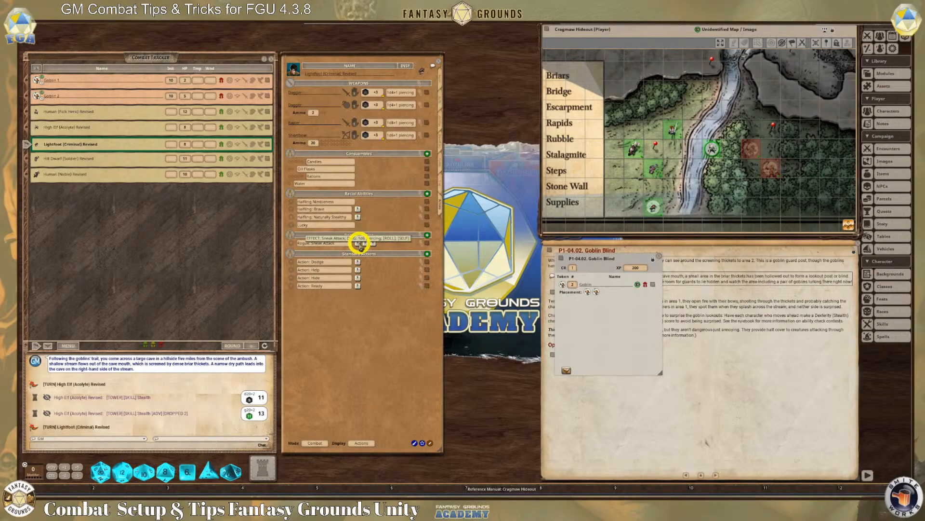
left_click(358, 218)
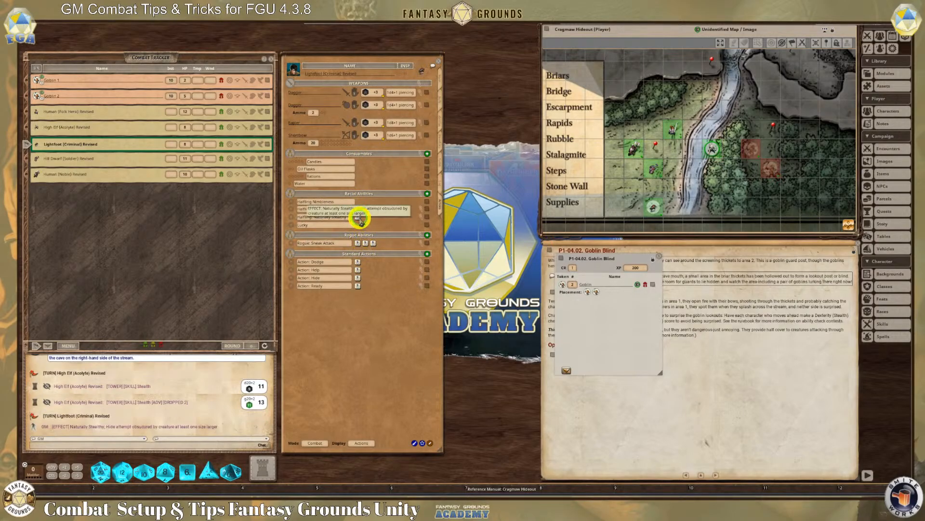
Step: Plot a move for the Lightfoot (Criminal) token across the stream to the square just south of the High Elf and approve it
scroll(728, 193, "up", 3)
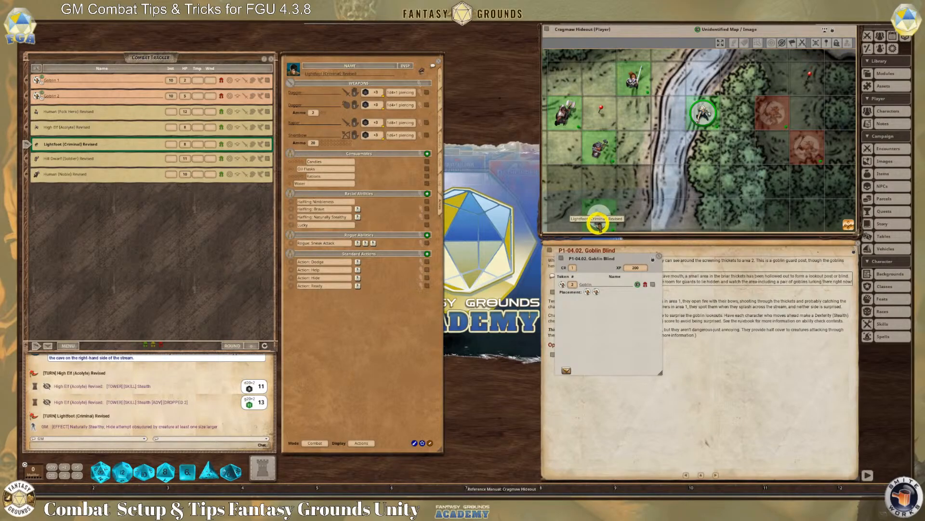
left_click_drag(598, 223, 691, 164)
left_click(694, 162)
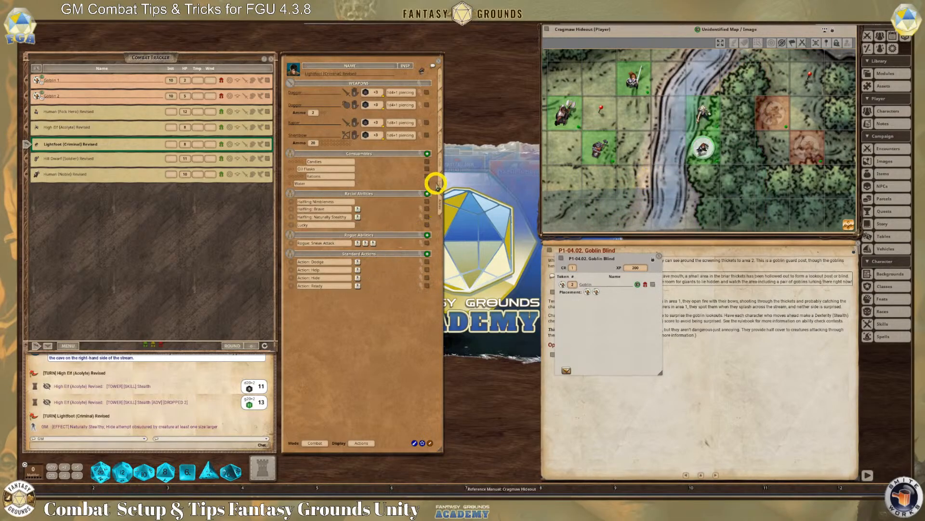
Step: Open Lightfoot (Criminal)'s skills and roll Stealth with advantage in the dice tower
left_click(442, 100)
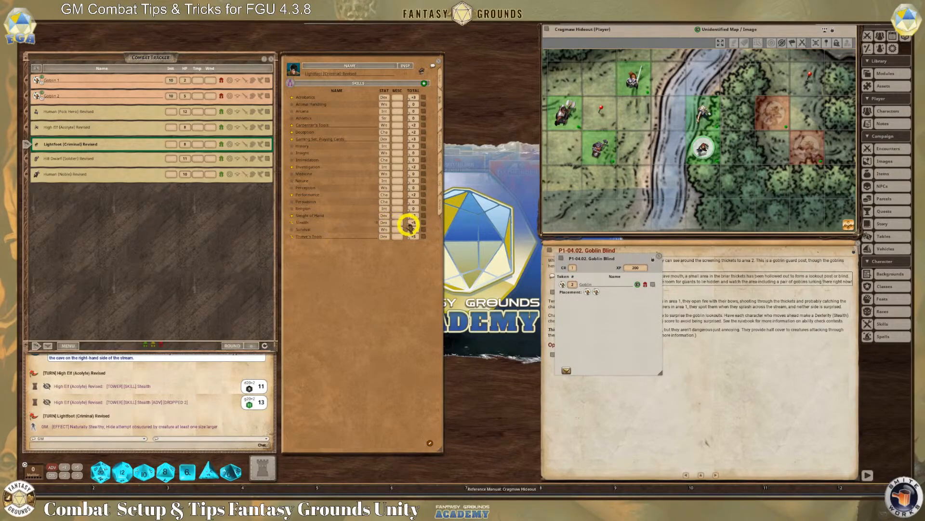
left_click_drag(409, 224, 312, 376)
left_click_drag(264, 463, 265, 464)
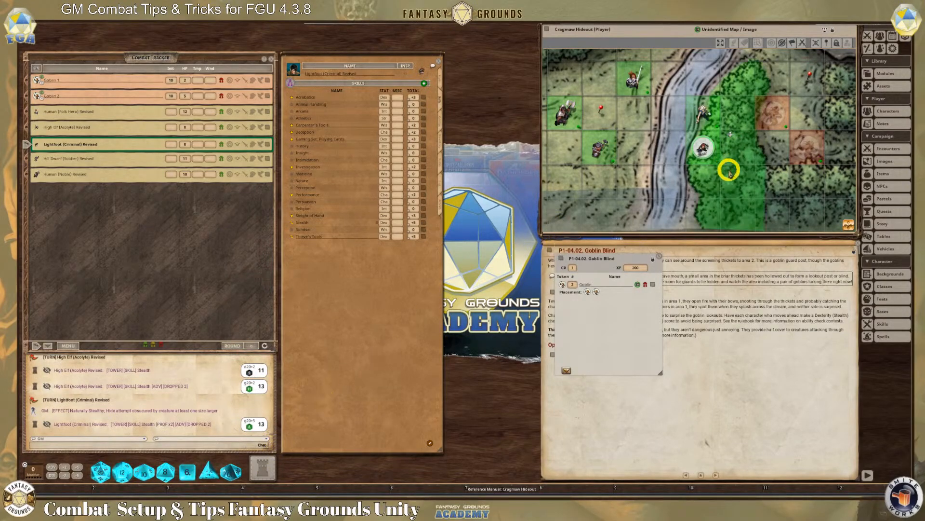
Step: Close the Goblin Blind encounter window and advance the combat to Hill Dwarf (Soldier)'s turn
scroll(702, 151, "down", 1)
scroll(728, 166, "up", 1)
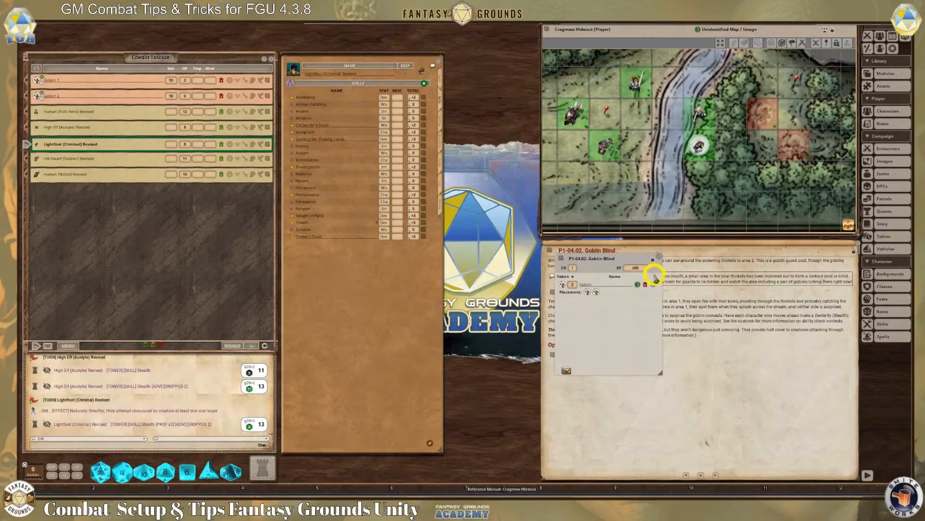
left_click(660, 255)
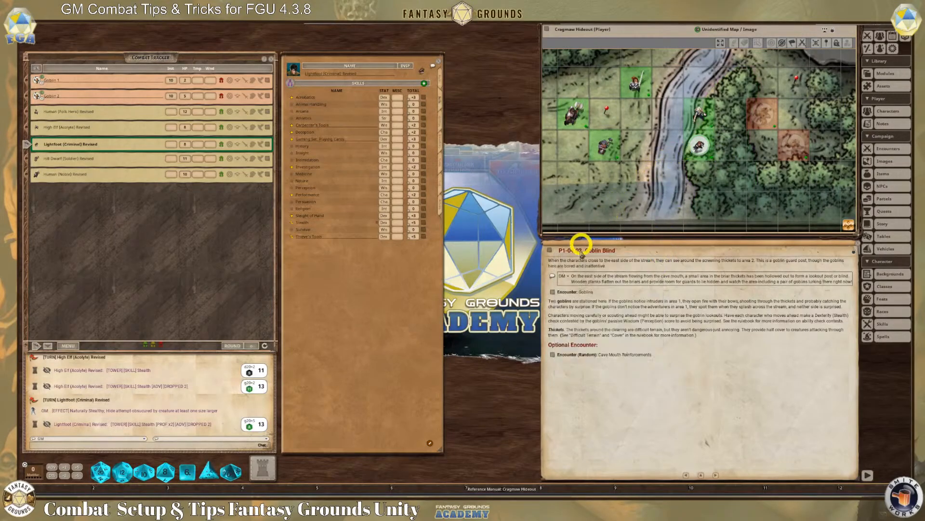
scroll(652, 175, "up", 4)
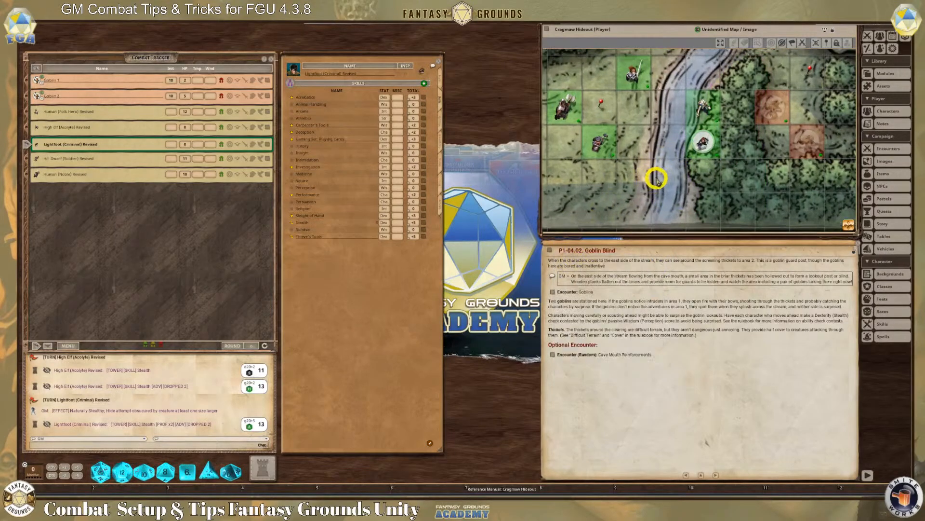
scroll(696, 149, "down", 4)
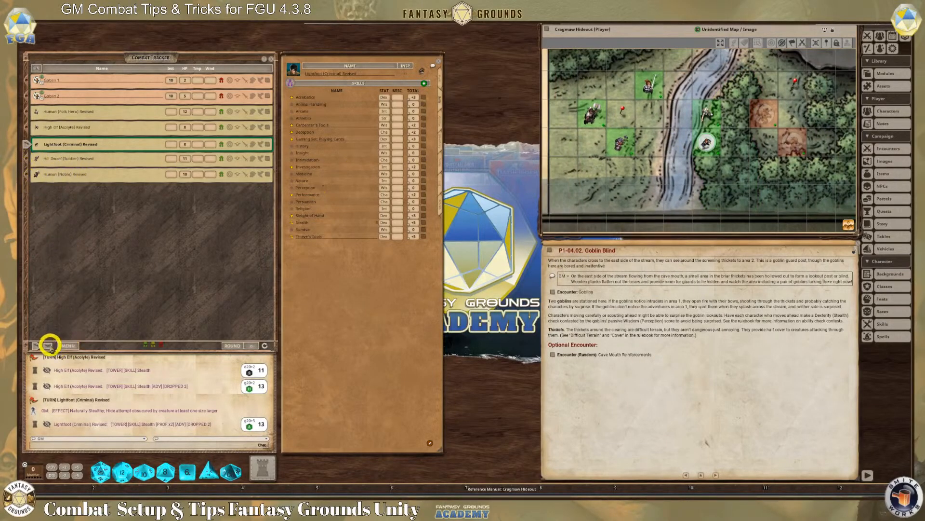
left_click(46, 345)
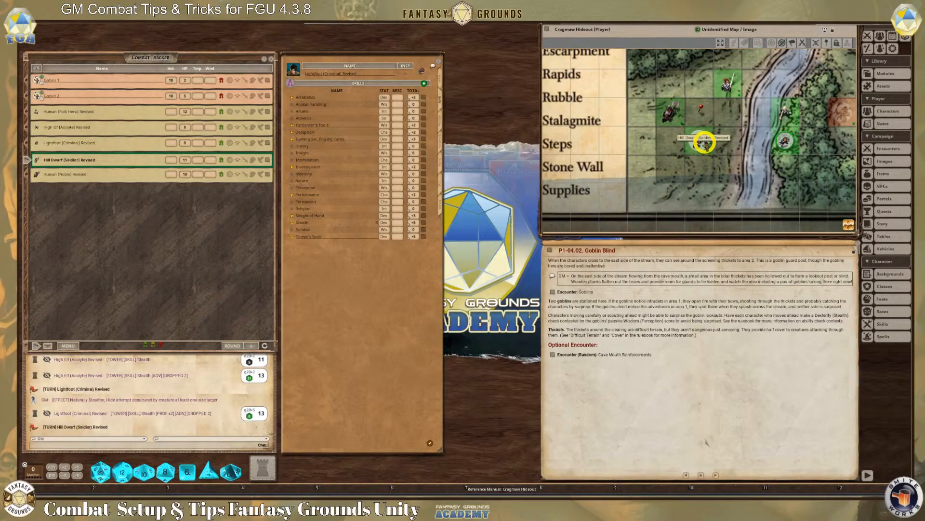
Step: Plot a 25-foot move with waypoints for the Hill Dwarf (Soldier) token north along the stream's west bank and approve it
scroll(727, 138, "down", 2)
scroll(731, 131, "up", 4)
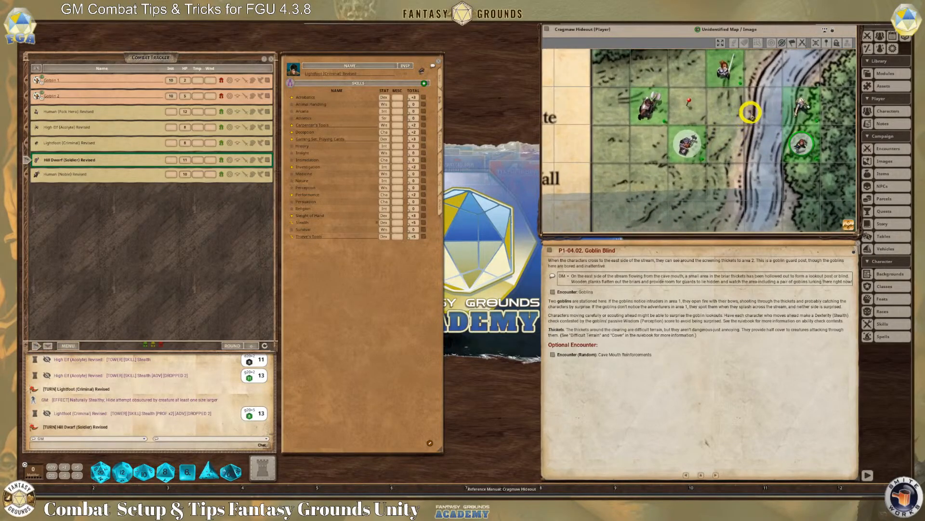
scroll(751, 112, "down", 2)
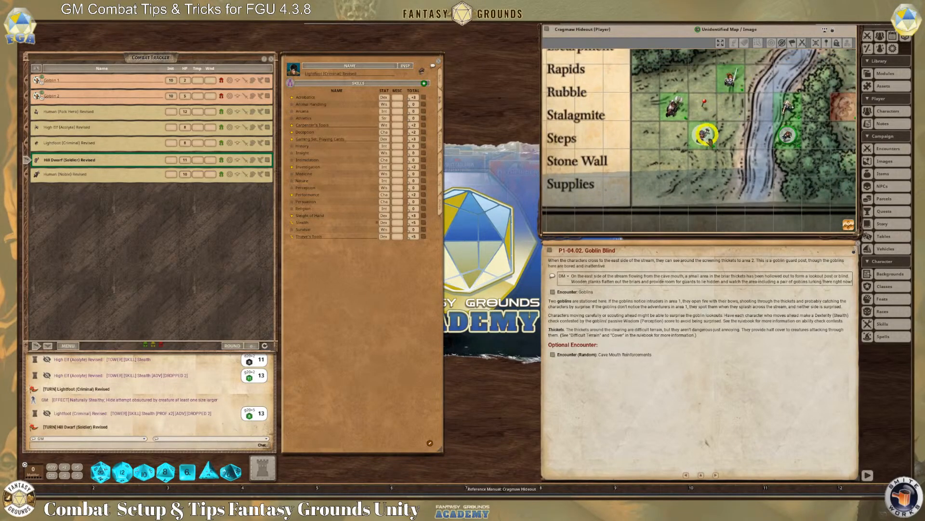
mouse_move(705, 134)
left_mouse_down()
mouse_move(704, 144)
mouse_move(760, 75)
left_mouse_up()
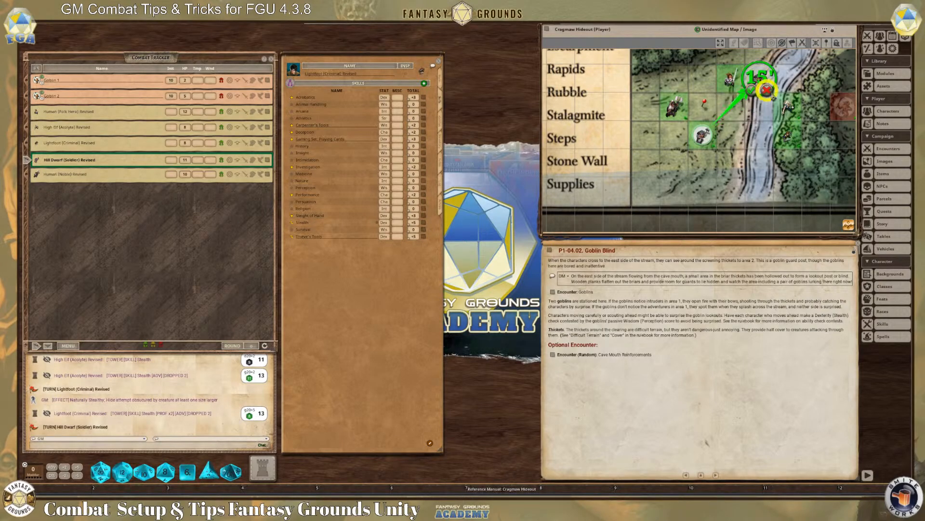
scroll(793, 130, "down", 1)
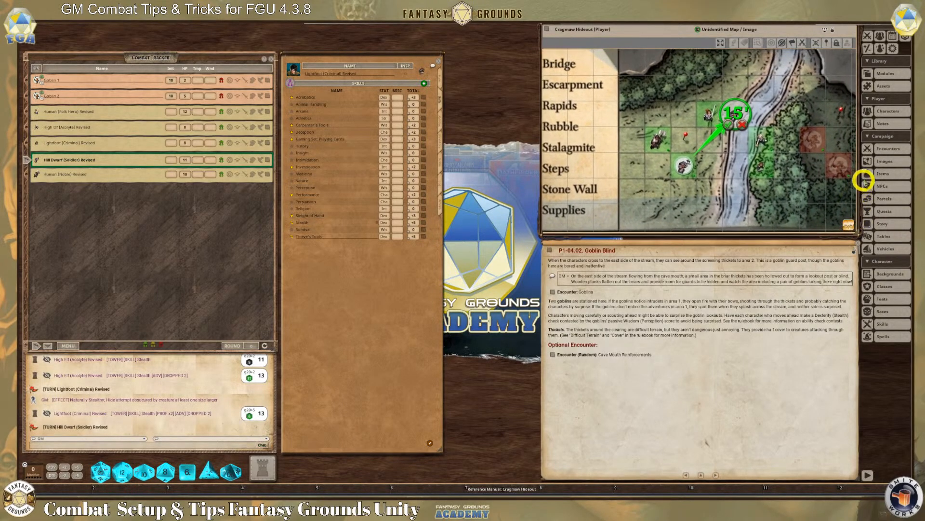
mouse_move(721, 126)
left_mouse_down()
mouse_move(723, 63)
mouse_move(723, 73)
left_mouse_up()
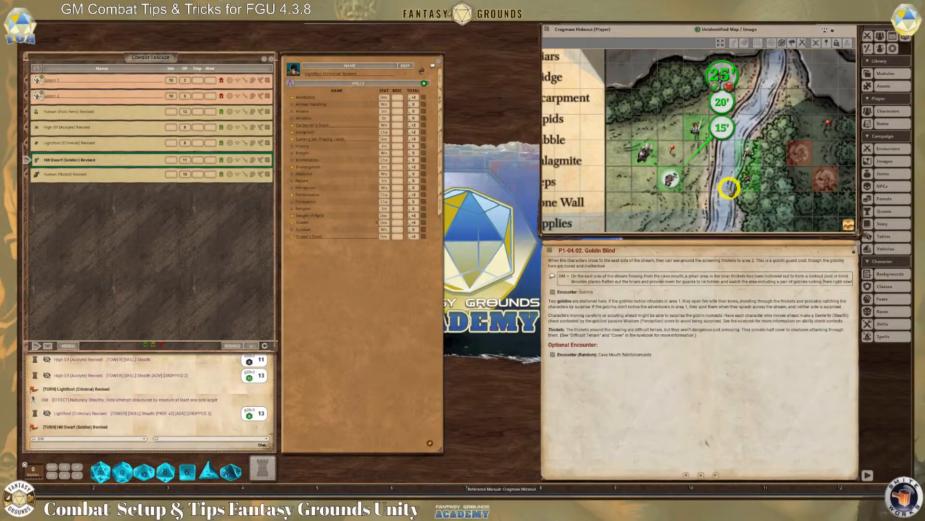
left_click(716, 91)
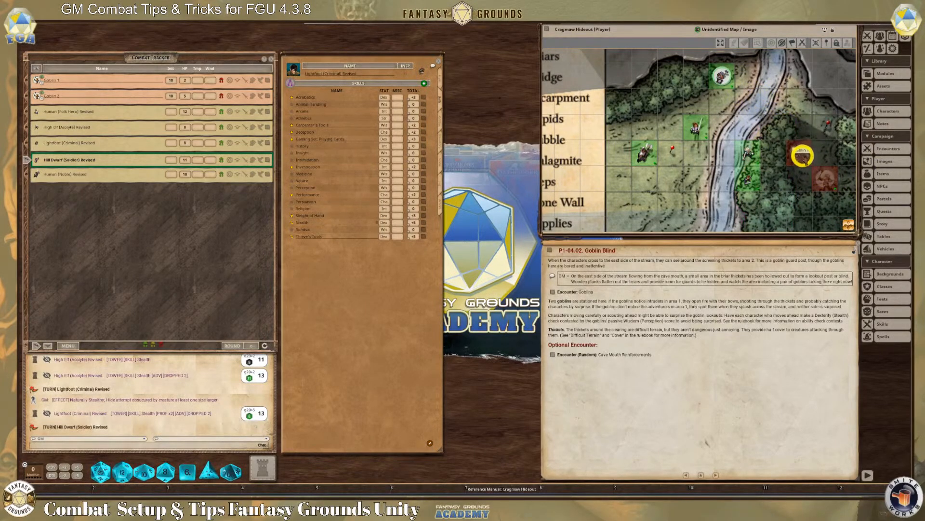
left_click(724, 78)
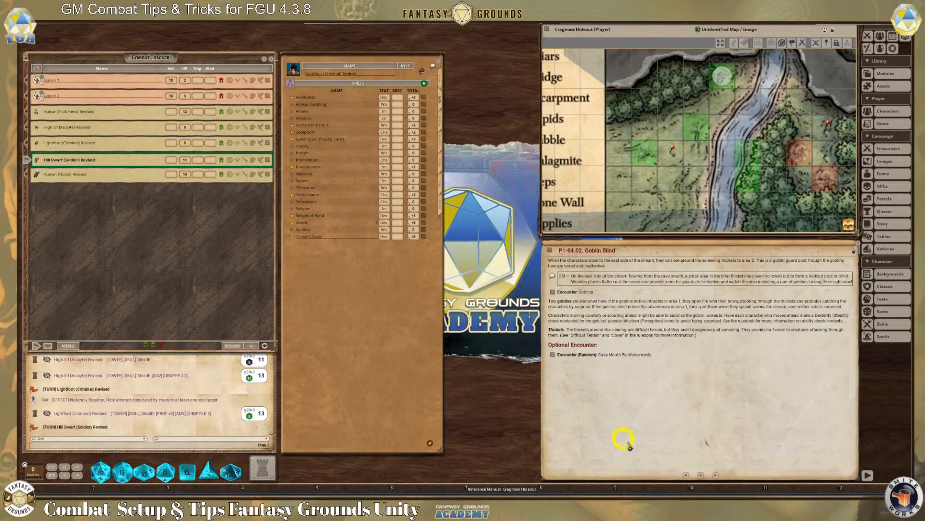
Step: Read the Developments text in P1-04.01 Cave Mouth and return to P1-04.02 Goblin Blind
left_click(686, 475)
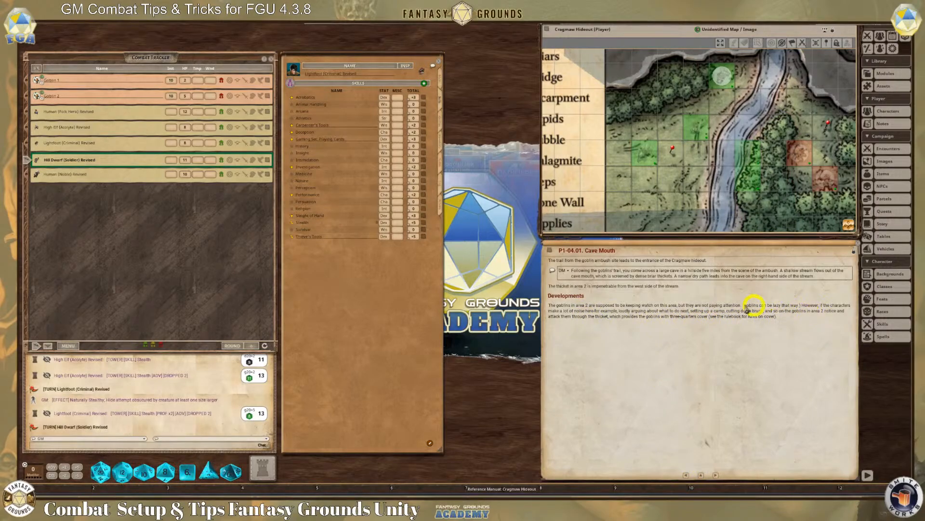
left_click(716, 474)
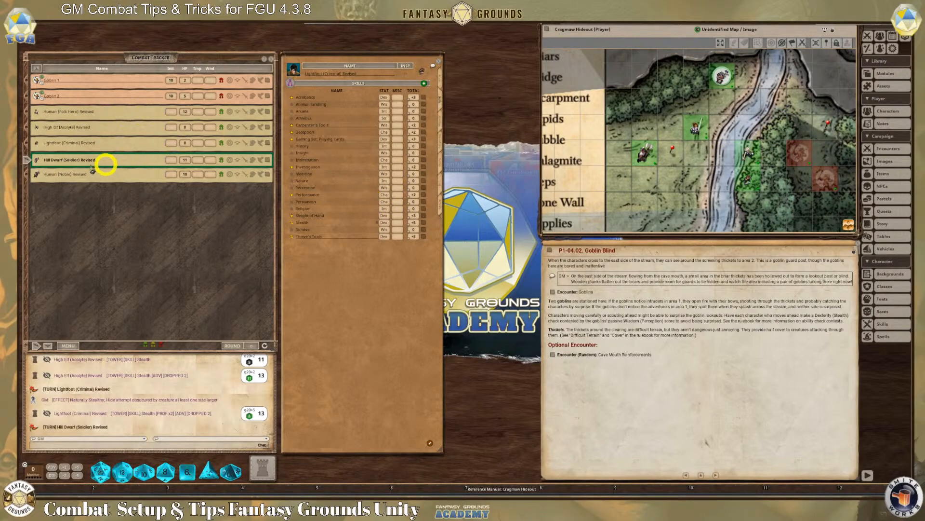
Step: Advance the combat to Human (Noble)'s turn and open that character's sheet at its actions
left_click(49, 346)
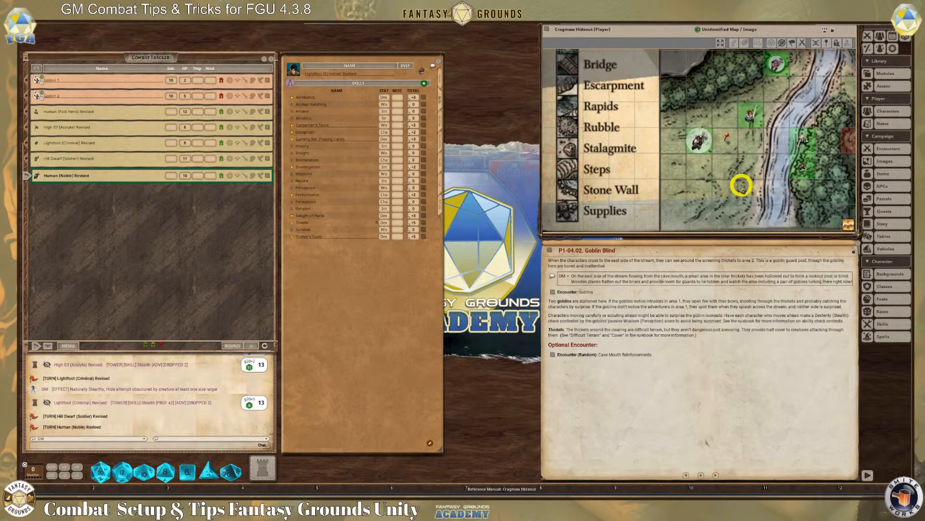
left_click(268, 177)
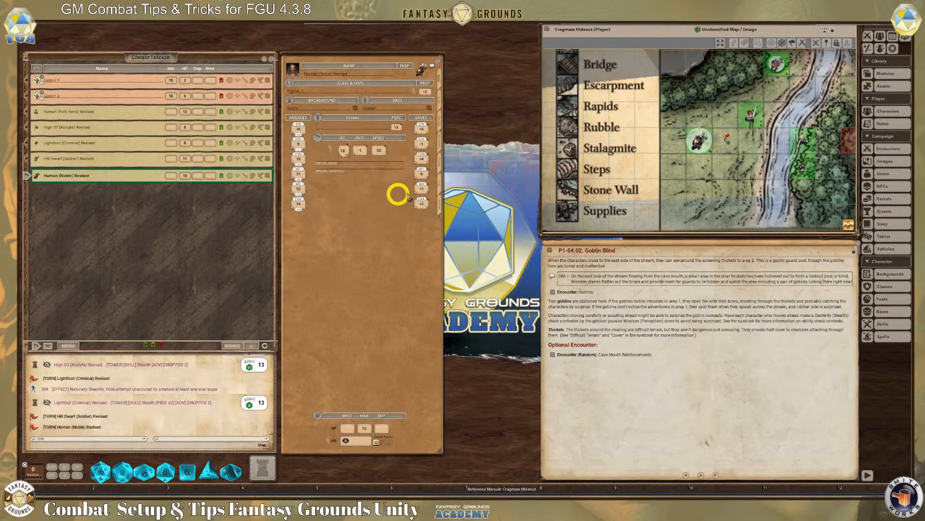
left_click(438, 206)
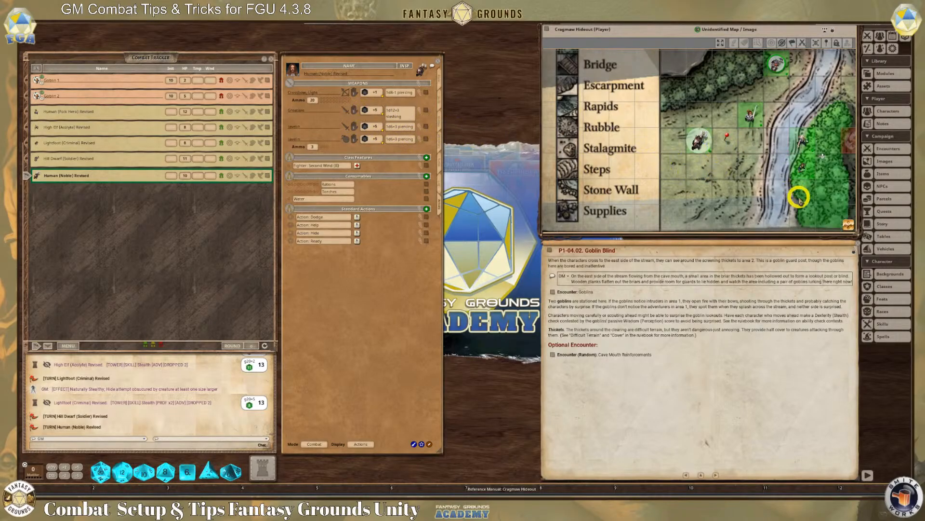
Step: Plot a move for the Human (Noble) token to the square just south of the Hill Dwarf and approve it
scroll(798, 195, "down", 2)
left_click_drag(852, 227, 884, 252)
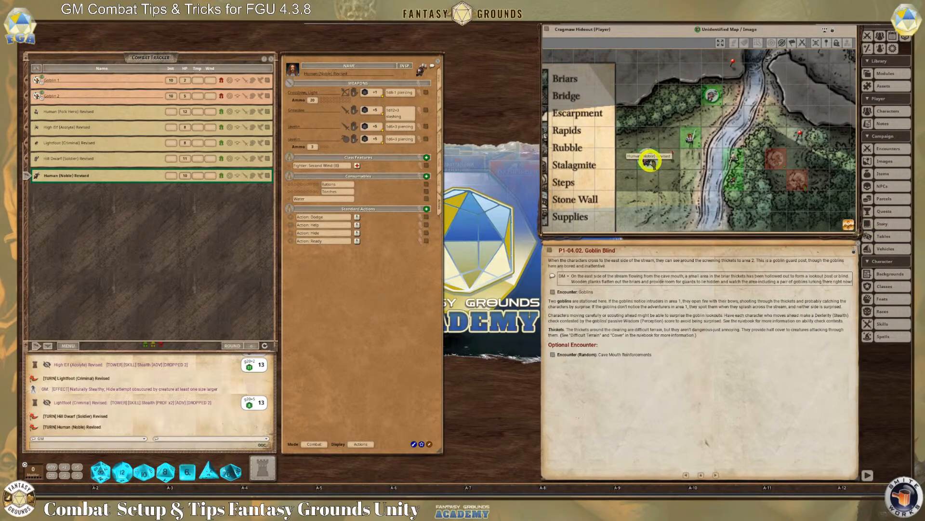
left_click_drag(650, 162, 709, 115)
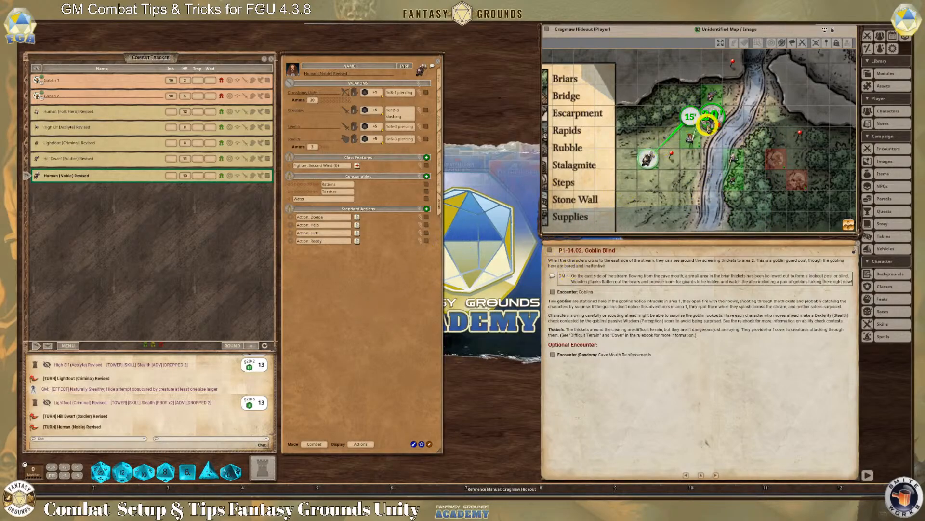
left_click(706, 125)
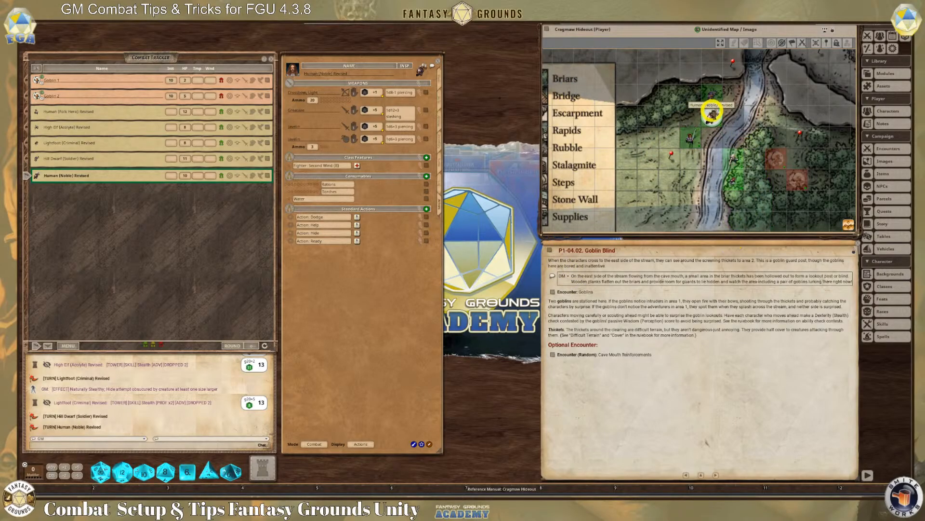
left_click(711, 113)
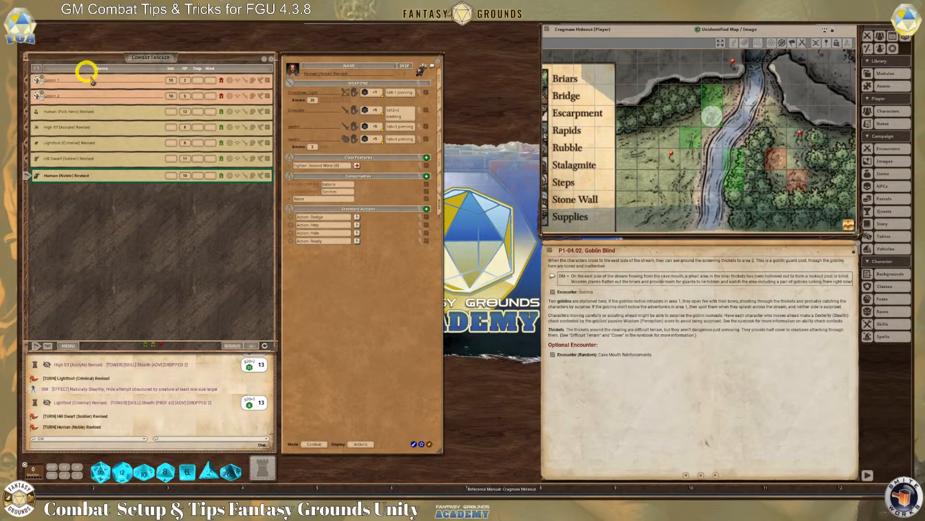
Step: Advance the combat into the next round, passing Goblin 1's turn to reach Goblin 2's turn
left_click(48, 345)
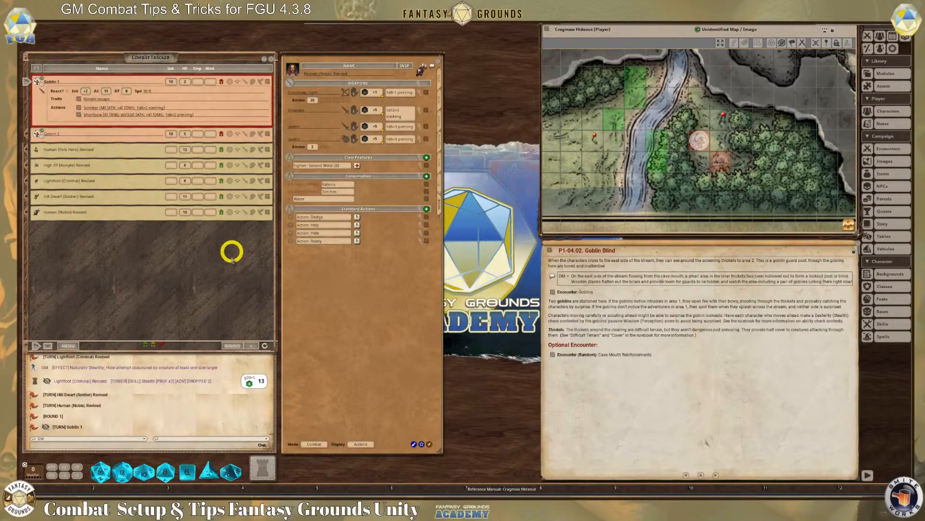
left_click(47, 345)
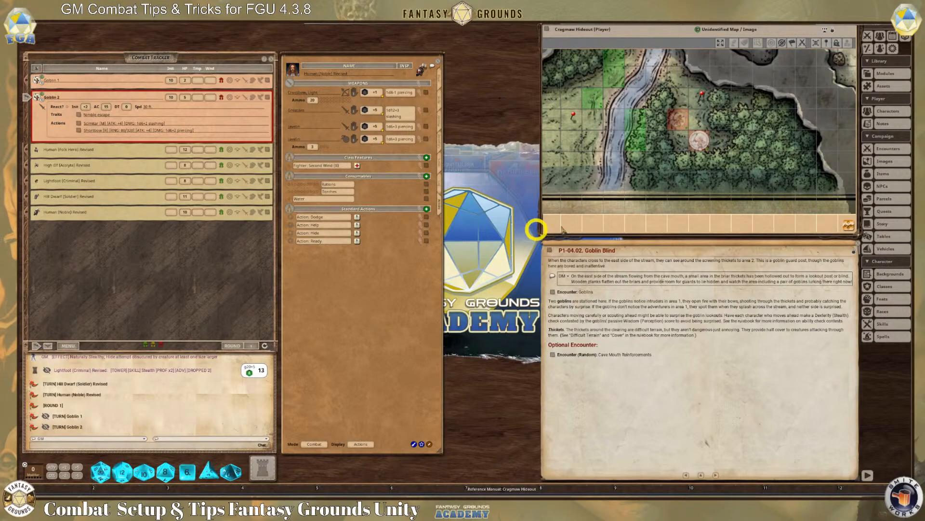
Step: Bring the whole Cragmaw Hideout map into view and unlock it to show its action and layer controls
scroll(667, 145, "down", 1)
scroll(745, 163, "up", 1)
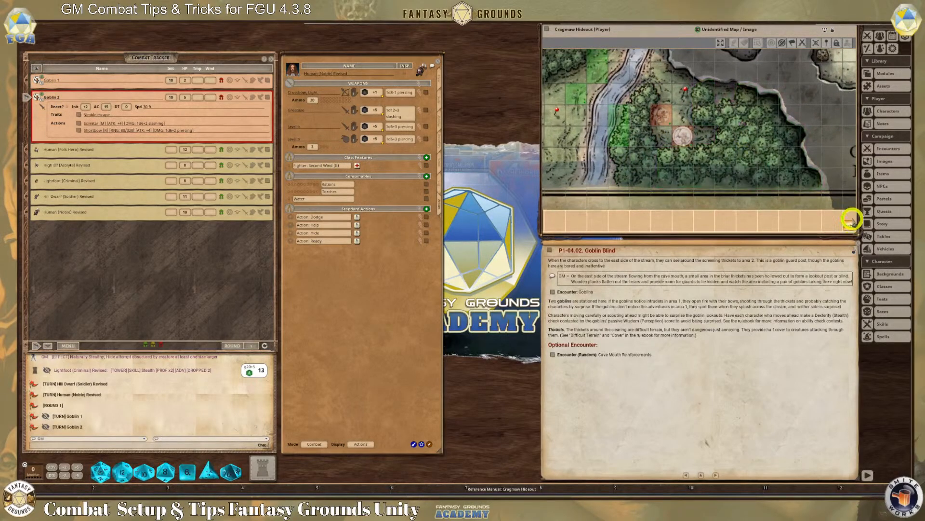
scroll(852, 219, "down", 2)
scroll(760, 151, "down", 4)
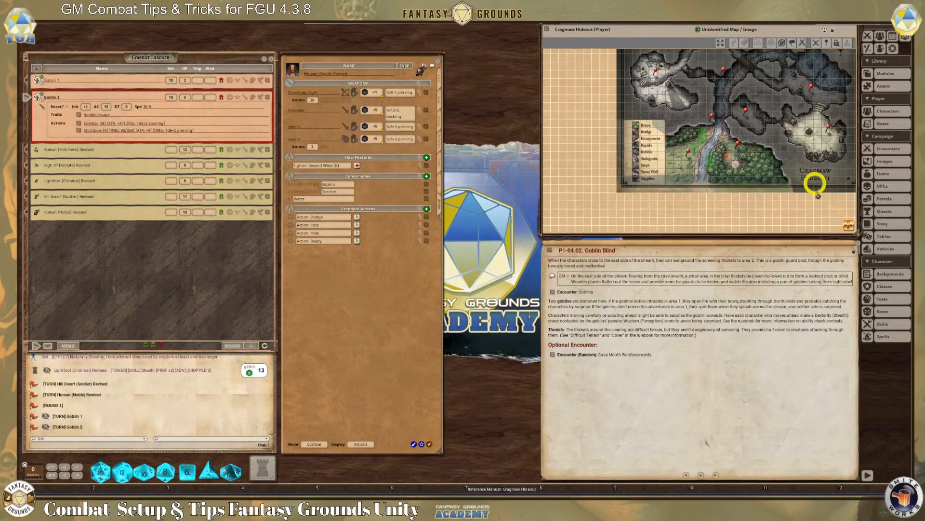
left_click_drag(850, 227, 911, 230)
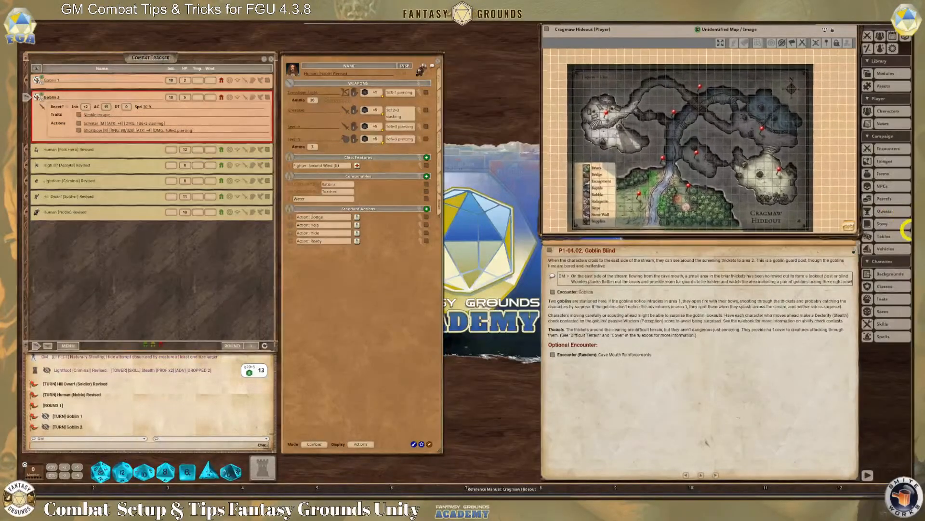
scroll(646, 182, "up", 3)
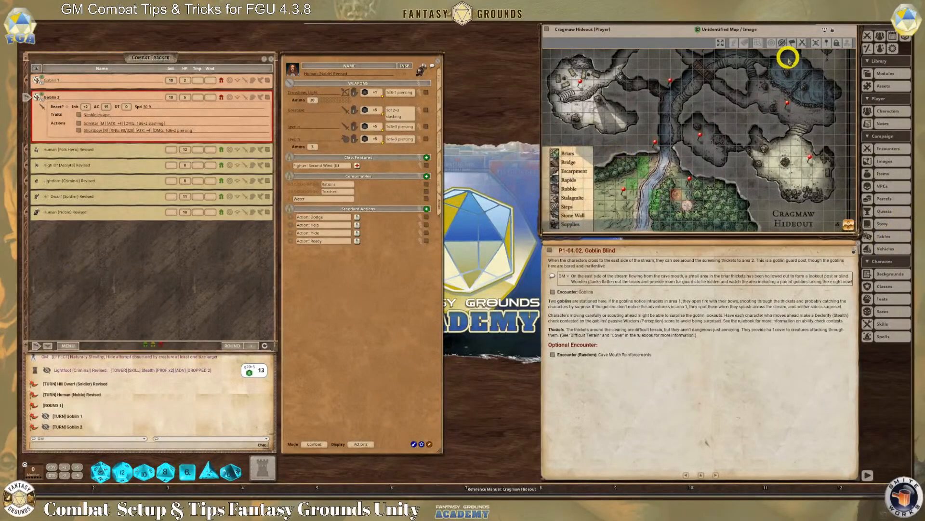
left_click(833, 34)
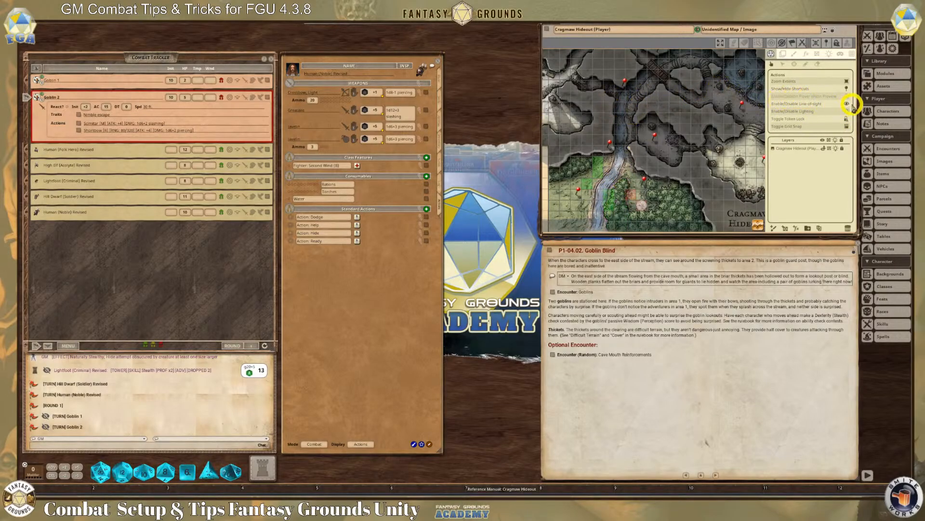
scroll(592, 183, "down", 3)
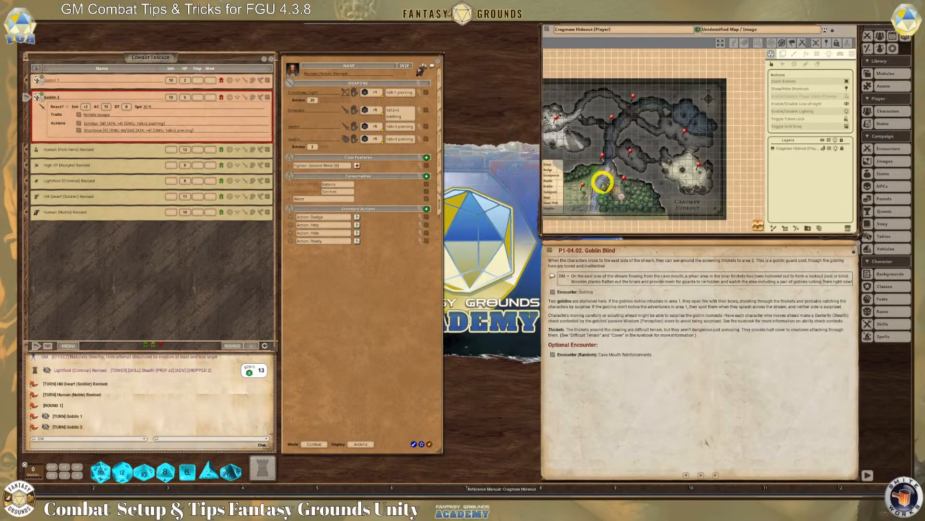
Step: Turn on the player vision preview for the Cragmaw Hideout map
scroll(600, 173, "up", 4)
scroll(606, 160, "up", 2)
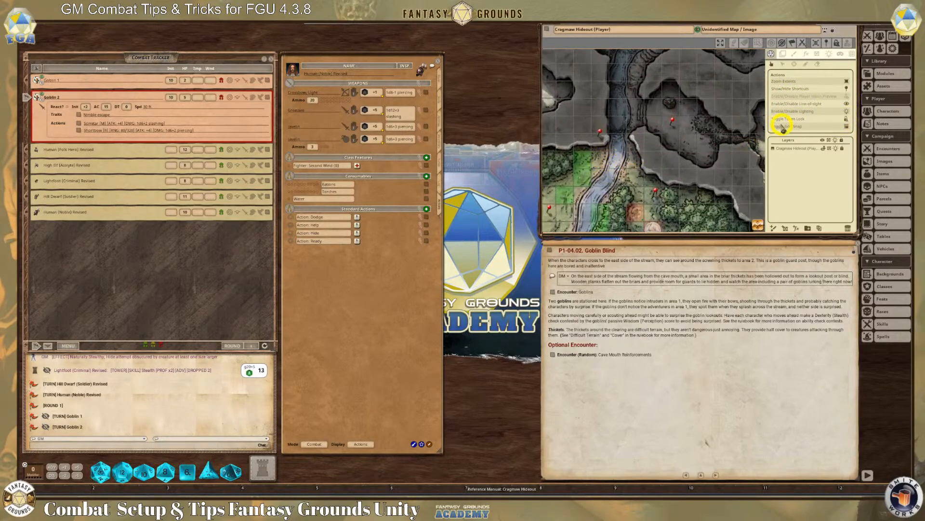
left_click(848, 97)
scroll(674, 171, "down", 4)
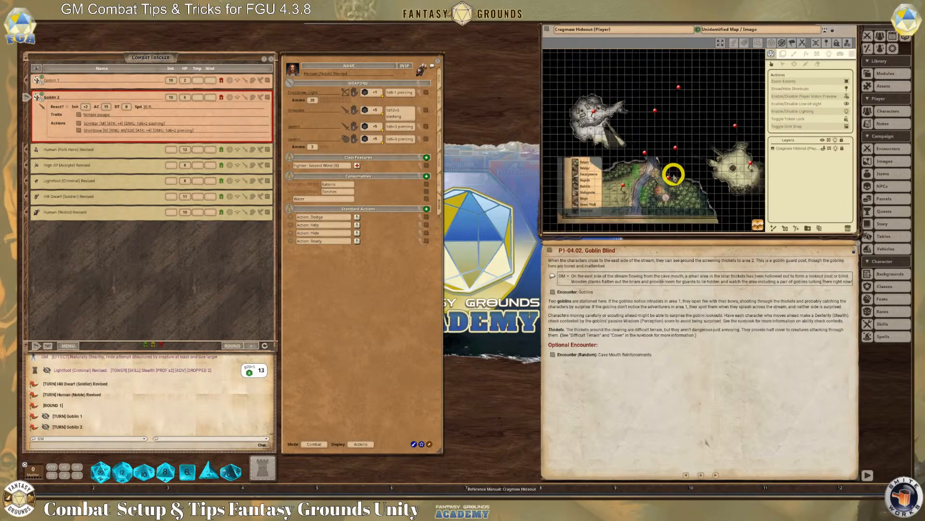
Step: Preview the map through Goblin 1's and Goblin 2's vision in the thicket east of the stream
scroll(674, 193, "up", 3)
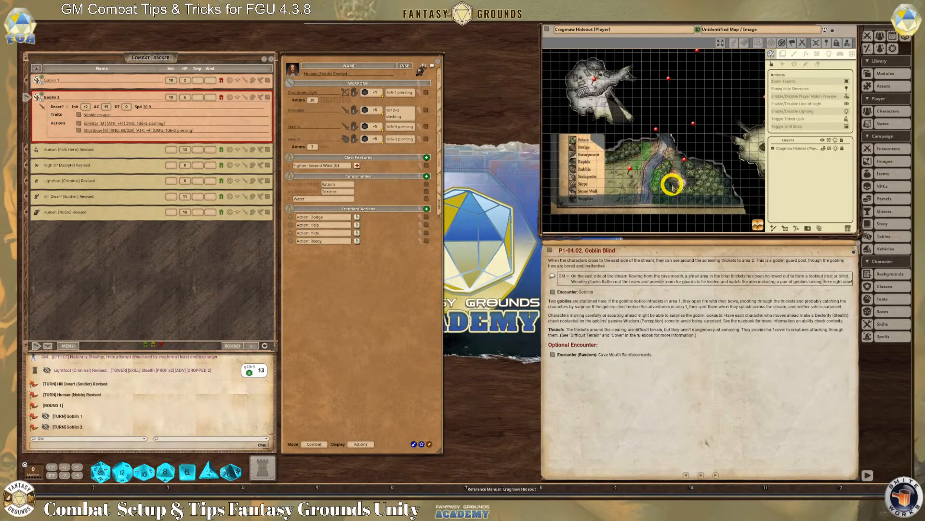
scroll(674, 196, "down", 3)
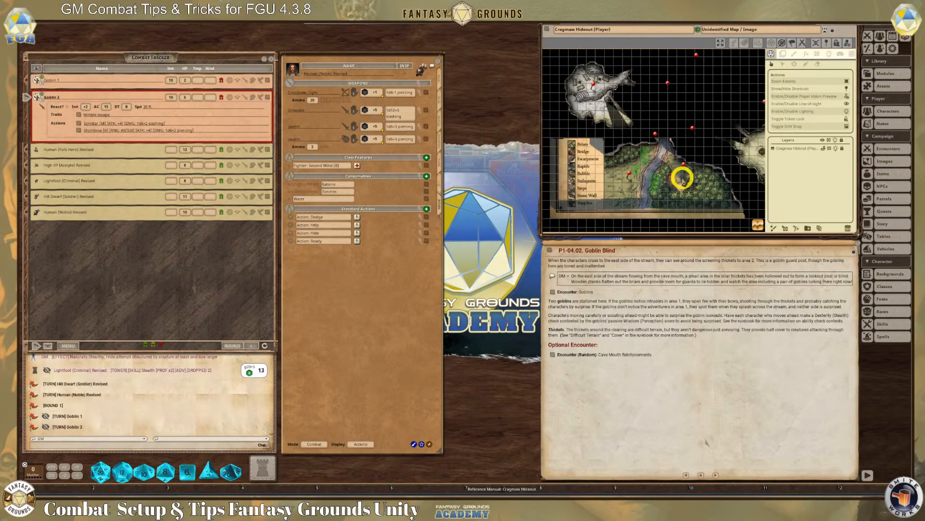
scroll(675, 177, "up", 5)
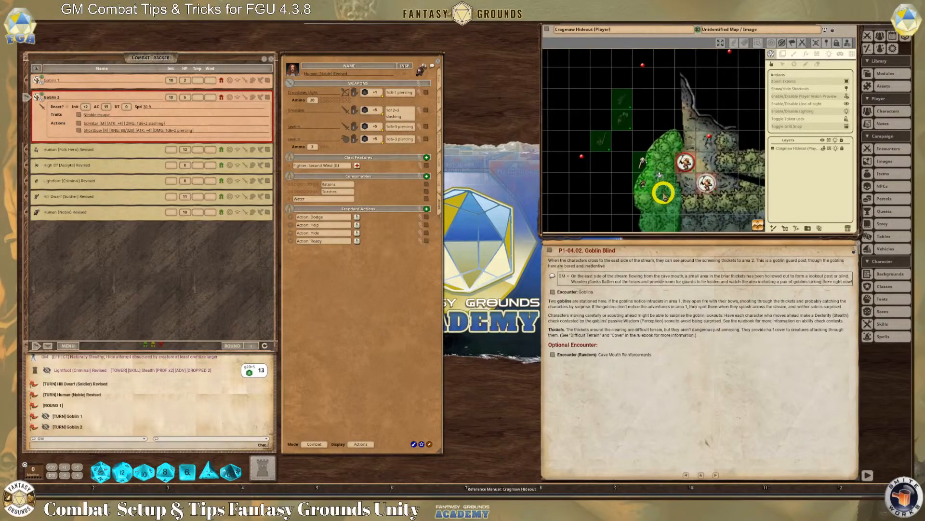
scroll(740, 208, "up", 1)
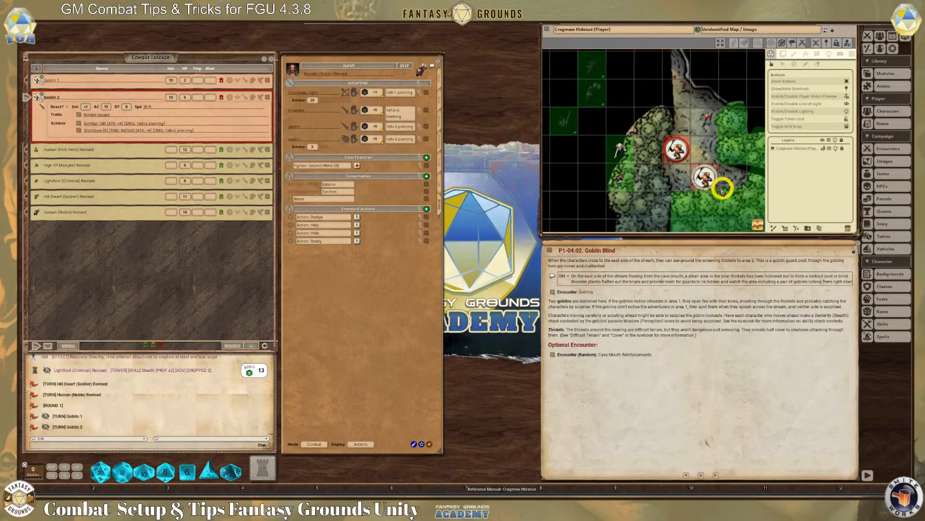
scroll(740, 220, "down", 2)
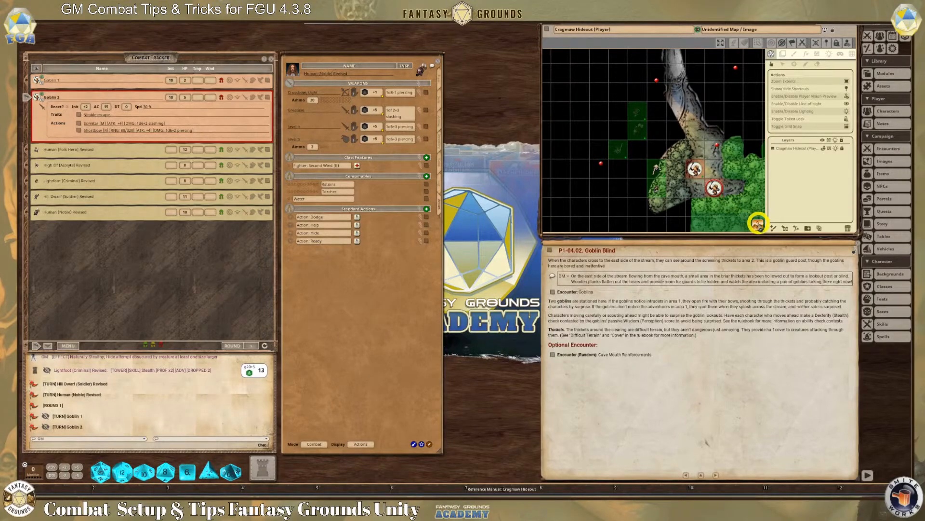
left_click_drag(759, 223, 786, 207)
scroll(652, 171, "down", 1)
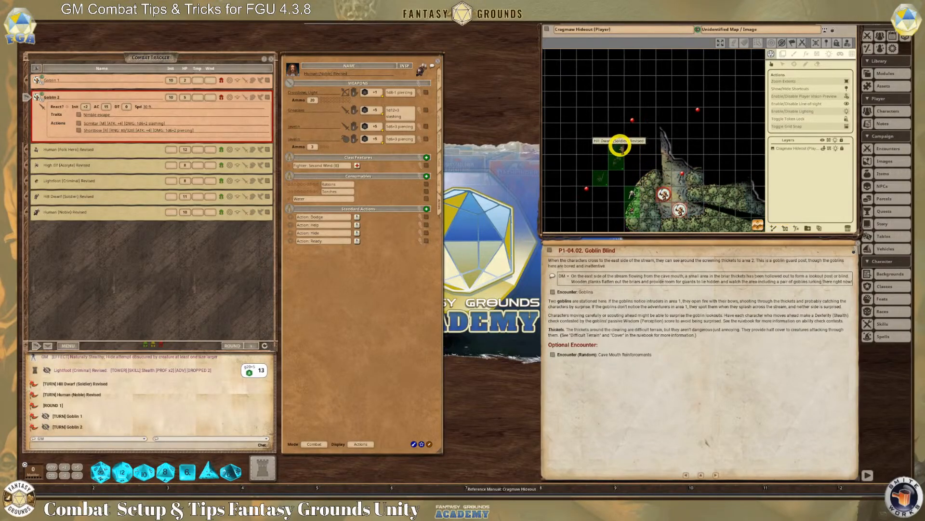
Step: Preview the map through the vision of the Hill Dwarf, Human (Noble) and Human (Folk Hero) tokens
left_click(621, 147)
left_click(619, 161)
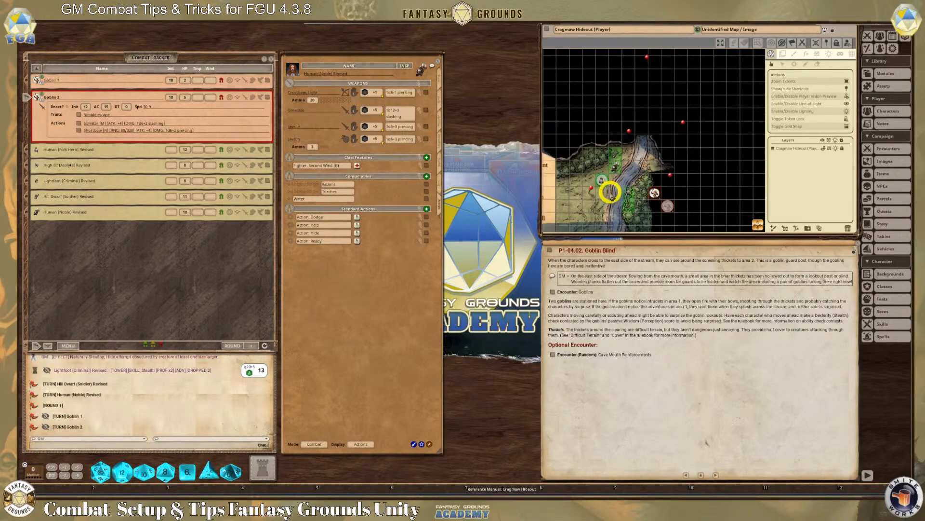
left_click_drag(609, 192, 630, 208)
scroll(598, 203, "up", 2)
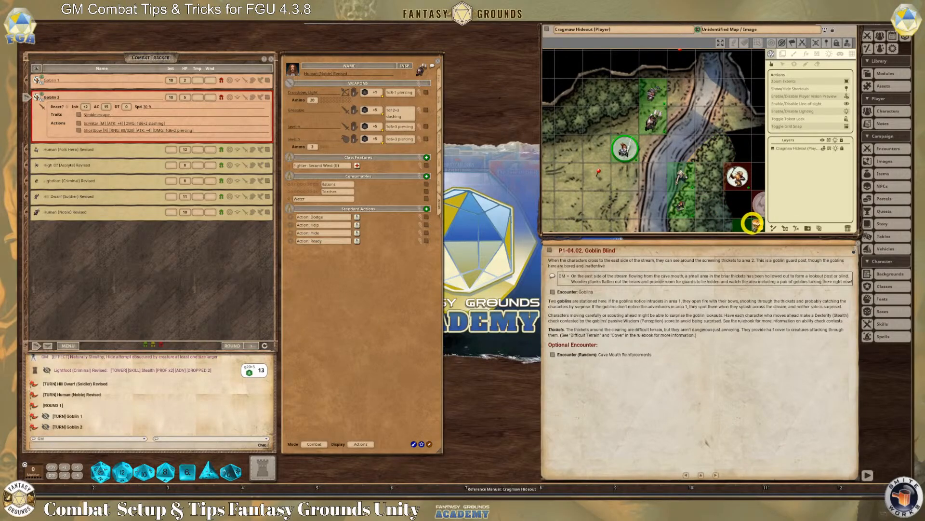
left_click_drag(758, 225, 828, 241)
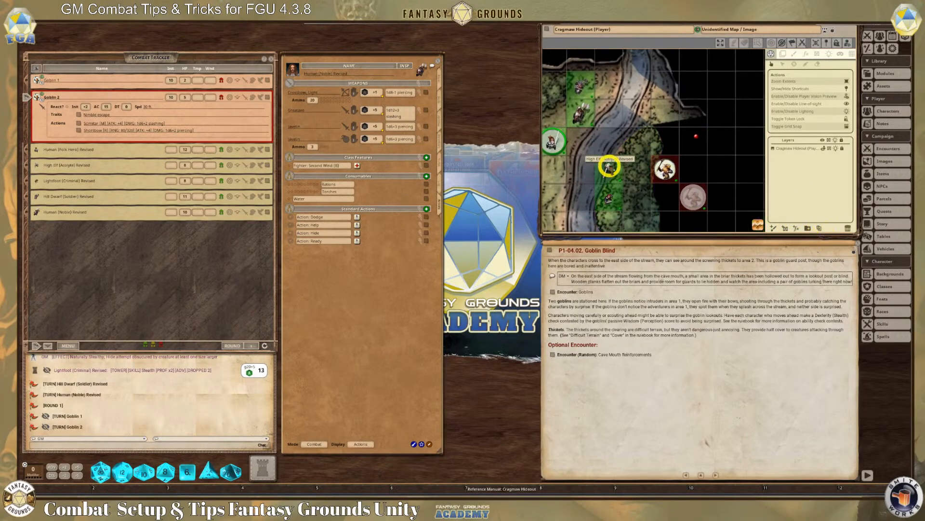
Step: Compare the High Elf's vision across the stream with that of the Hill Dwarf, Human (Noble) and Human (Folk Hero) tokens
left_click(609, 167)
scroll(609, 166, "down", 2)
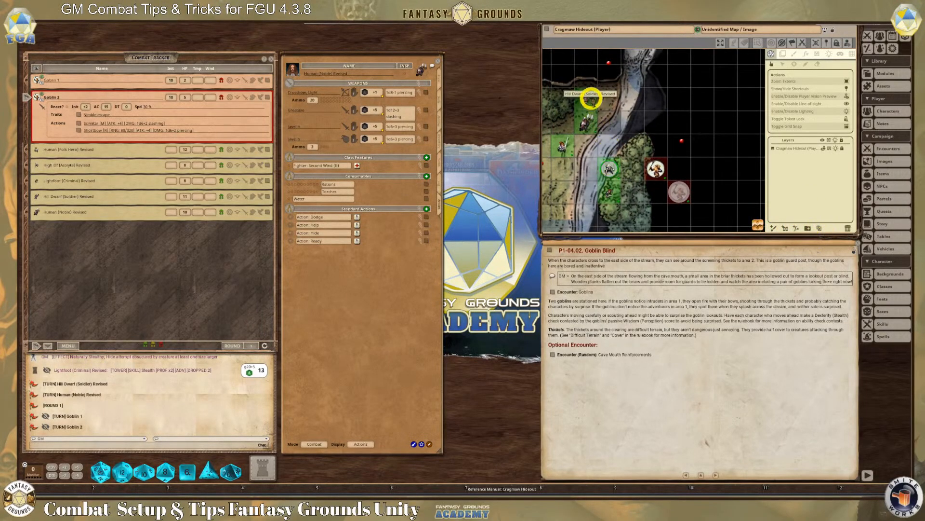
left_click(591, 98)
mouse_move(591, 98)
left_mouse_down()
mouse_move(741, 156)
mouse_move(632, 144)
mouse_move(589, 103)
left_mouse_up()
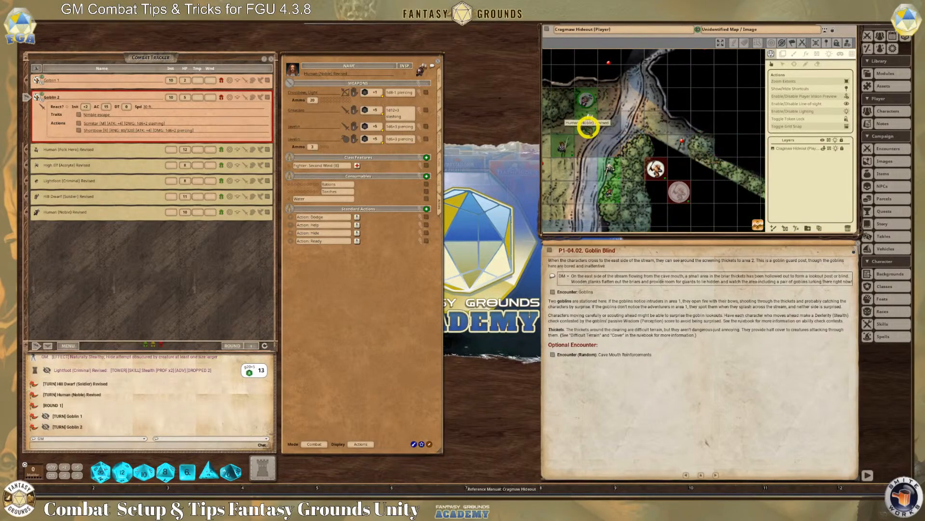
left_click(588, 127)
left_click(562, 145)
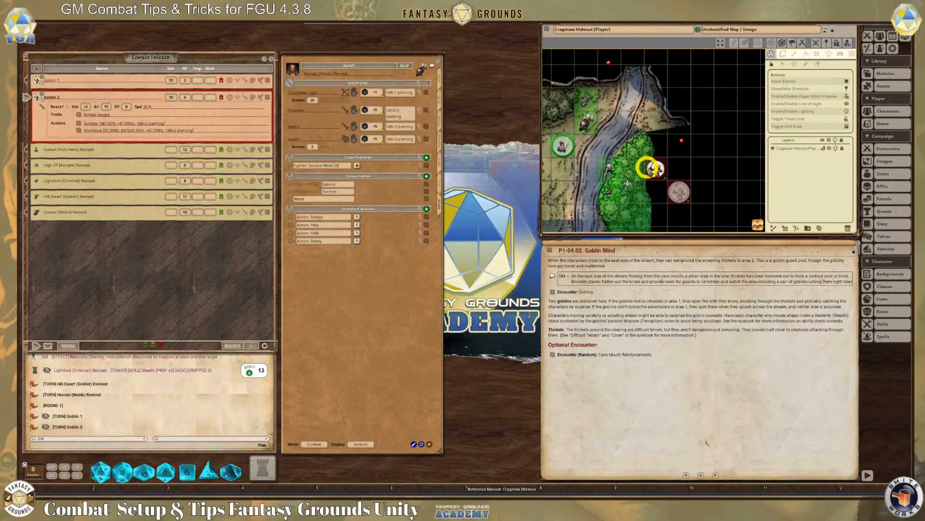
Step: Check which parts of the map and which characters each goblin can see from the thicket
left_click(654, 167)
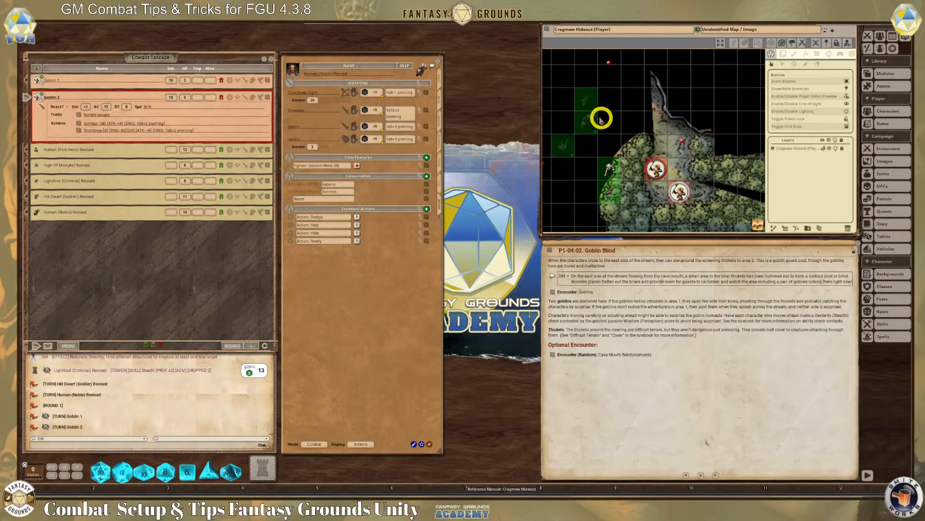
left_click(677, 189)
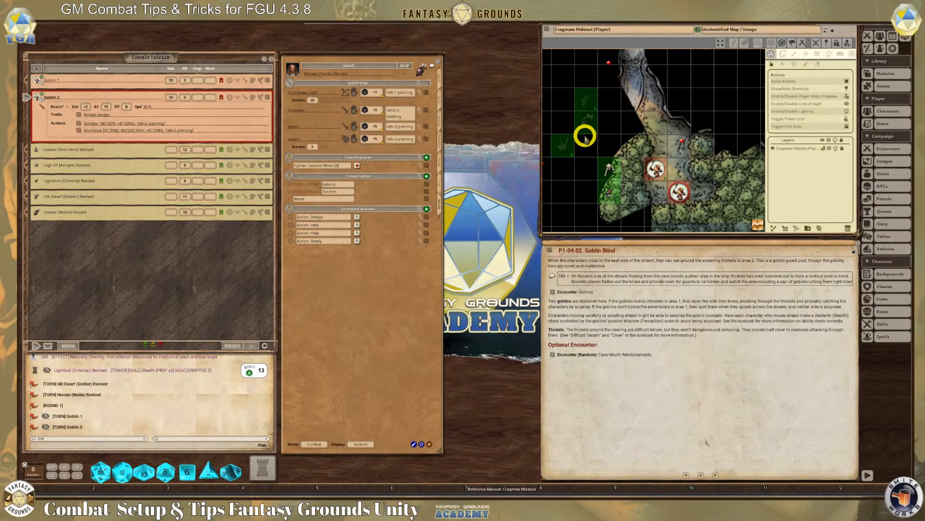
scroll(622, 154, "down", 3)
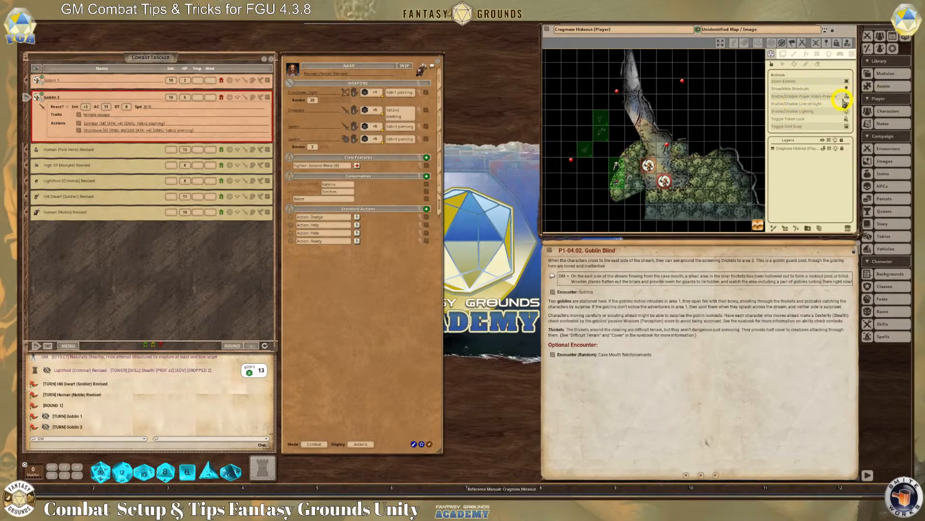
left_click(839, 102)
scroll(626, 182, "up", 3)
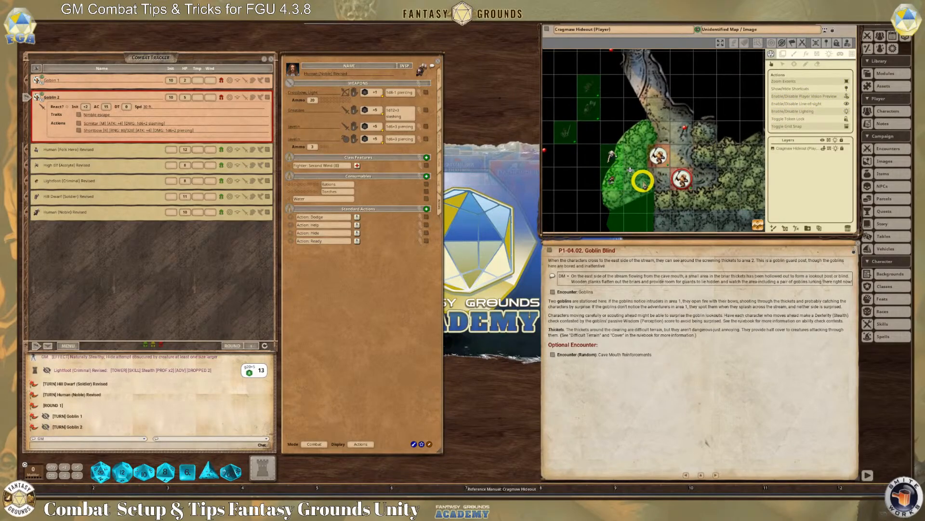
scroll(644, 186, "down", 1)
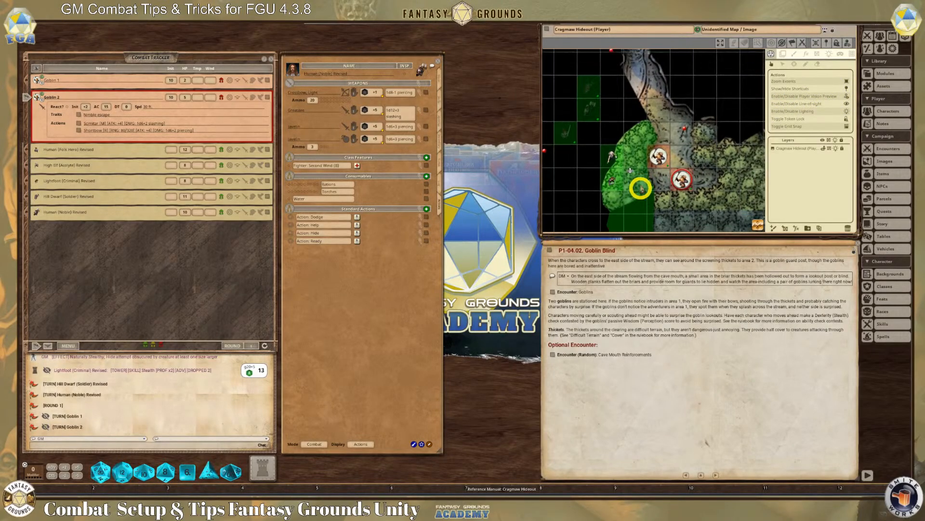
Step: Check what the Human (Folk Hero), Human (Noble) and Hill Dwarf tokens can see from west of the stream
left_click(559, 130)
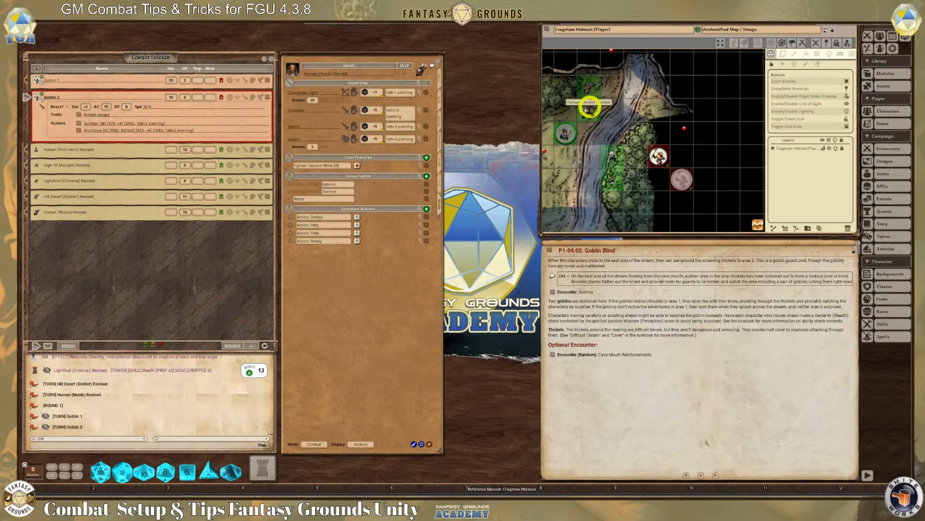
left_click(590, 109)
left_click(588, 86)
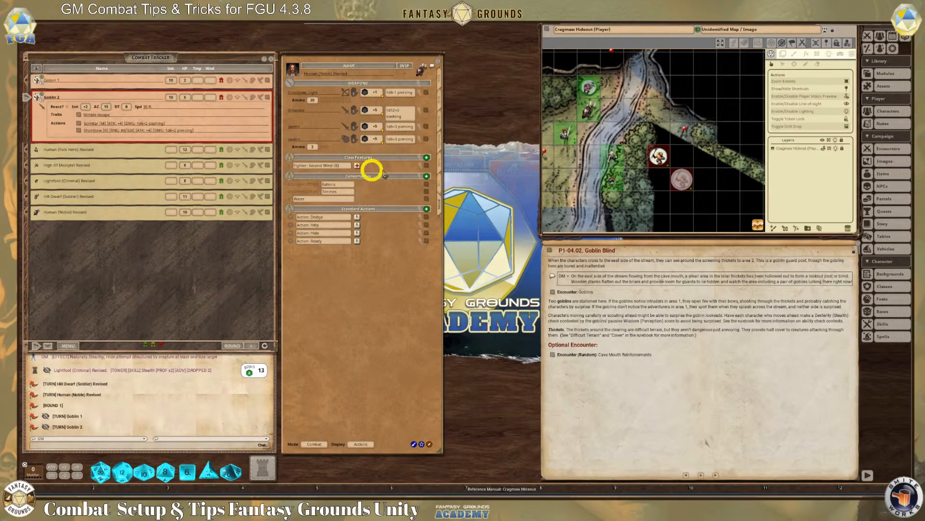
scroll(584, 160, "down", 1)
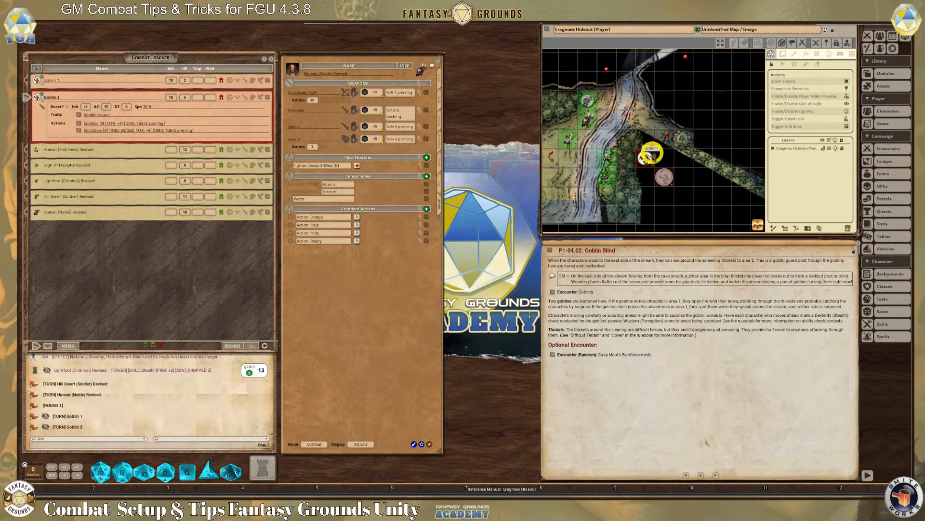
Step: Compare the Human (Folk Hero)'s line of sight with what Goblin 1 and Goblin 2 can see
left_click(647, 157)
scroll(631, 209, "down", 3)
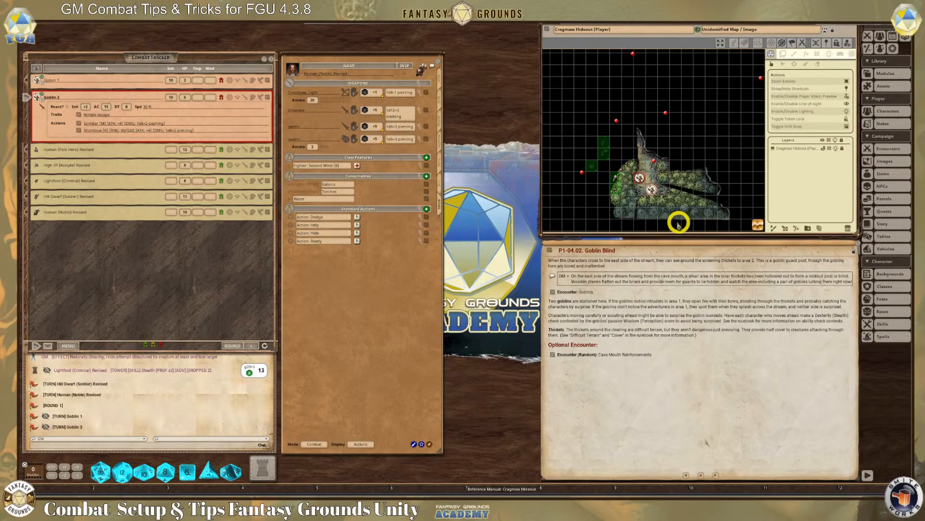
scroll(631, 218, "up", 2)
left_click(573, 145)
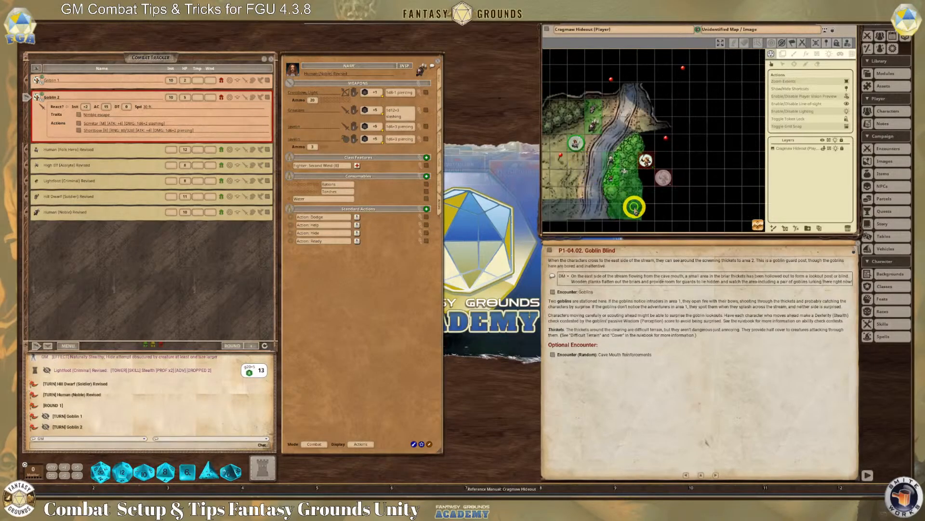
left_click(665, 179)
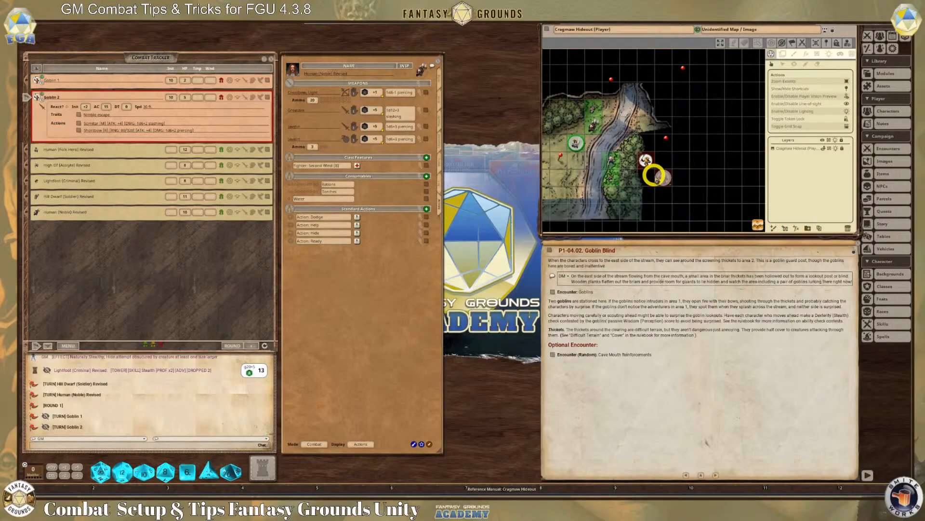
left_click(666, 177)
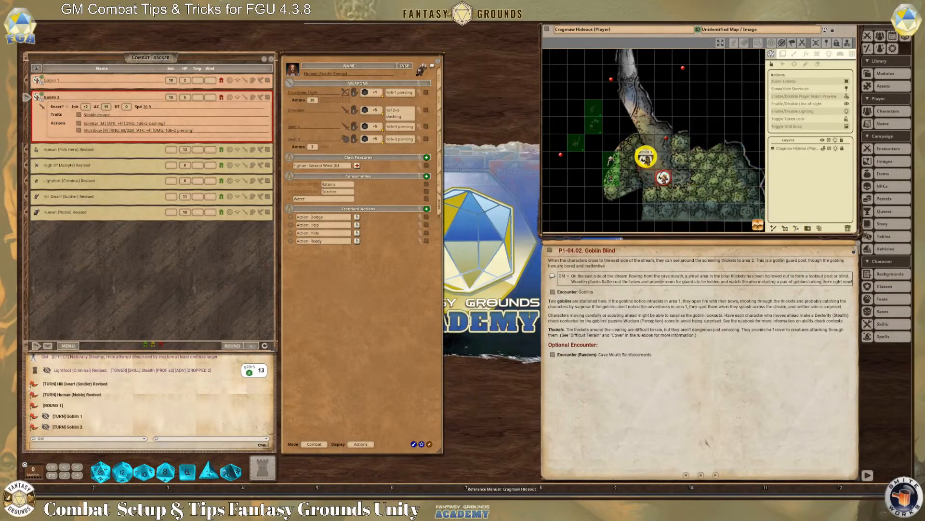
left_click(646, 159)
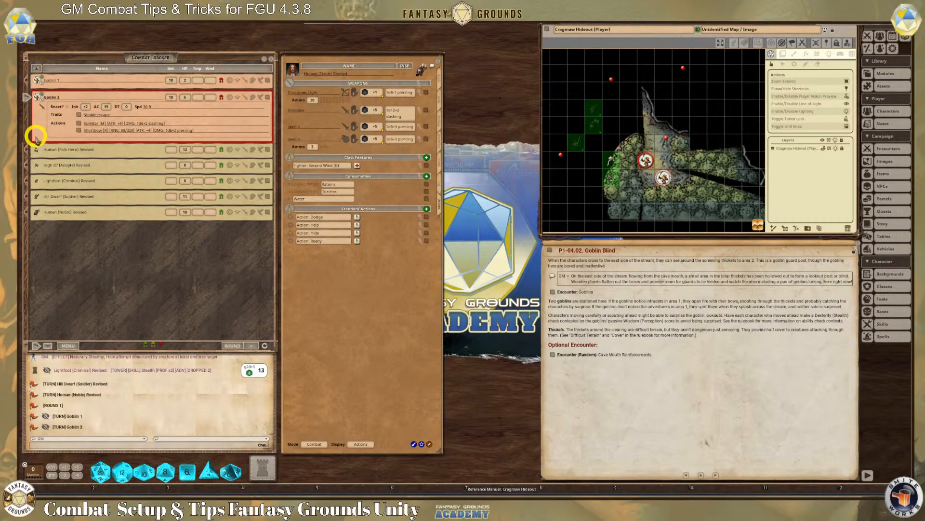
Step: Advance the combat to Human (Folk Hero)'s turn and select that character's token to show its vision
left_click(46, 348)
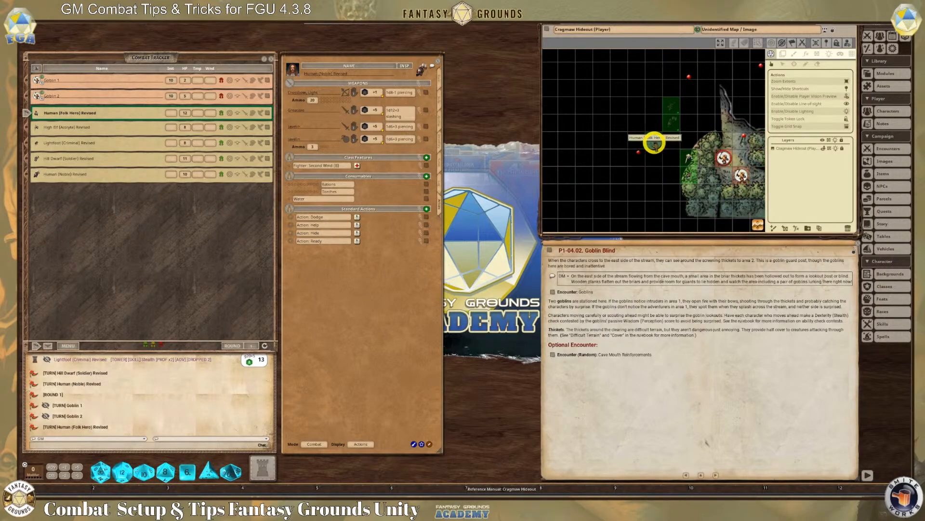
left_click(654, 142)
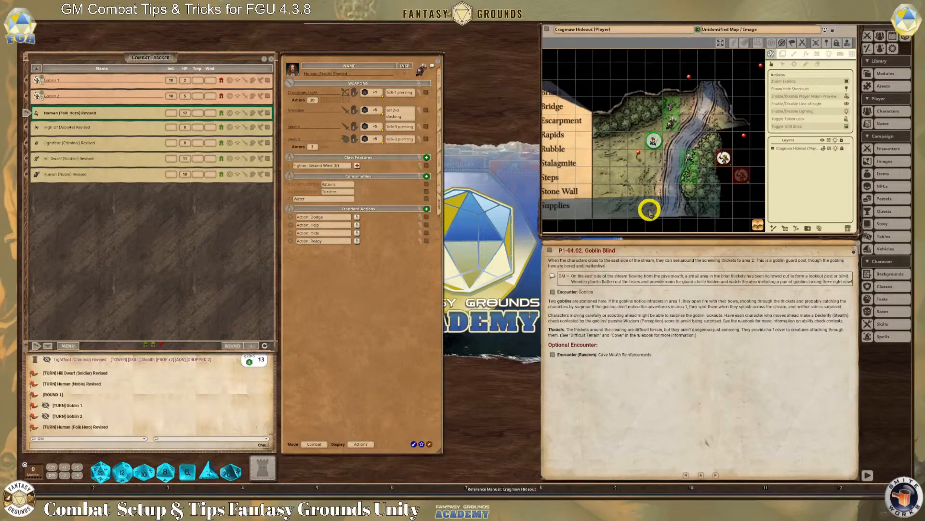
scroll(653, 196, "down", 2)
left_click_drag(758, 226, 727, 212)
scroll(593, 163, "down", 2)
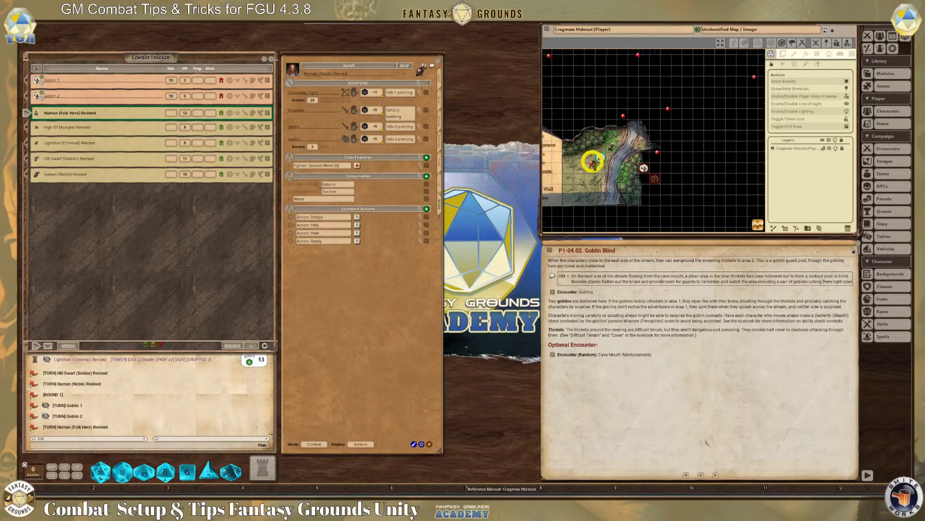
Step: Examine the Human (Folk Hero)'s view toward the goblins and preview the Human (Noble) token's vision
scroll(592, 162, "up", 2)
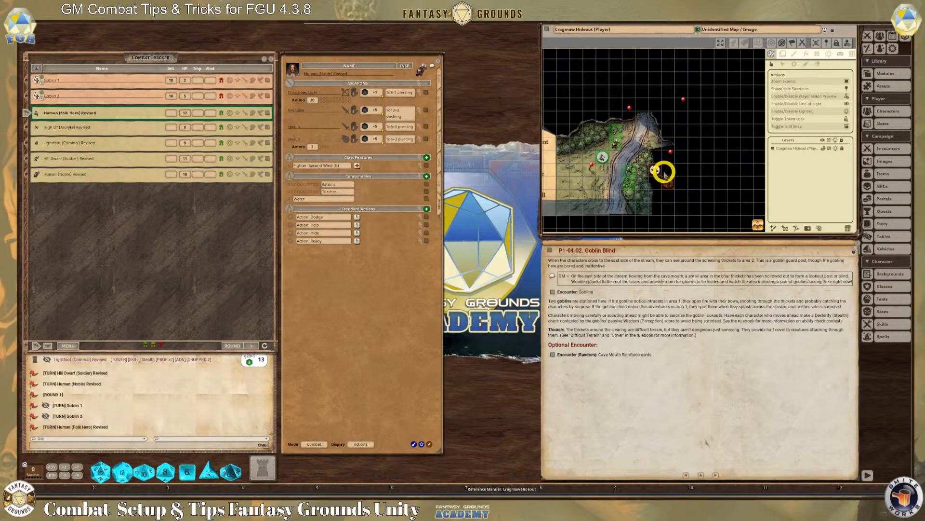
scroll(637, 198, "up", 1)
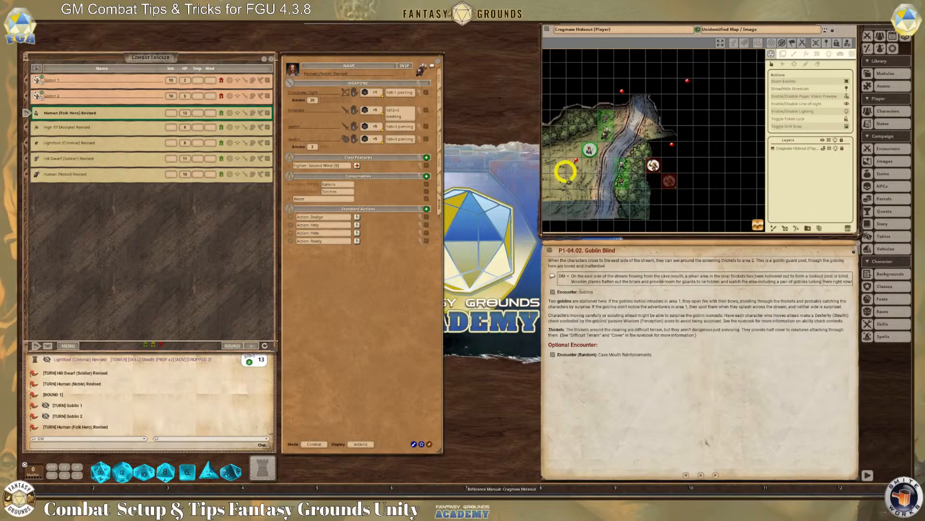
scroll(610, 173, "up", 1)
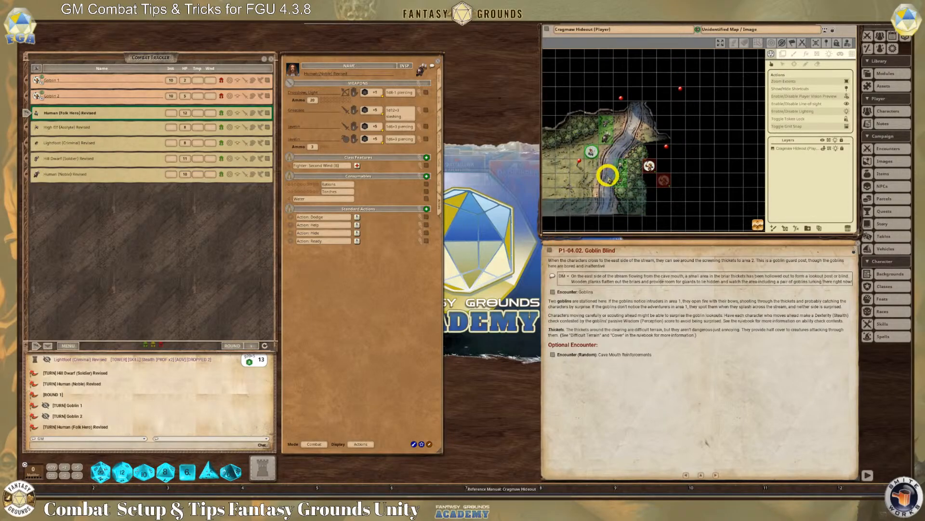
scroll(611, 175, "down", 1)
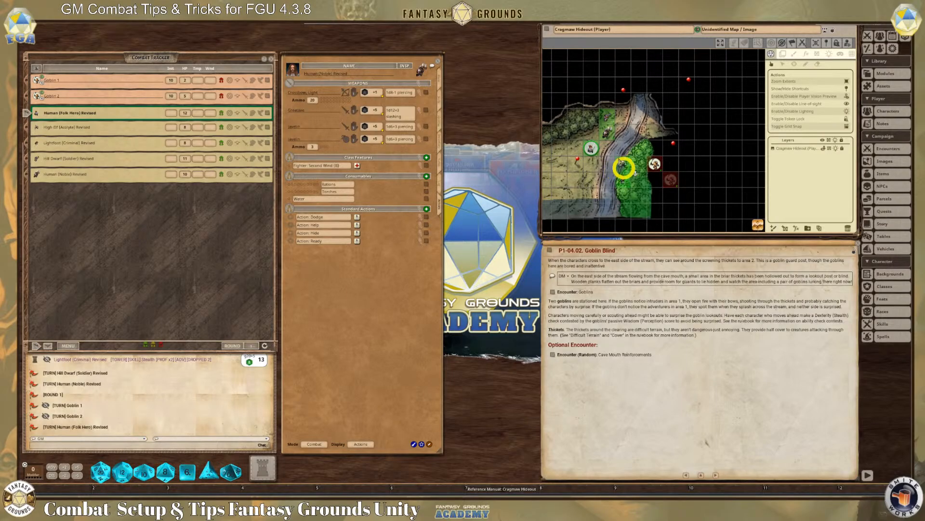
left_click(612, 133)
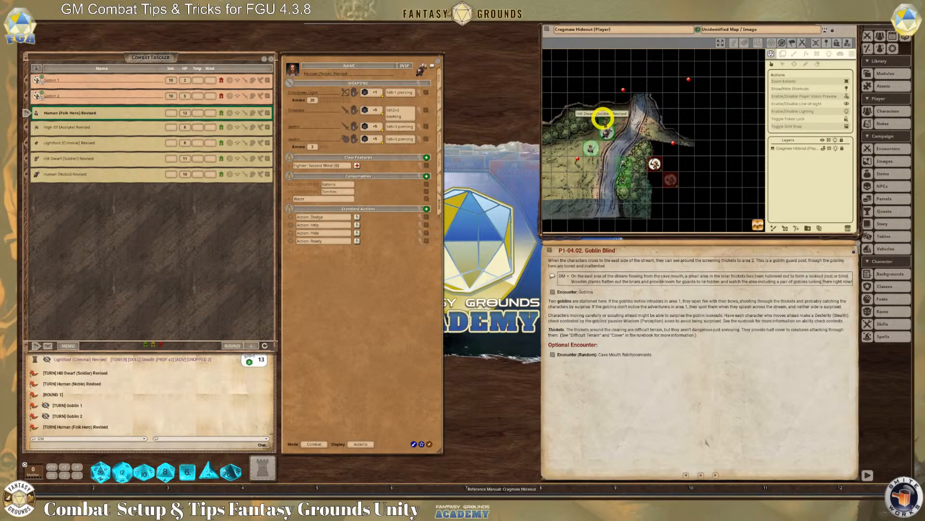
Step: Compare what the Hill Dwarf (Soldier) and Human (Folk Hero) tokens can see across the stream toward the goblins
left_click(605, 119)
left_click(595, 155)
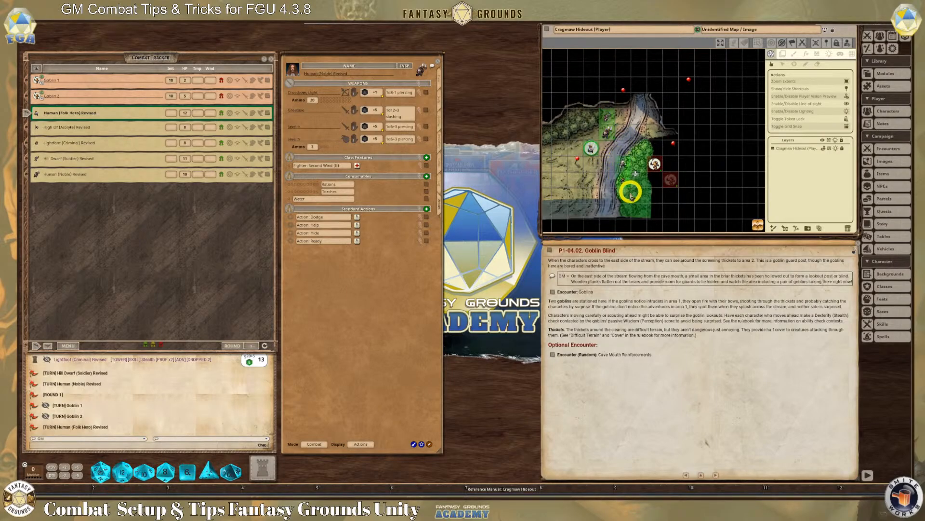
scroll(598, 185, "up", 2)
scroll(602, 185, "down", 1)
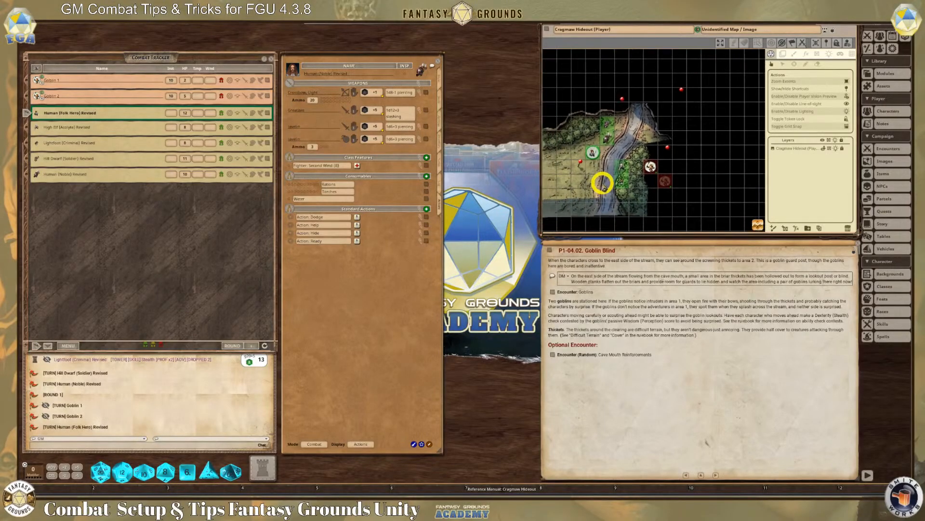
mouse_move(721, 159)
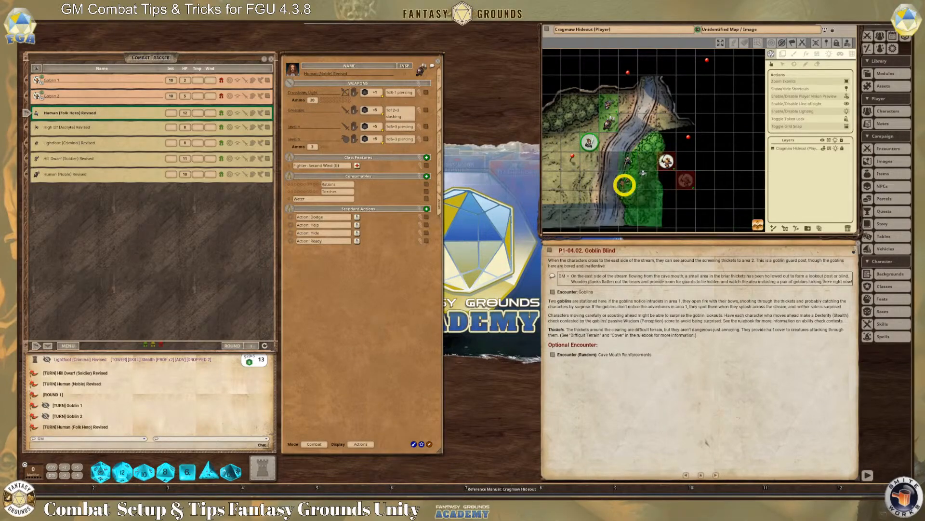
scroll(589, 156, "up", 1)
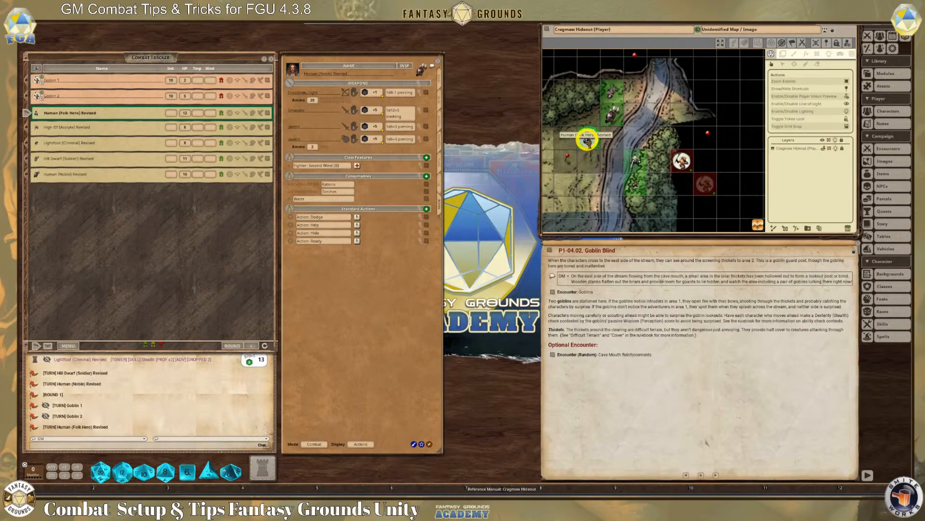
left_click(588, 139)
scroll(613, 176, "down", 1)
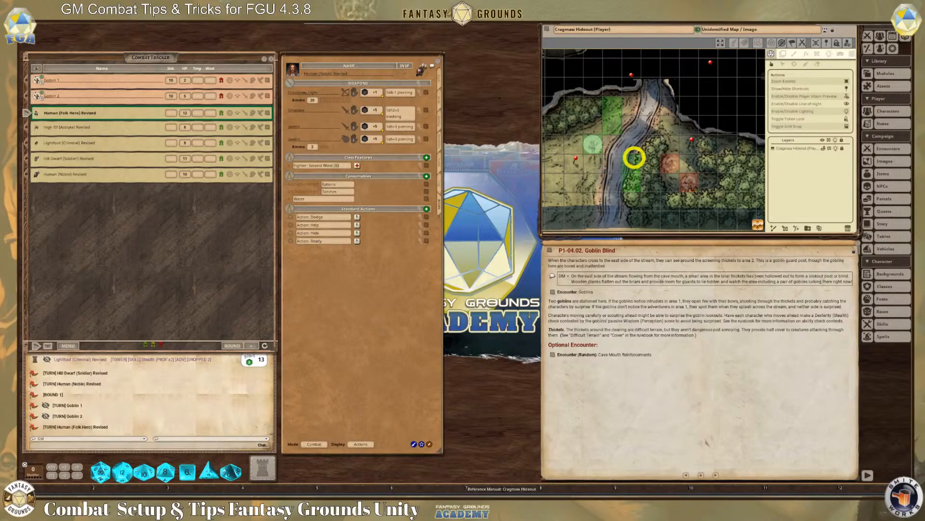
Step: Close the Cragmaw Hideout map and restore the minimized Cragmaw Hideout reference manual
left_click(855, 26)
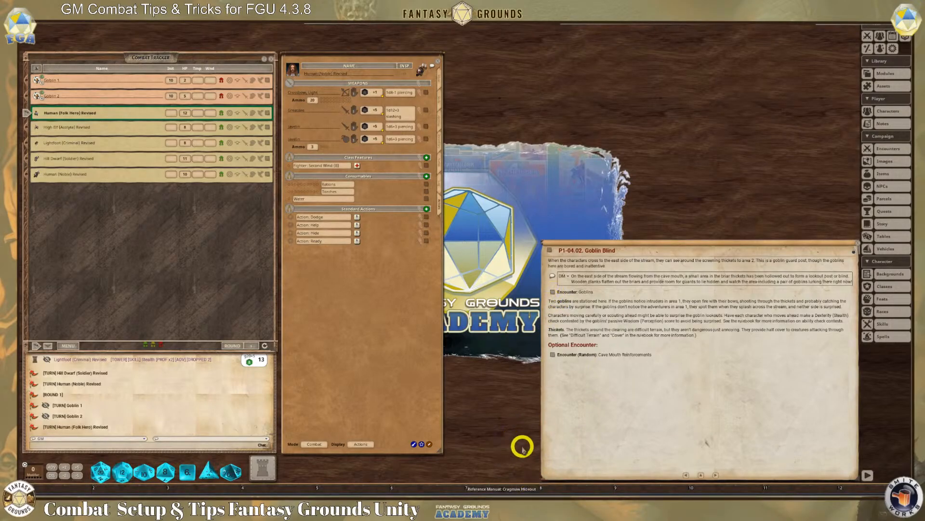
left_click(489, 487)
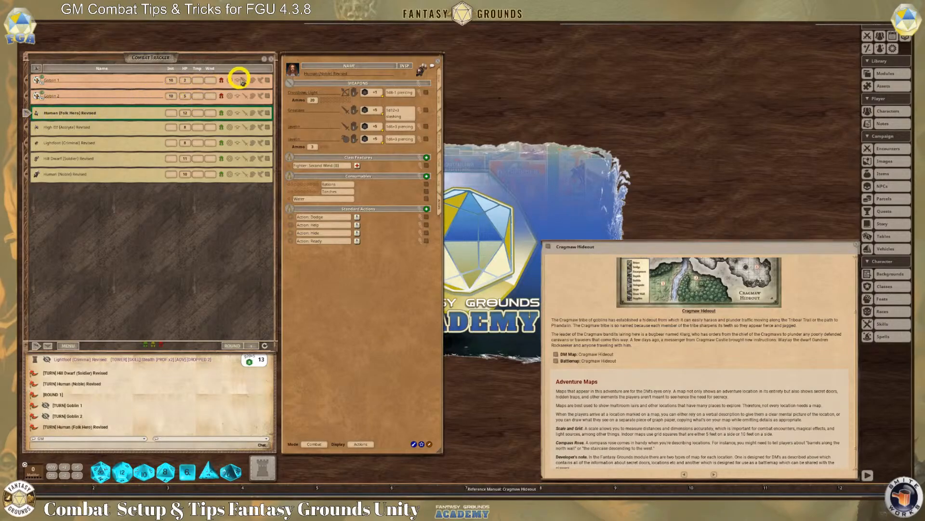
Step: Open the Human (Folk Hero)'s sheet from the combat tracker and reopen the Cragmaw Hideout map from that character's token
left_click(266, 114)
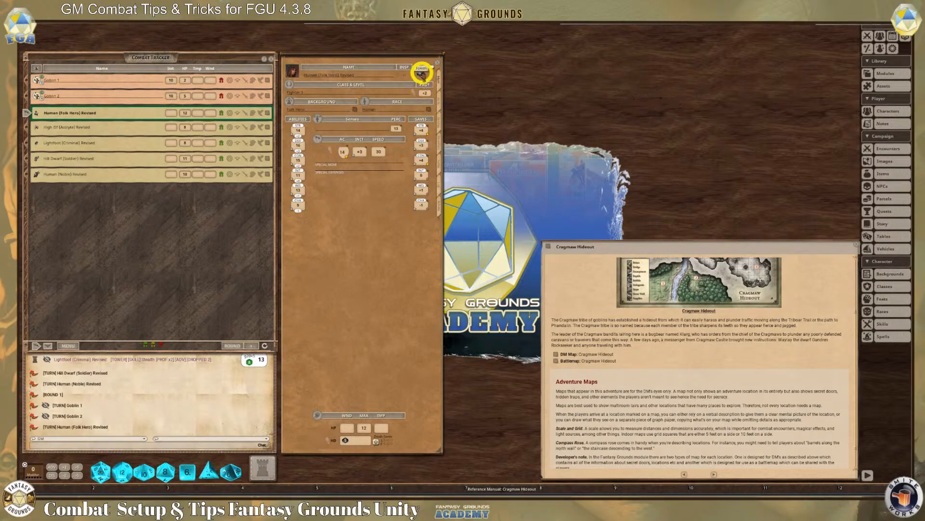
double_click(422, 71)
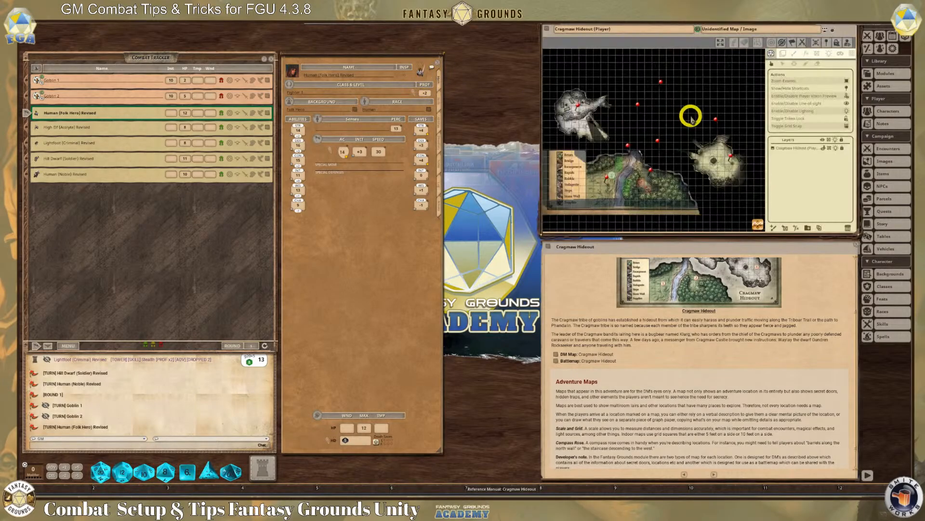
scroll(607, 173, "up", 5)
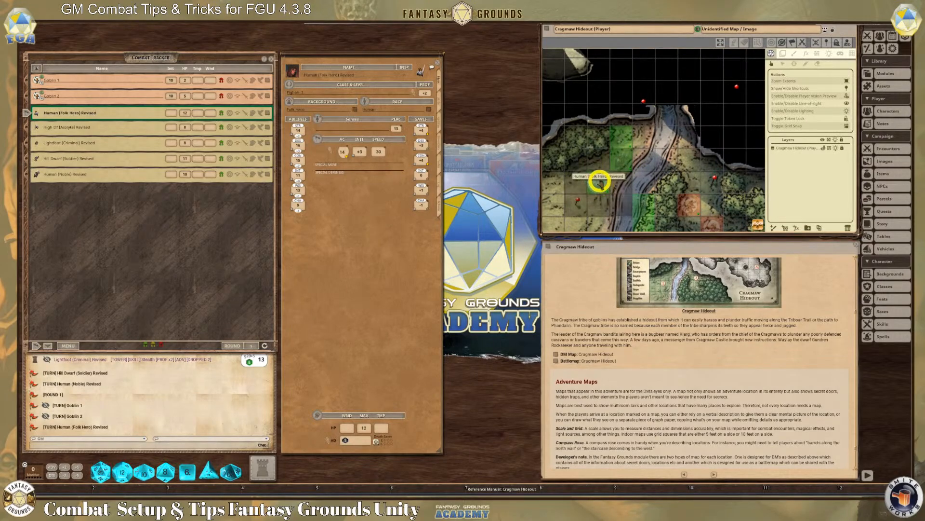
Step: Examine the Human (Folk Hero)'s view across the stream toward the thicket and the nearer goblin
left_click(600, 184)
scroll(679, 204, "down", 2)
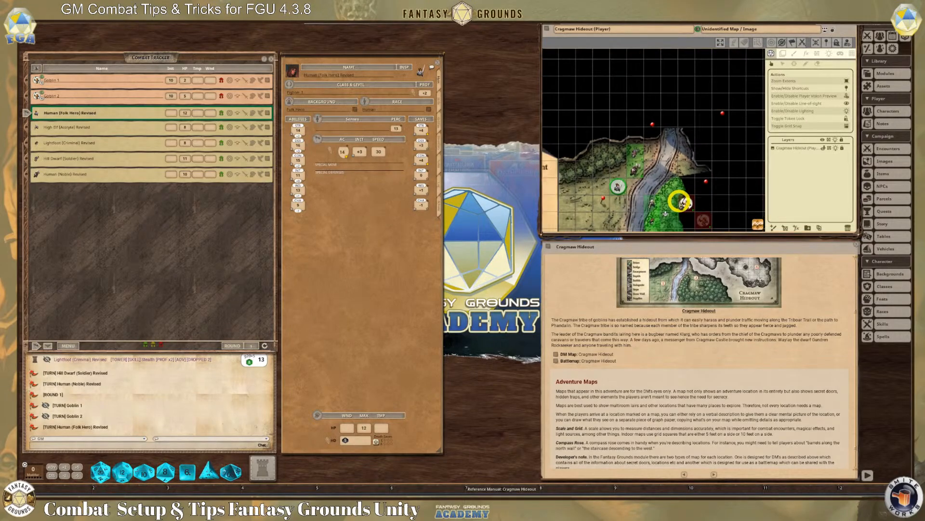
scroll(641, 188, "up", 3)
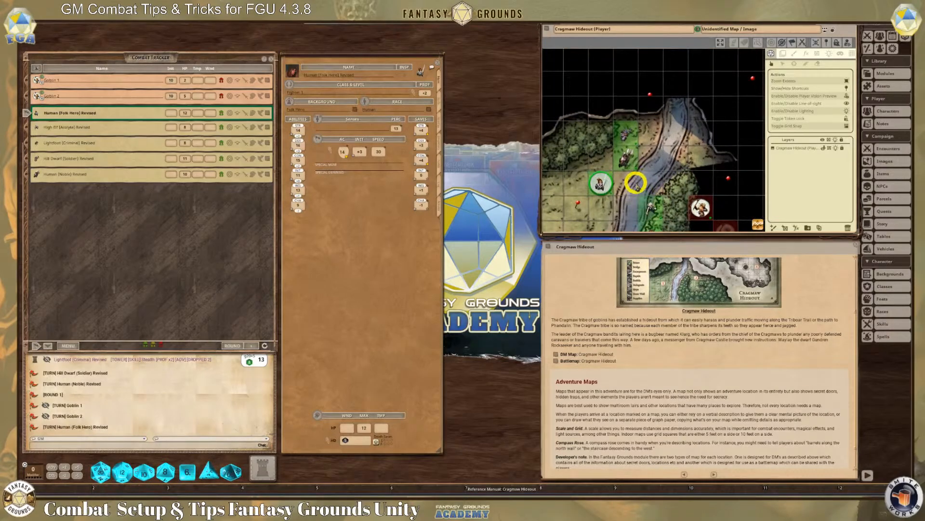
scroll(608, 180, "up", 2)
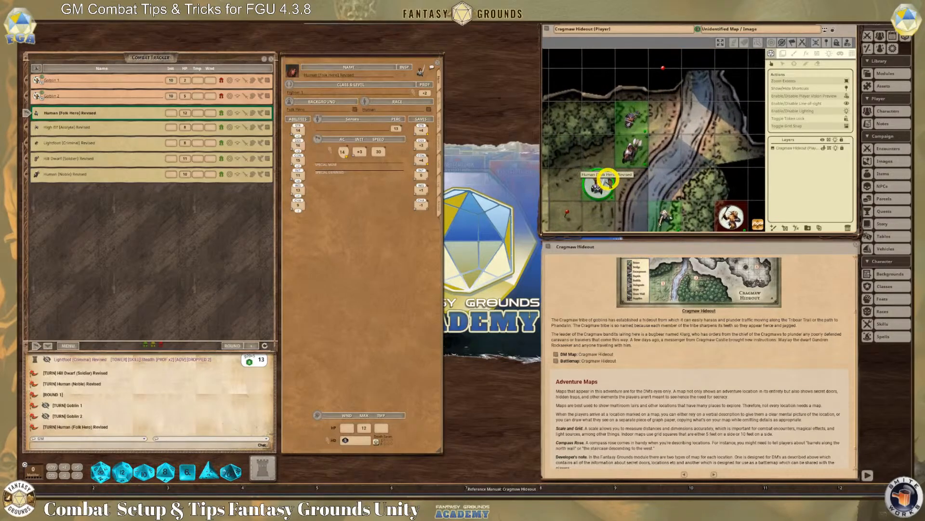
scroll(602, 182, "up", 2)
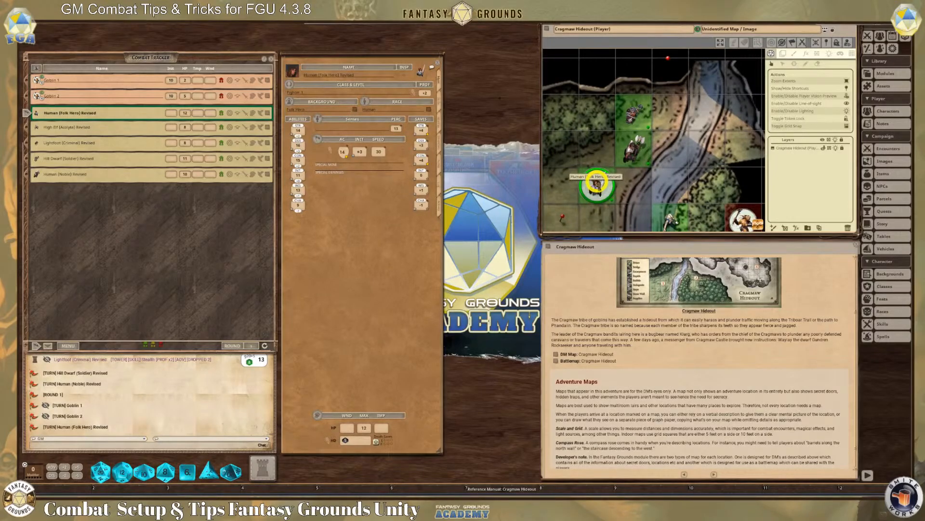
scroll(599, 179, "down", 1)
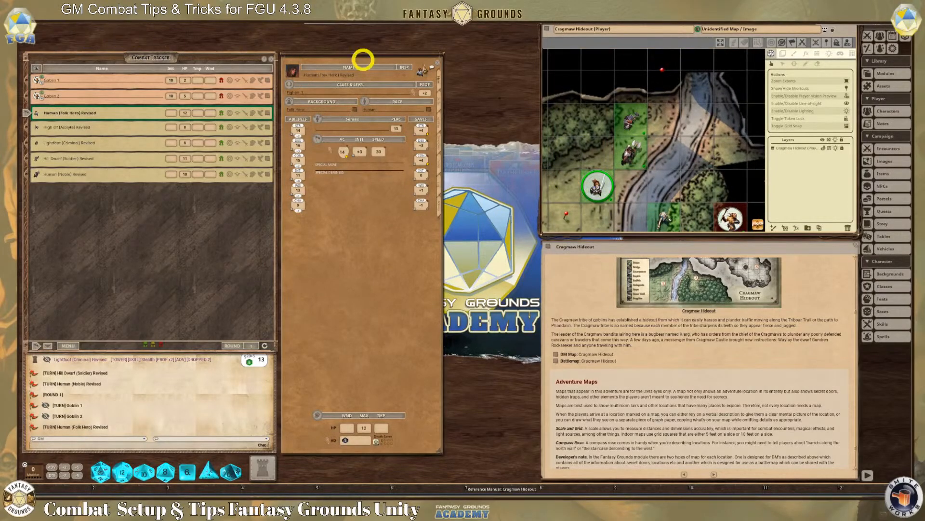
scroll(564, 176, "down", 1)
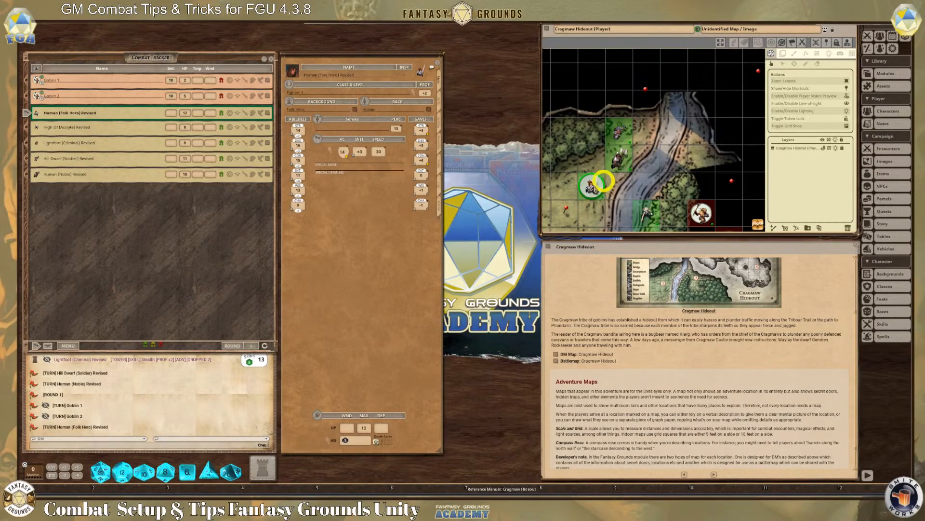
scroll(603, 182, "down", 2)
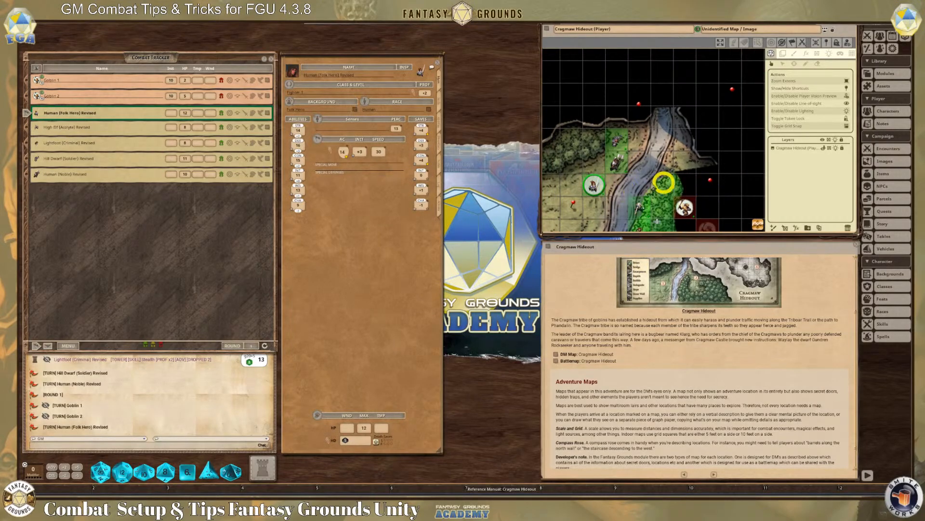
left_click_drag(620, 157, 600, 189)
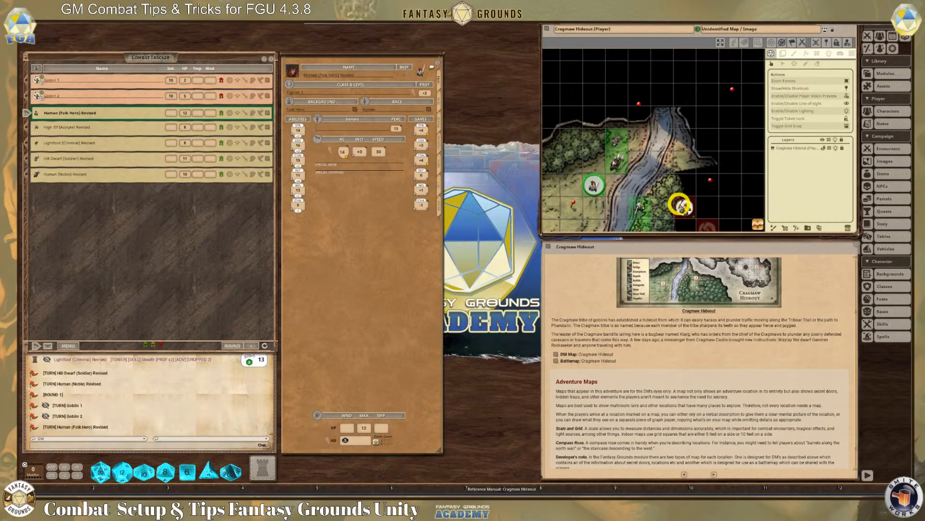
Step: Preview what the goblin nearest the stream can see toward the party and the surrounding thickets
left_click(683, 207)
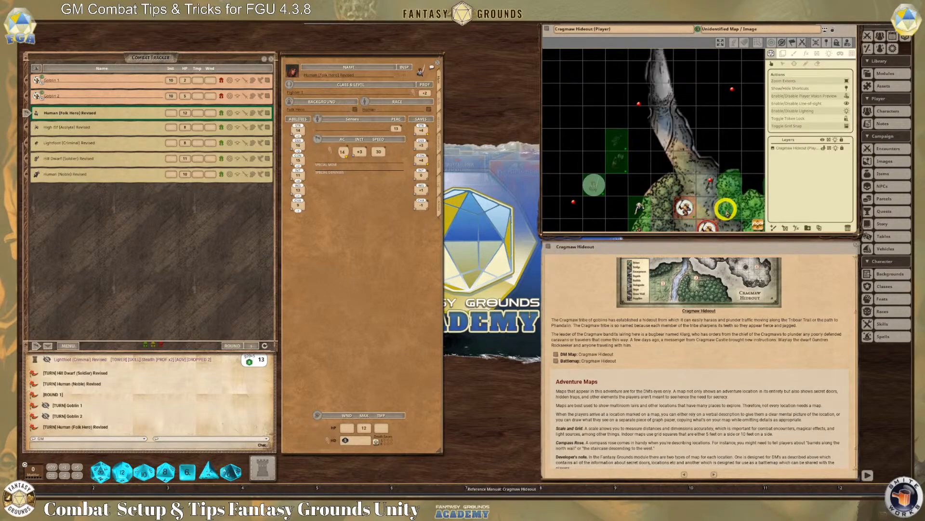
scroll(728, 200, "down", 2)
left_click_drag(772, 258, 735, 190)
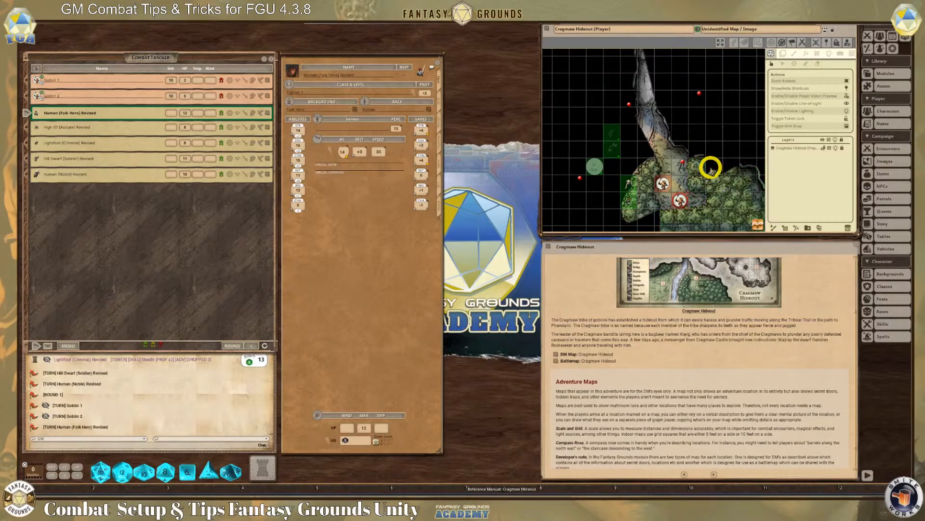
Step: Turn off the player vision preview and check the whole map with the farther goblin, Hill Dwarf (Soldier) and Human (Folk Hero) selected
left_click(847, 96)
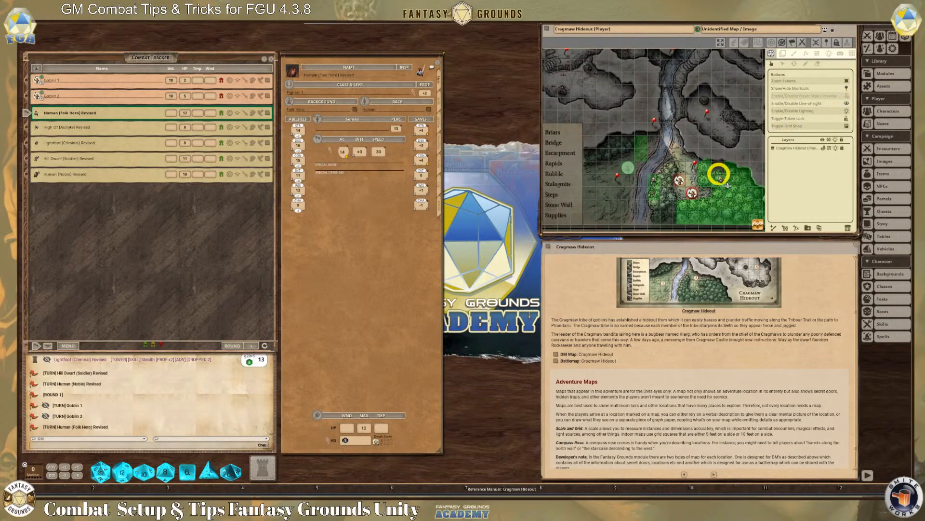
scroll(728, 184, "up", 5)
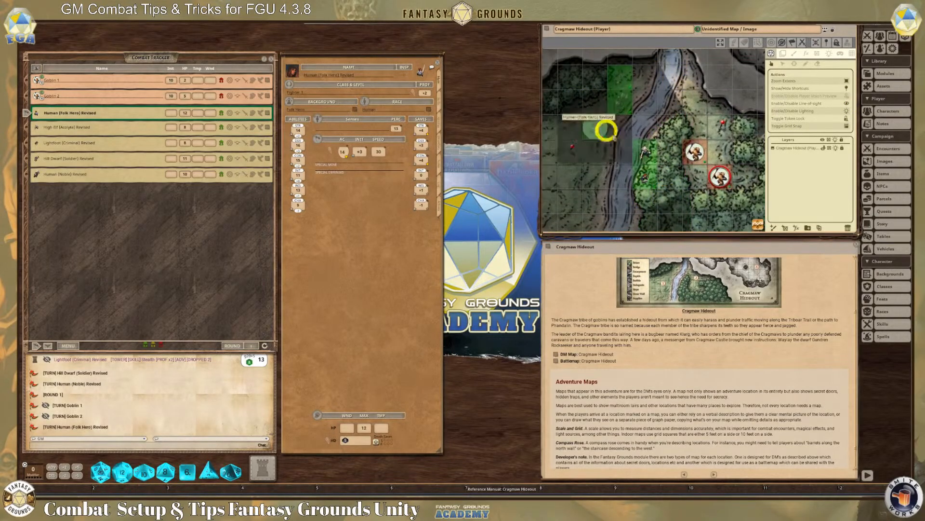
scroll(725, 175, "down", 1)
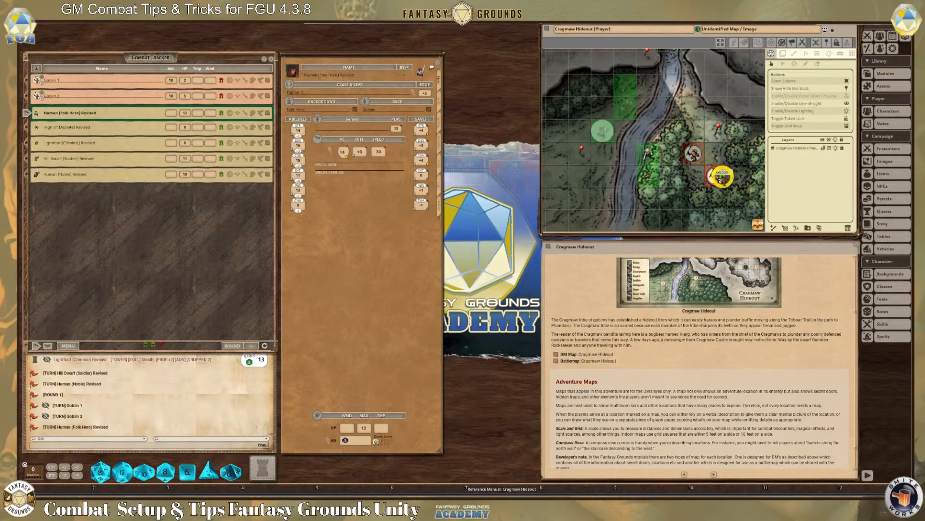
left_click(718, 177)
left_click(624, 104)
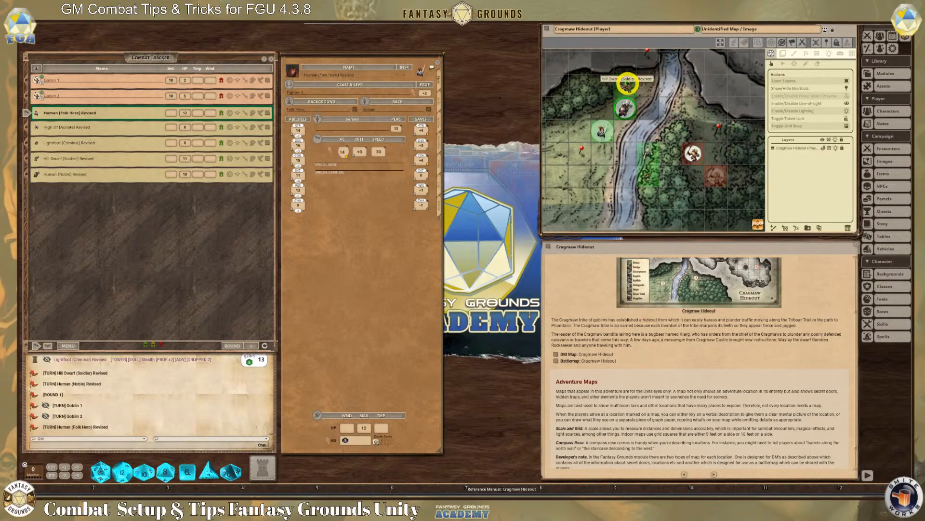
left_click(628, 83)
left_click(608, 137)
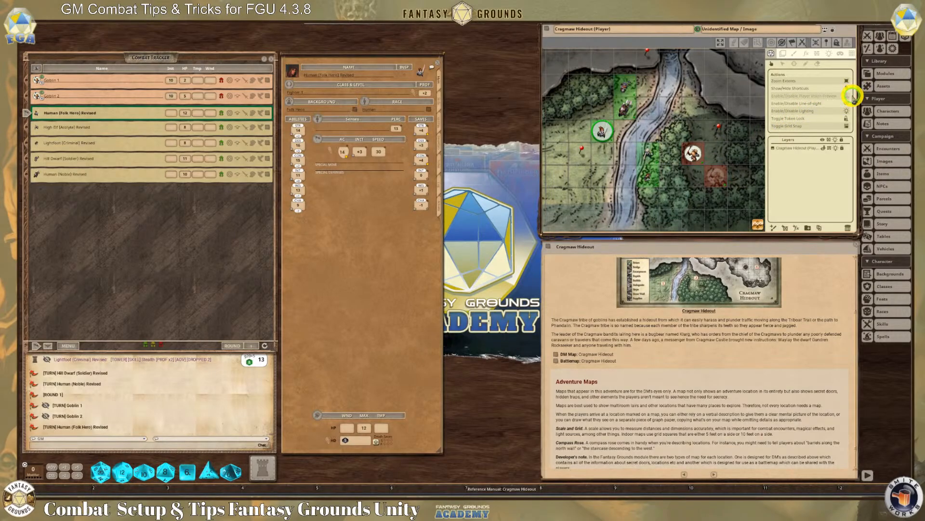
Step: Re-enable the player vision preview and compare the view of the character north of the Human (Folk Hero) with the nearer goblin's
left_click(847, 95)
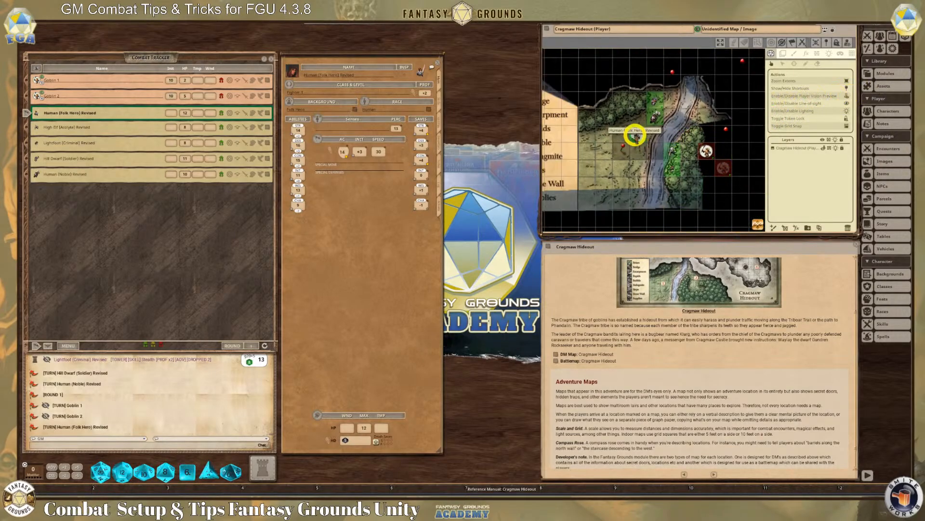
left_click(655, 116)
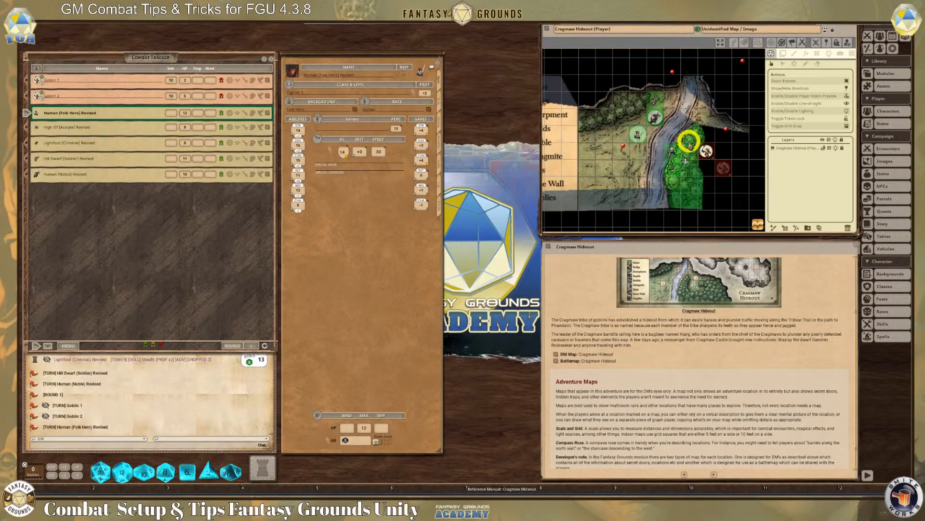
left_click(708, 153)
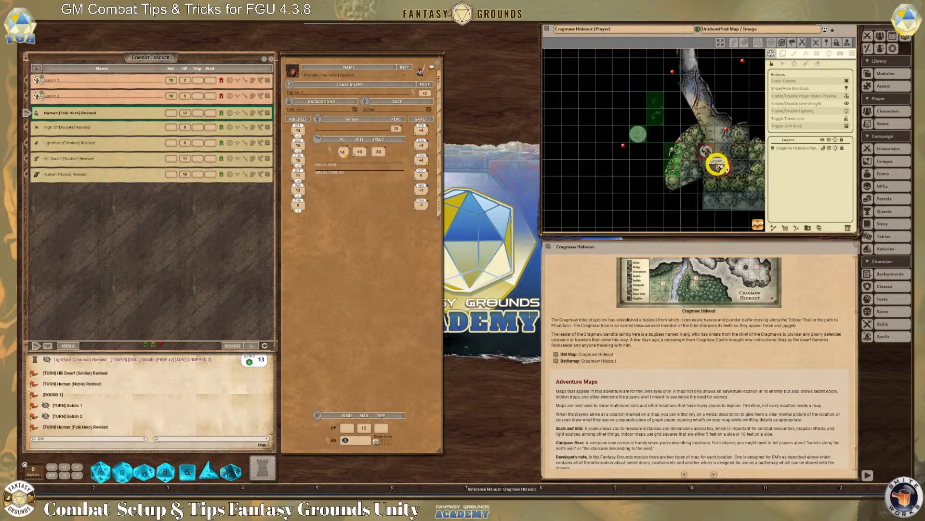
left_click(745, 147)
left_click(690, 194)
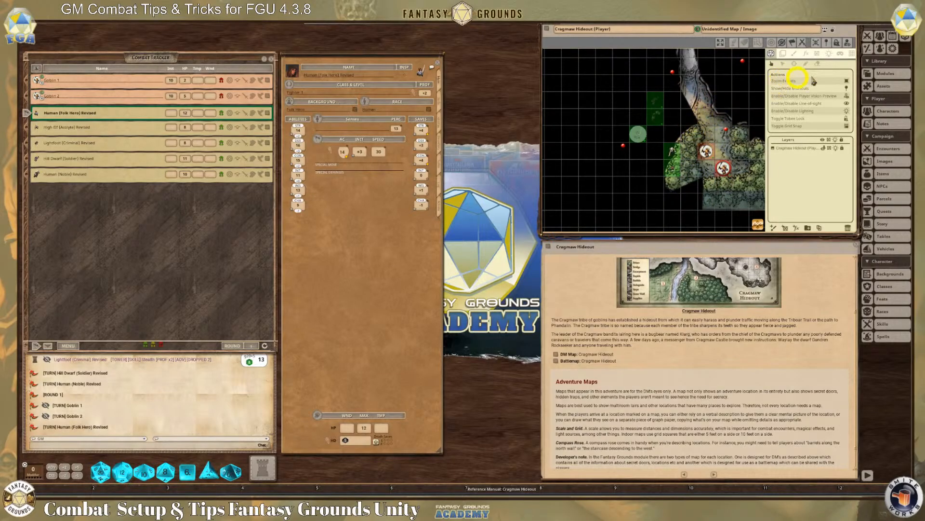
Step: Inspect the map's line-of-sight outlines around the goblins' thicket, and return to the normal token view
left_click(818, 56)
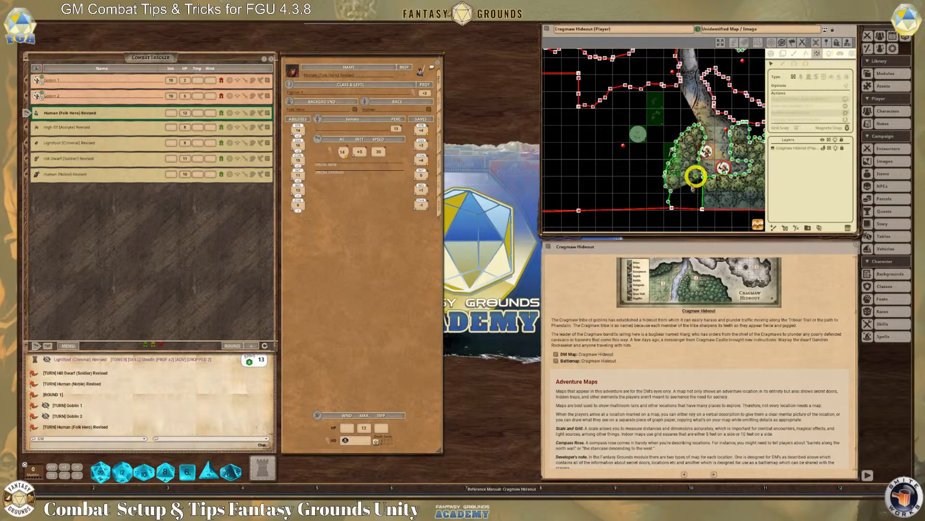
scroll(692, 188, "down", 4)
scroll(758, 224, "up", 3)
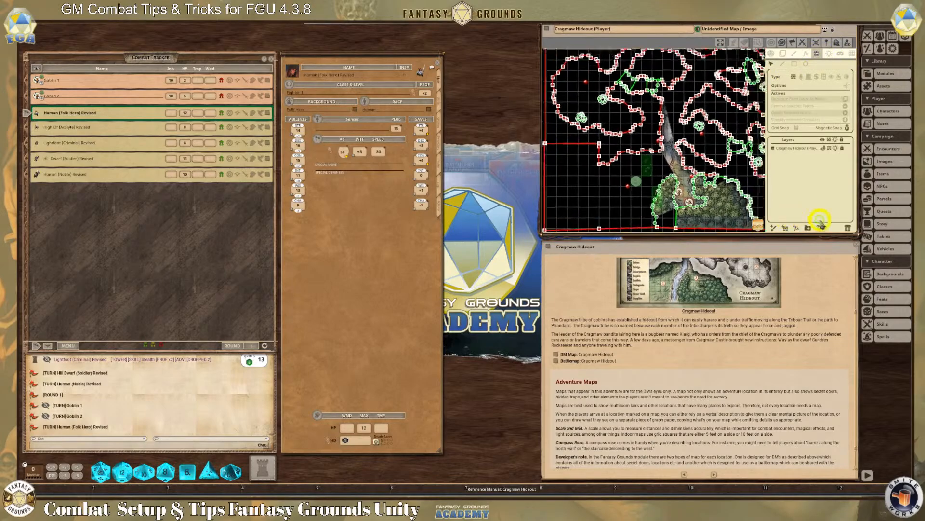
scroll(670, 193, "up", 3)
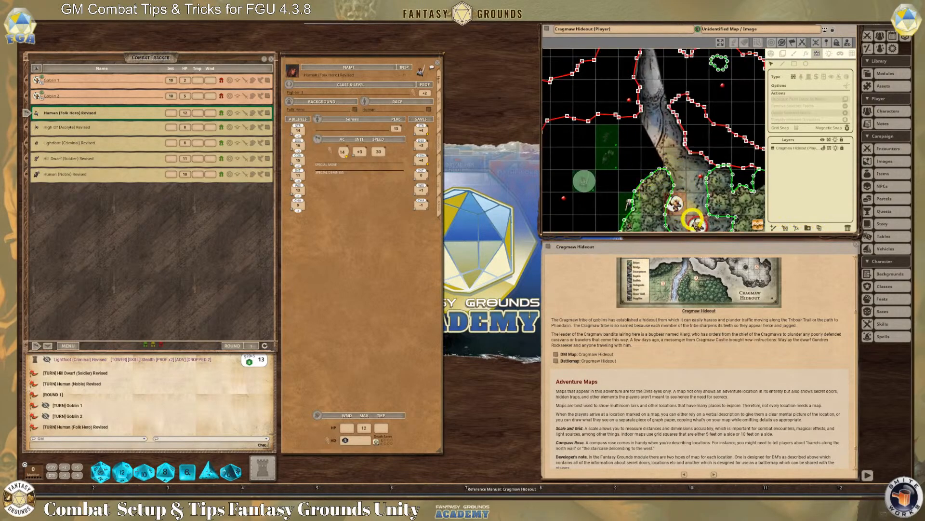
scroll(677, 154, "down", 2)
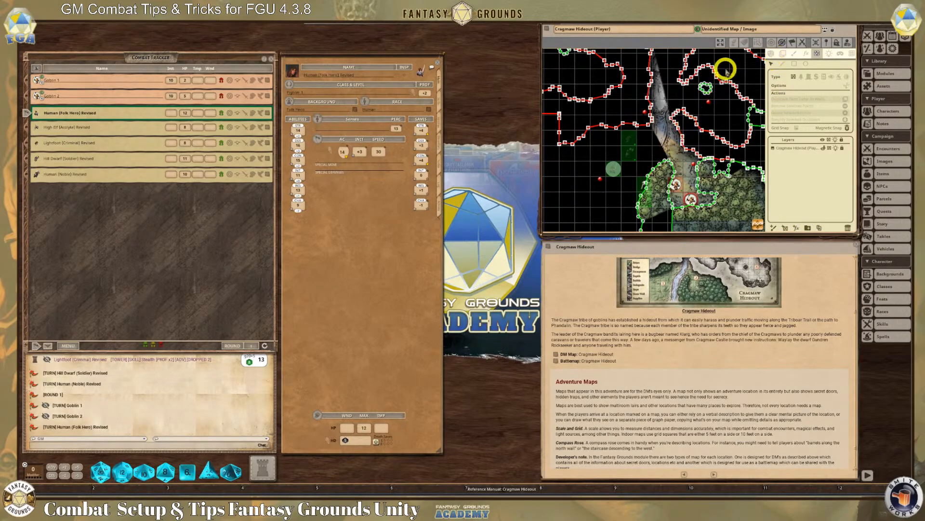
left_click(771, 53)
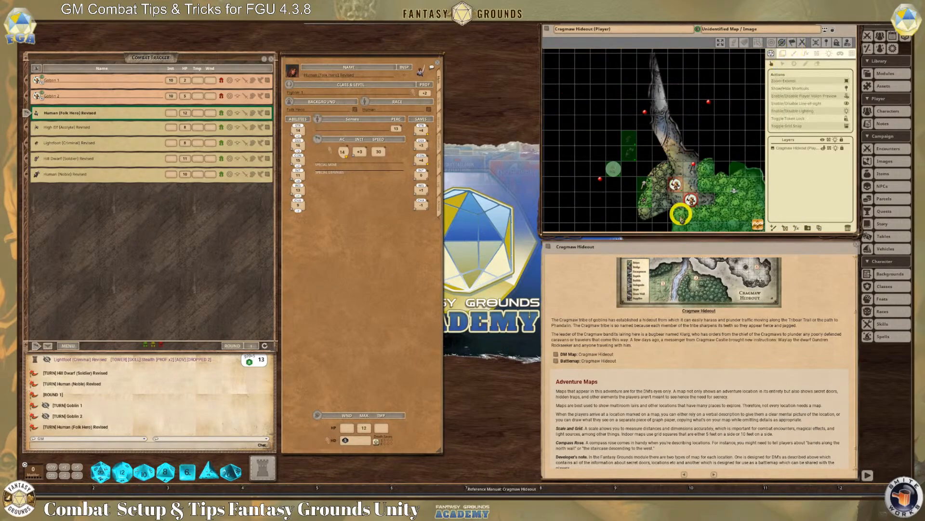
scroll(678, 187, "up", 2)
scroll(667, 176, "down", 2)
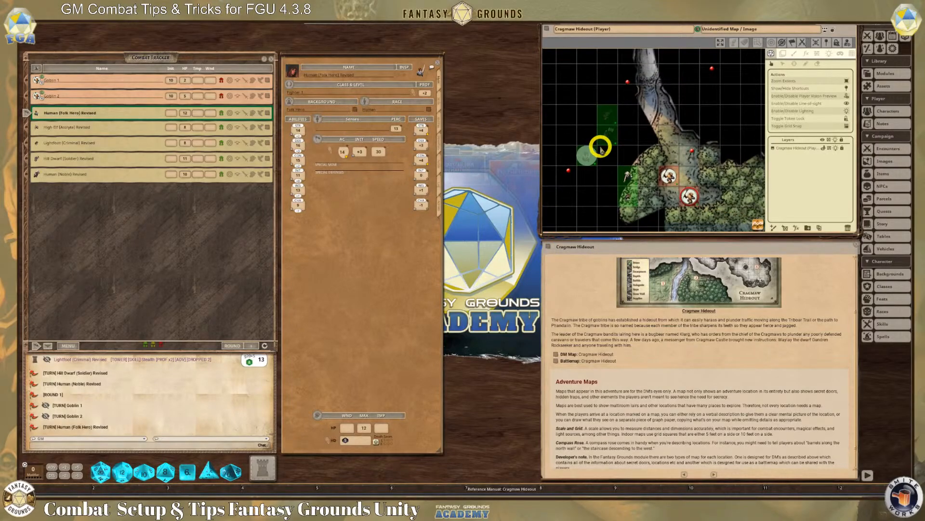
Step: Compare the vision preview of Human (Folk Hero) with the map view when no token is selected
scroll(601, 150, "up", 3)
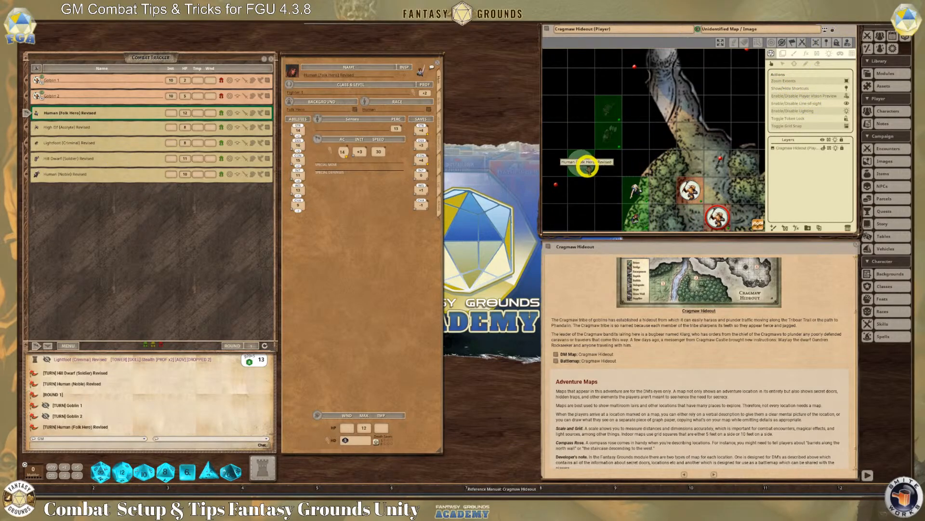
scroll(583, 167, "down", 2)
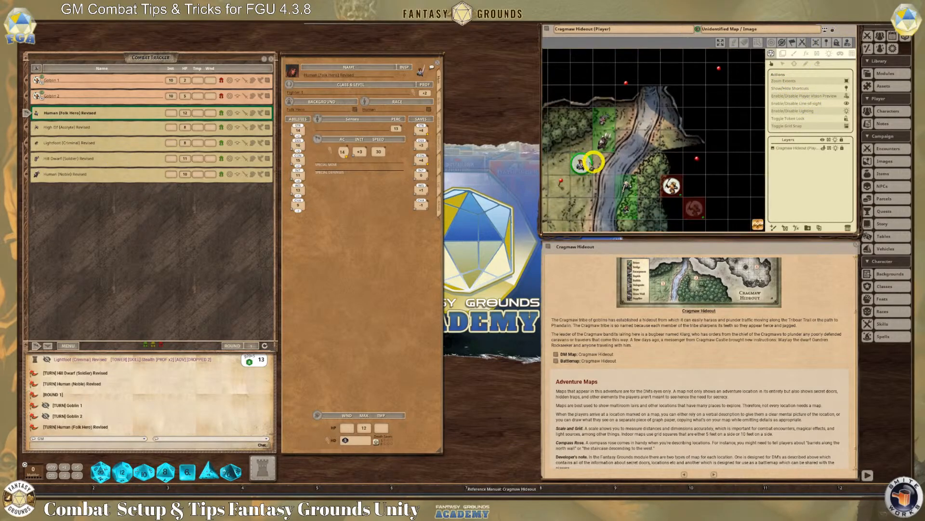
left_click(581, 166)
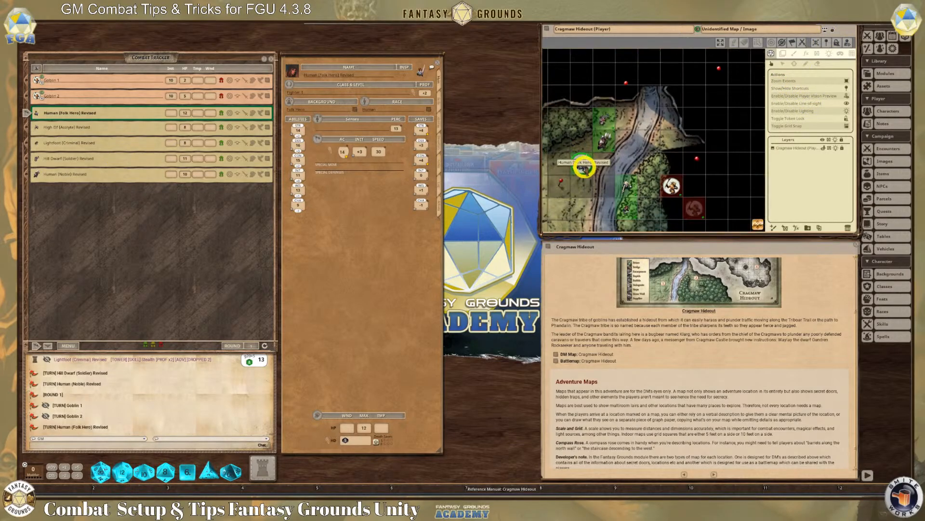
left_click_drag(582, 166, 585, 144)
left_click(558, 148)
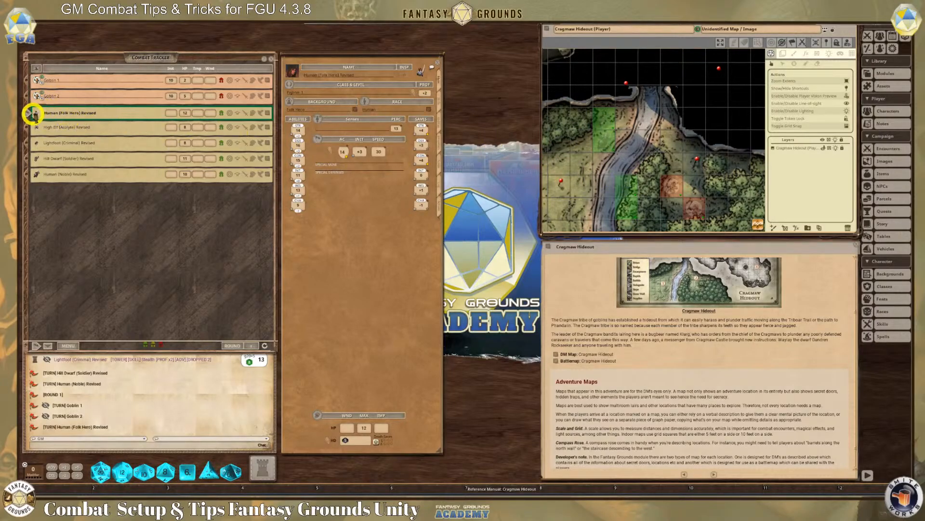
left_click_drag(509, 210, 582, 163)
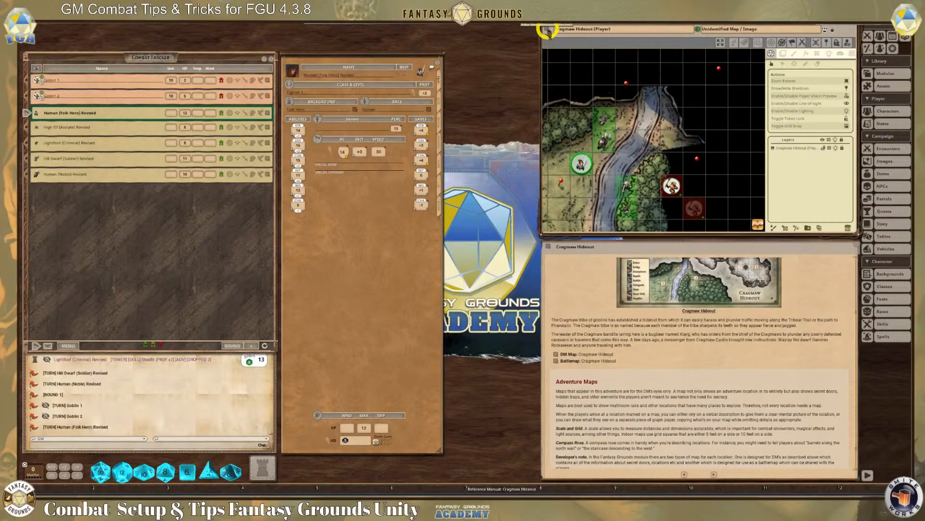
Step: Store the Cragmaw Hideout (Player) map in hotkey slot 8 and adjust the character sheet's position beside the combat tracker
left_click_drag(573, 489, 573, 489)
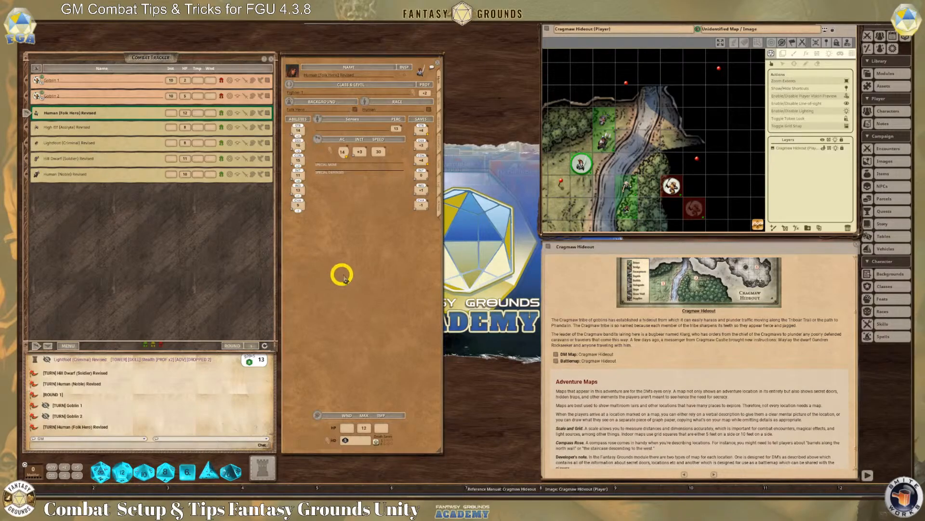
left_click_drag(352, 275, 353, 276)
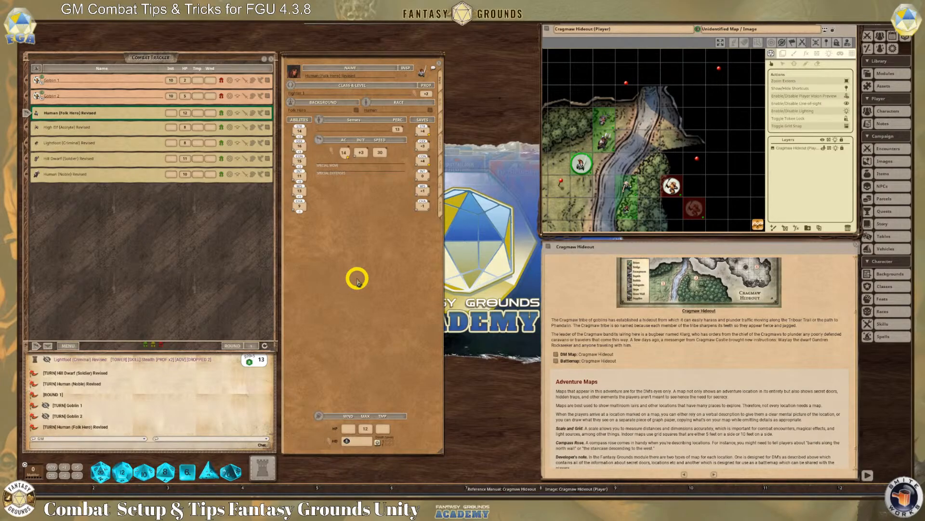
mouse_move(347, 300)
left_mouse_down()
mouse_move(370, 301)
mouse_move(355, 297)
left_mouse_up()
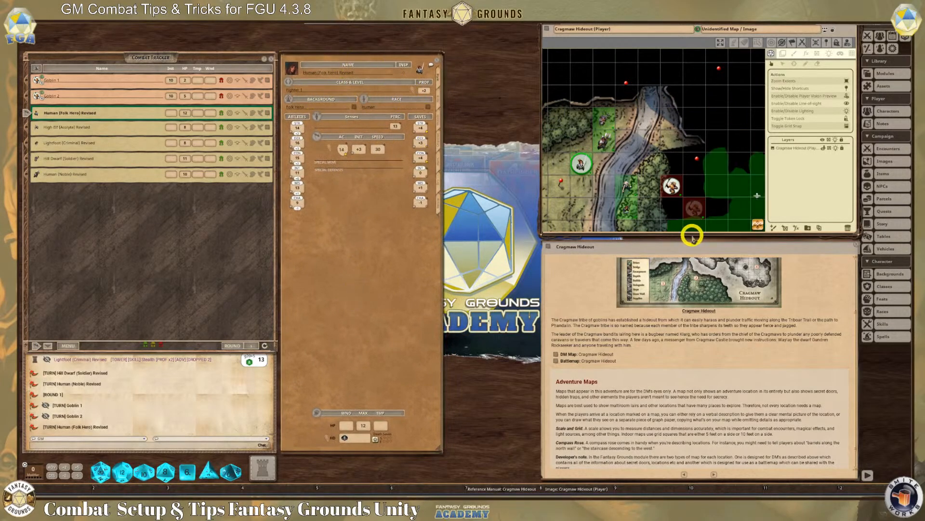
Step: Close the Cragmaw Hideout map, its reference page, and all open character and goblin sheets
left_click(858, 26)
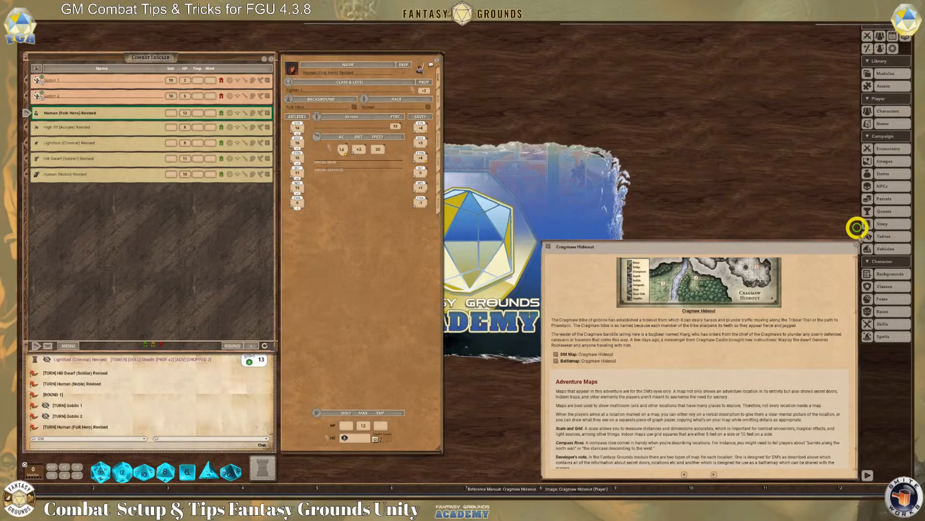
left_click(854, 247)
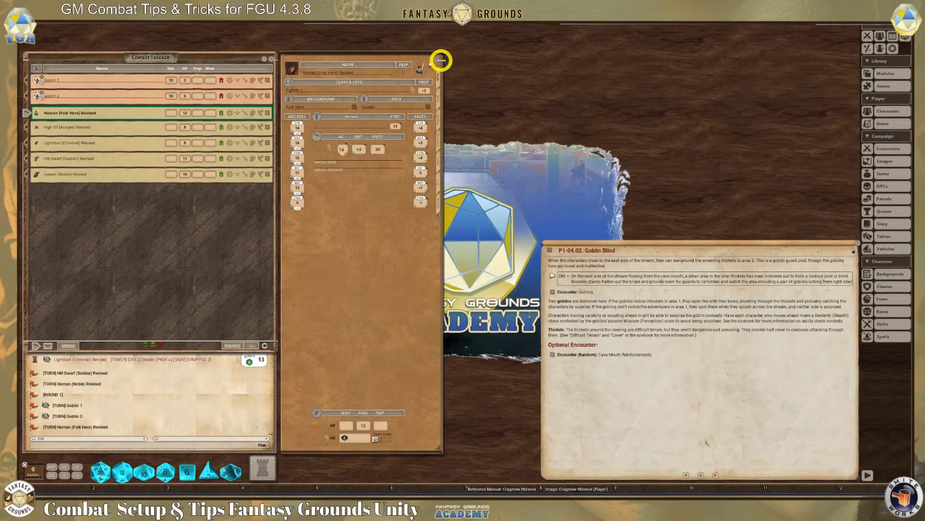
left_click(437, 60)
left_click(438, 60)
left_click(438, 61)
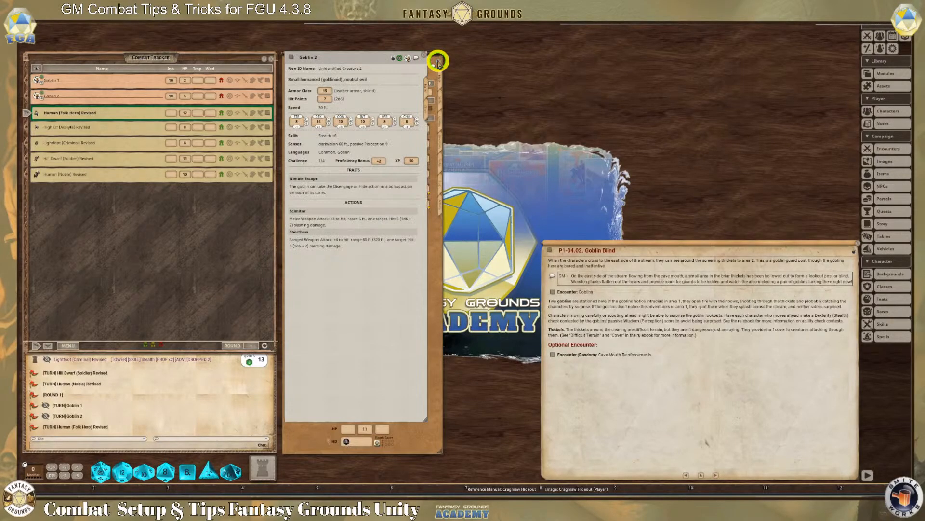
left_click(438, 61)
left_click(426, 54)
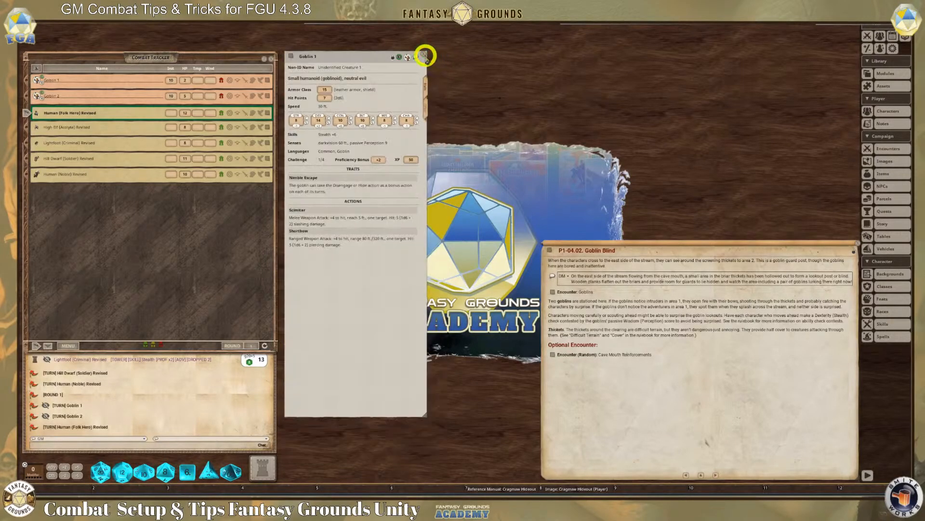
left_click(425, 54)
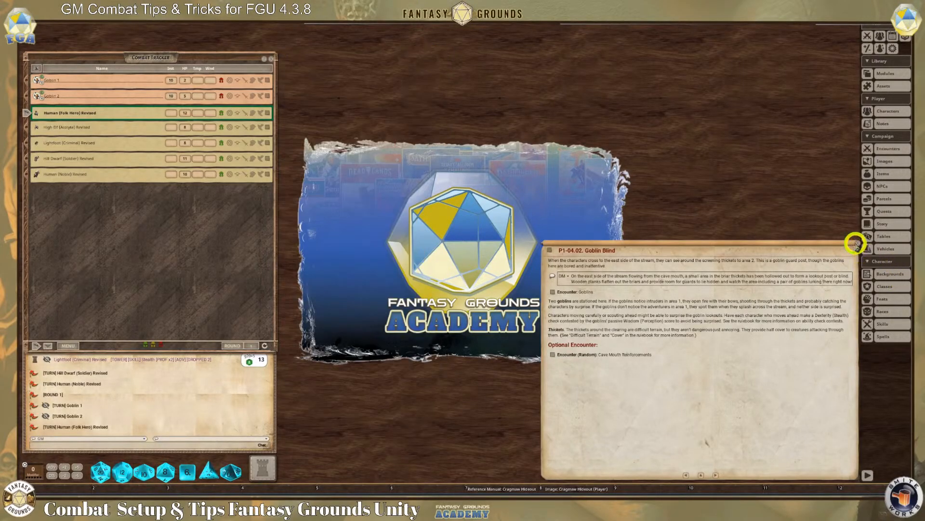
Step: Close the Goblin Blind story and the combat tracker, and clear the chat log
left_click(855, 245)
left_click(271, 58)
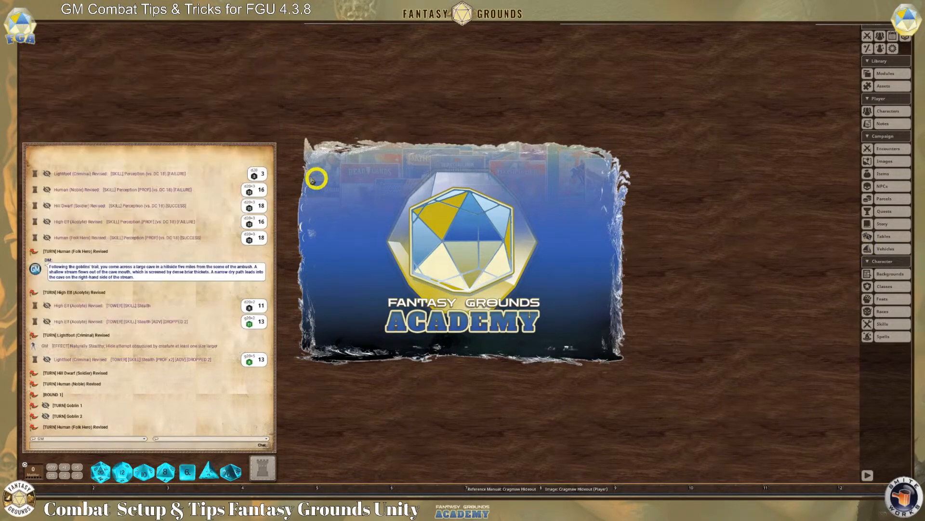
right_click(231, 154)
left_click(213, 154)
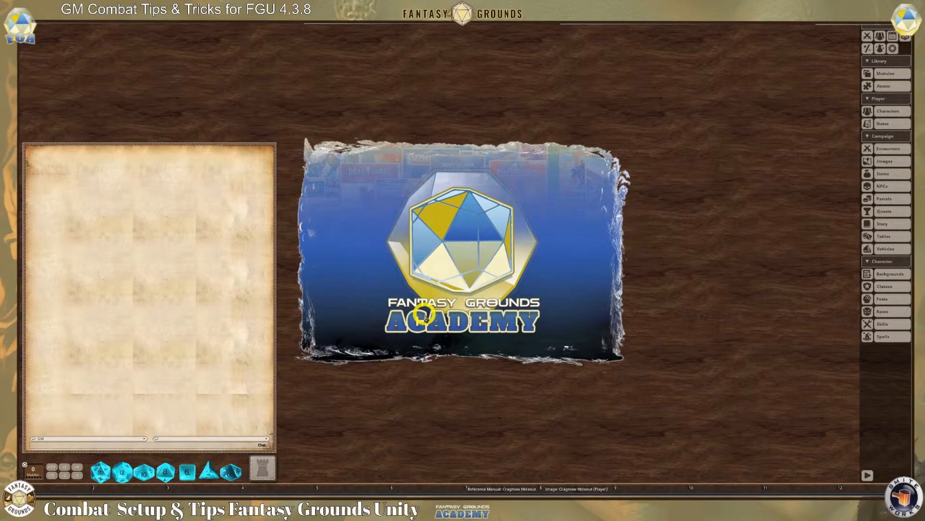
Step: Reopen the Cragmaw Hideout reference page and player map from their stored shortcuts, and bring back the combat tracker
left_click(511, 488)
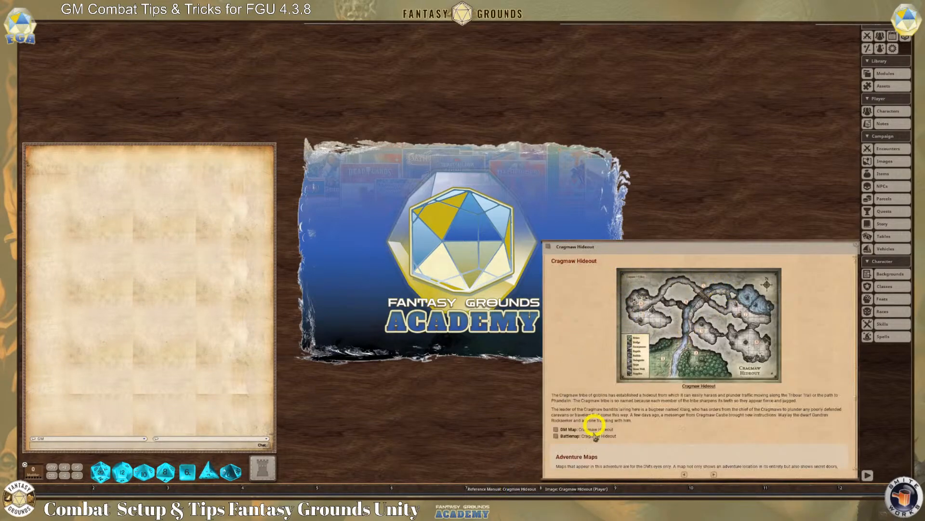
left_click(585, 488)
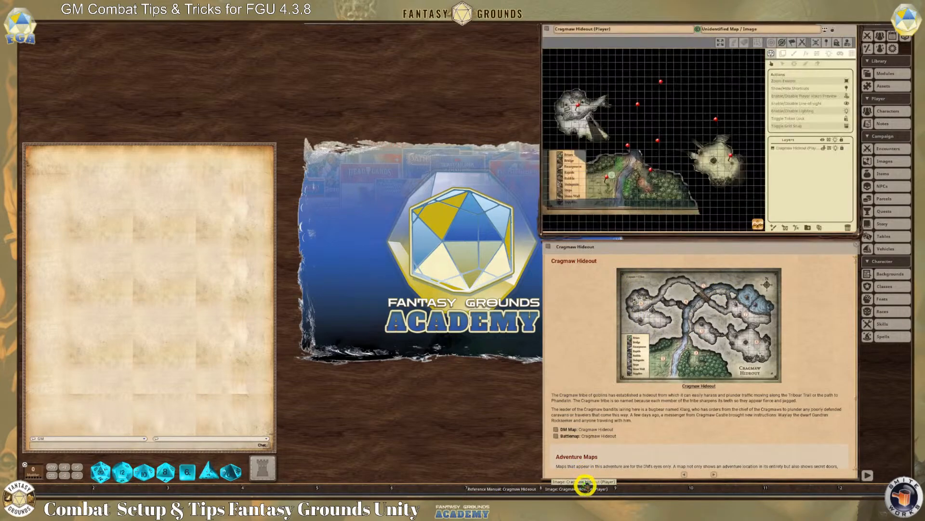
left_click(867, 34)
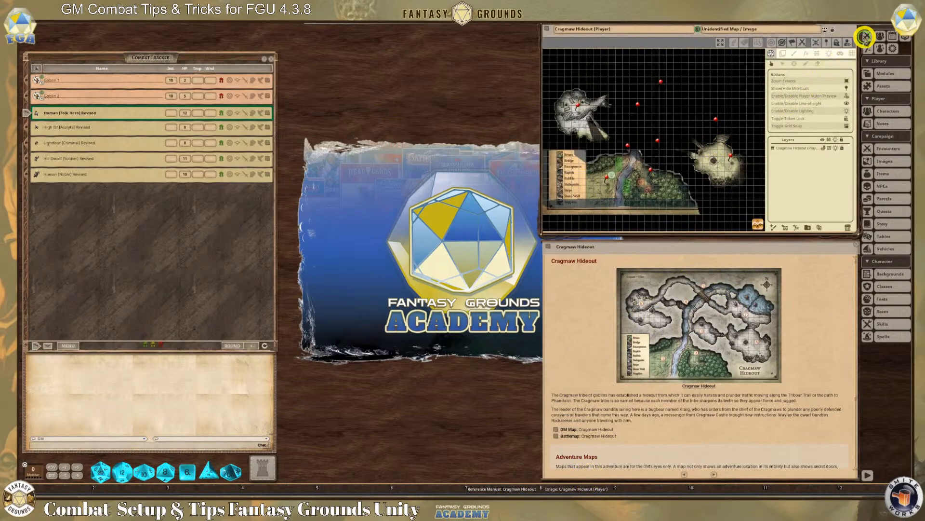
Step: Open the sheets of both goblins and all five characters, and shift the map and reference windows slightly away from the sidebar
left_click(269, 80)
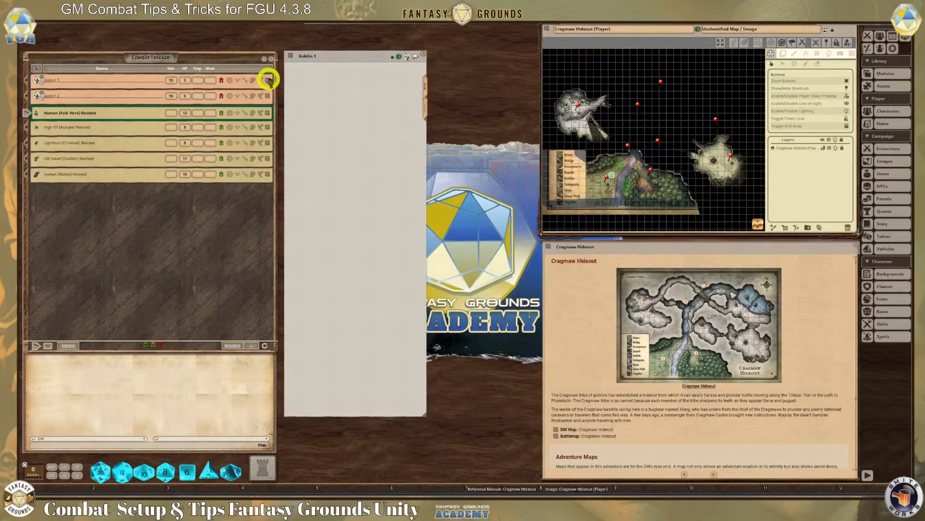
left_click(268, 95)
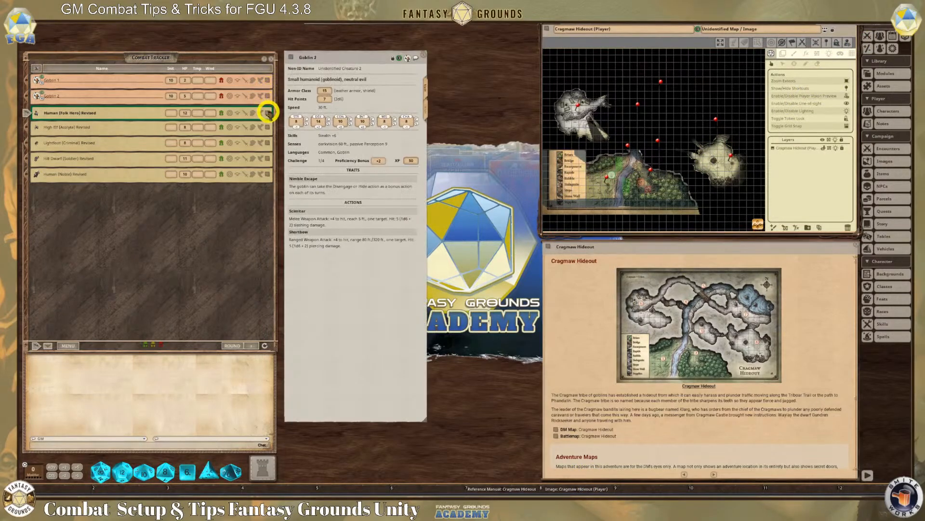
left_click(268, 113)
left_click(267, 129)
left_click(268, 143)
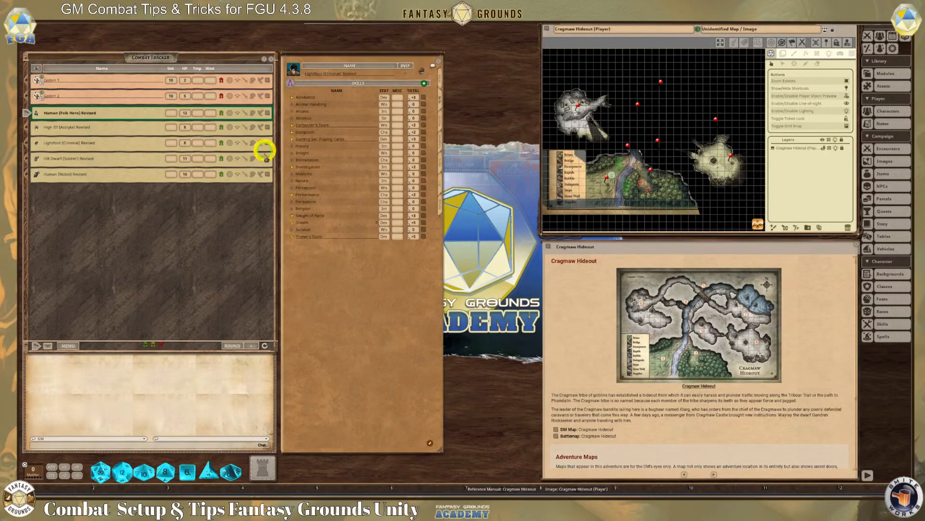
left_click(268, 158)
left_click(268, 174)
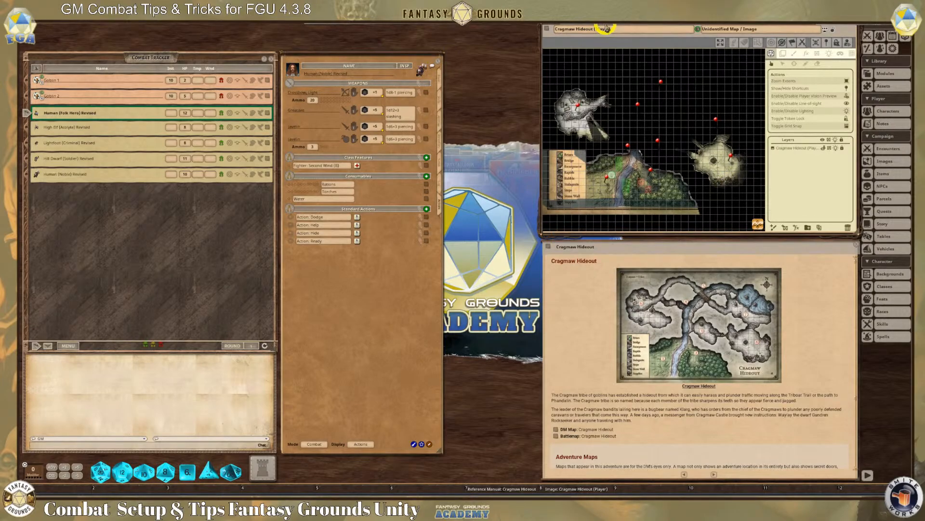
left_click_drag(606, 28, 605, 24)
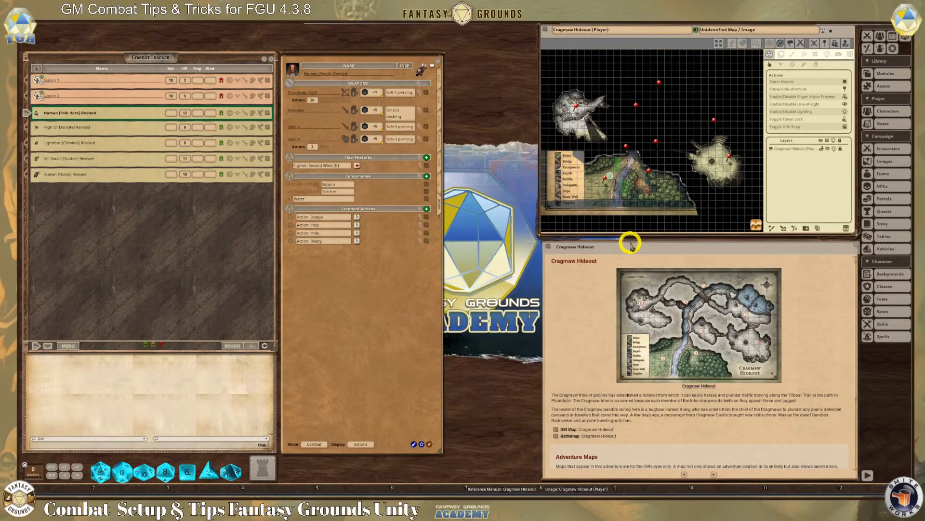
left_click_drag(631, 244, 626, 242)
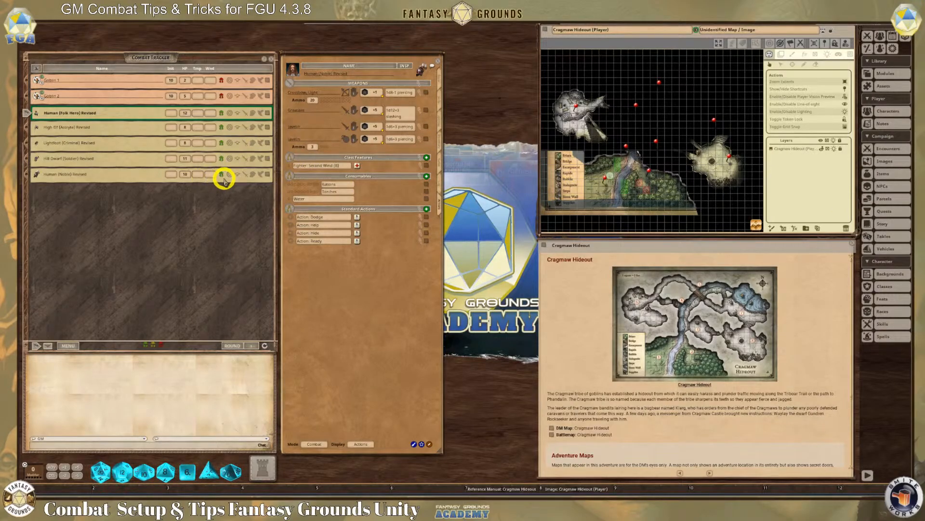
Step: Open the tables list, place it over the lower part of the character sheet, and close it
left_click(885, 239)
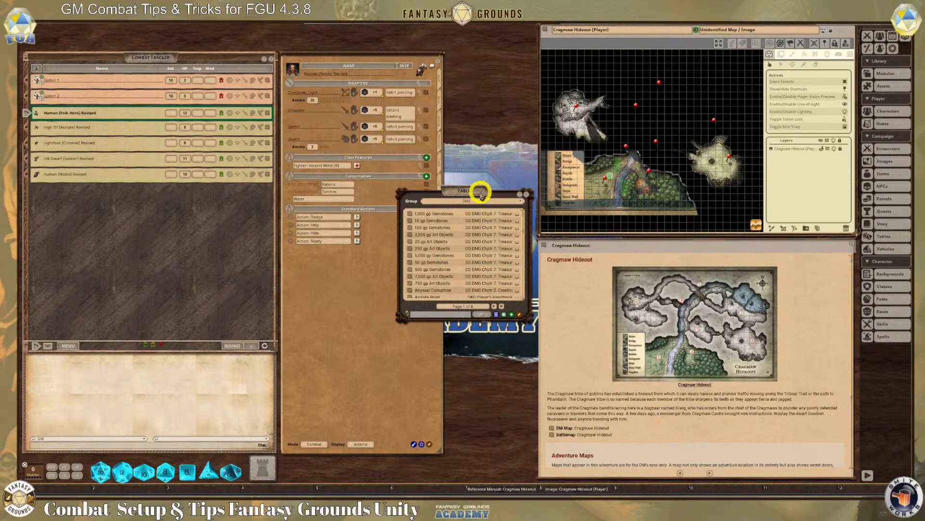
left_click_drag(482, 194, 367, 344)
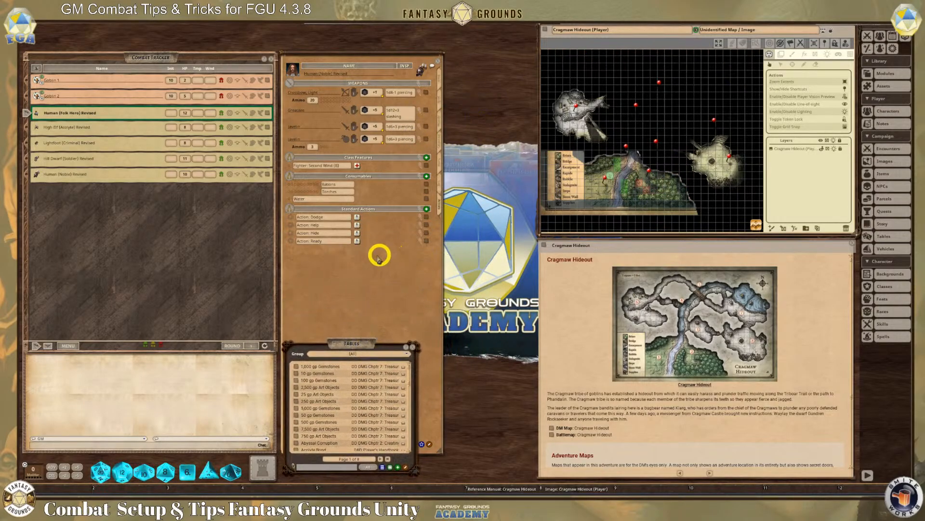
left_click(412, 345)
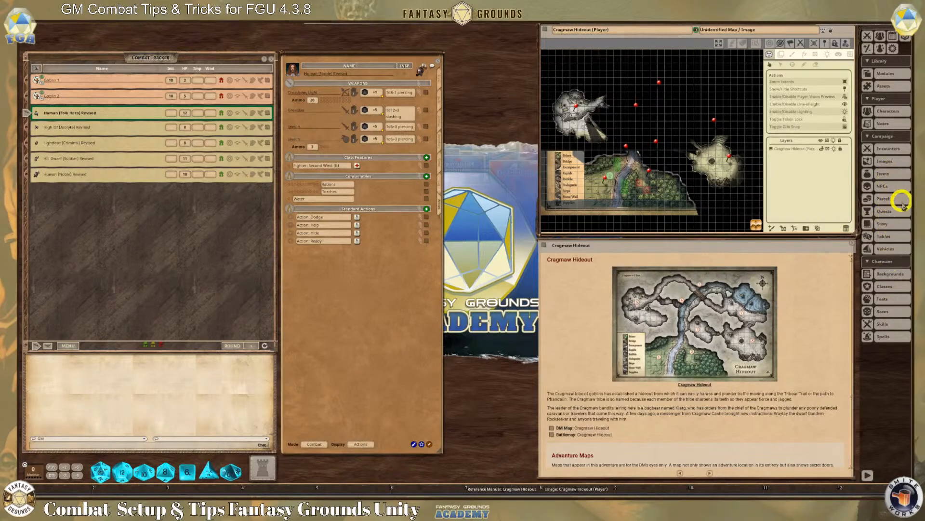
Step: Reopen the tables list, widen it, place it over the lower combat tracker, and check its remembered position by closing and reopening it before closing it again
left_click(885, 236)
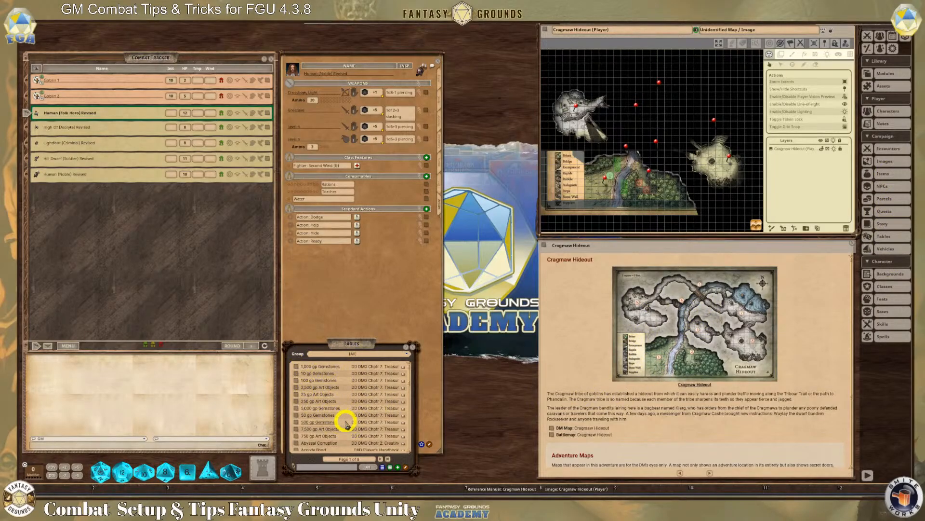
left_click_drag(352, 340, 347, 347)
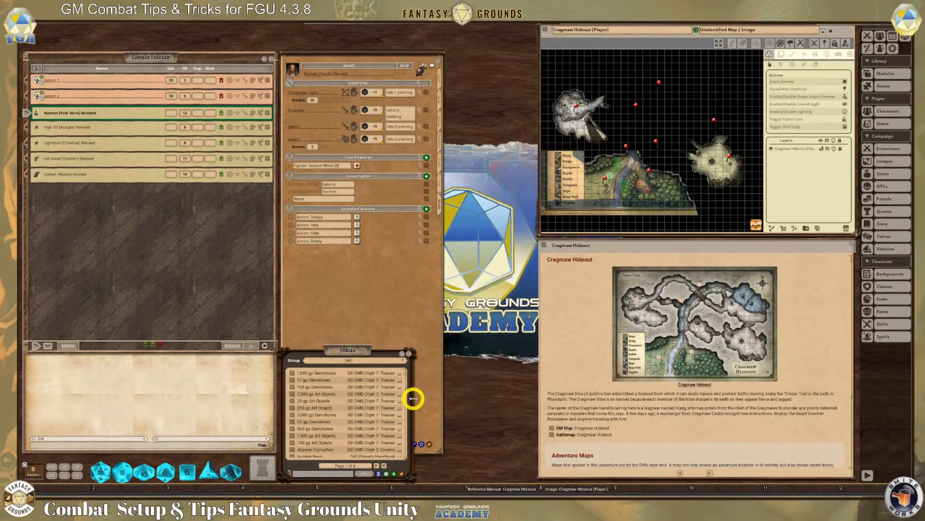
left_click_drag(413, 399, 448, 397)
left_click_drag(365, 354, 365, 256)
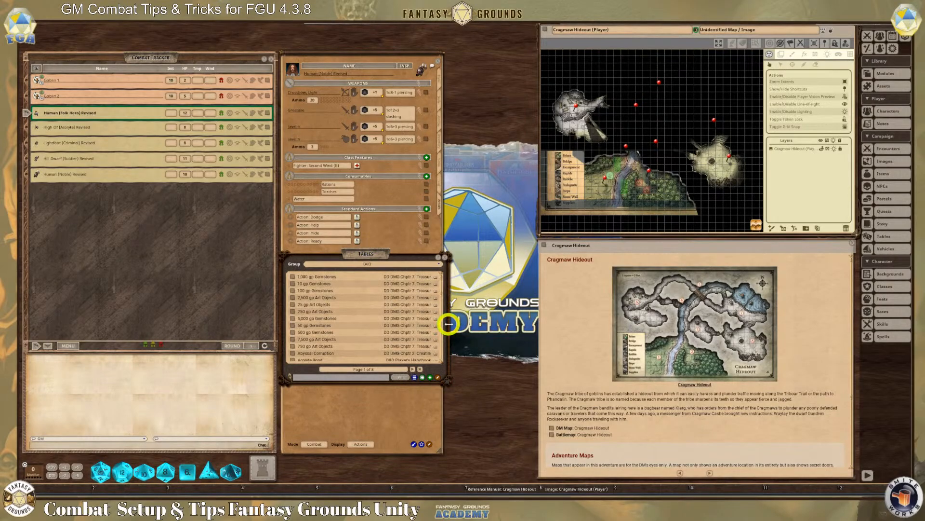
left_click_drag(367, 260, 150, 310)
left_click(200, 304)
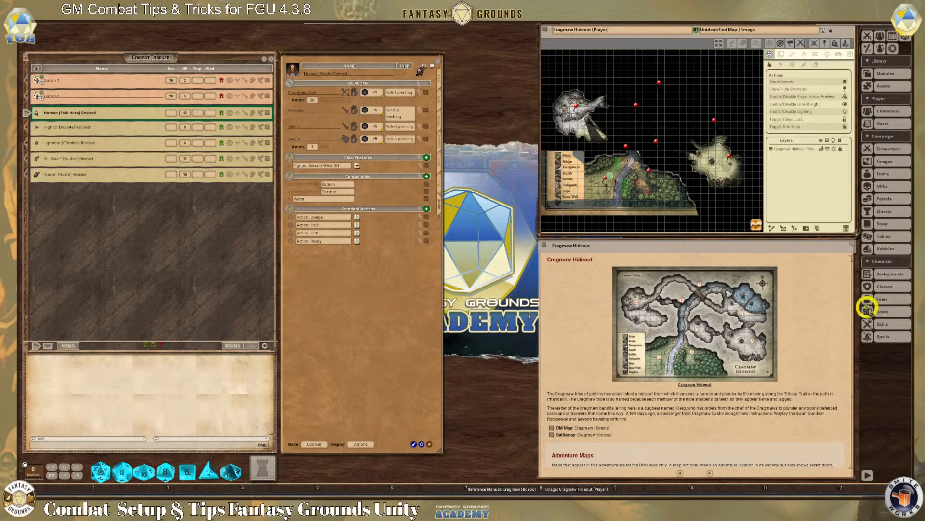
left_click(900, 236)
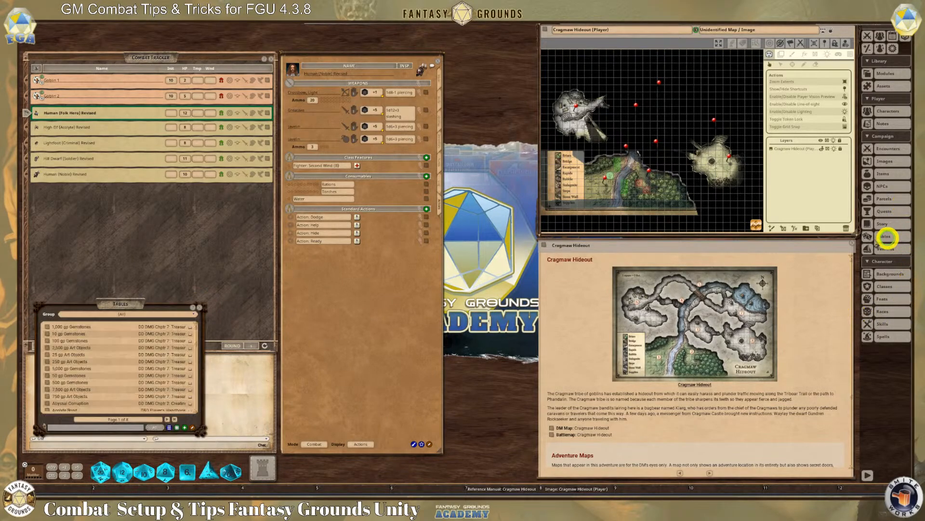
left_click(200, 309)
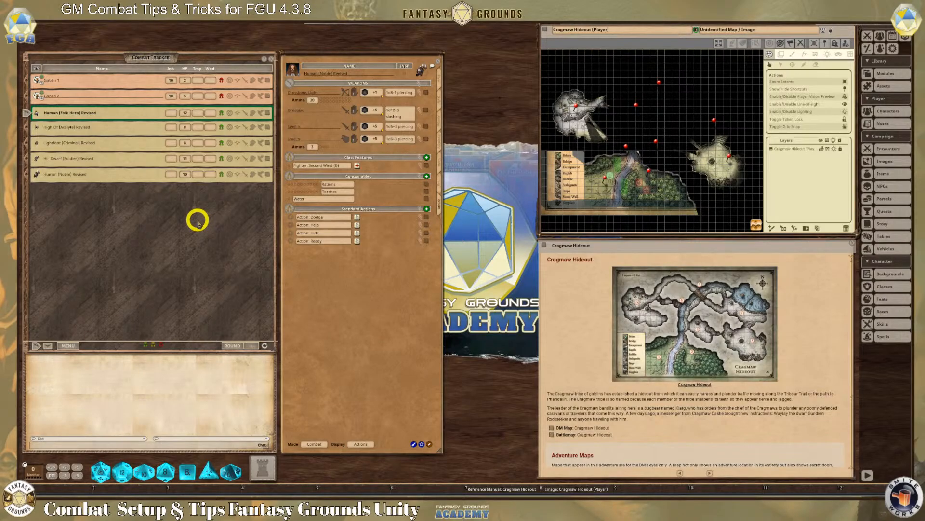
Step: Preview the vision of the Folk Hero, Hill Dwarf and both goblin tokens in turn on the Cragmaw Hideout player map, ending on a party token
scroll(641, 145, "up", 1)
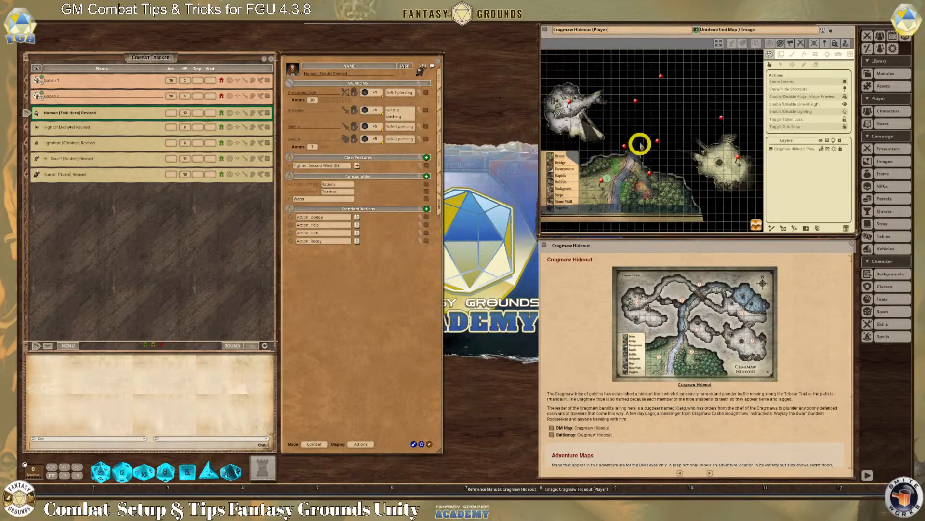
scroll(634, 154, "up", 2)
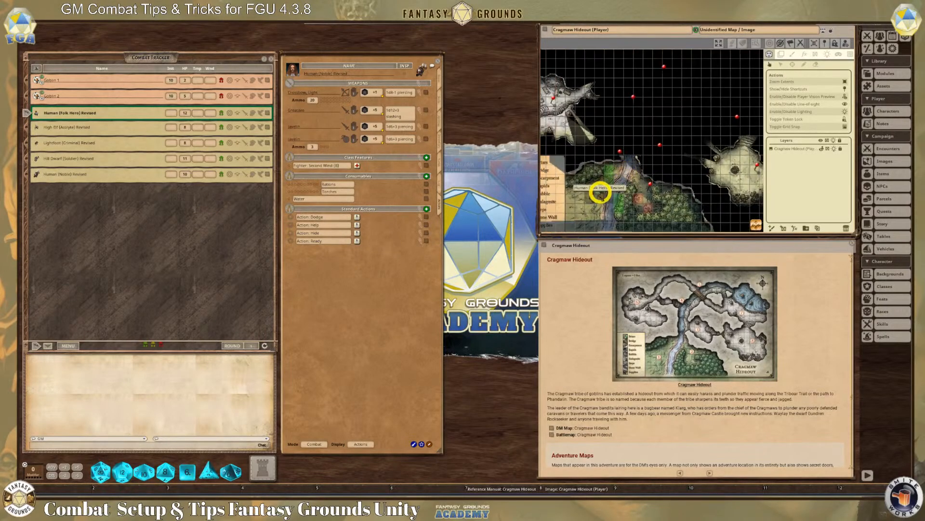
left_click(600, 193)
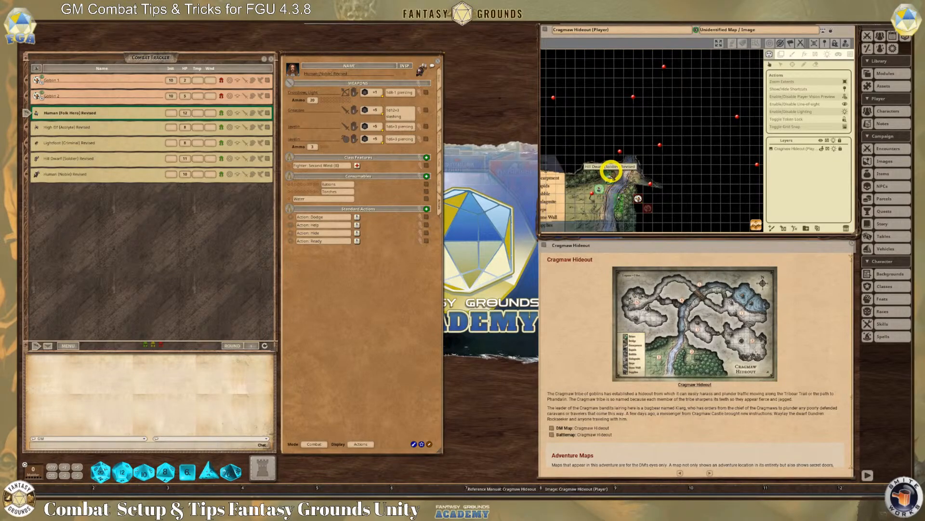
left_click(612, 172)
left_click(637, 200)
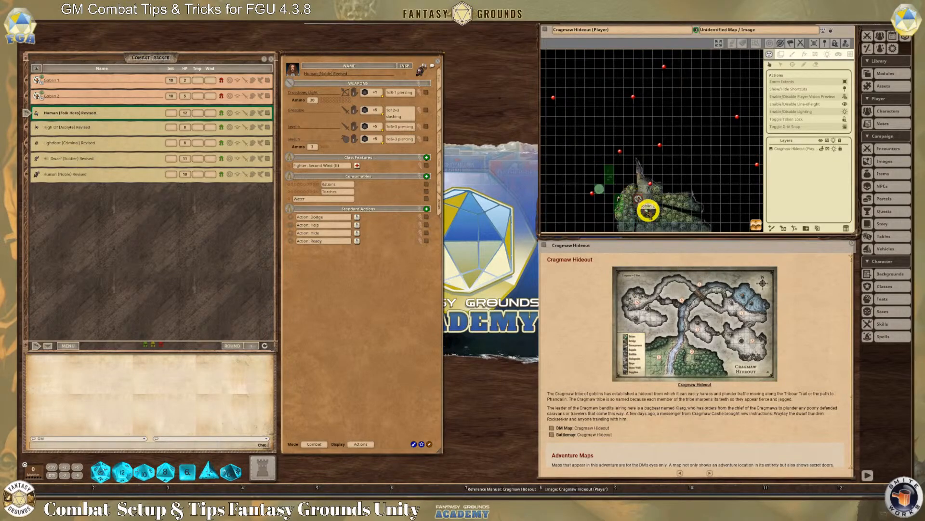
left_click(648, 209)
scroll(647, 208, "up", 3)
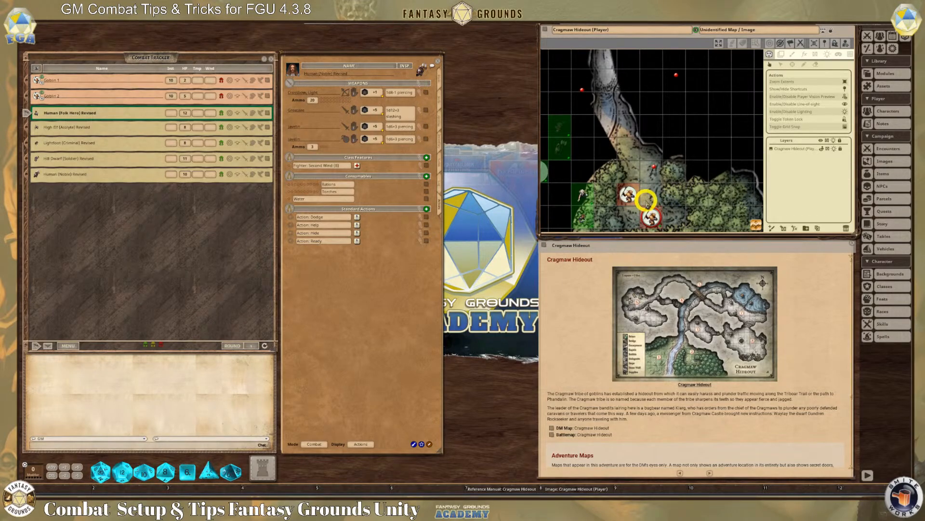
left_click(563, 130)
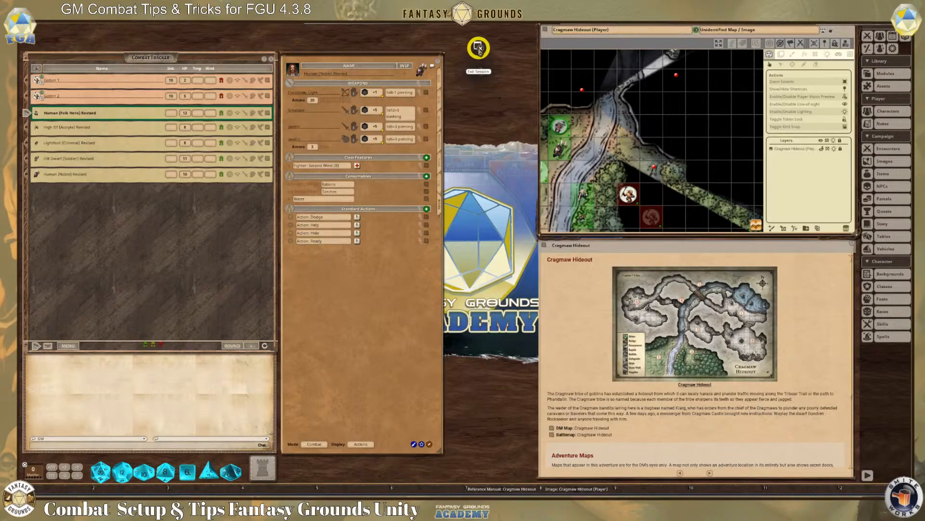
Step: Exit the campaign session and return to the launcher
left_click(479, 48)
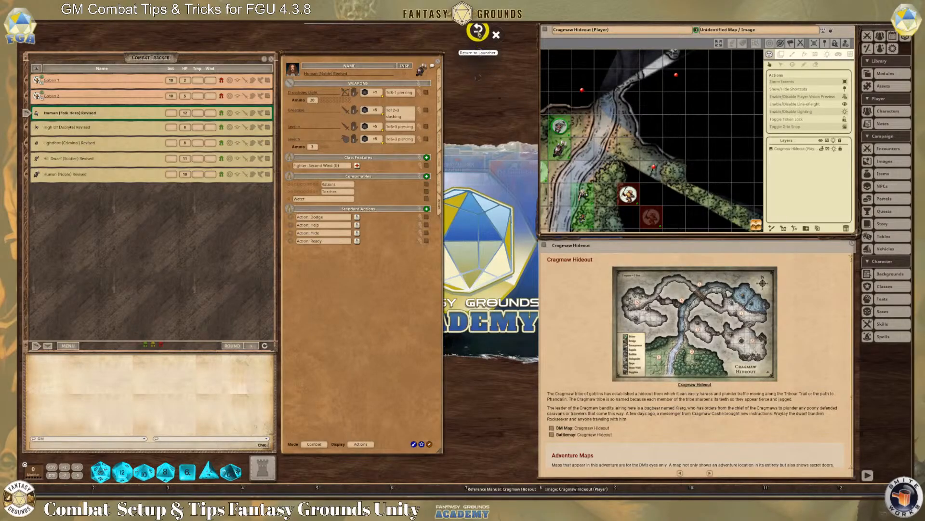
left_click(478, 33)
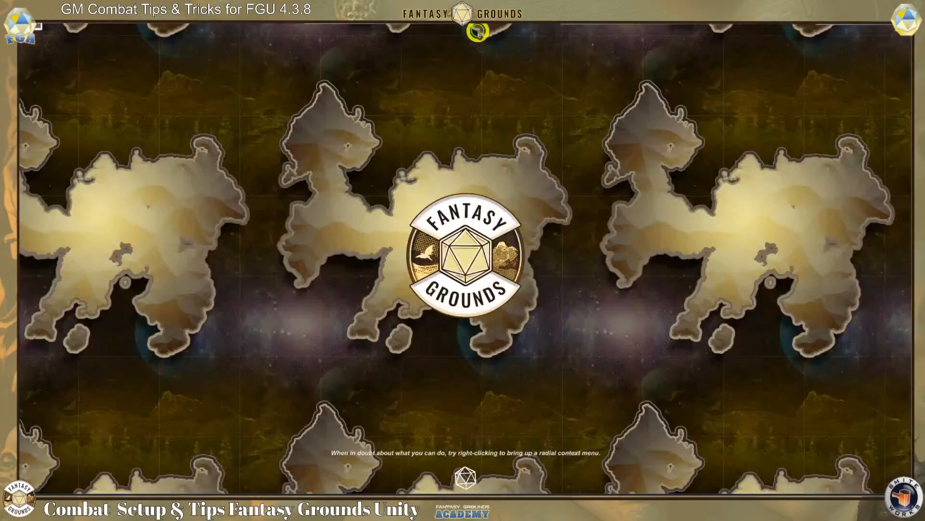